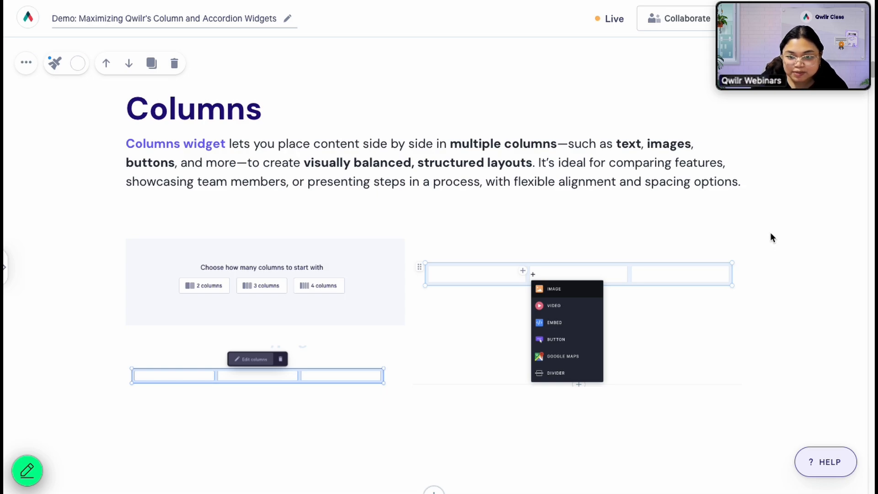
- Review the page's introductions to the Columns widget and to the Visual and Simple Accordion widgets
scroll(772, 226, down, 7)
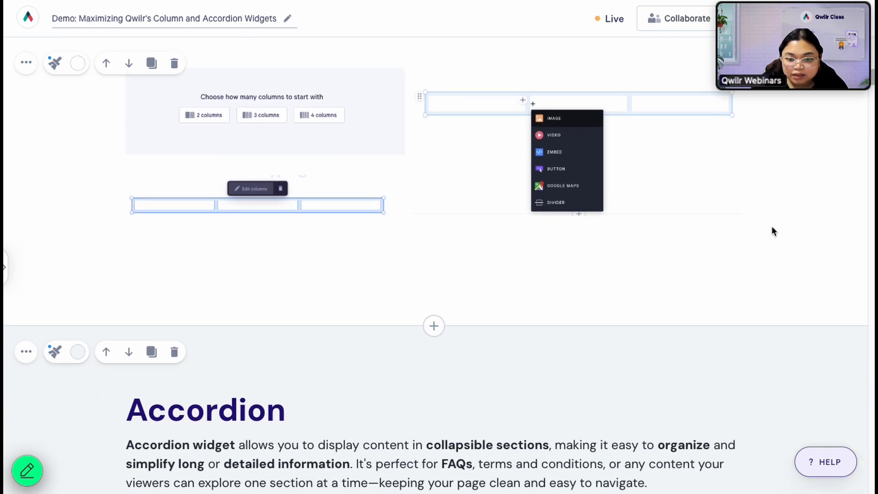
scroll(774, 229, down, 3)
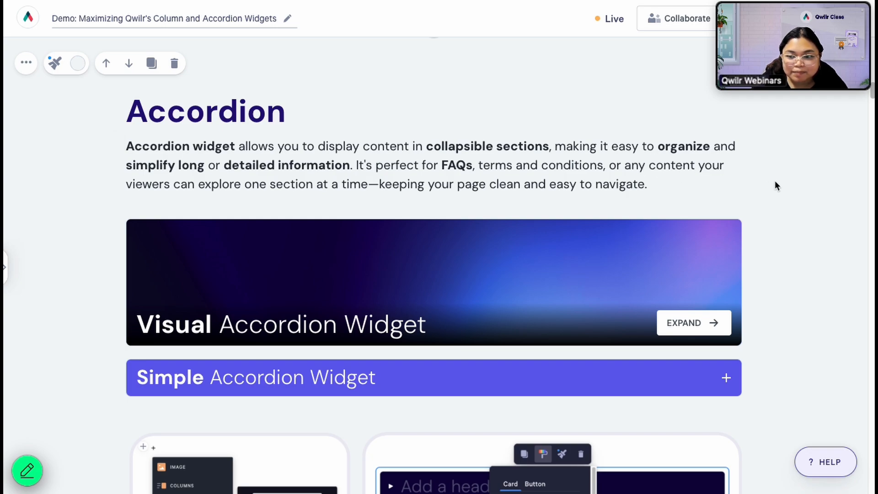
scroll(786, 185, down, 1)
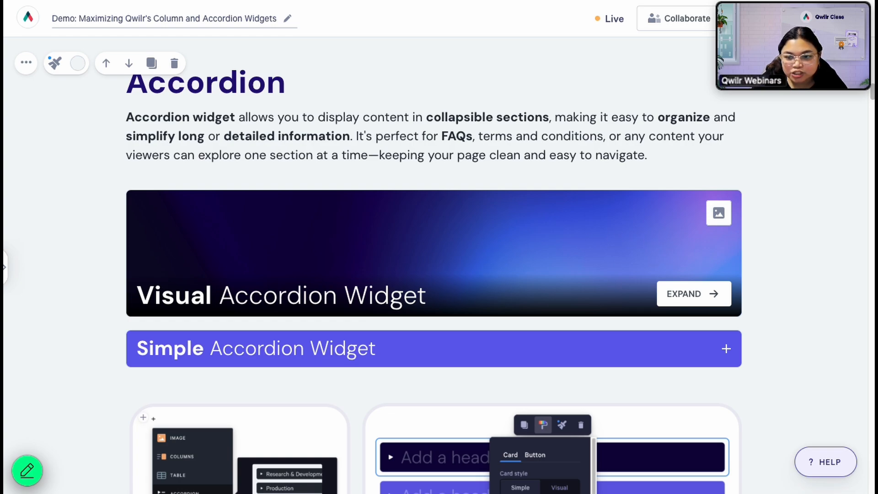
click(586, 229)
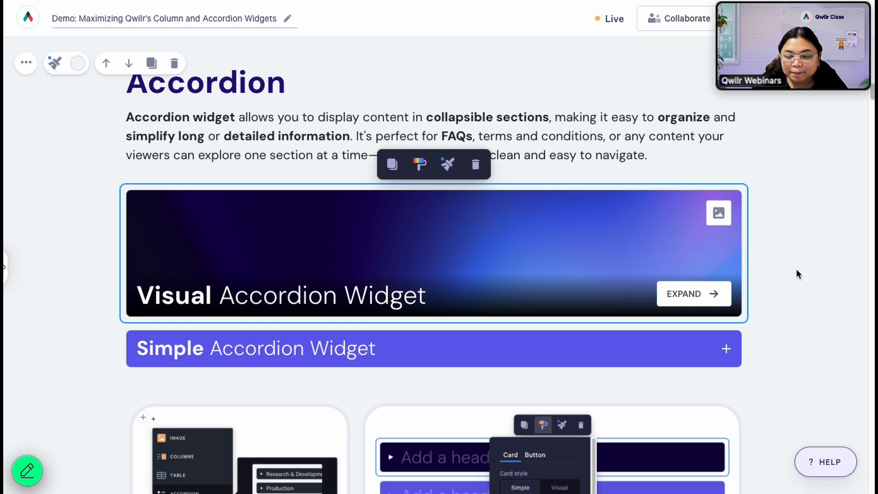
scroll(796, 269, down, 2)
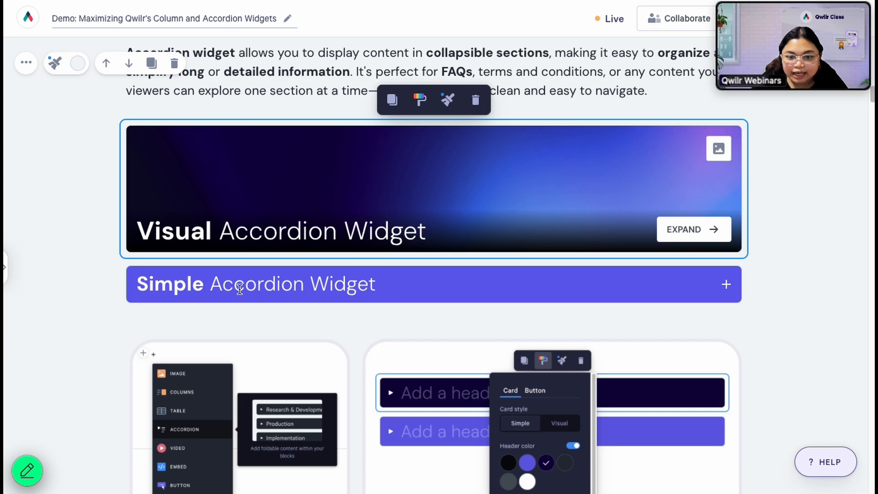
scroll(773, 308, down, 10)
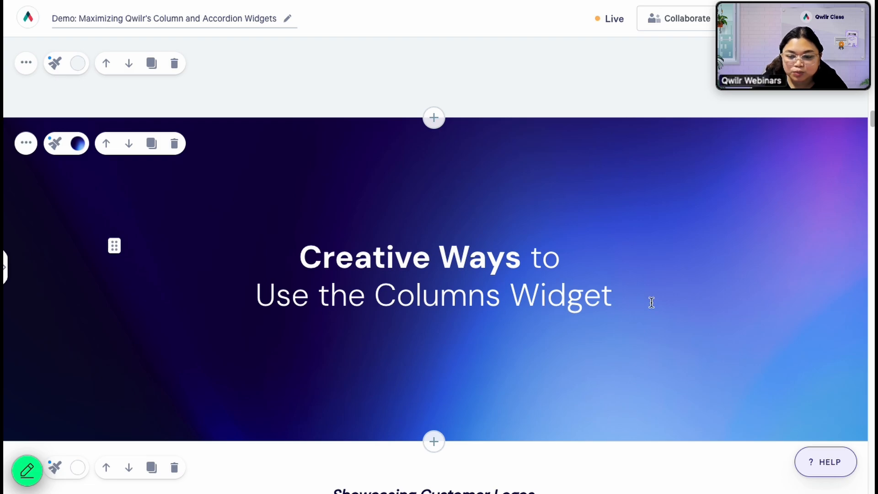
- Examine the Showcasing Customer Logos examples, checking which columns stay blank in the left, center, and left and right layouts
scroll(719, 300, down, 5)
scroll(731, 305, down, 2)
scroll(731, 306, down, 1)
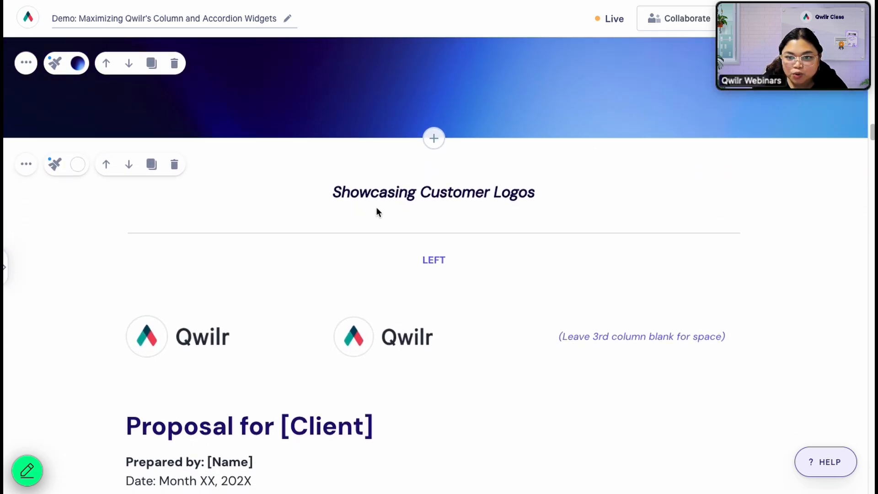
scroll(730, 260, down, 4)
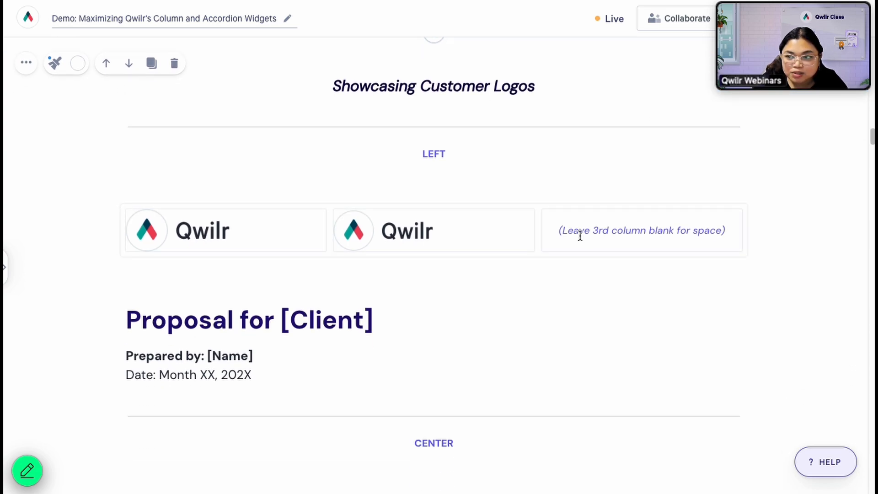
click(596, 210)
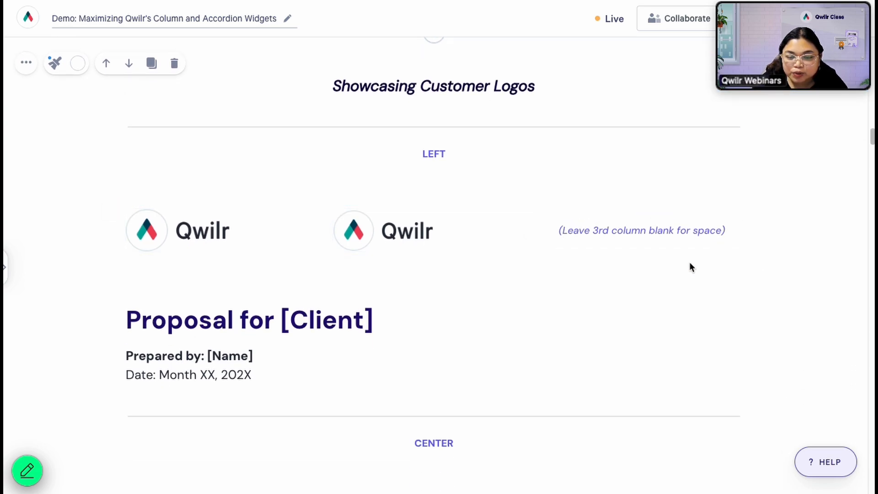
click(186, 255)
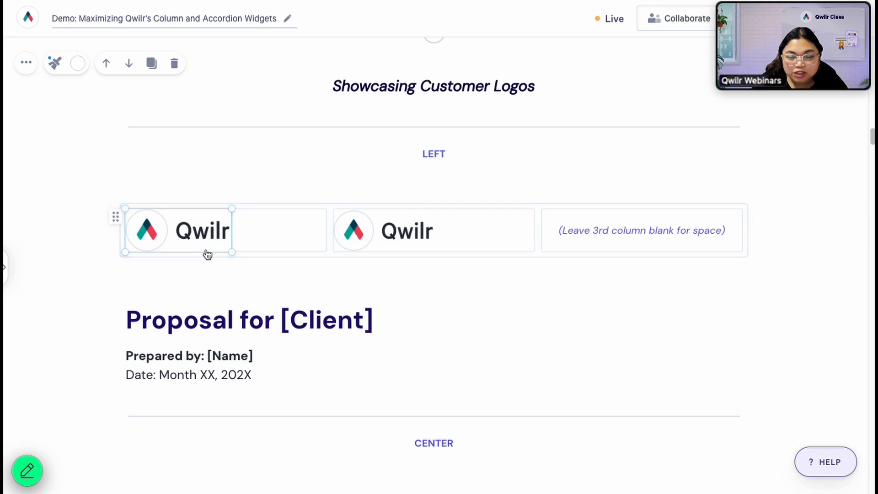
click(583, 208)
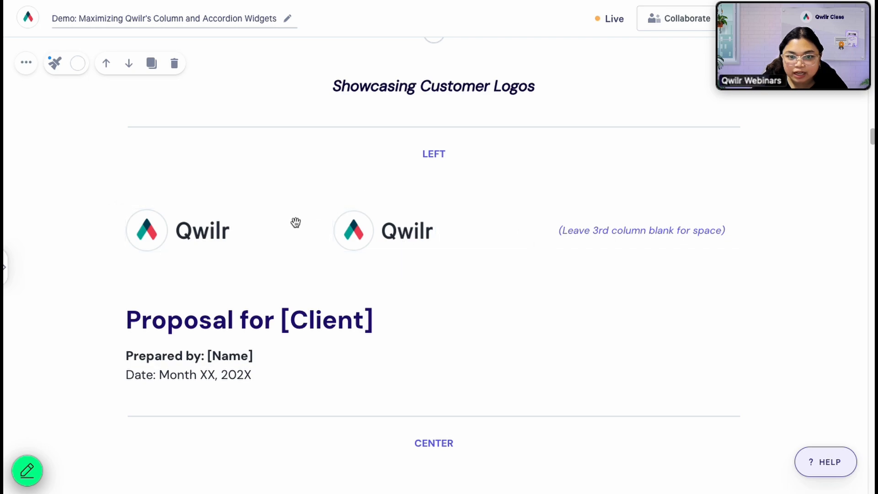
scroll(687, 325, down, 4)
scroll(689, 330, down, 2)
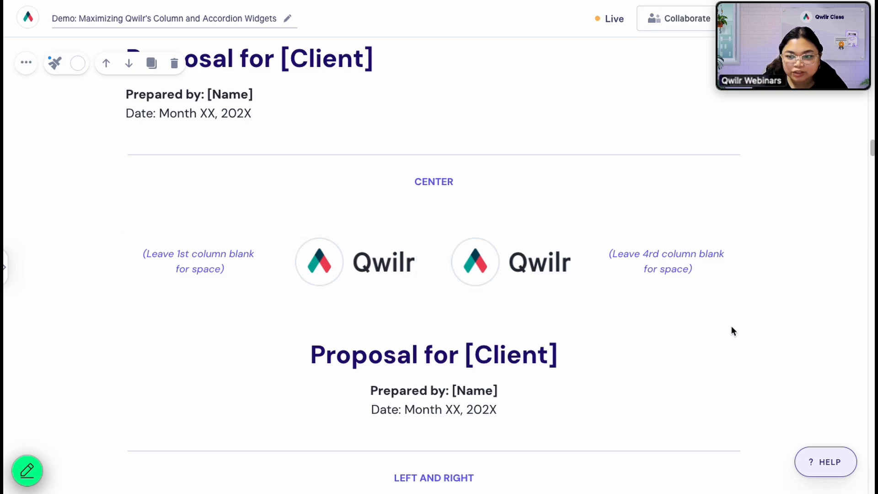
scroll(731, 326, down, 7)
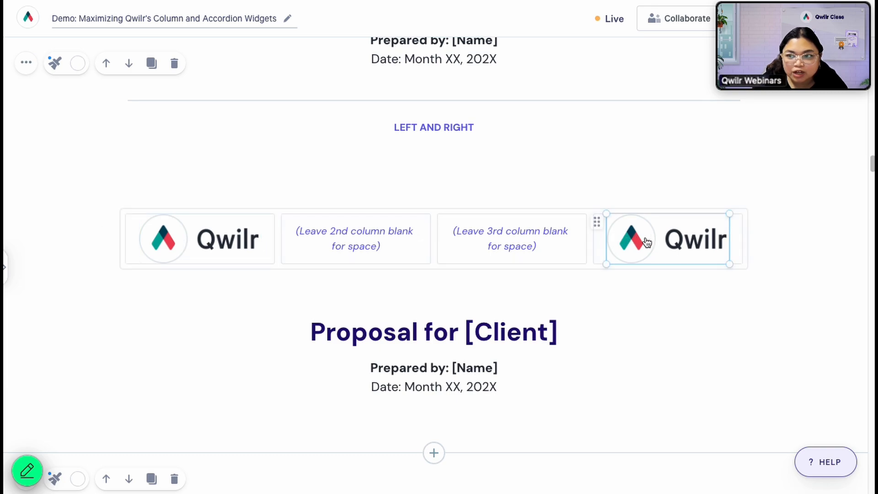
scroll(721, 288, up, 2)
- Insert a three-column widget on a new line under the LEFT label in the practice block
scroll(721, 288, down, 8)
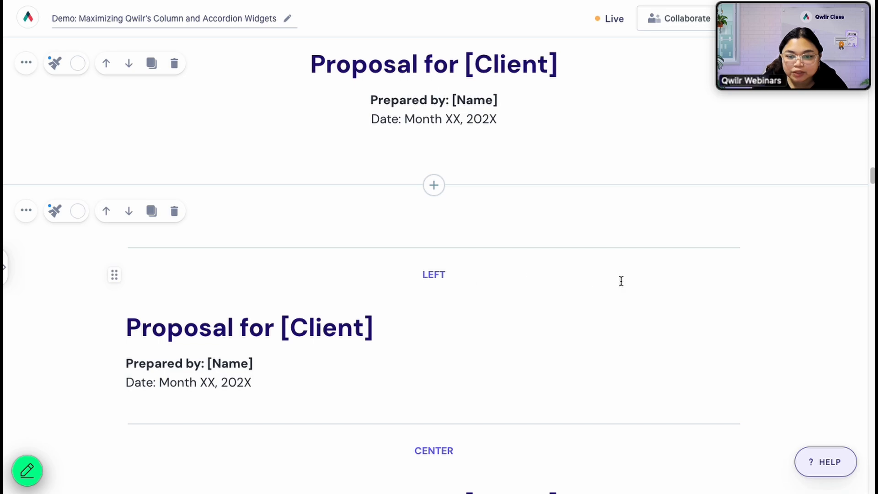
key(Return)
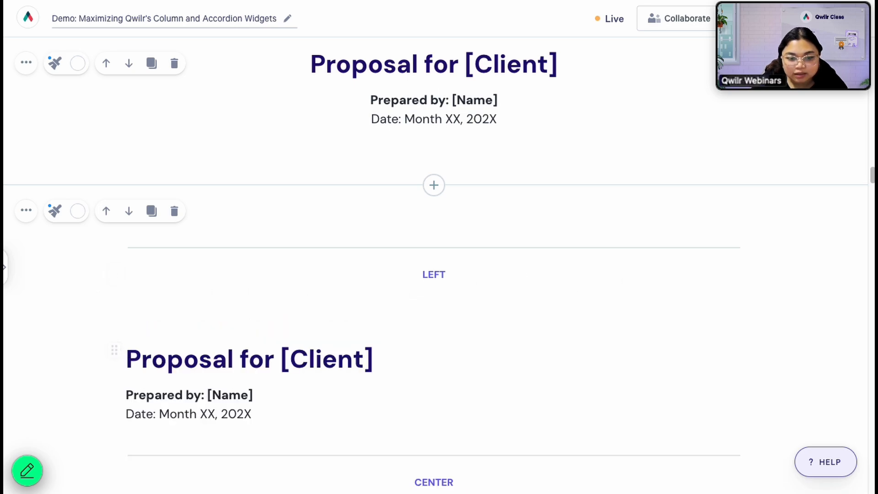
click(114, 303)
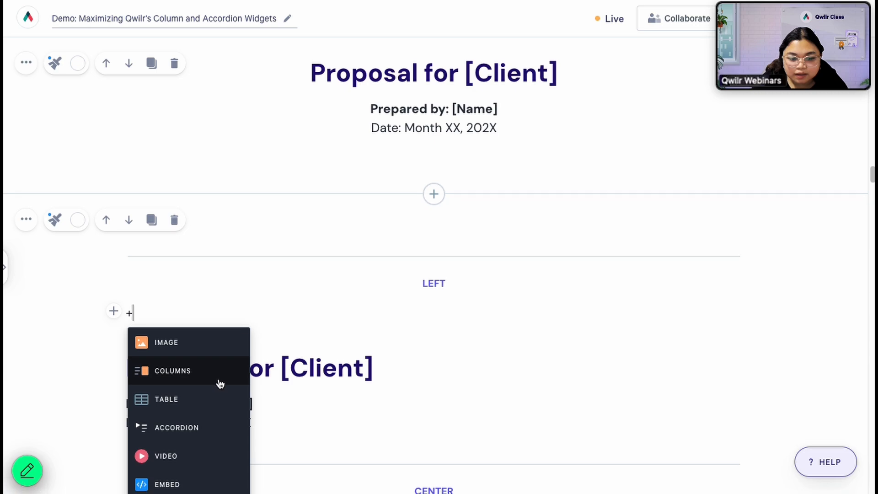
click(220, 382)
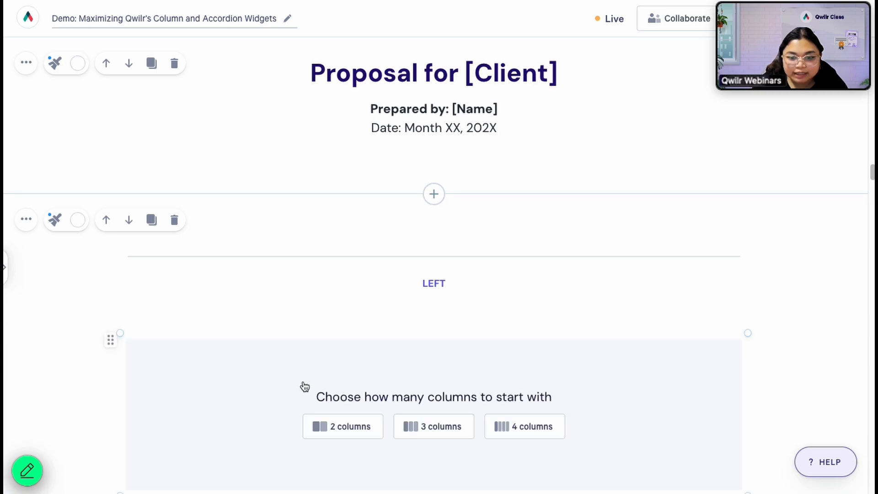
click(438, 428)
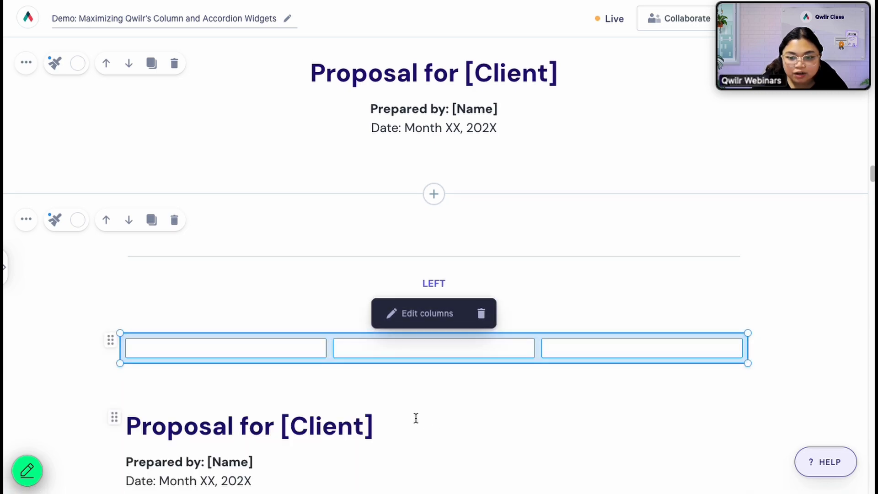
- Add the uploaded Qwilr logo to the first and second columns under LEFT, removing the spare line beneath the second logo
click(151, 347)
click(114, 346)
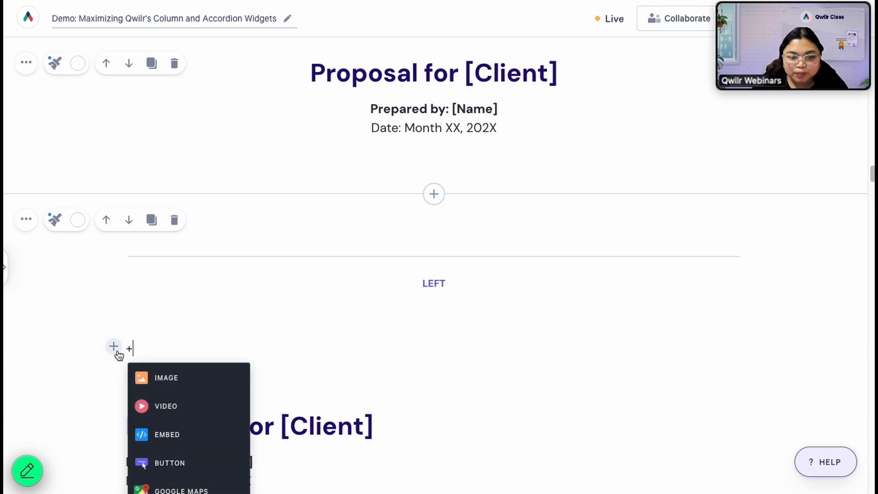
click(162, 372)
scroll(218, 358, up, 2)
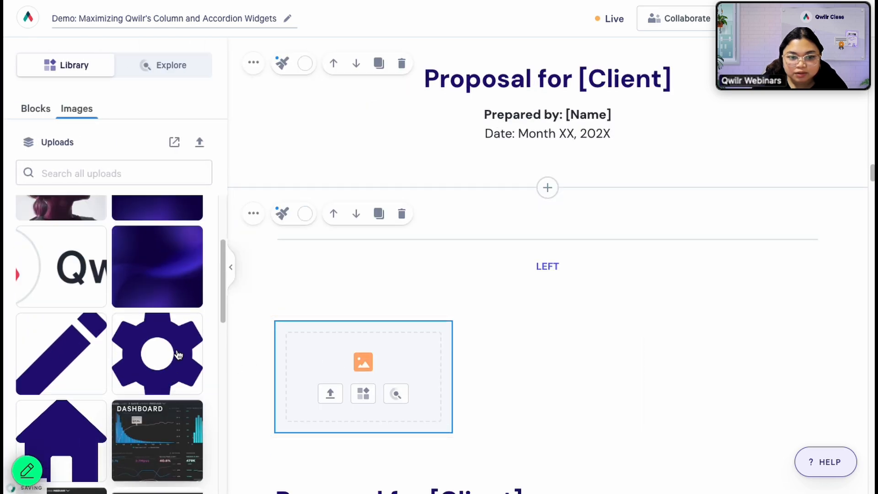
drag(79, 279, 329, 352)
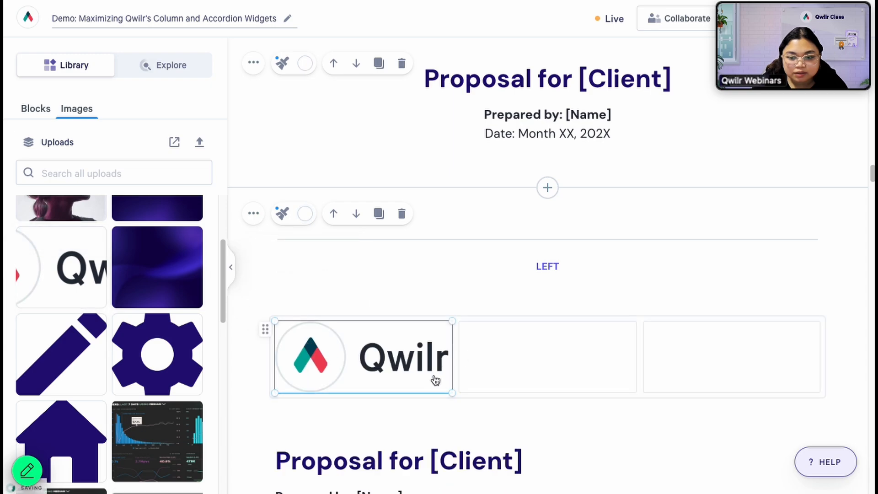
drag(203, 297, 497, 331)
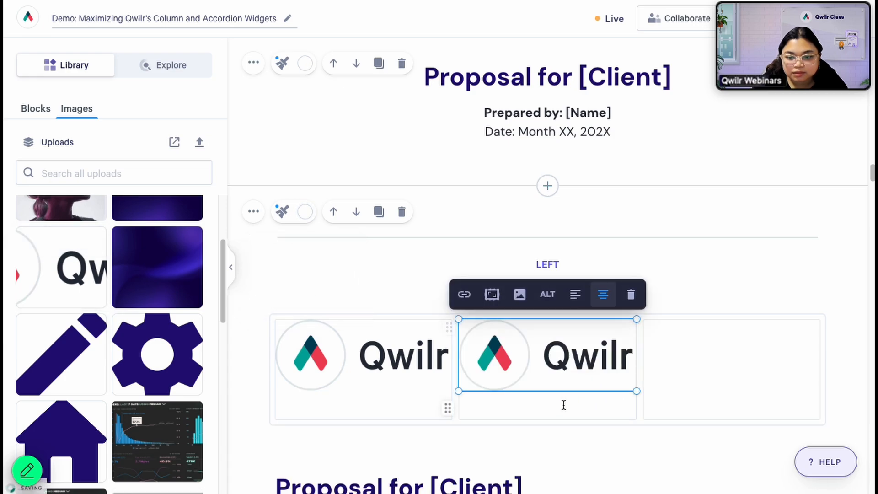
click(559, 409)
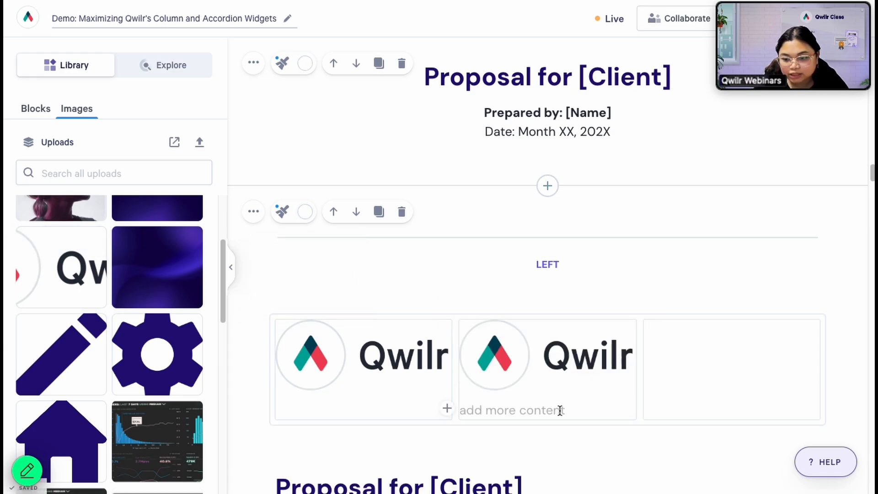
- Shrink the logos in the first and second columns slightly, then hide the image library
click(421, 366)
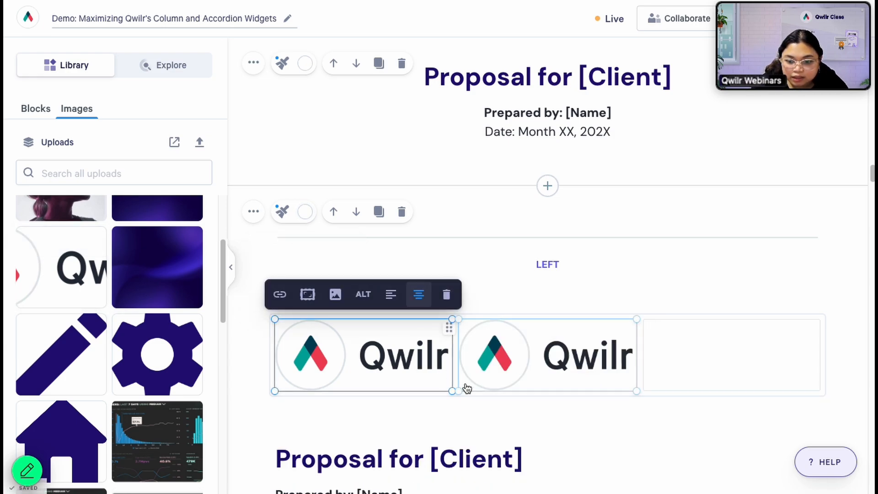
drag(451, 391, 440, 387)
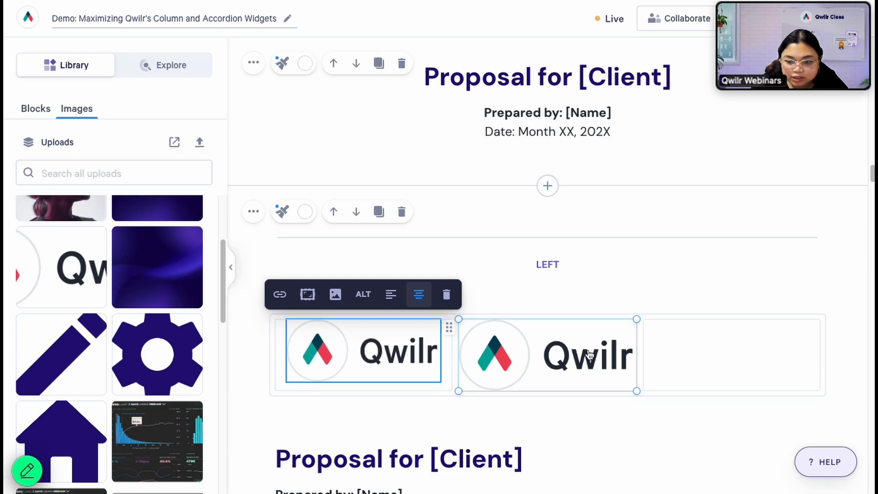
click(589, 354)
drag(636, 390, 625, 392)
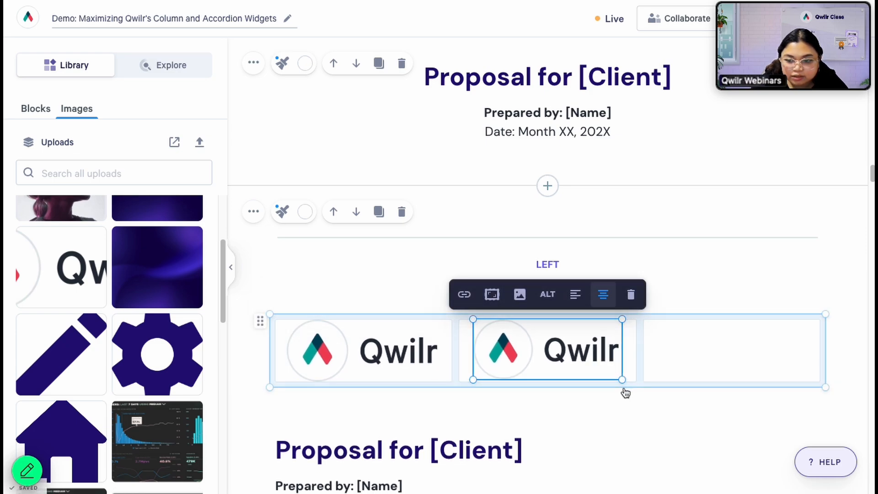
click(231, 270)
- Insert a four-column widget on a new line between the CENTER label and its proposal heading
scroll(676, 335, down, 4)
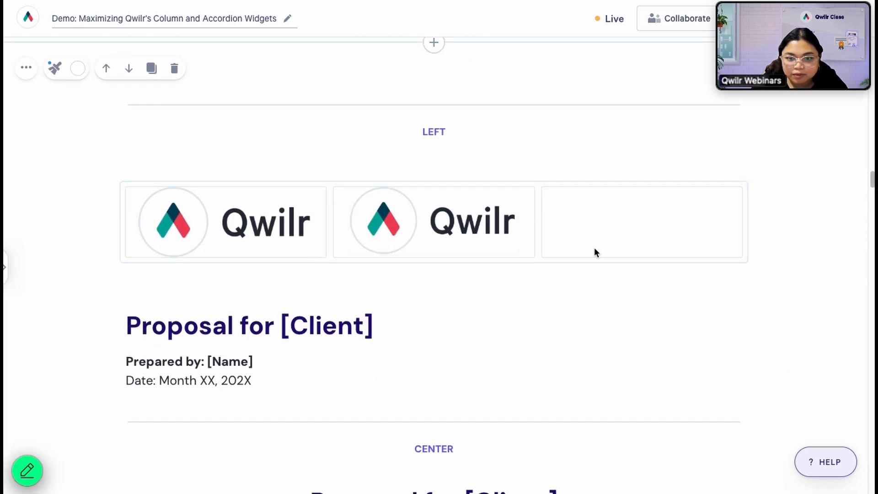
scroll(639, 314, up, 10)
scroll(638, 313, up, 8)
scroll(638, 313, down, 10)
scroll(638, 311, down, 11)
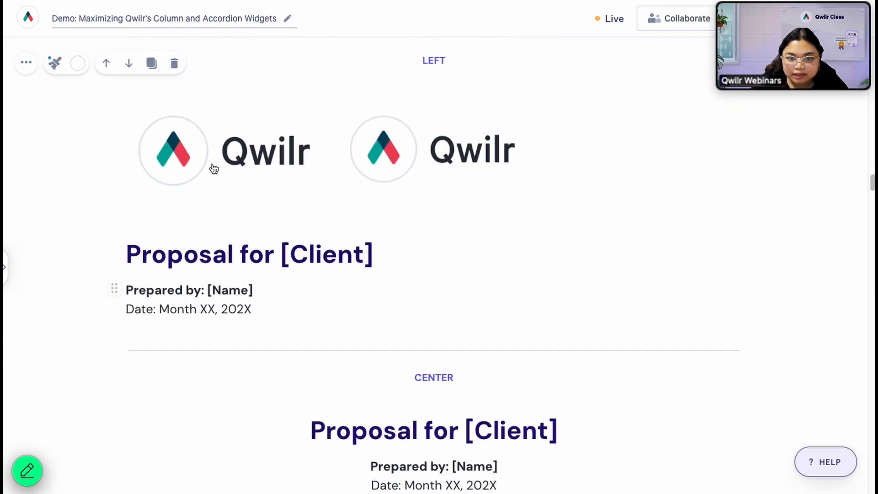
scroll(525, 270, down, 2)
click(458, 288)
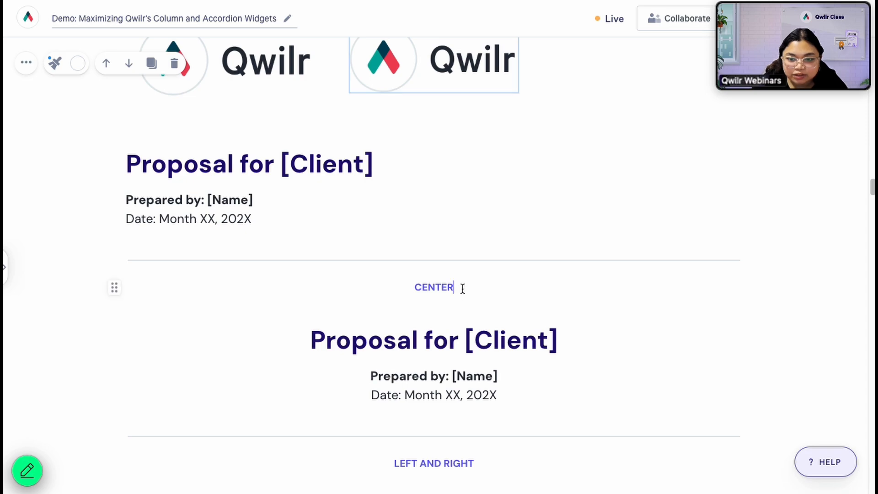
key(Return)
key(BackSpace)
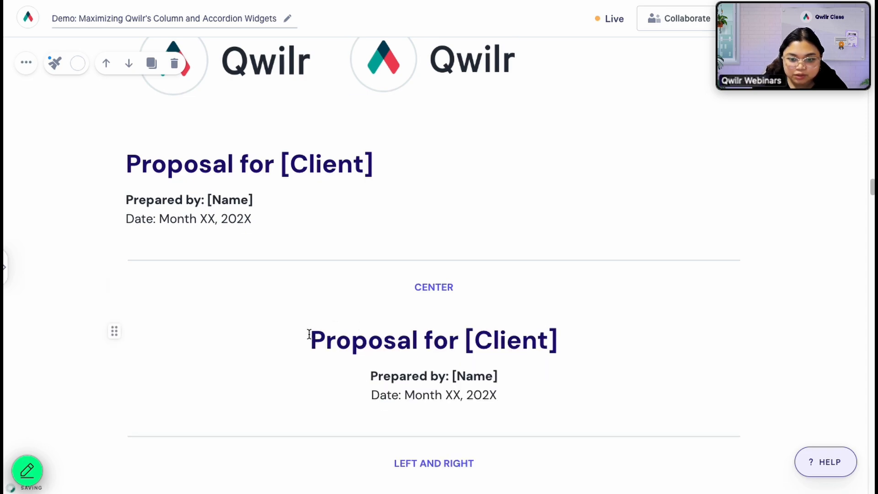
key(Return)
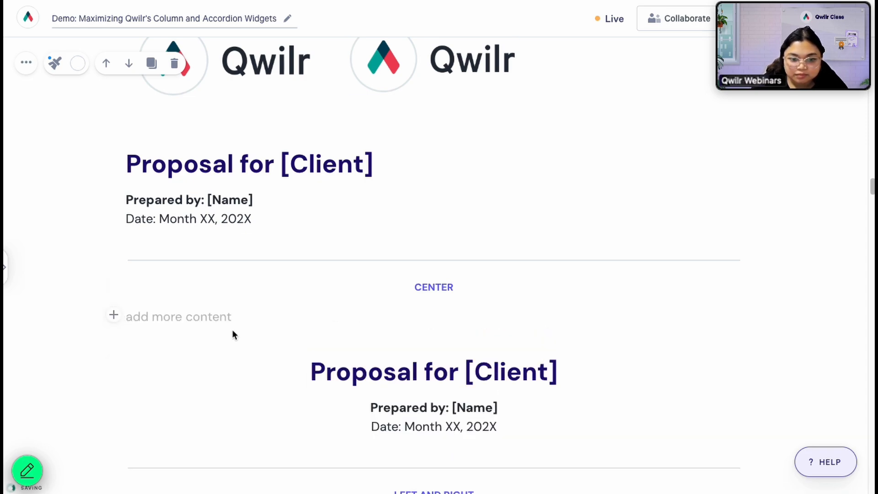
click(115, 316)
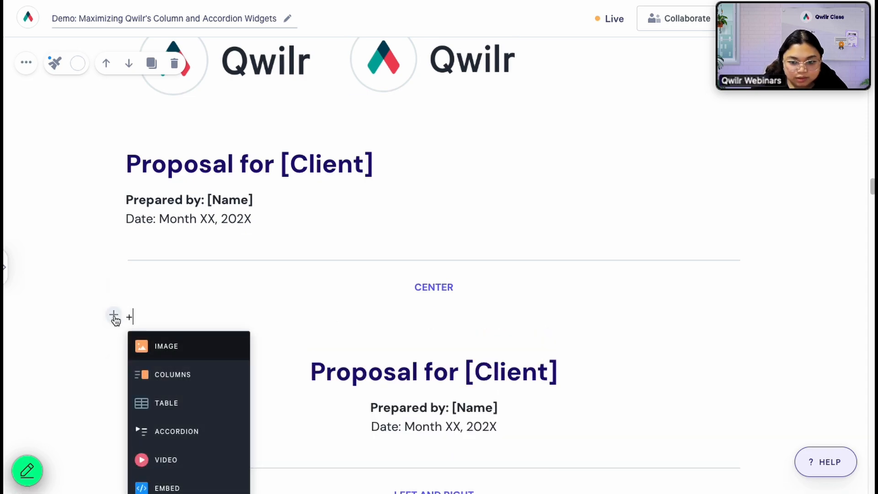
click(206, 375)
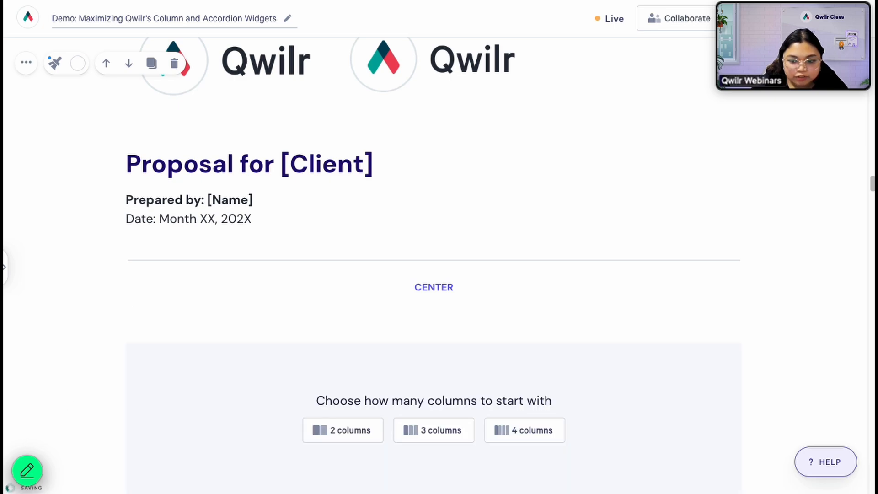
click(530, 435)
scroll(525, 425, down, 2)
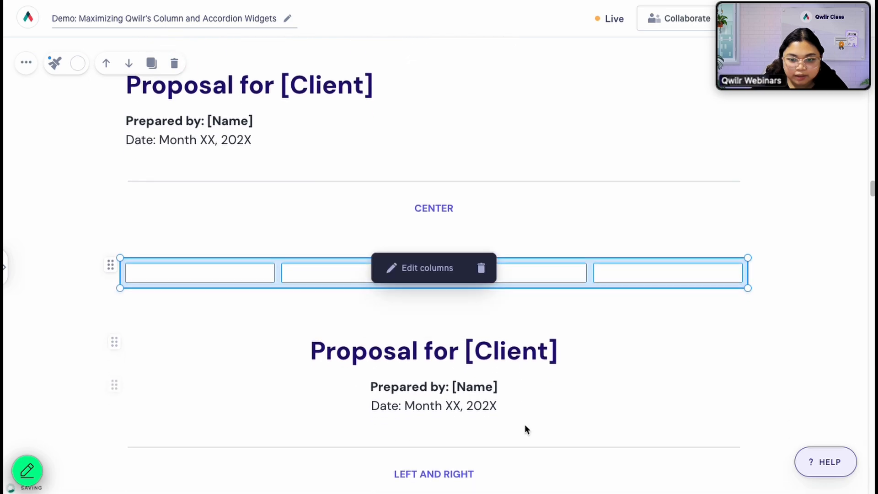
- Add the uploaded Qwilr logo to the second and third columns under CENTER, remove the spare line beneath it, and hide the image library
click(337, 273)
click(11, 271)
click(454, 254)
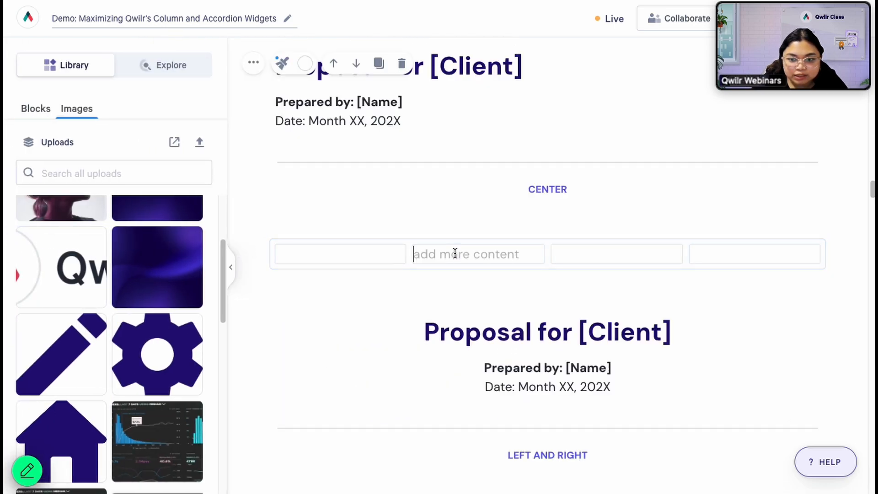
click(594, 256)
click(505, 255)
click(583, 255)
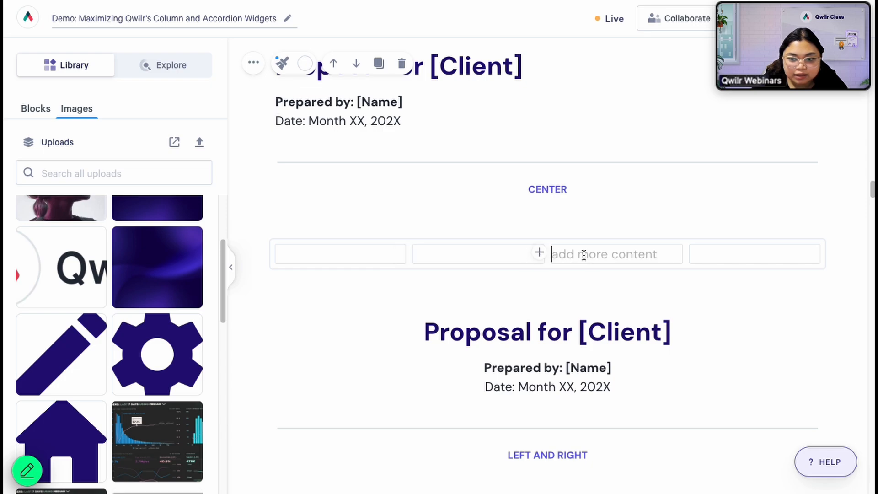
drag(61, 267, 464, 246)
drag(70, 272, 584, 247)
click(499, 317)
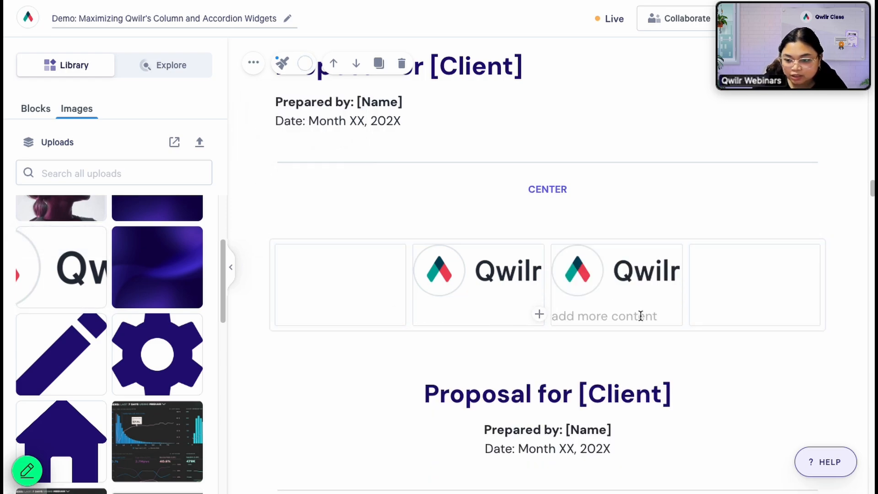
key(BackSpace)
click(236, 270)
- Widen the column gaps of the four-column widget under CENTER slightly and finish editing the columns
click(421, 261)
click(423, 239)
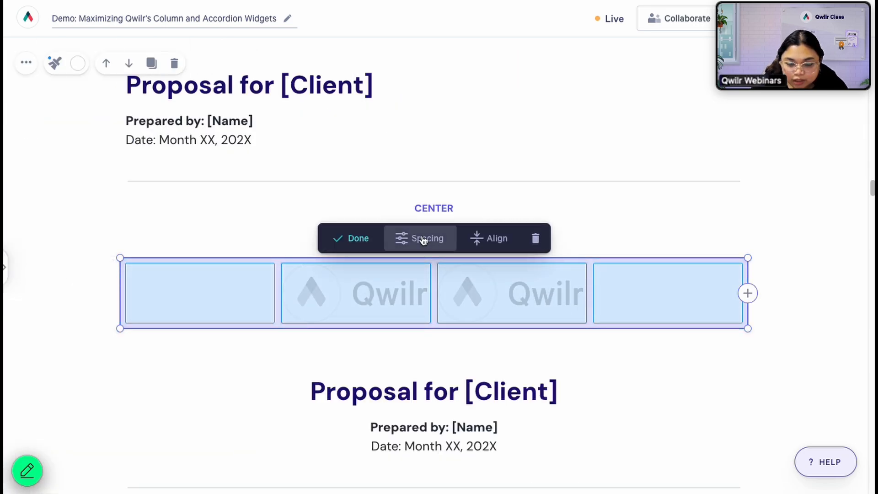
click(423, 239)
drag(355, 346, 368, 346)
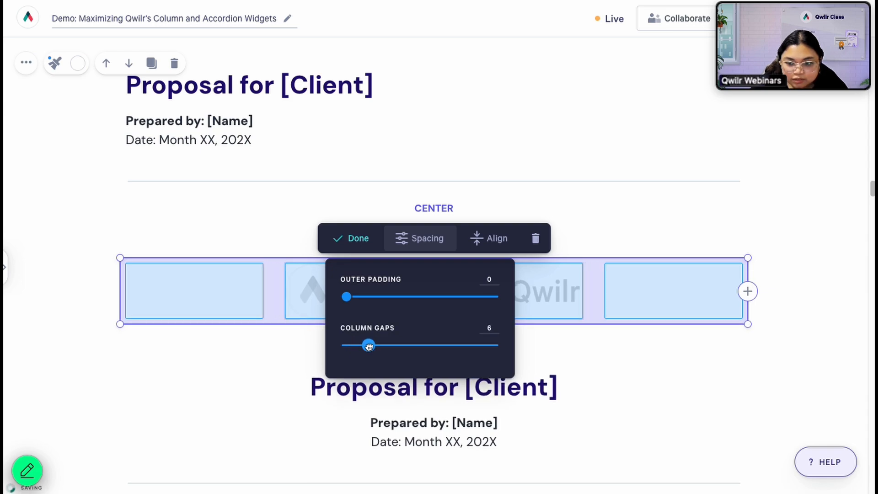
click(358, 237)
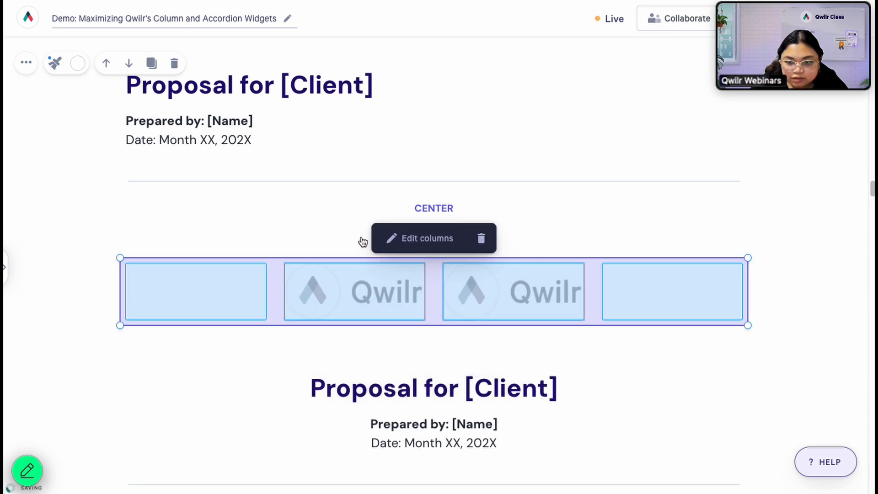
click(658, 382)
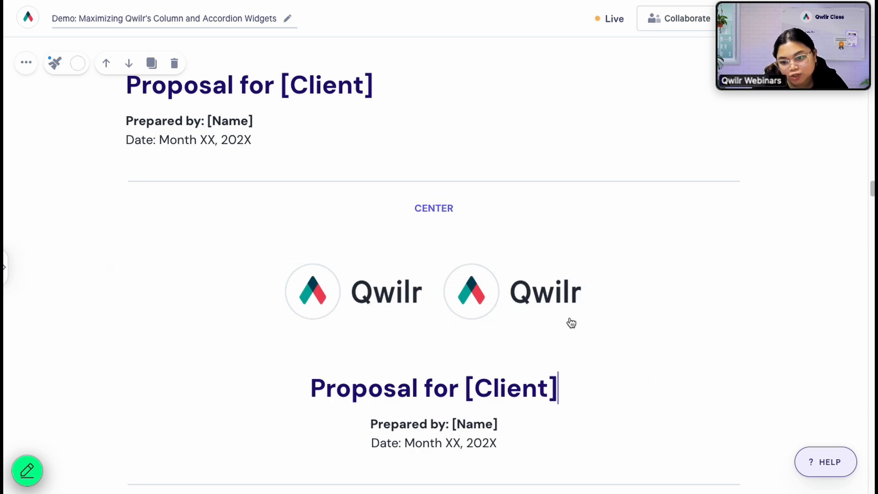
click(537, 303)
click(585, 369)
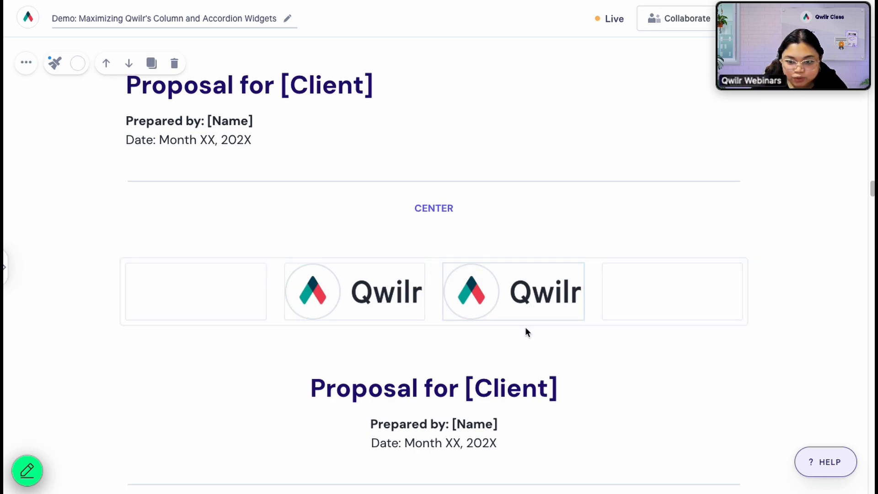
- Insert a four-column widget on a new line between the LEFT AND RIGHT label and its proposal heading
scroll(592, 368, down, 3)
scroll(592, 367, down, 5)
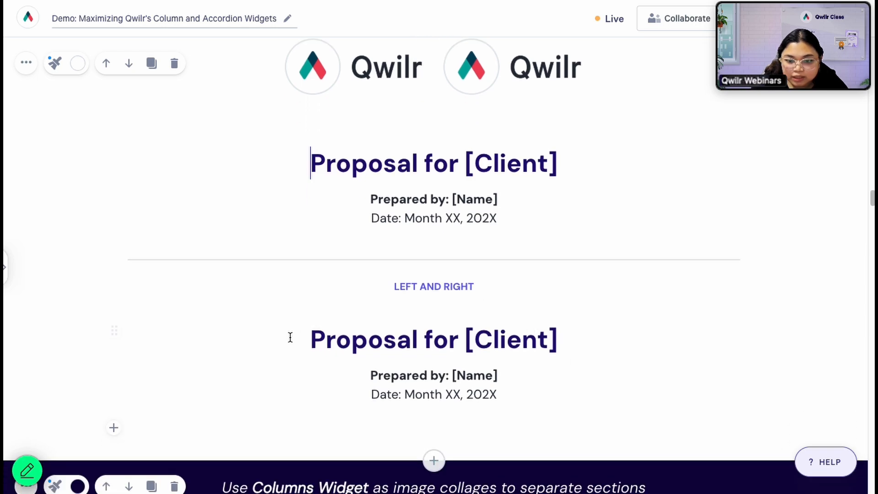
click(303, 337)
key(Return)
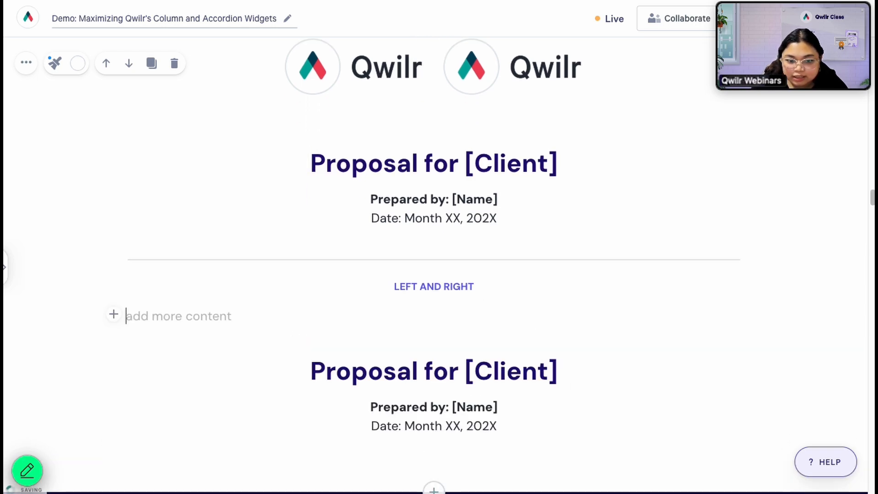
click(112, 315)
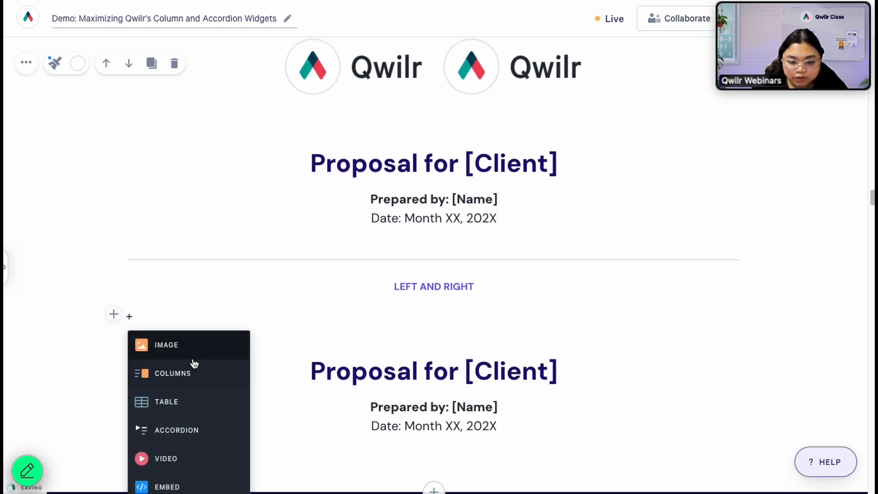
click(195, 380)
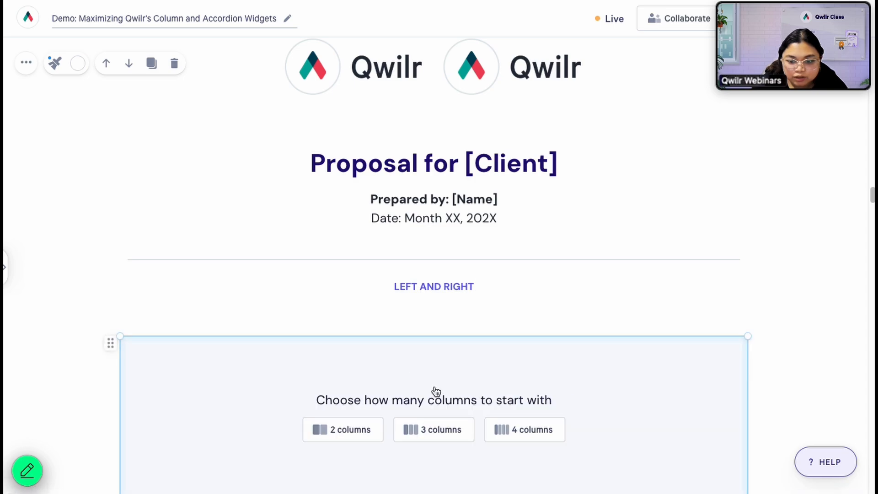
click(527, 422)
- Add the uploaded Qwilr logo to the first and fourth columns under LEFT AND RIGHT, then hide the image library
click(236, 354)
click(114, 350)
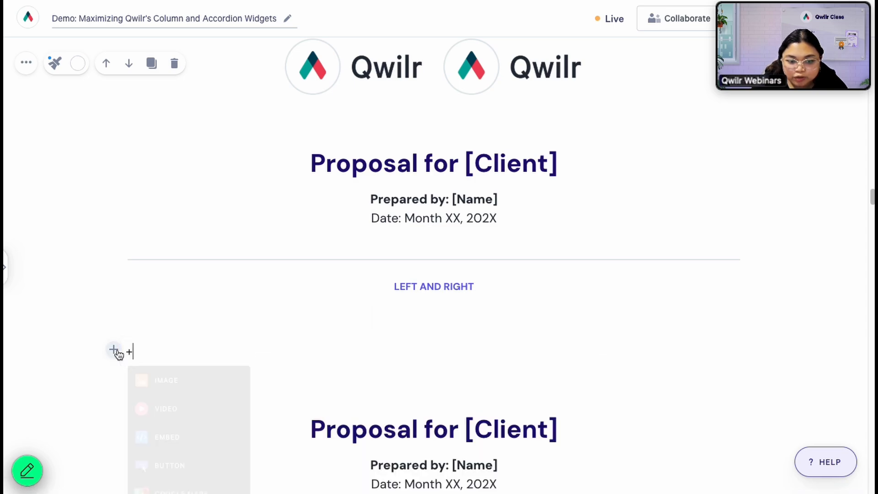
click(152, 352)
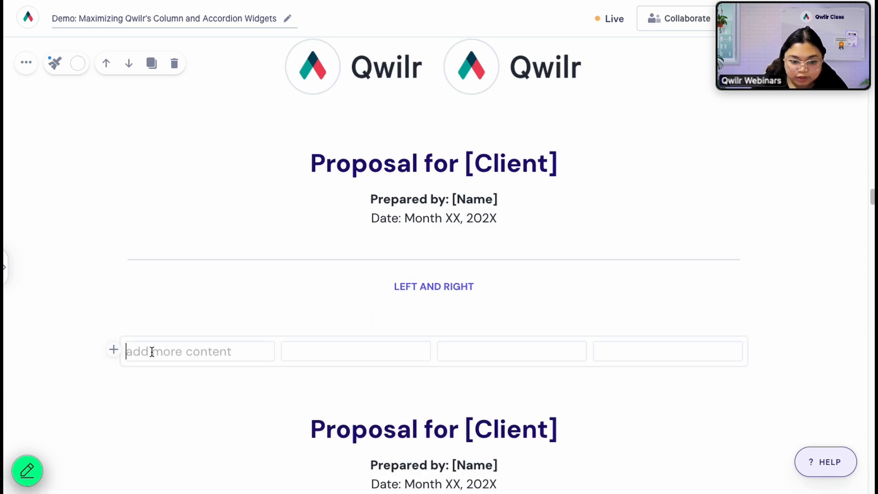
click(115, 351)
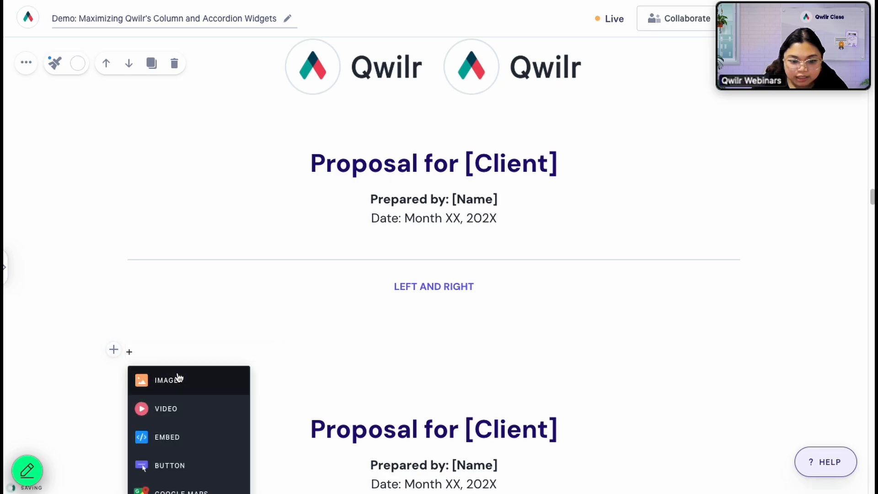
click(177, 378)
click(78, 274)
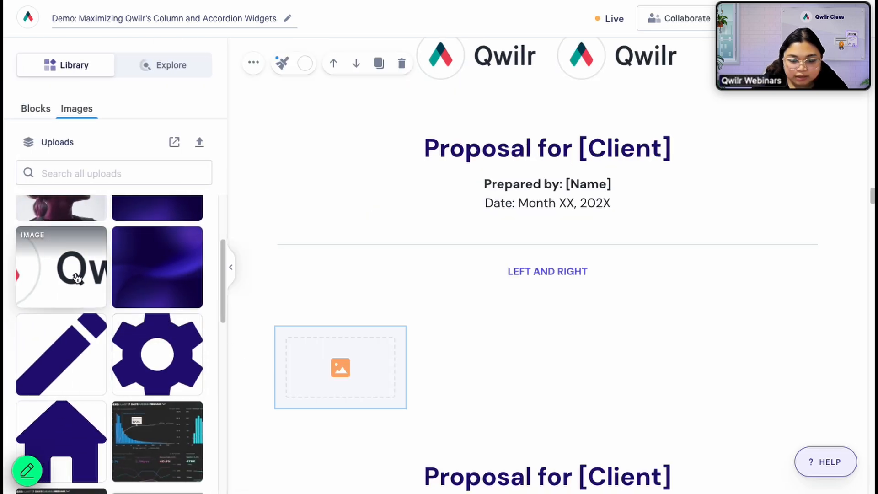
click(703, 357)
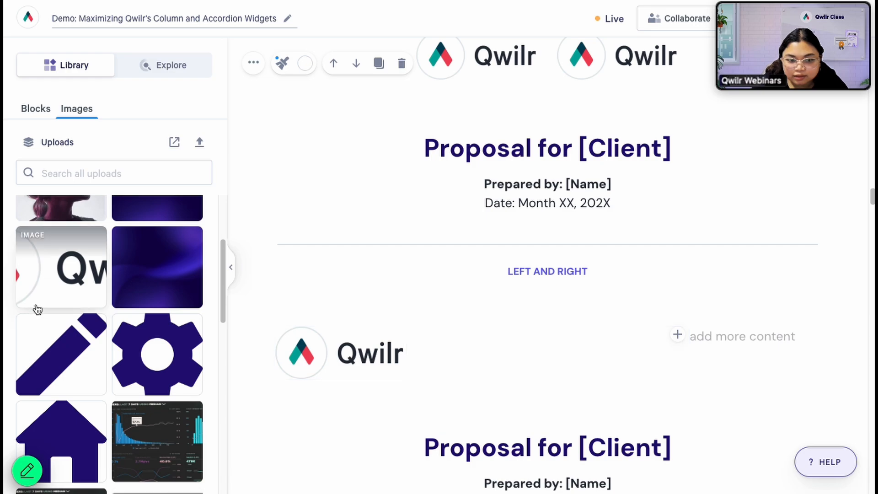
click(50, 295)
click(231, 268)
- Insert a four-column widget in the empty dark block beneath the four-photo image collage
scroll(533, 306, down, 3)
scroll(533, 305, up, 10)
scroll(533, 309, up, 8)
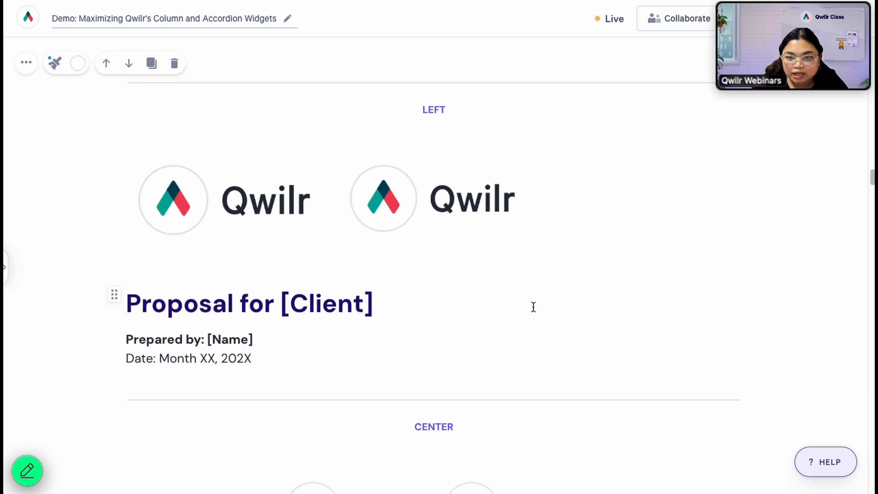
scroll(533, 306, down, 10)
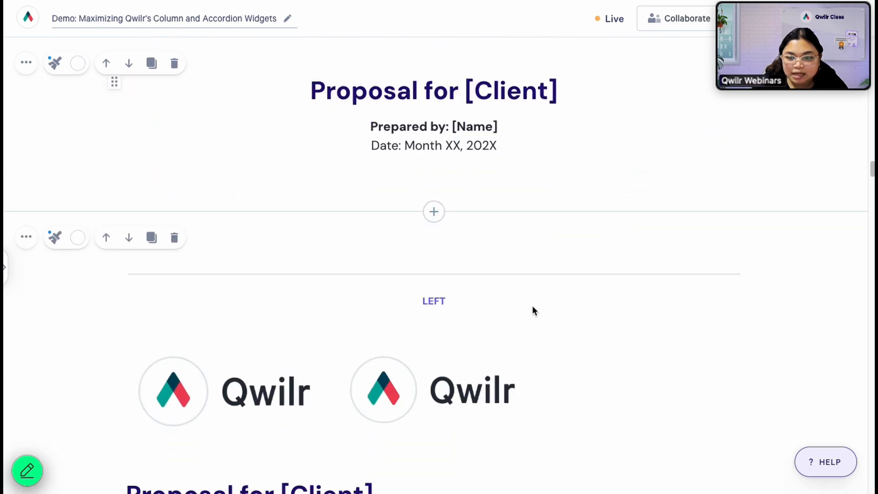
scroll(515, 337, down, 2)
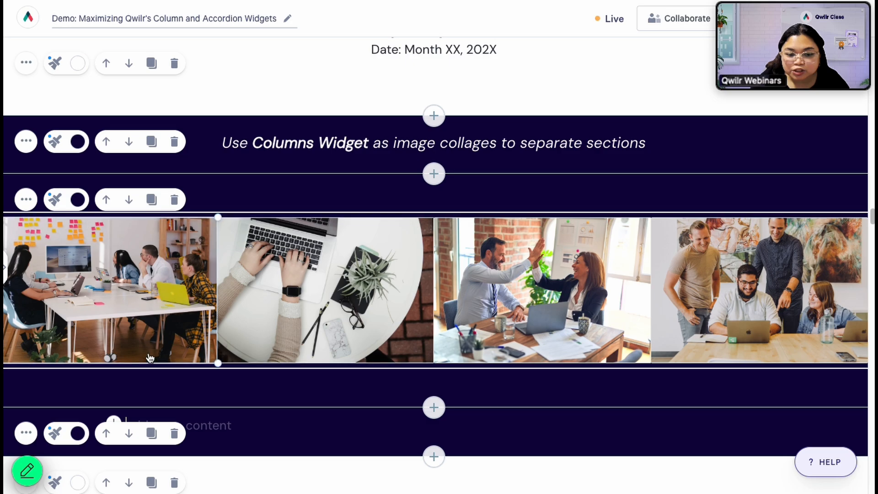
click(114, 421)
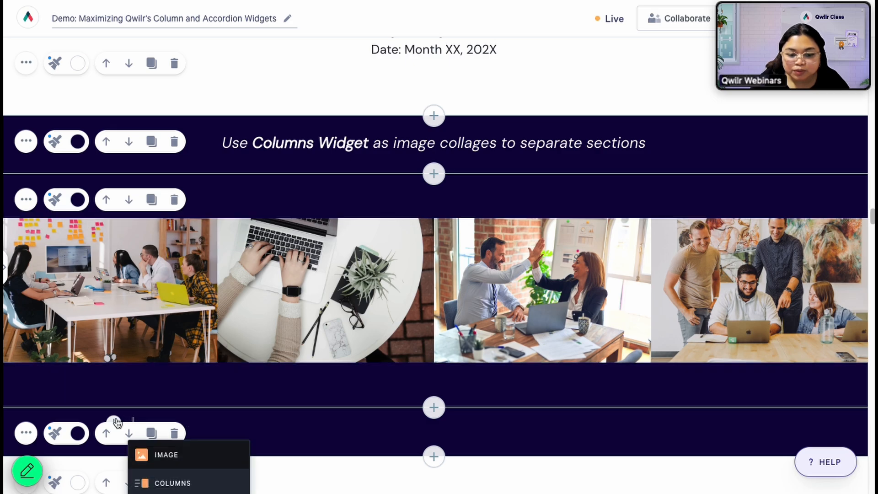
click(227, 481)
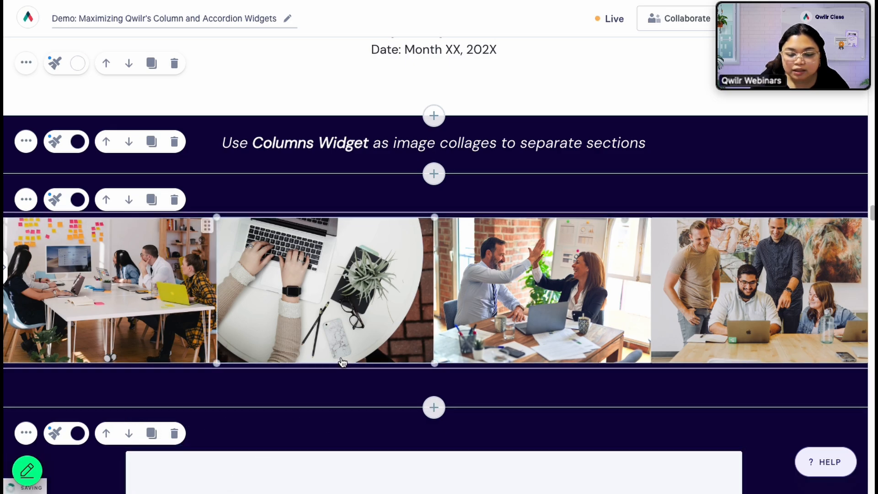
scroll(541, 387, down, 3)
click(541, 386)
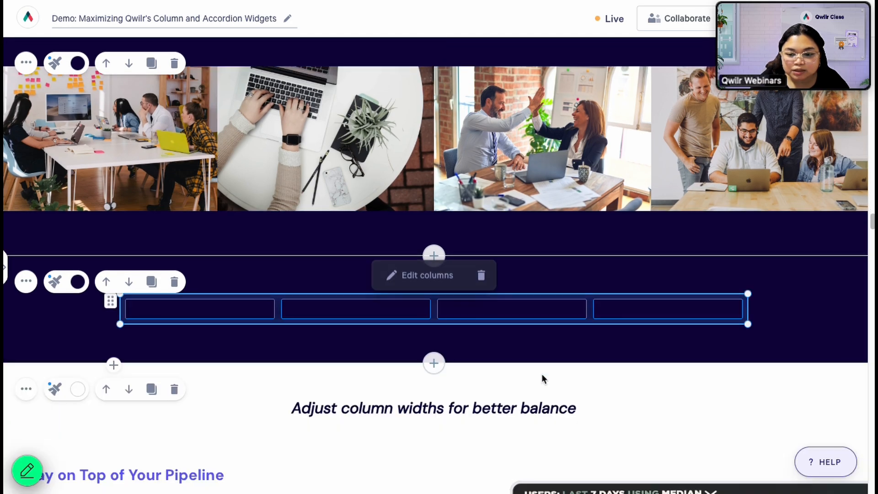
- Add the uploaded office meeting photo, pic1, to the first column of the new widget beneath the collage
click(156, 307)
click(114, 307)
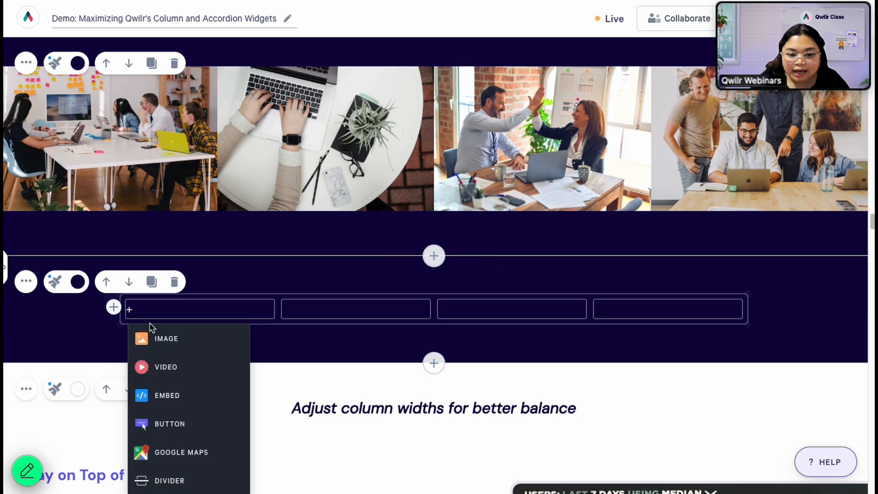
click(194, 337)
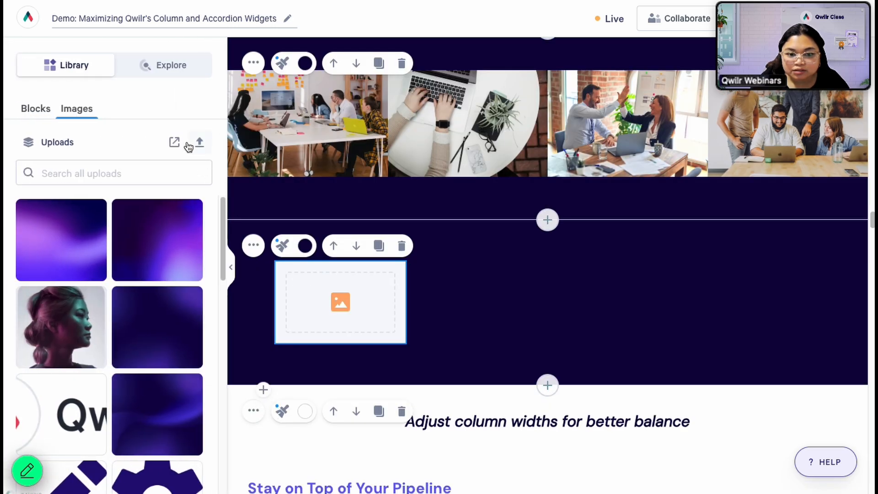
click(175, 143)
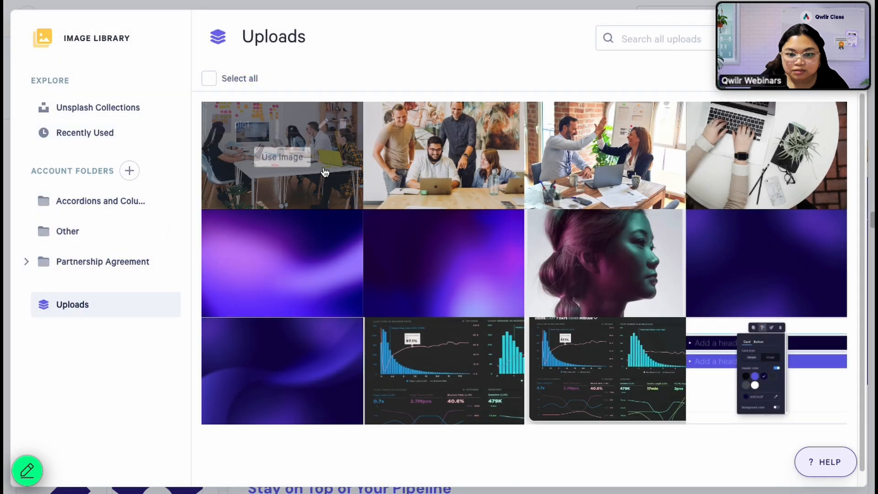
mouse_move(300, 158)
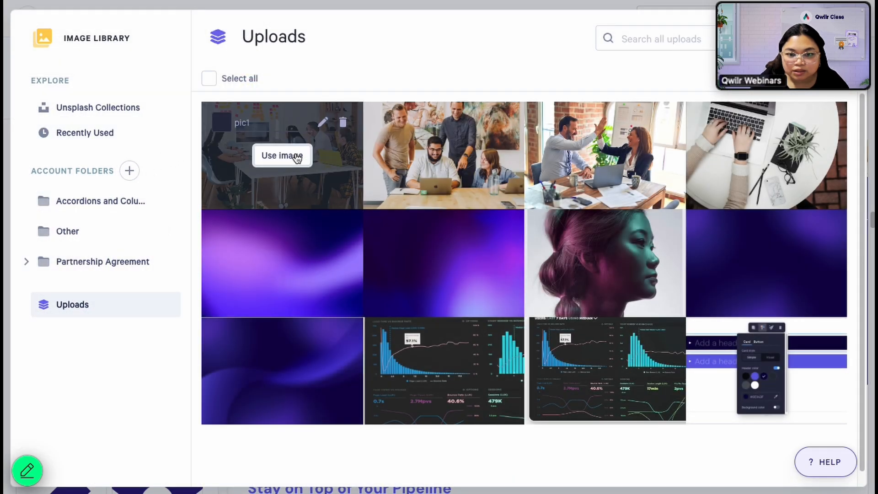
click(297, 156)
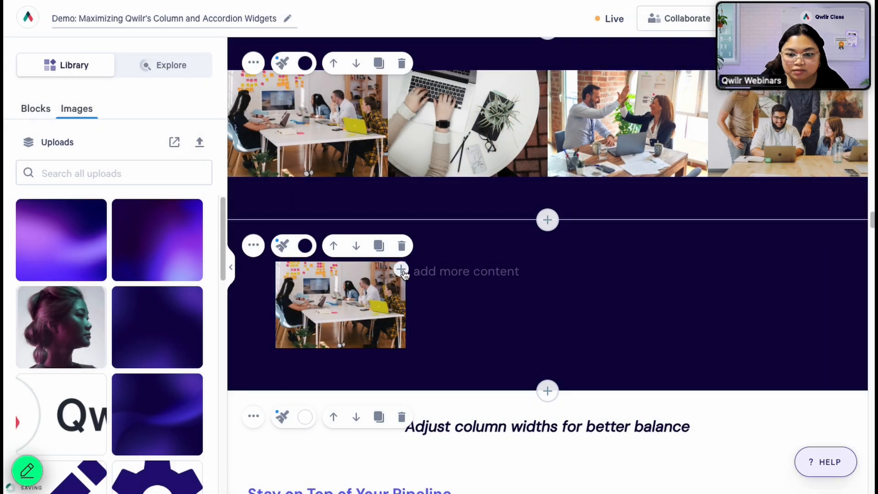
- Add the uploaded photo of the team gathered around a laptop to the second column and remove the spare line above it
click(401, 270)
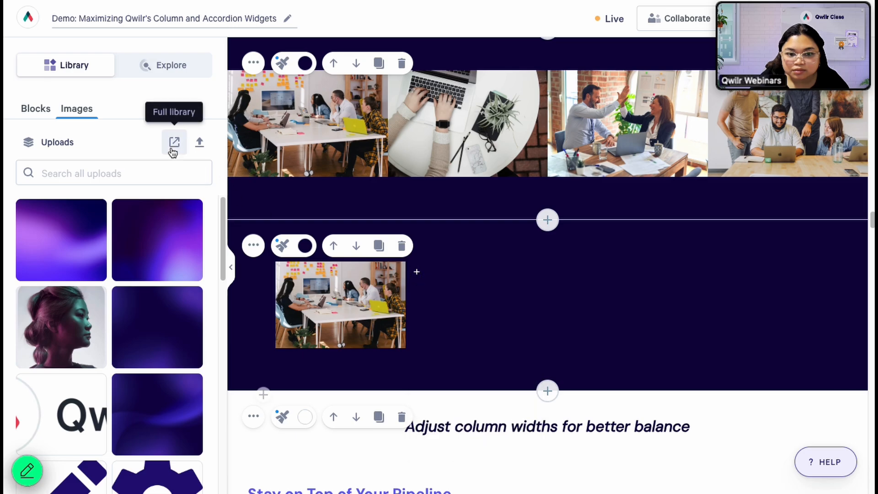
click(175, 142)
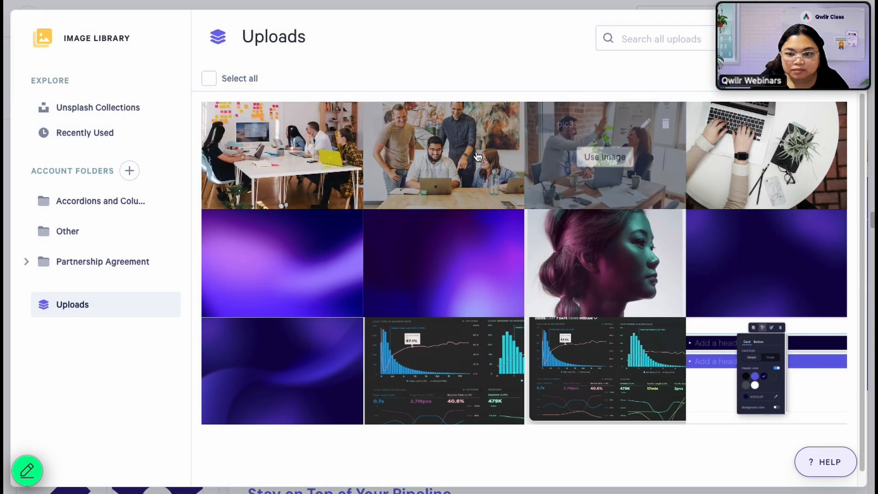
click(449, 157)
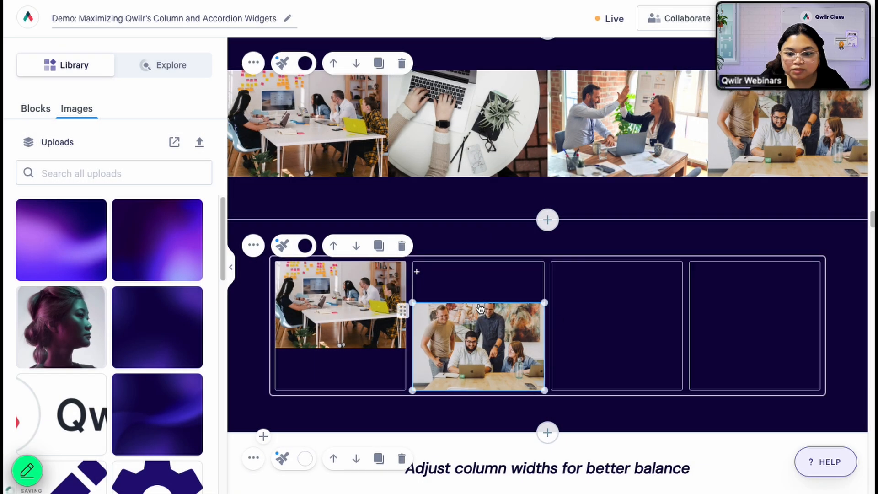
click(443, 271)
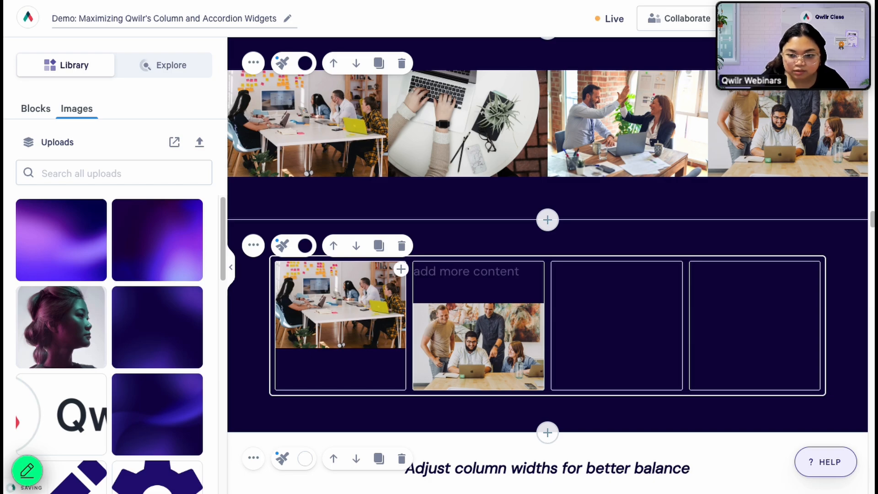
key(BackSpace)
- Swap the second column's photo for pic2, the laptop and plant desk shot, and place the cursor in the third column
click(444, 284)
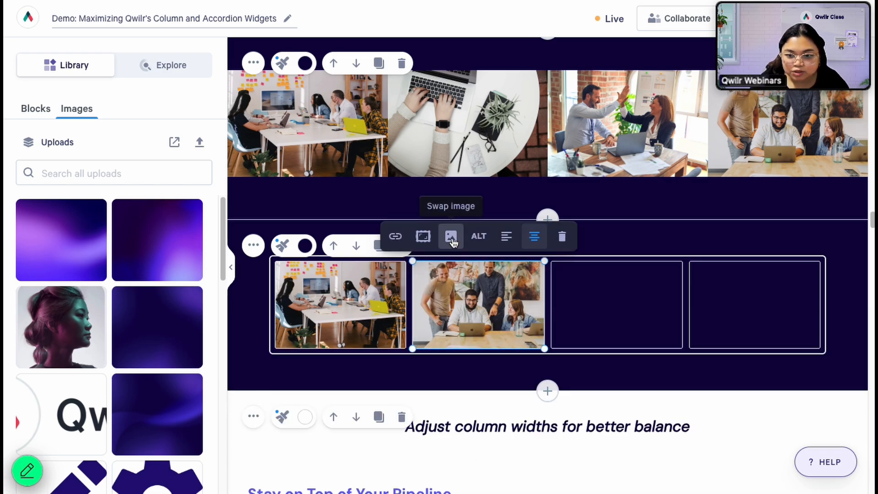
click(451, 237)
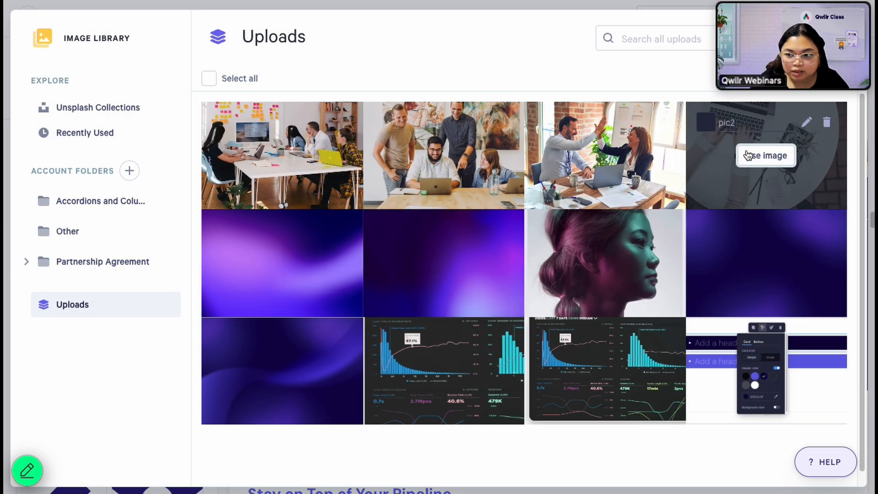
click(747, 155)
click(593, 271)
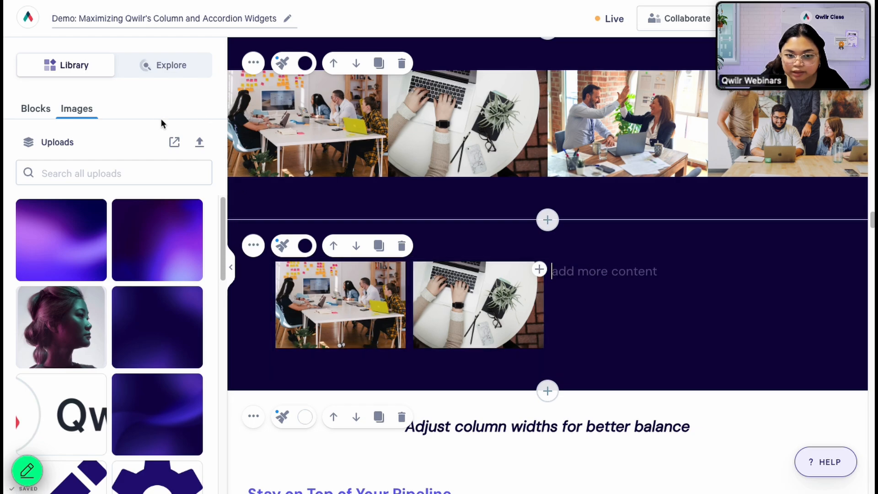
- Add the uploaded high-five photo to the third column and pic4, the team around a laptop, to the fourth column
click(174, 143)
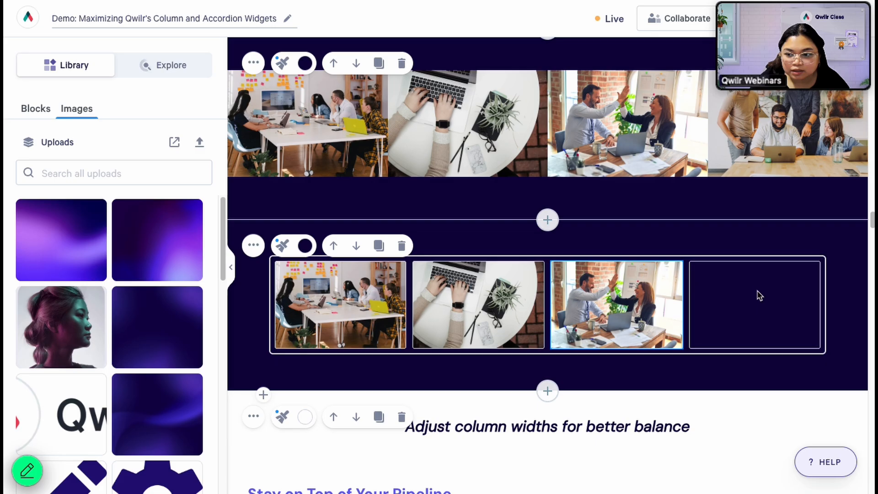
click(758, 294)
click(174, 143)
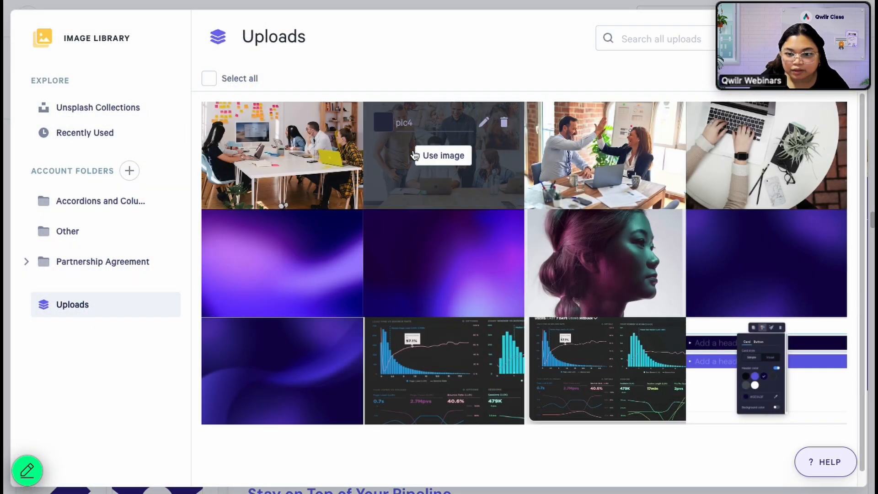
click(416, 156)
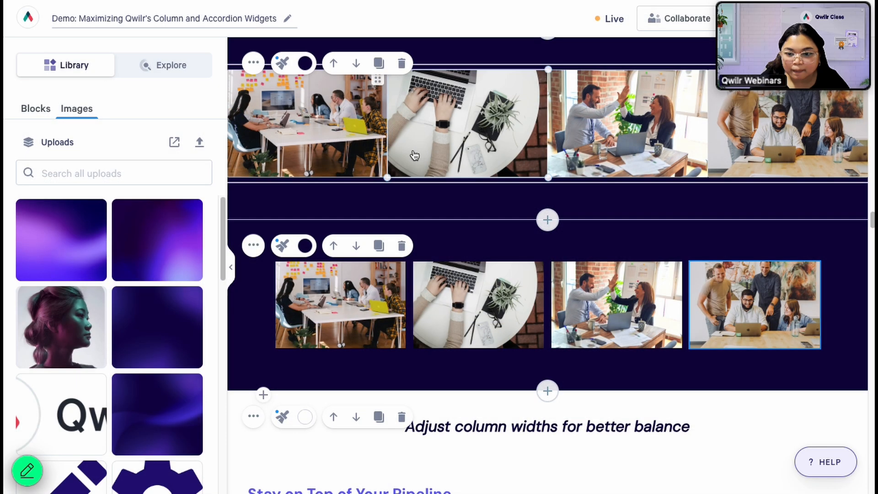
- Set the column gaps of the new four-photo widget to 0
click(234, 267)
click(298, 326)
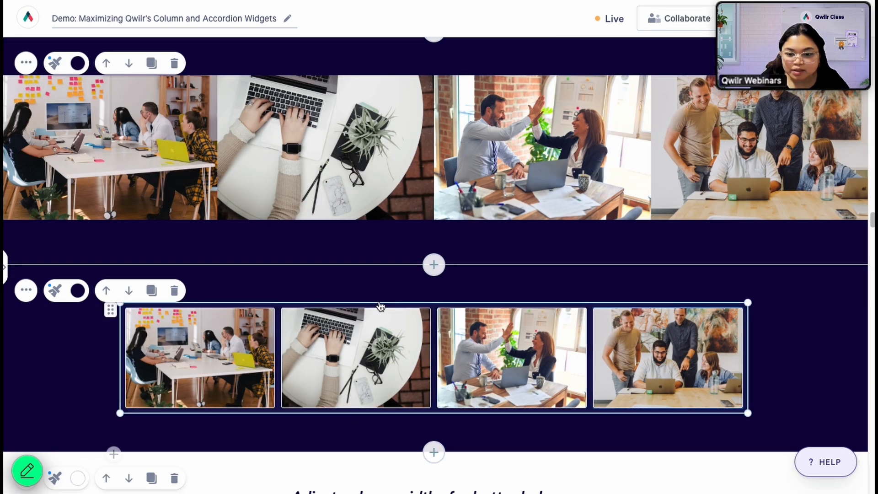
click(420, 283)
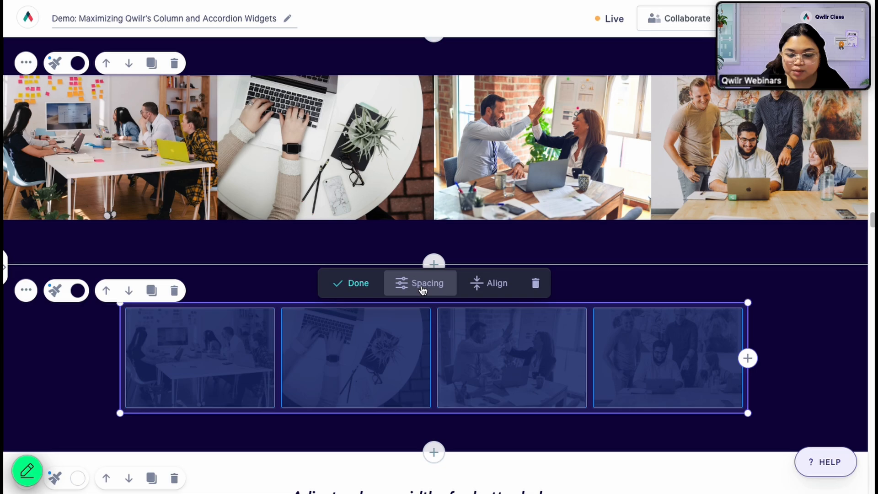
click(421, 288)
drag(355, 390, 329, 394)
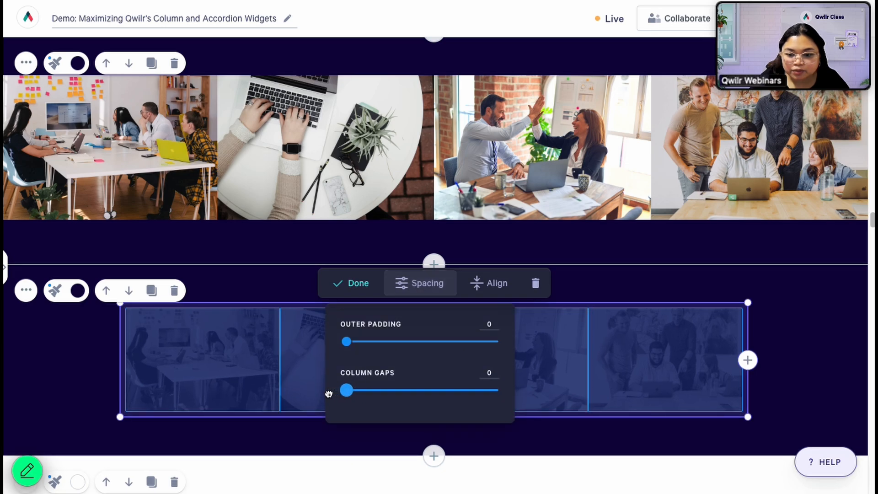
click(352, 283)
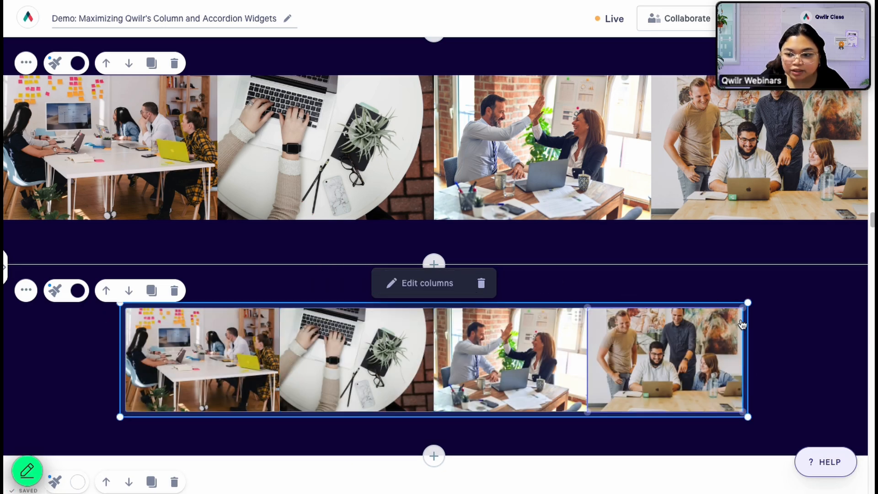
- Stretch the new four-photo widget to the full width of the page
drag(745, 302, 871, 309)
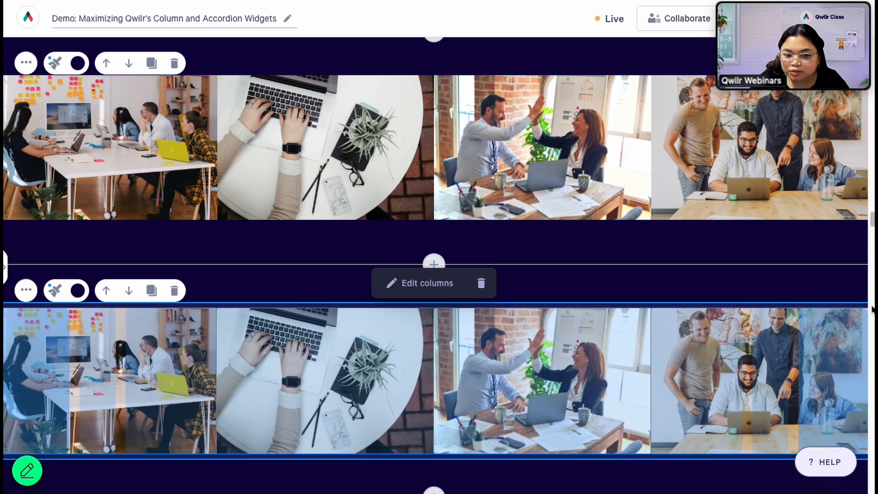
scroll(746, 389, down, 2)
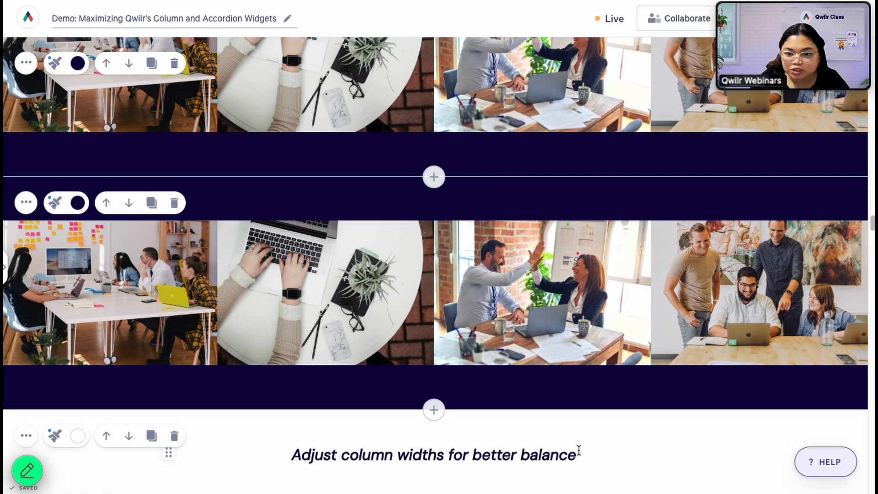
scroll(572, 412, up, 2)
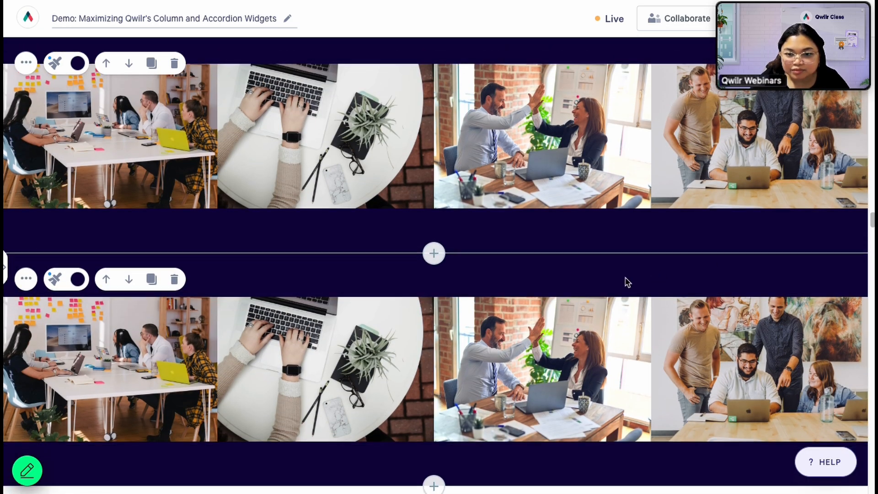
- Examine the "Adjust column widths for better balance" example with its text column and dashboard screenshot column
scroll(627, 282, down, 4)
scroll(416, 293, down, 6)
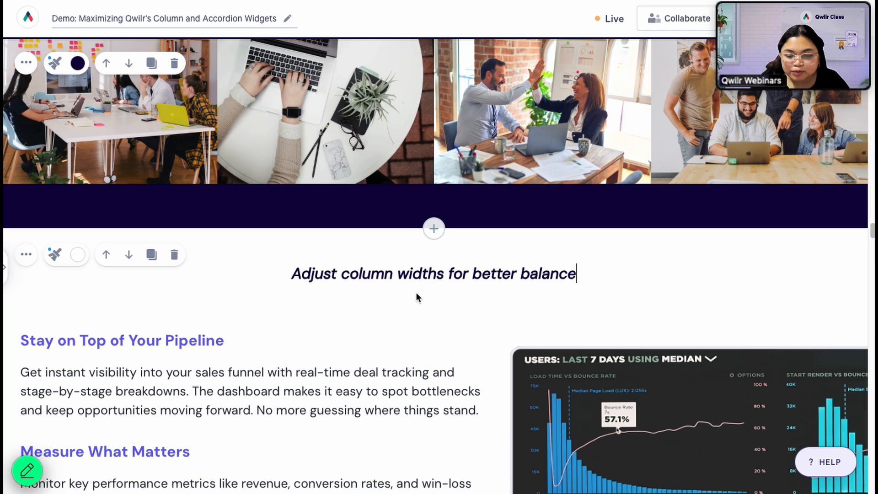
scroll(416, 297, down, 1)
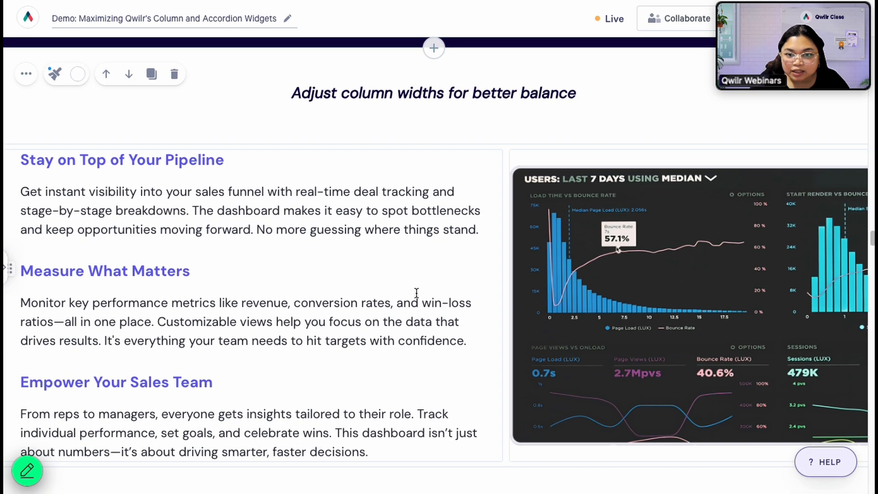
click(488, 106)
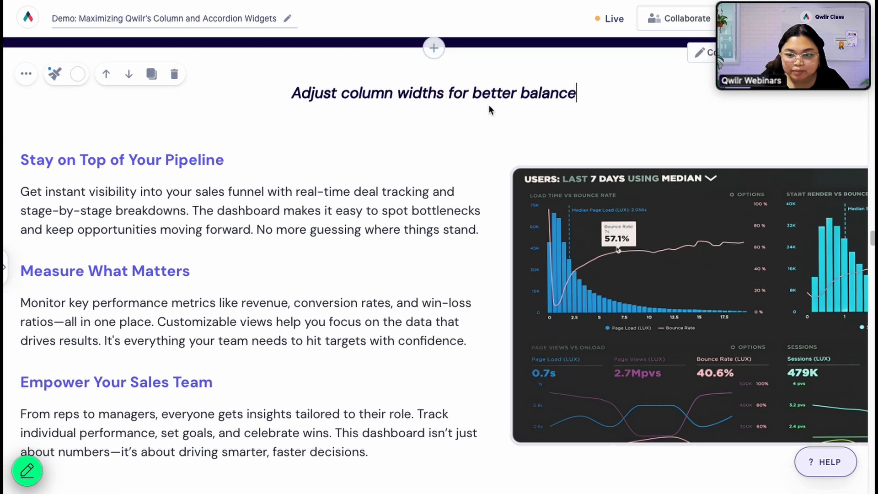
scroll(488, 107, up, 2)
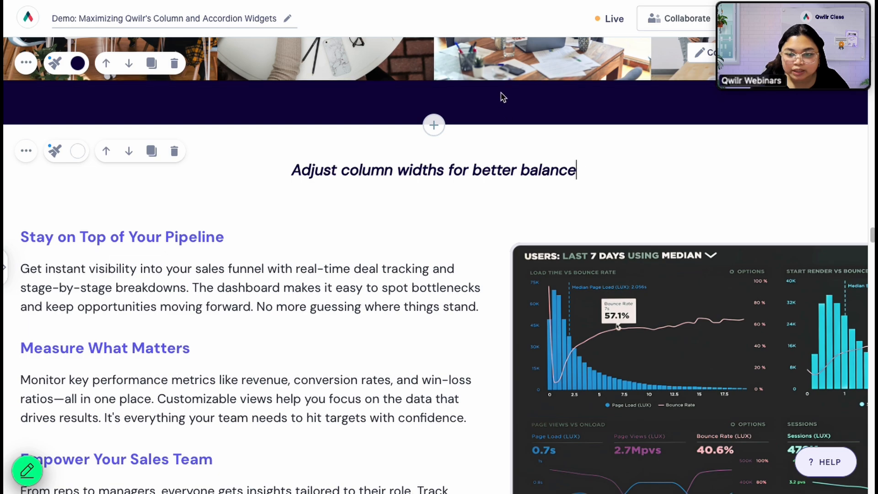
scroll(370, 210, down, 1)
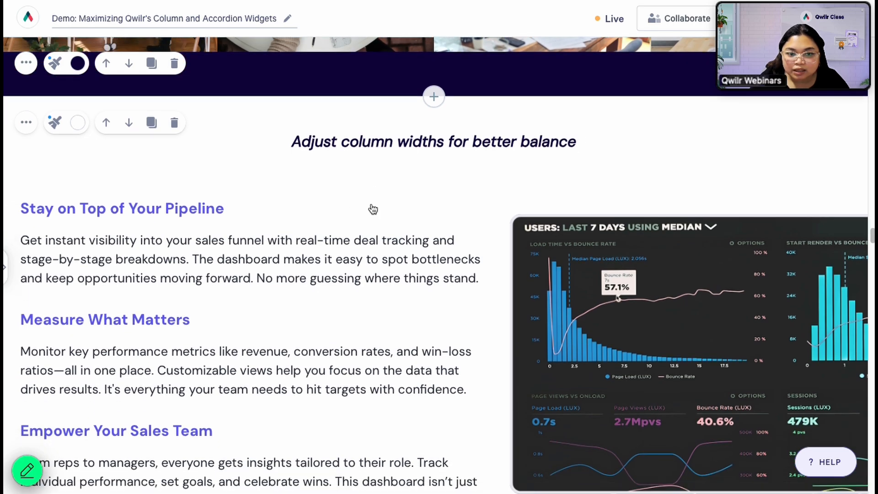
click(808, 182)
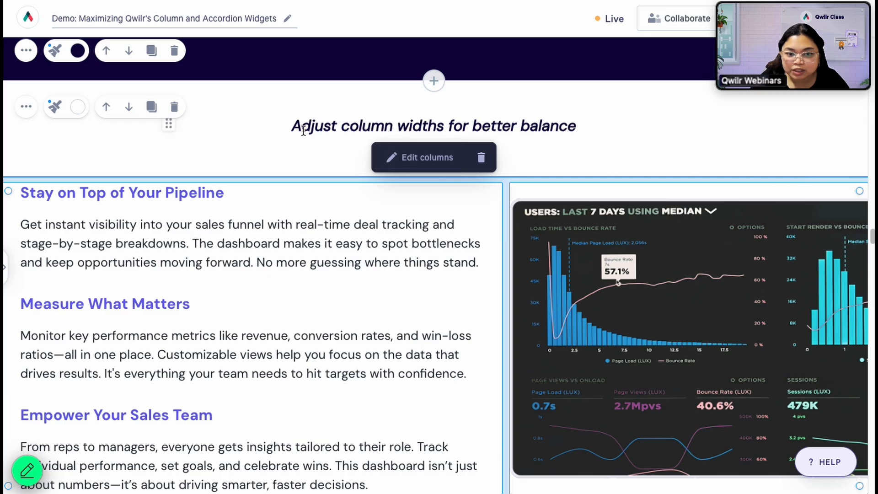
scroll(308, 169, down, 1)
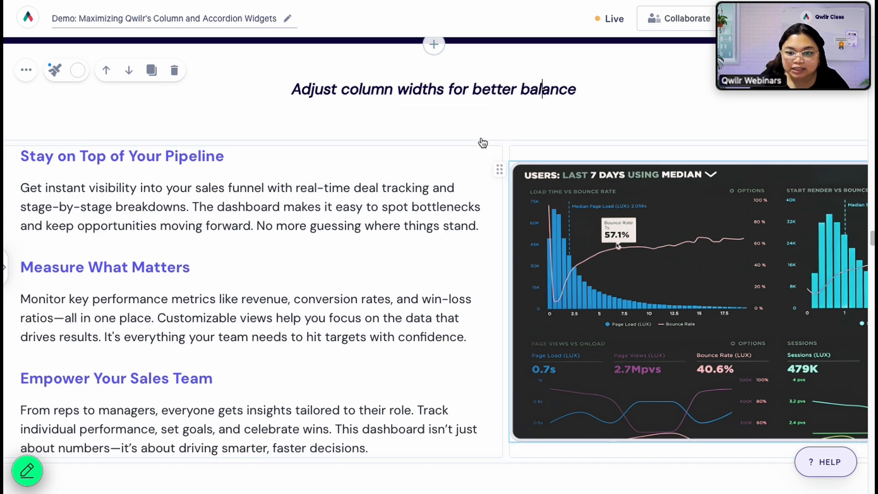
scroll(356, 210, down, 5)
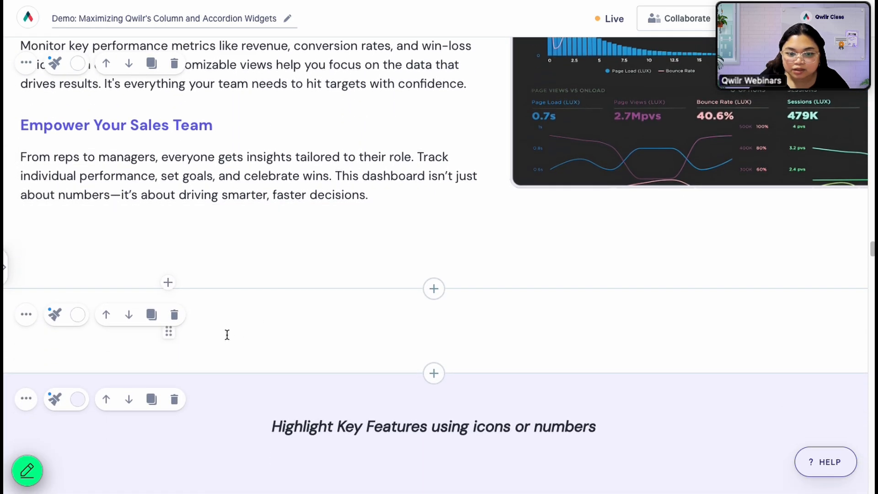
- Insert a two-column widget in the empty block above the "Highlight Key Features using icons or numbers" section
click(168, 332)
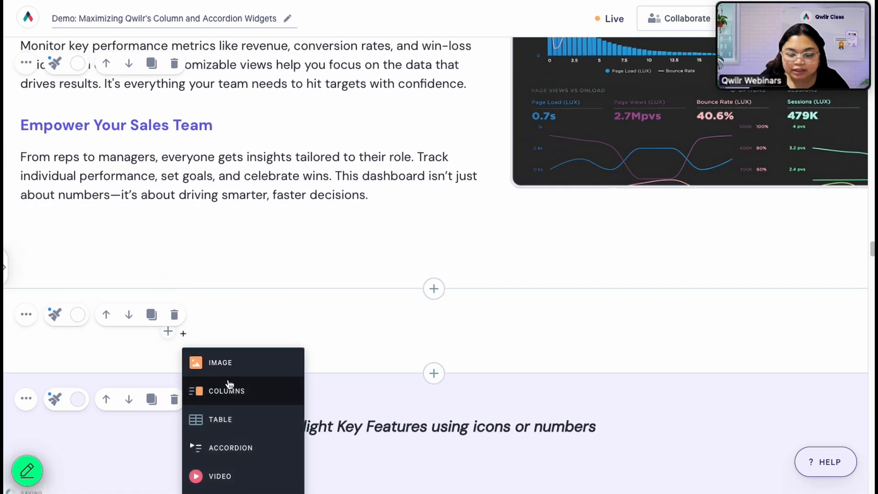
click(242, 393)
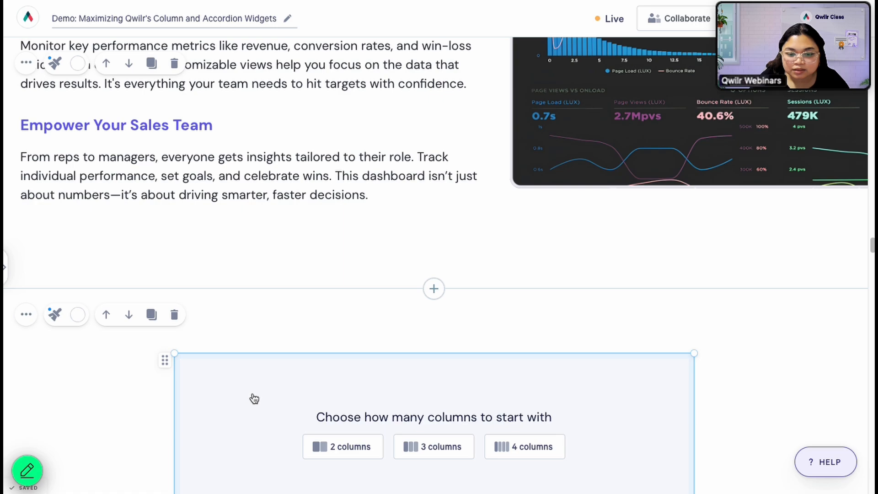
click(352, 447)
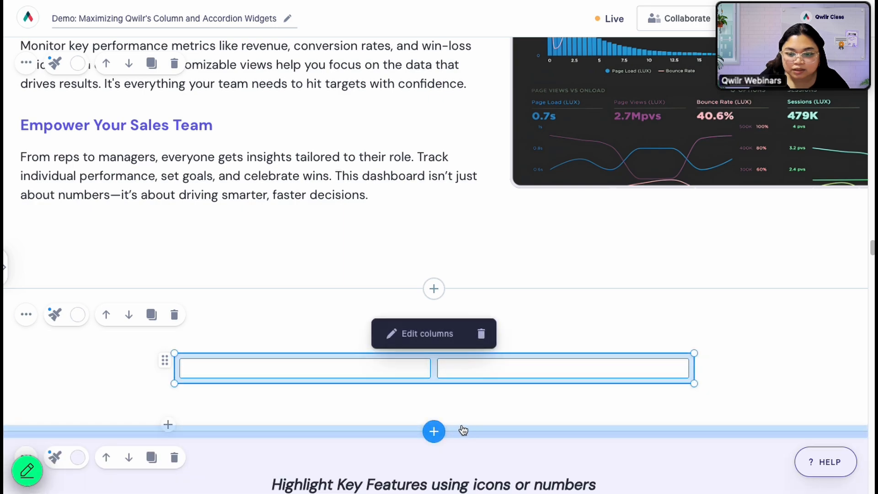
- Copy the example's text from "Stay on Top of Your Pipeline" through "Empower Your Sales Team" into the new widget's first column
scroll(295, 366, up, 4)
scroll(50, 162, up, 1)
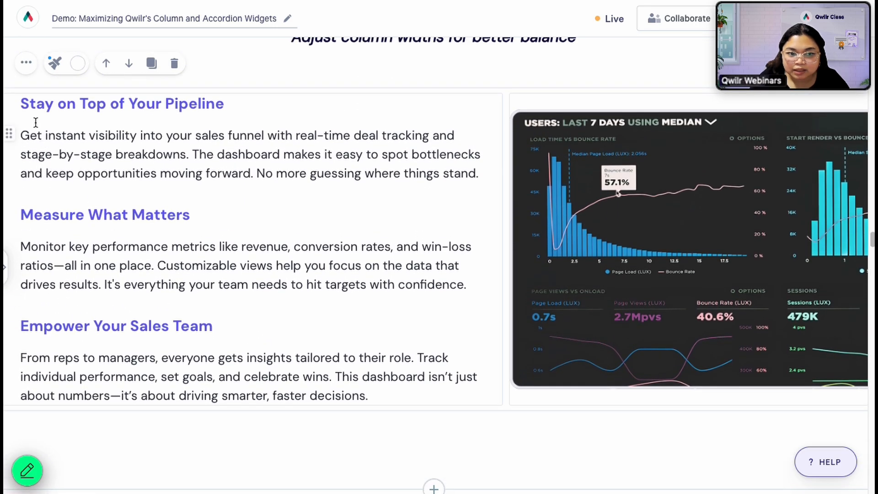
drag(22, 104, 368, 394)
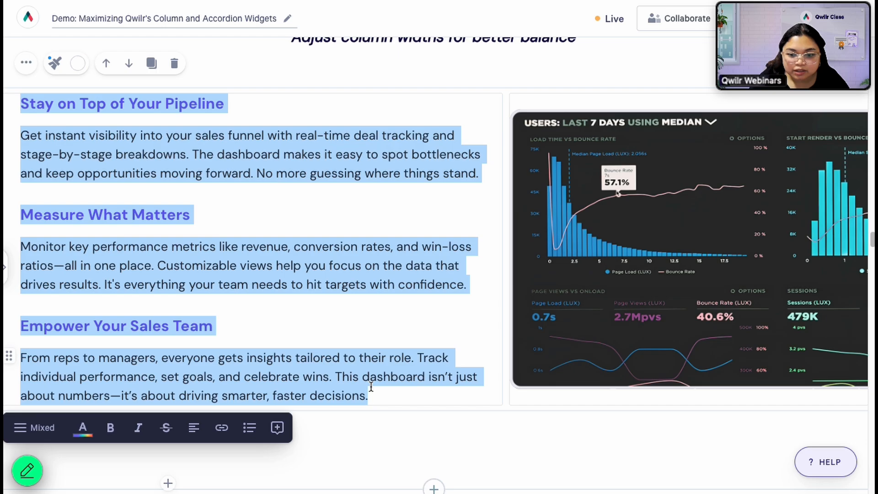
scroll(366, 305, down, 5)
click(327, 307)
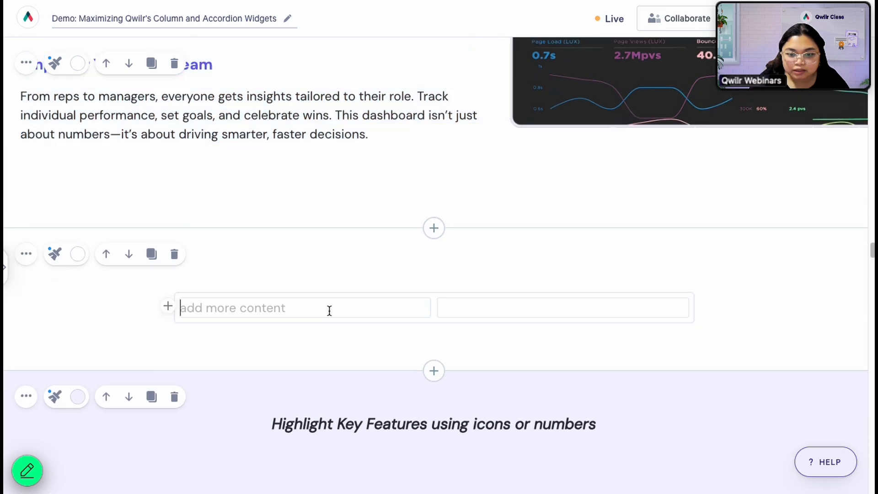
key(ctrl+v)
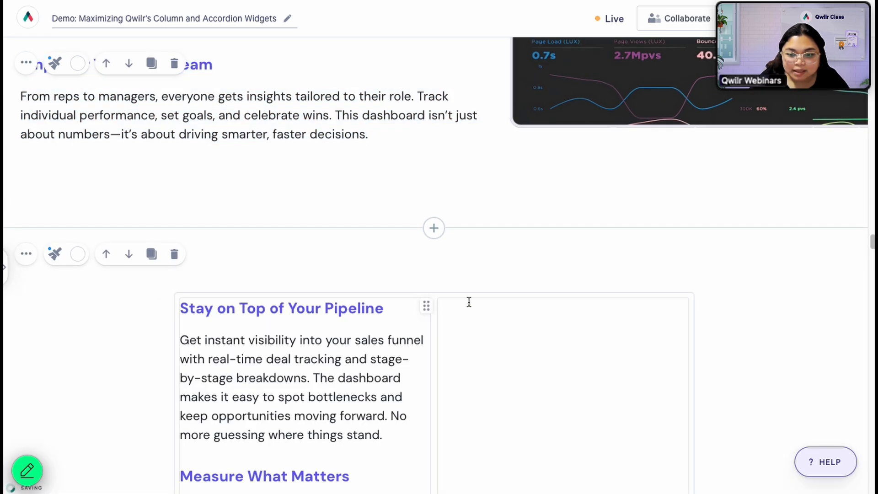
- Add an image element to the second column and insert the uploaded analytics dashboard screenshot into the widget
click(426, 306)
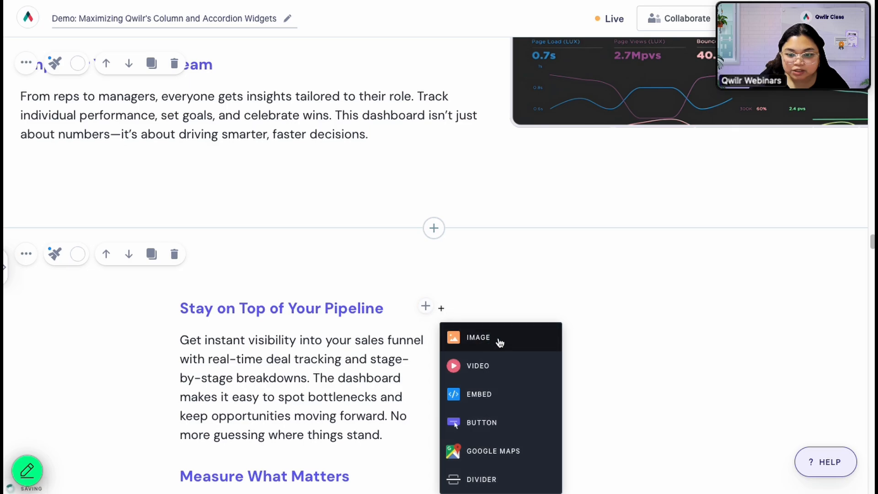
click(453, 337)
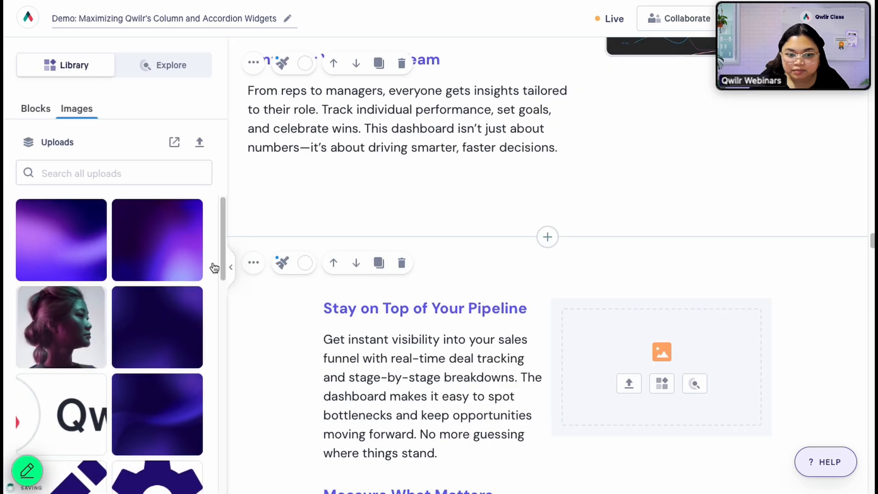
click(174, 144)
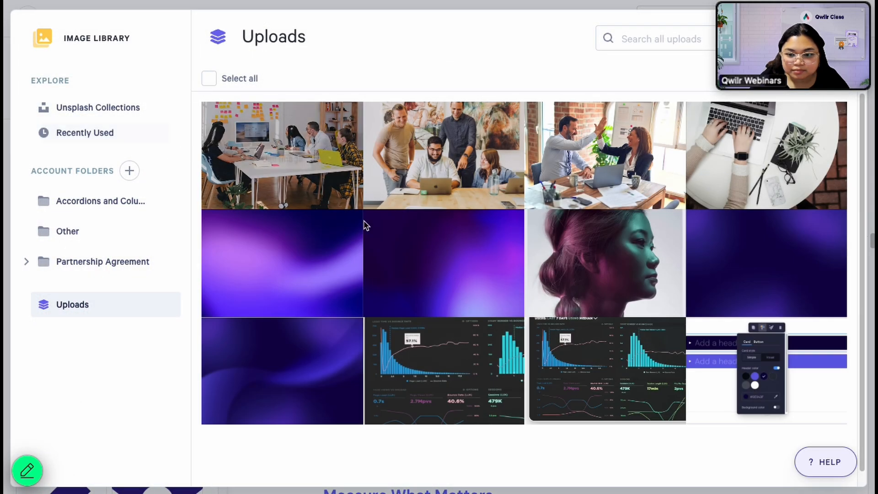
click(444, 372)
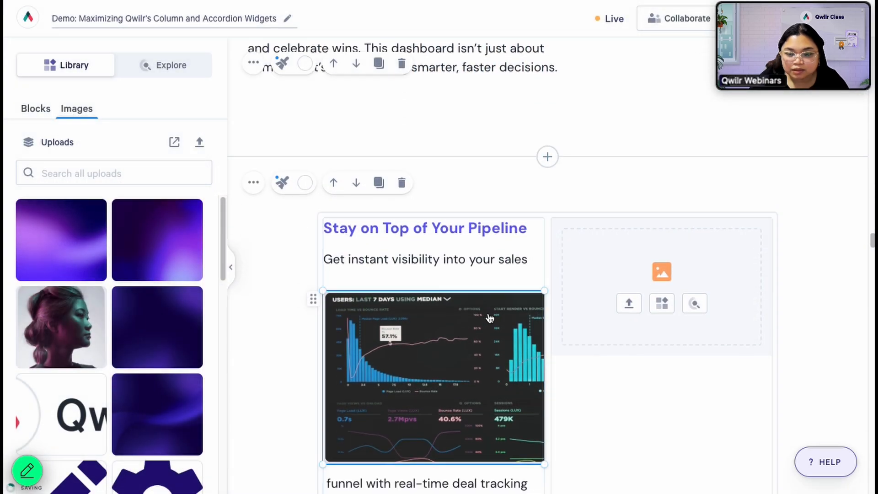
- Move the dashboard screenshot from the text column into the second column and delete the empty image placeholder below it
drag(484, 319, 598, 252)
scroll(599, 260, down, 3)
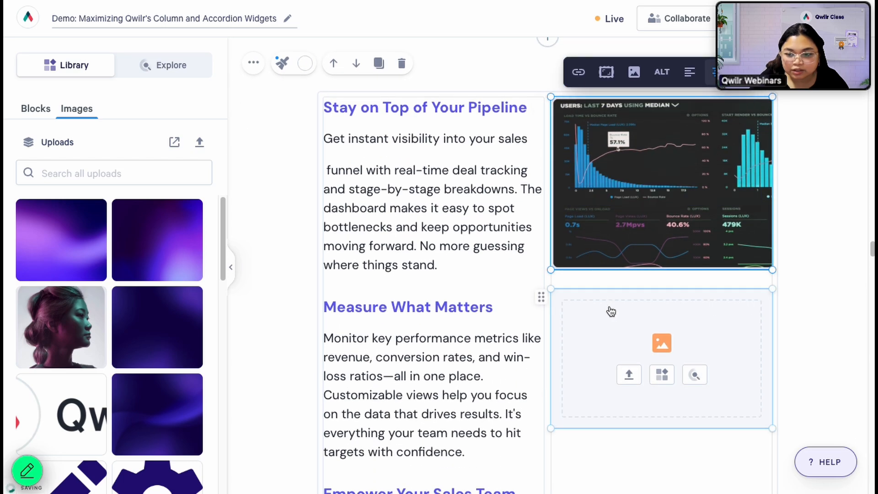
key(BackSpace)
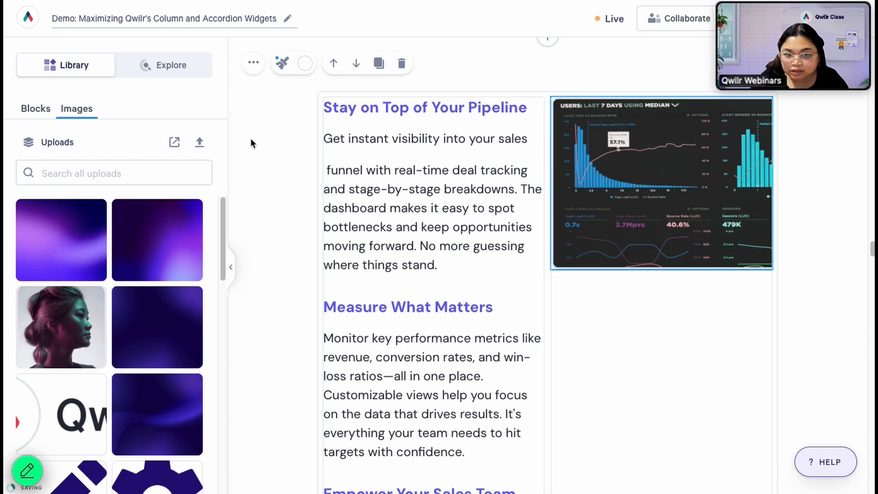
- Stretch the new two-column text and screenshot widget to the full width of the page
click(231, 267)
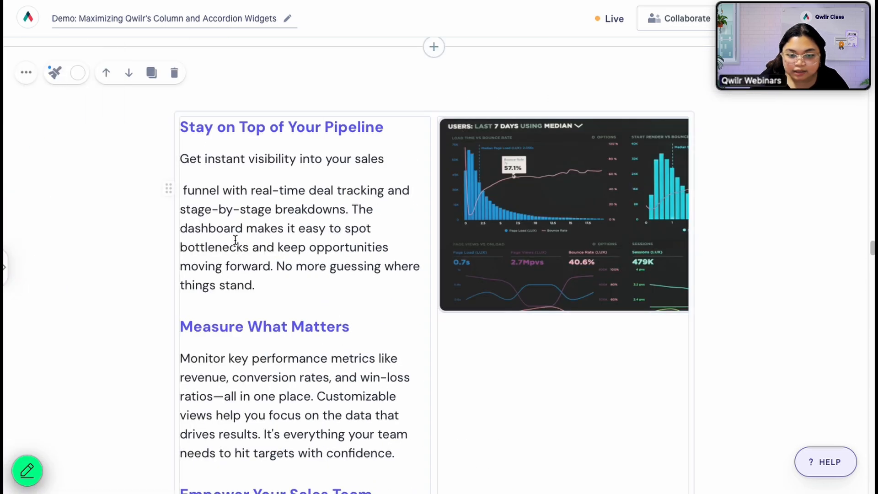
drag(166, 111, 7, 113)
scroll(664, 293, down, 1)
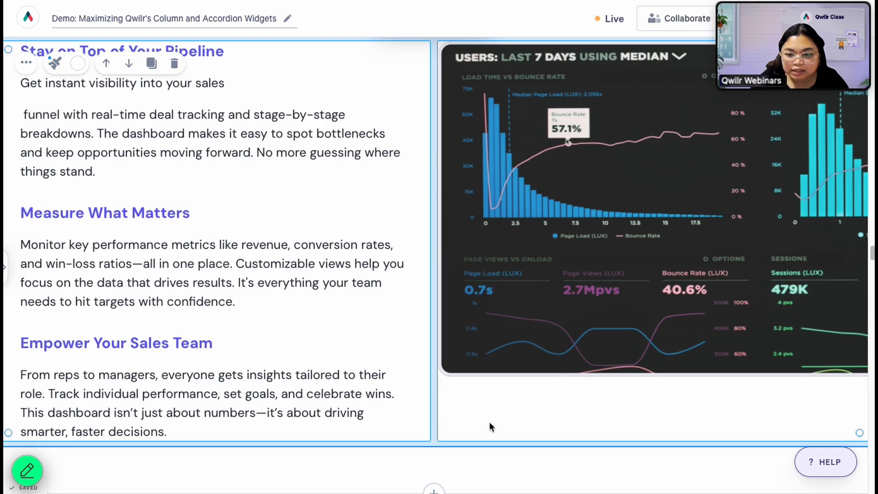
- Vertically align the columns of the new text and screenshot widget to the middle and finish editing them
scroll(484, 383, up, 1)
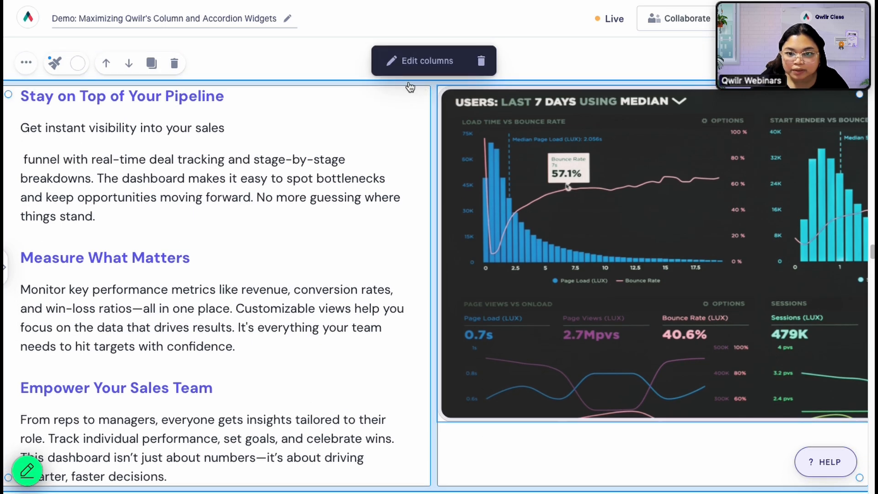
click(418, 61)
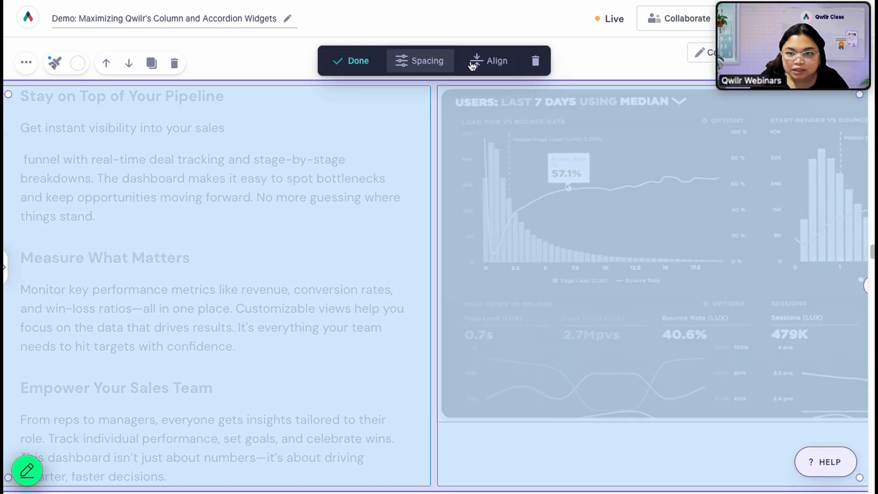
click(486, 66)
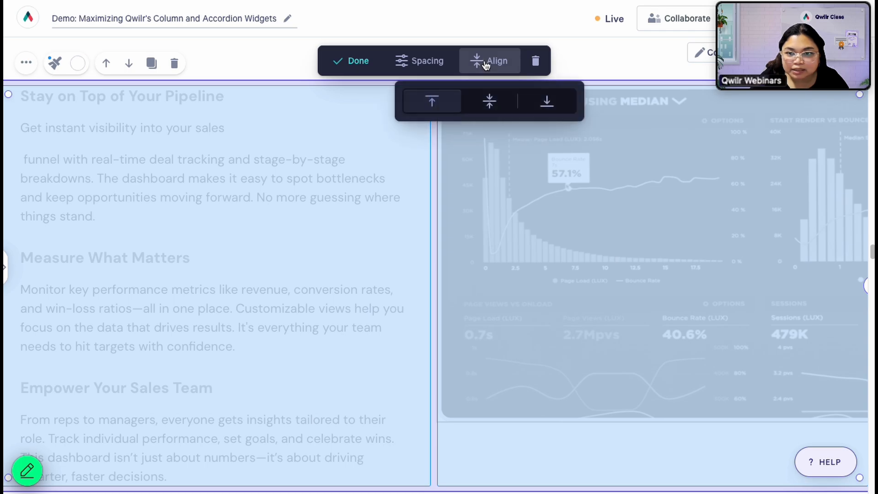
click(494, 109)
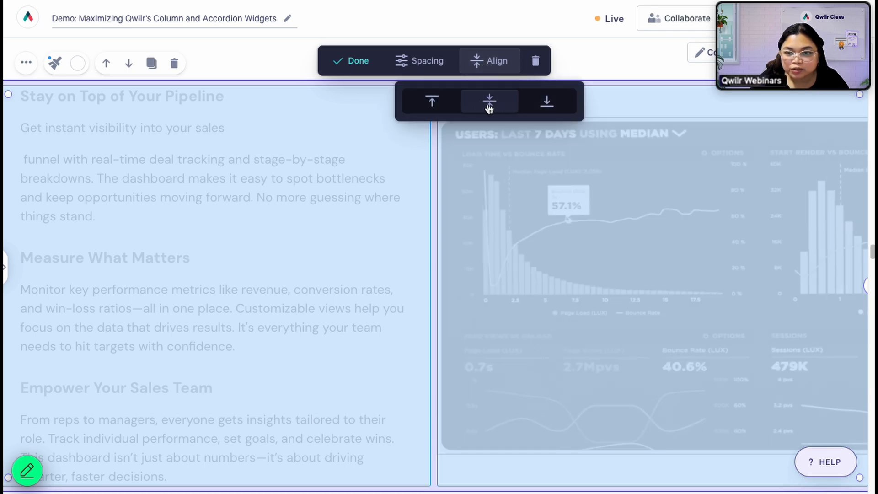
click(352, 60)
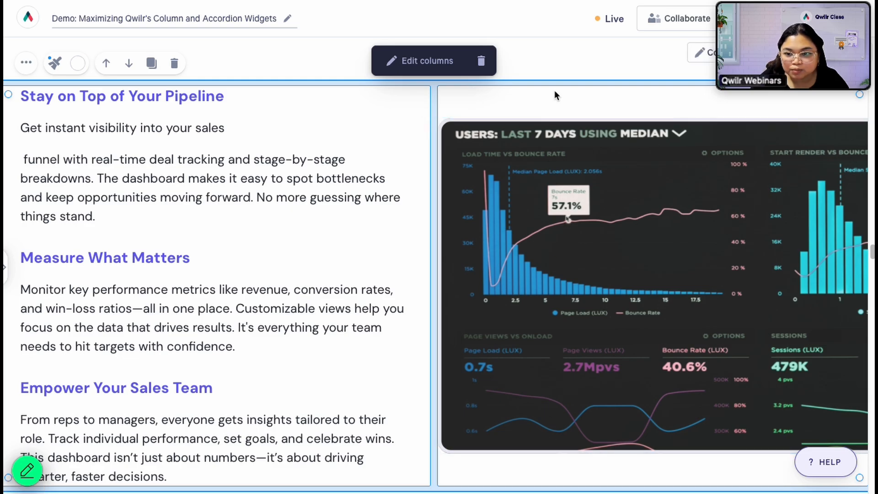
- Widen the text column and narrow the screenshot column in the new widget to match the example above it
scroll(385, 288, up, 10)
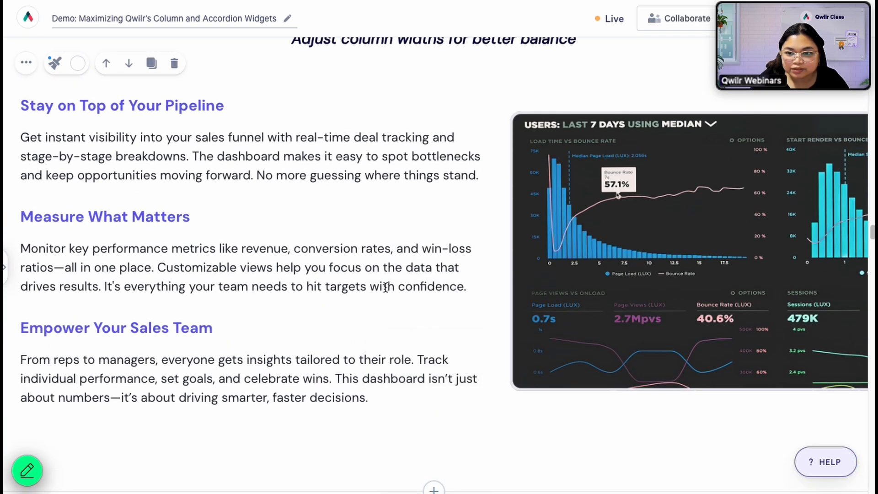
scroll(385, 286, down, 8)
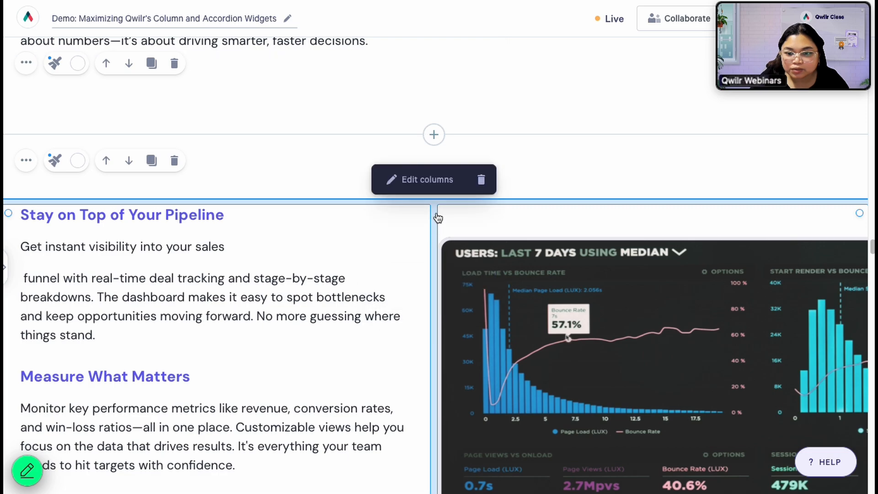
click(426, 181)
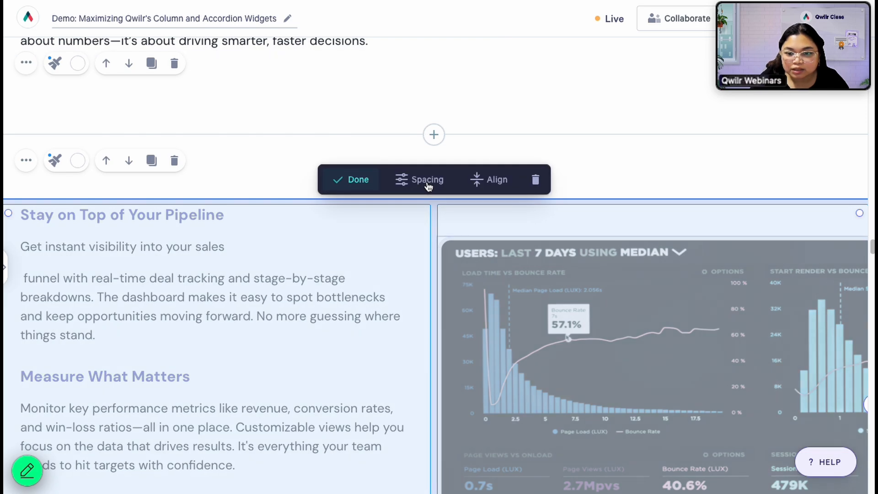
drag(450, 251, 509, 250)
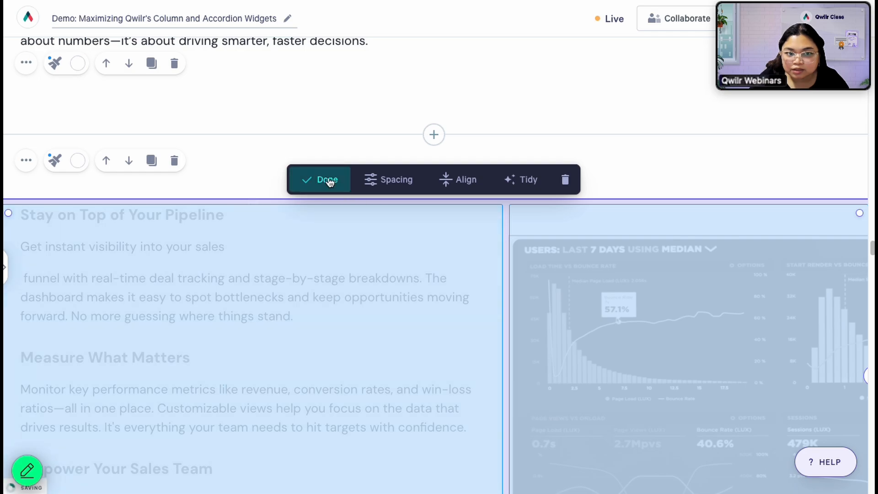
click(330, 180)
scroll(391, 355, down, 6)
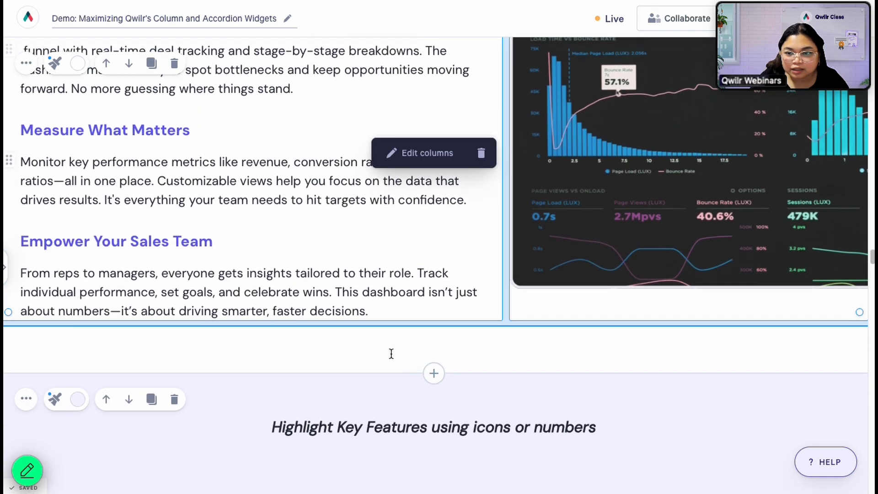
scroll(392, 313, up, 6)
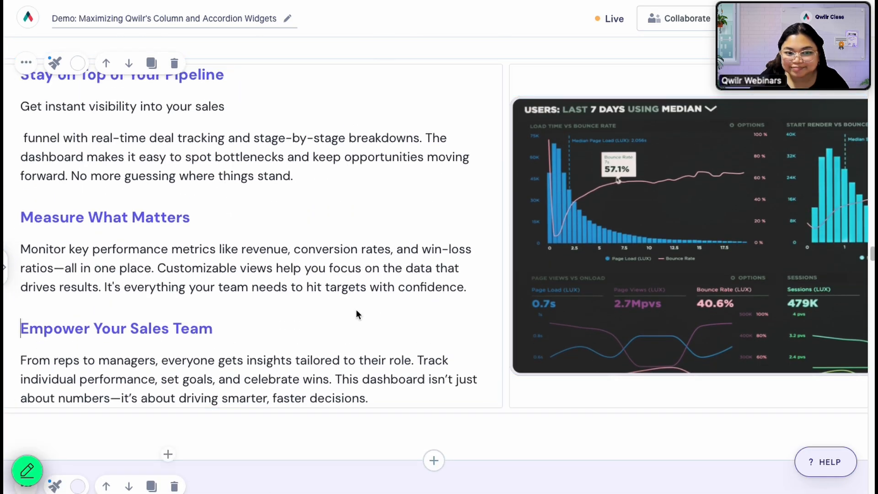
- Examine the "Highlight Key Features using icons or numbers" examples, both the numbered rows and the icon row
scroll(356, 309, down, 4)
scroll(356, 309, down, 4)
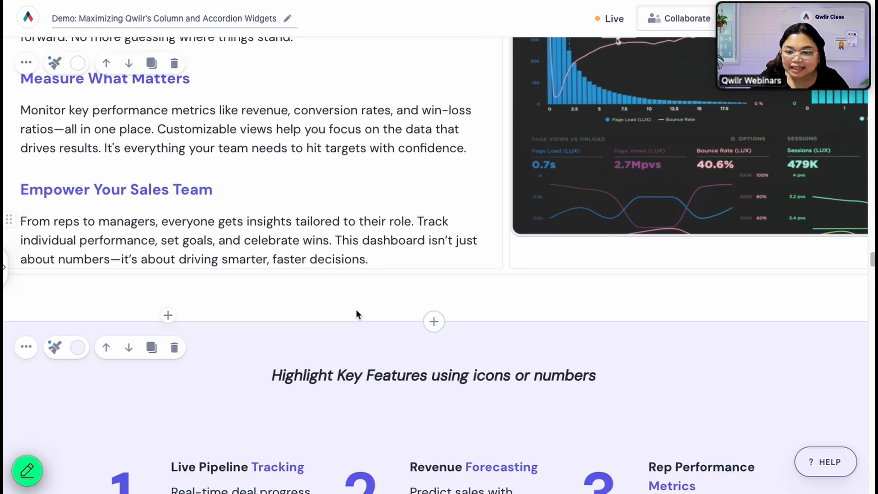
scroll(343, 314, down, 3)
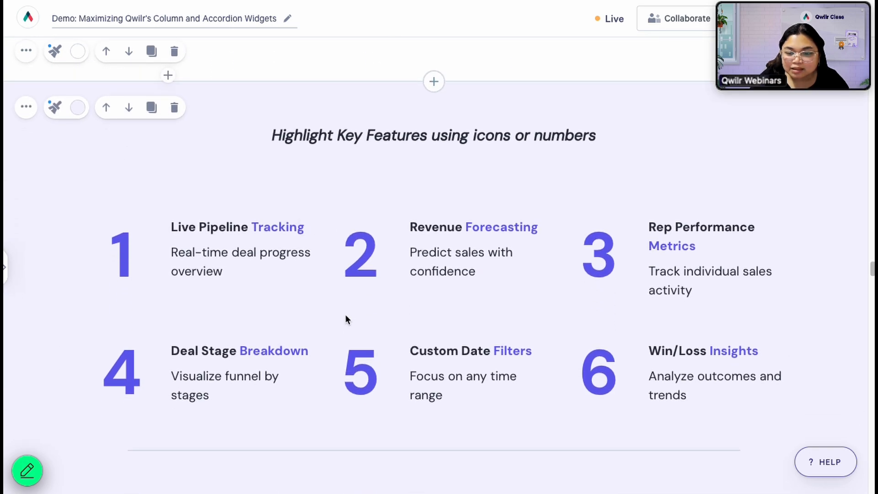
click(426, 215)
scroll(426, 216, down, 1)
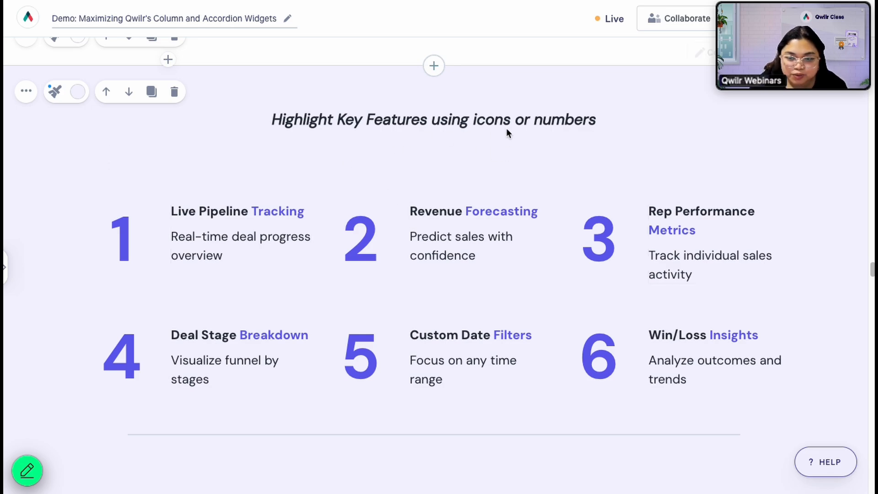
scroll(439, 234, down, 1)
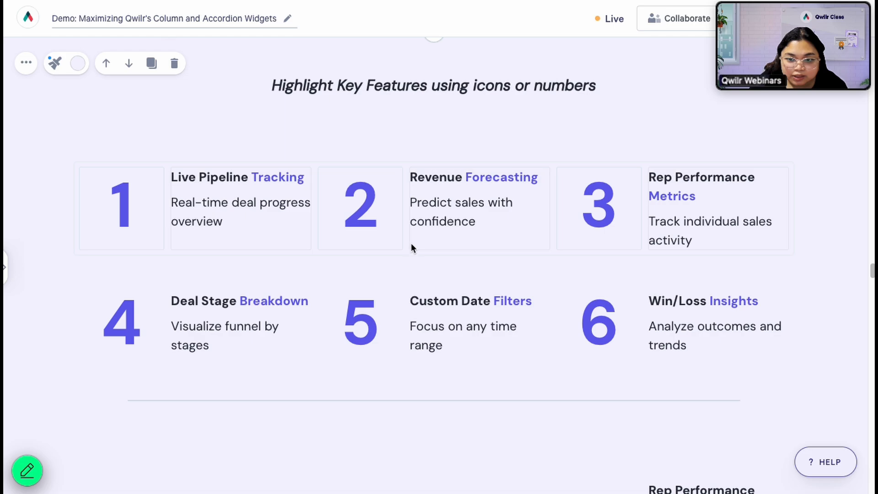
scroll(408, 259, down, 1)
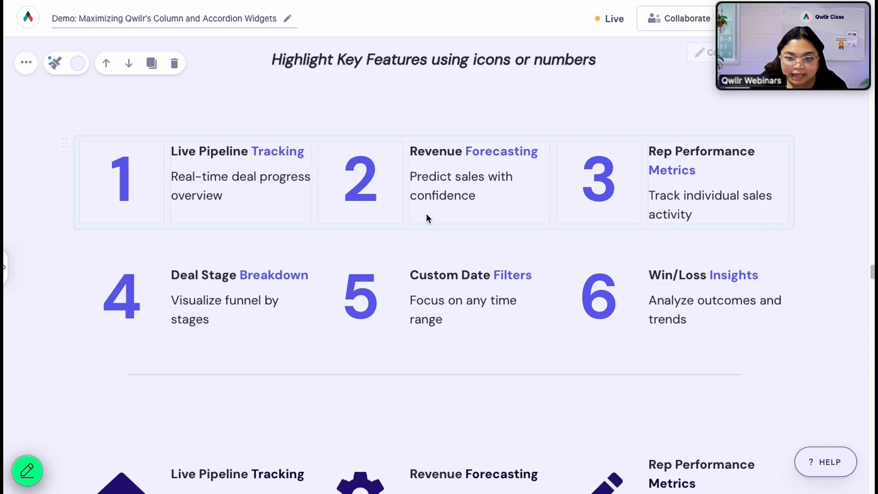
scroll(427, 217, down, 5)
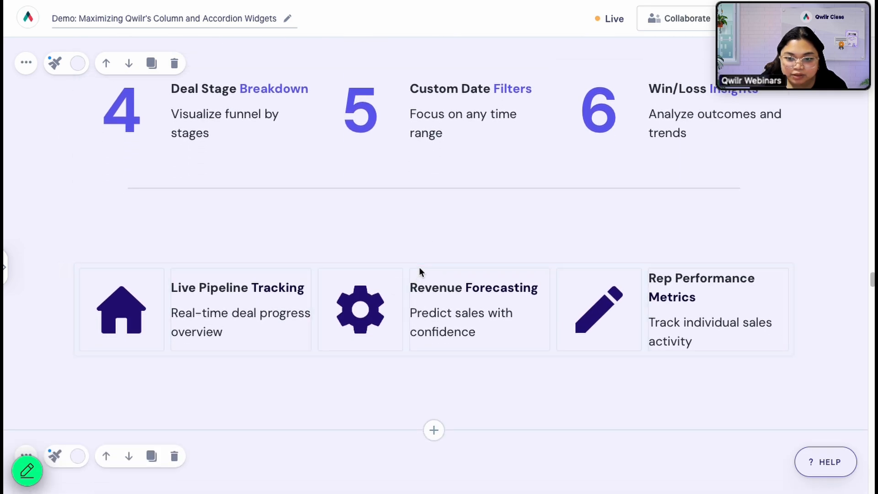
scroll(599, 278, down, 3)
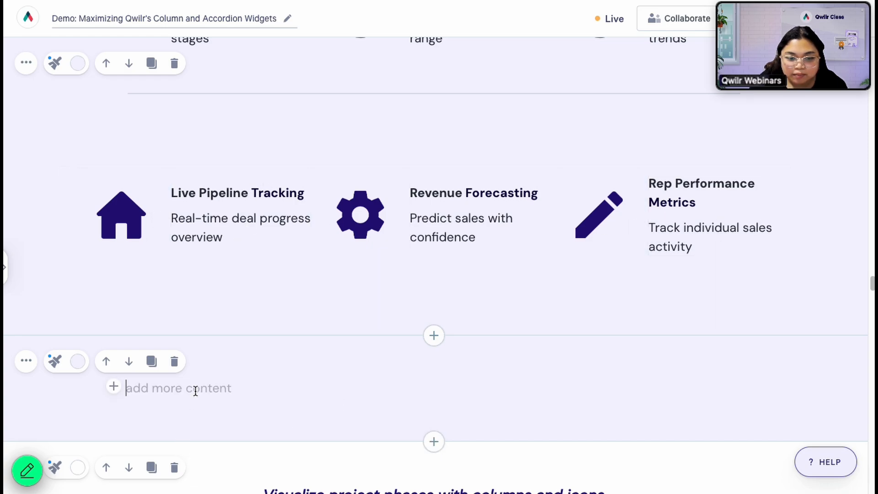
click(114, 387)
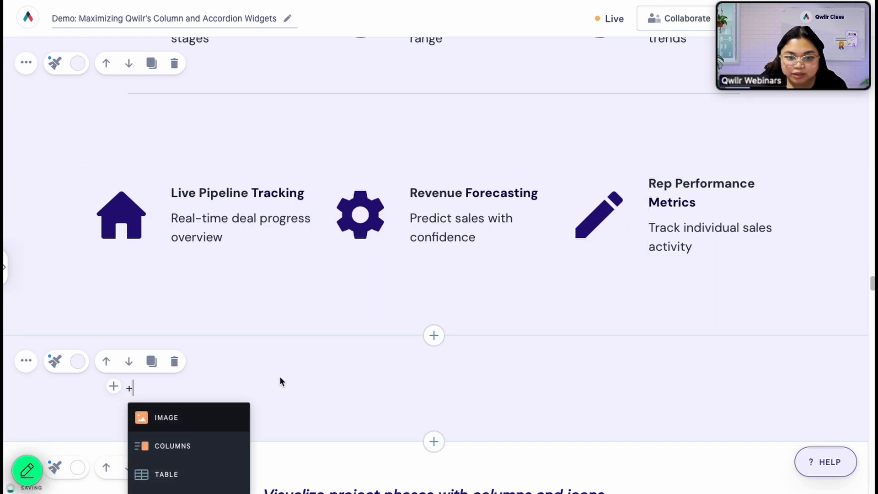
scroll(319, 380, up, 3)
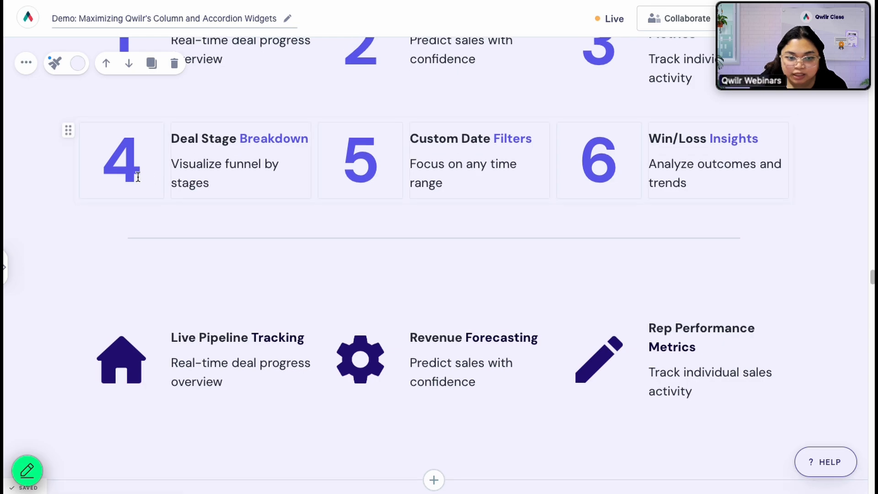
double_click(114, 173)
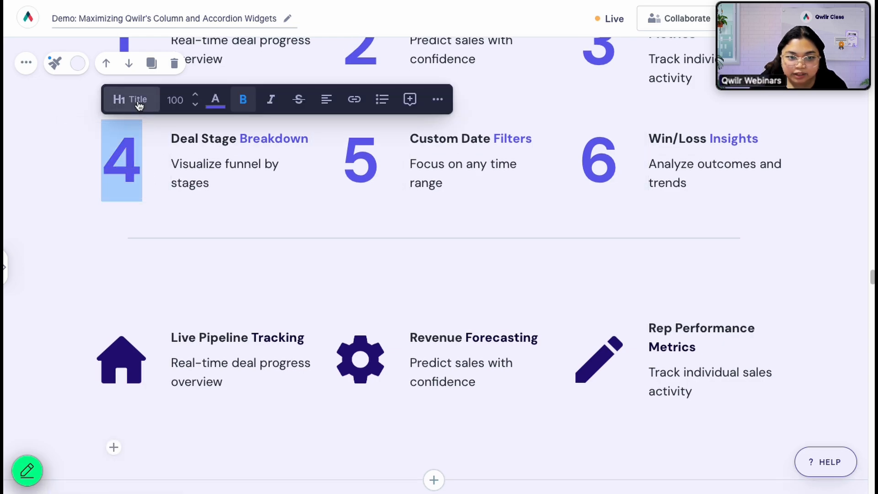
click(214, 381)
scroll(215, 384, down, 3)
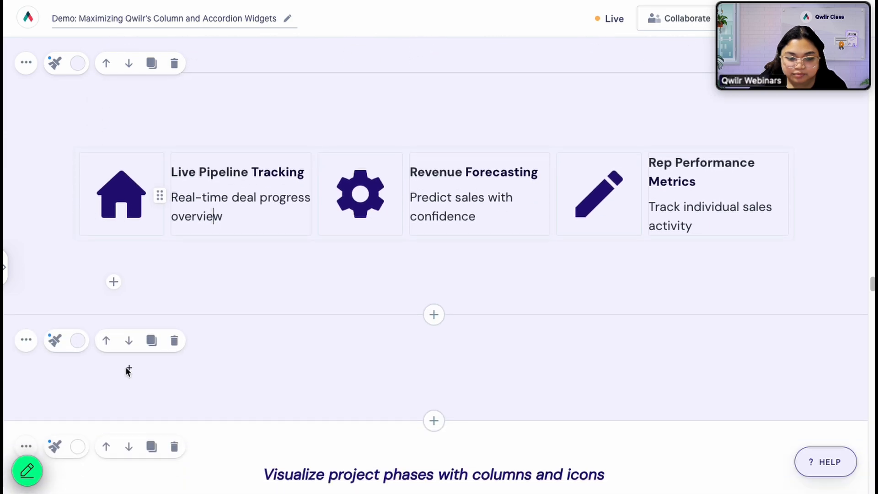
click(159, 372)
key(BackSpace)
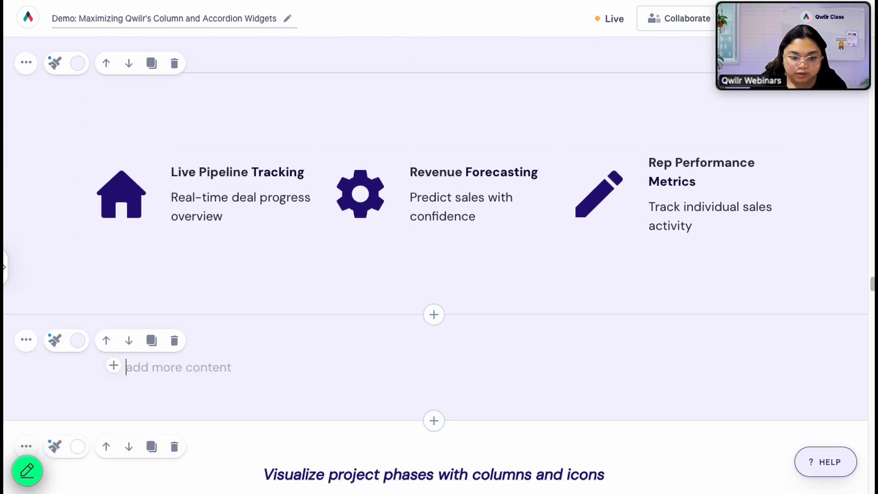
- Insert a Columns widget with 4 columns in the empty block below the icon features example
click(119, 367)
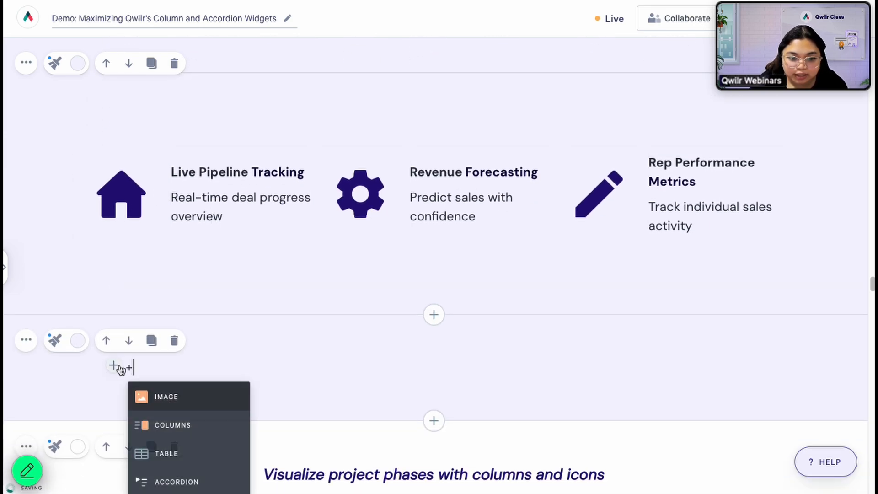
click(192, 426)
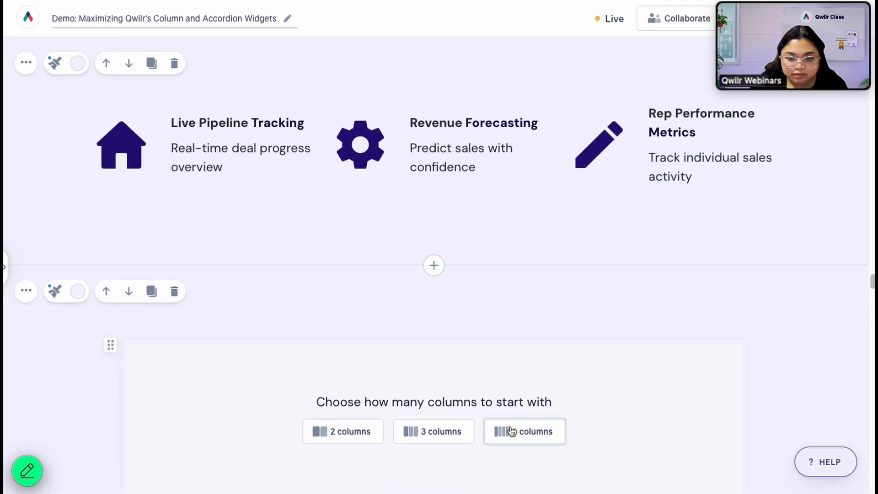
click(511, 429)
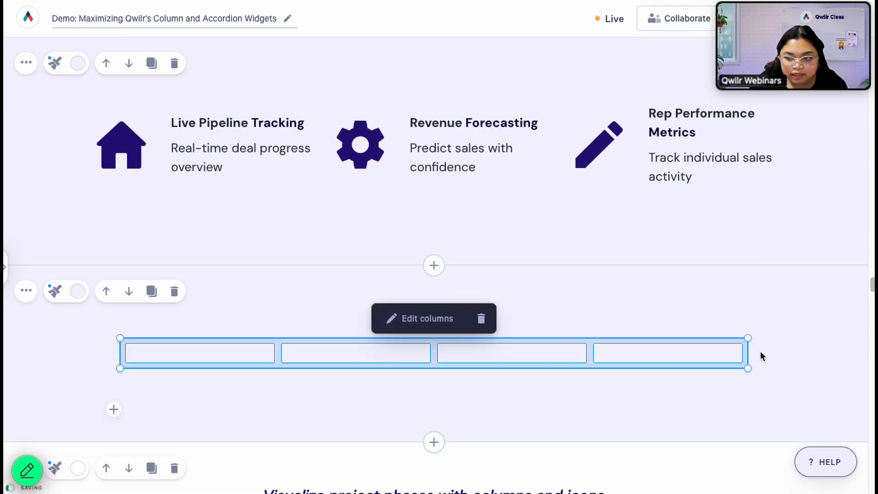
- Add two more columns to the new widget for six in total, and stretch the widget slightly wider
click(405, 320)
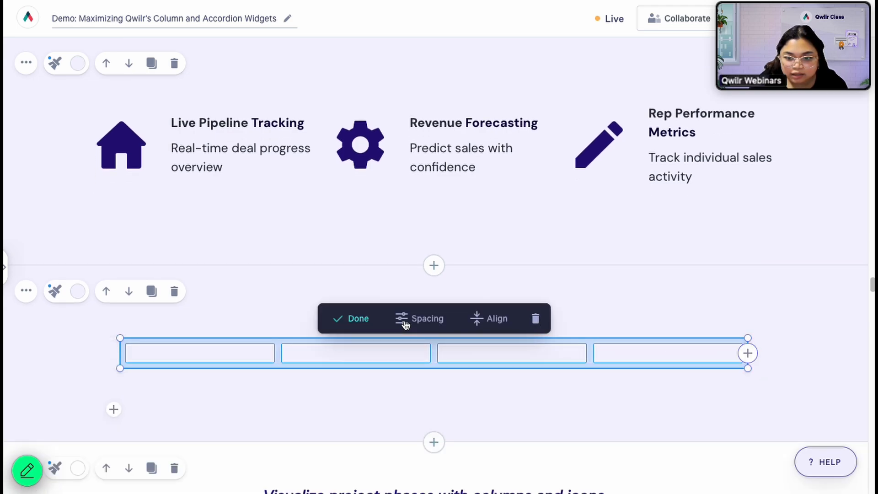
click(748, 353)
click(748, 353)
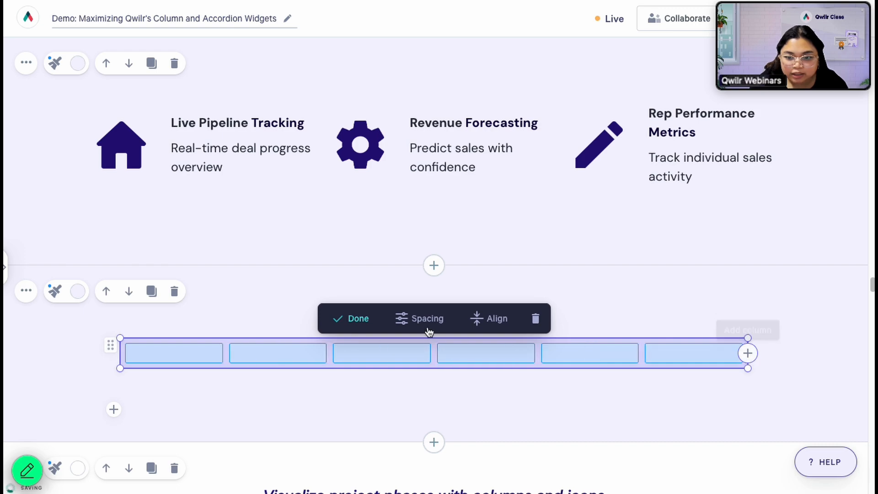
click(354, 320)
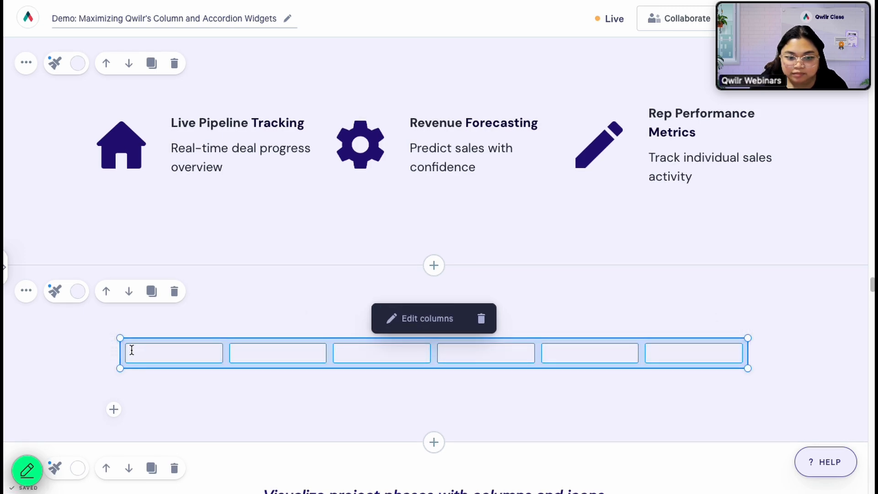
drag(114, 338, 91, 343)
- Add an image element to the first column and fill it with the uploaded house icon
click(157, 357)
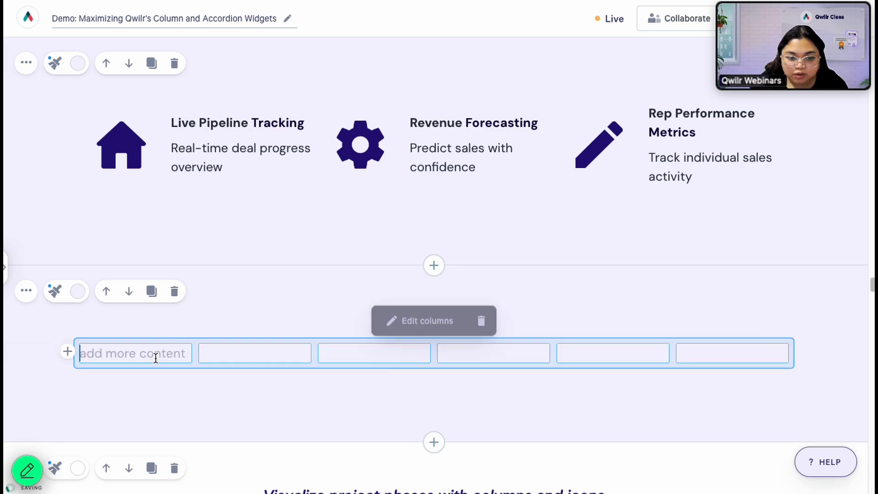
click(67, 353)
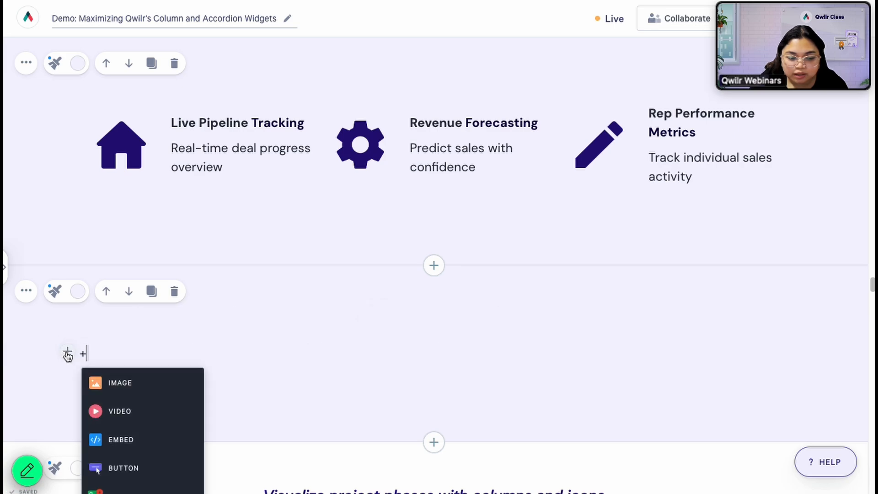
click(126, 386)
scroll(137, 379, down, 3)
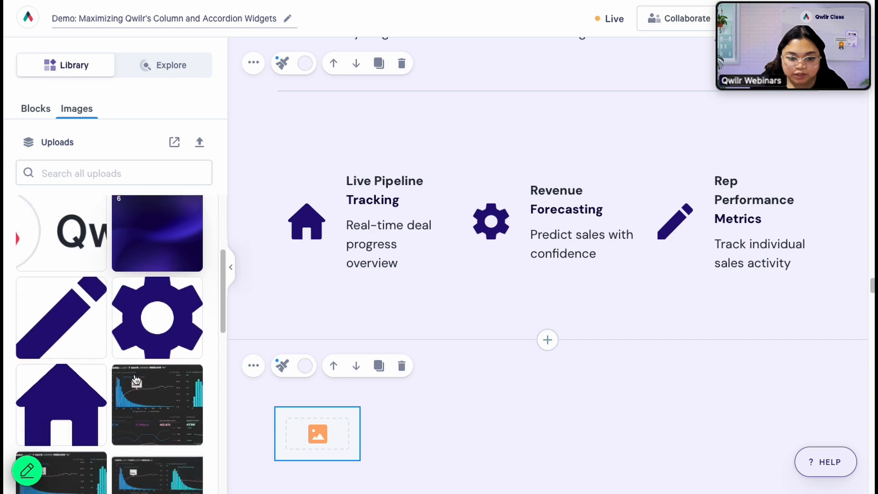
click(83, 395)
scroll(496, 396, down, 2)
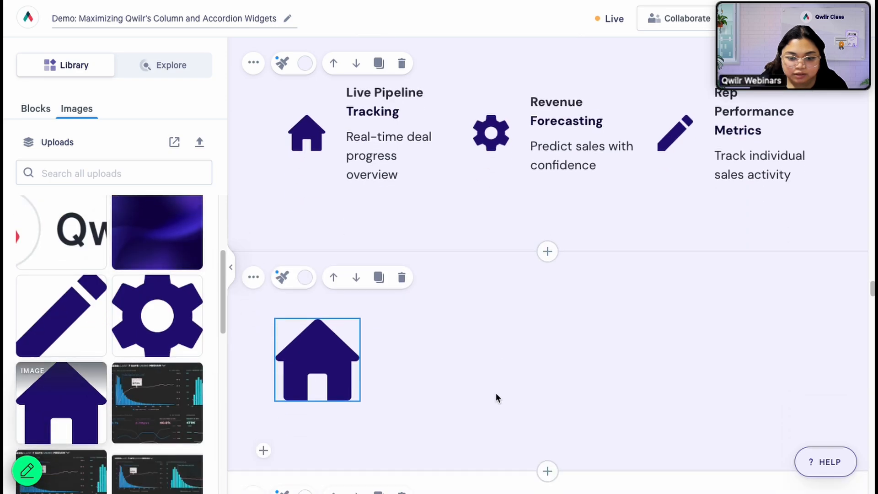
- Fill the third column with the uploaded gear icon and the fifth column with the uploaded pencil icon
click(437, 337)
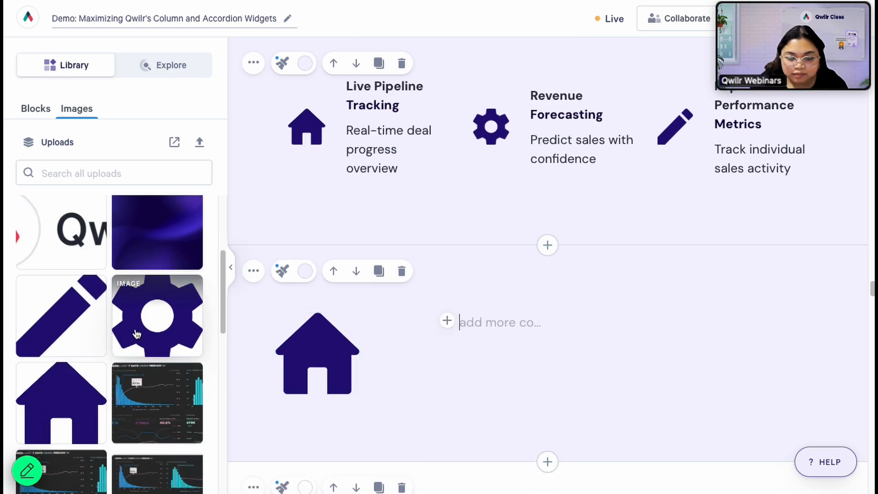
click(158, 316)
click(678, 355)
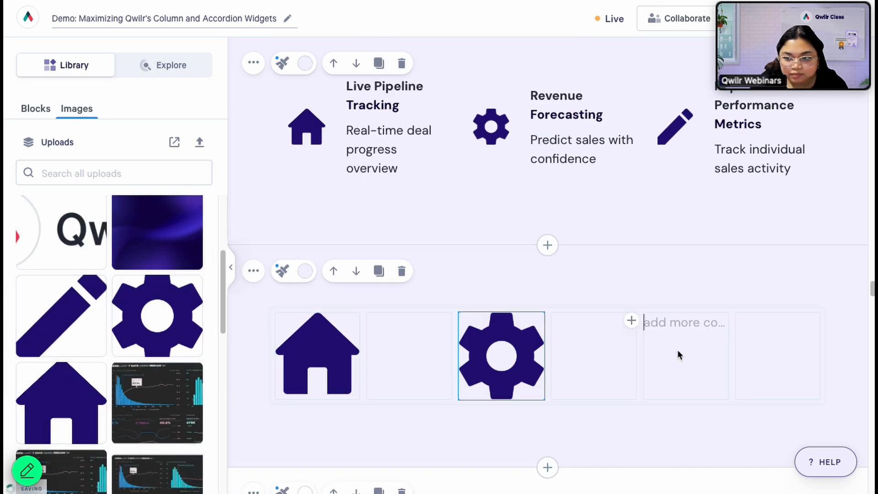
click(69, 333)
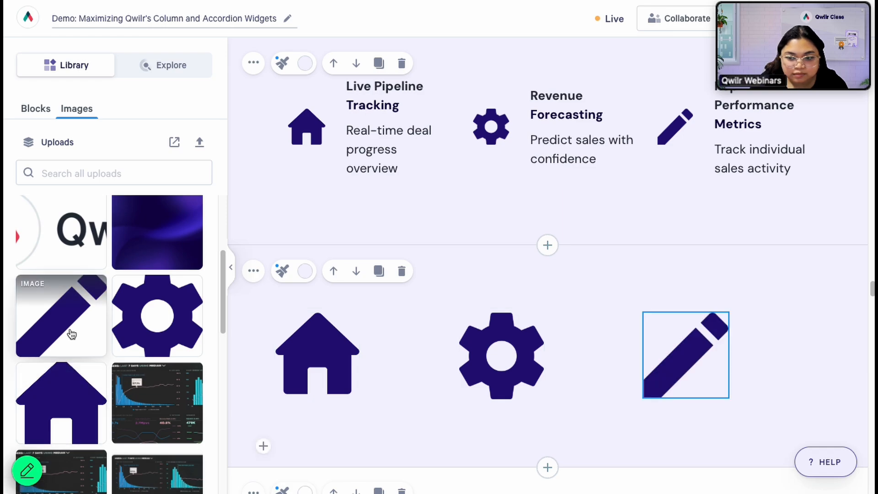
- Copy the "Live Pipeline Tracking" heading and description from the example above into the column beside the house icon
click(231, 271)
scroll(178, 118, up, 1)
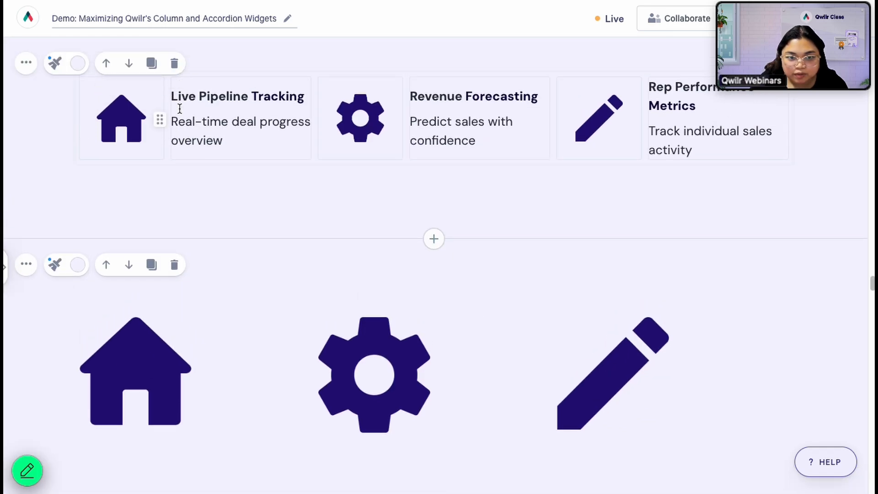
drag(172, 97, 222, 139)
key(ctrl+c)
click(240, 360)
key(ctrl+v)
- Copy the example's "Revenue Forecasting" text into the column beside the gear and its "Rep Performance Metrics" text beside the pencil
drag(411, 96, 480, 137)
key(ctrl+c)
click(492, 320)
key(ctrl+v)
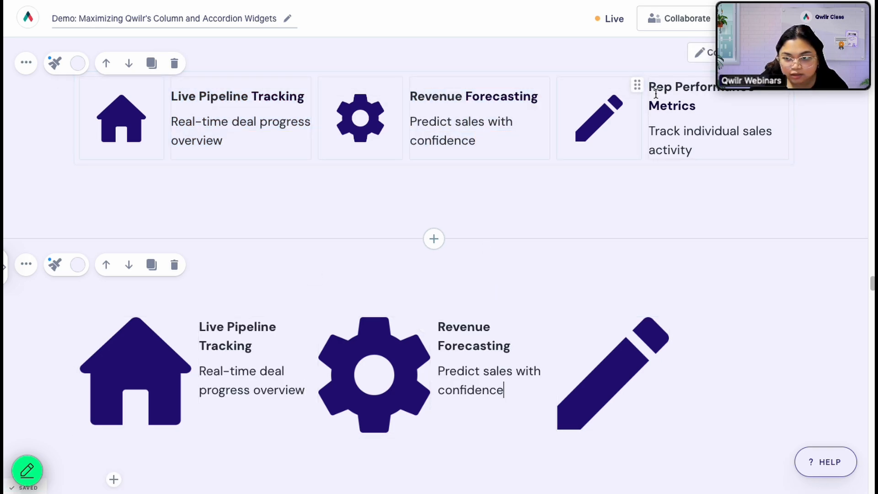
drag(663, 93, 701, 143)
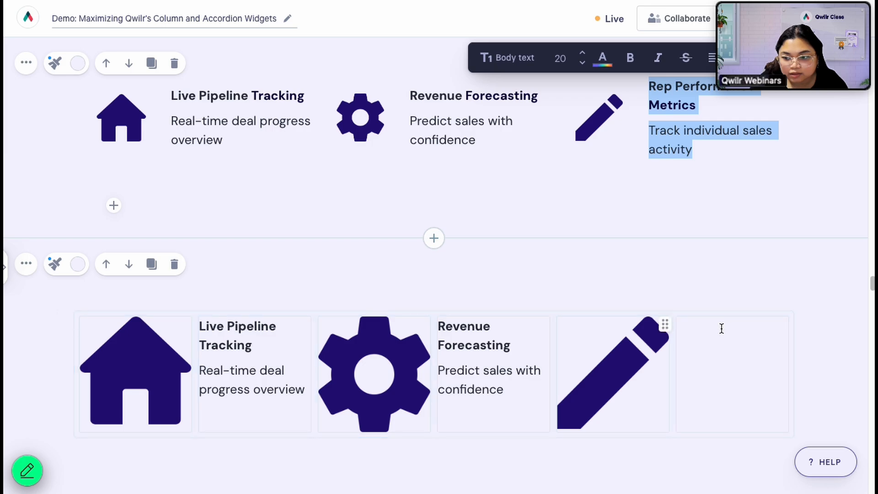
click(719, 319)
key(ctrl+v)
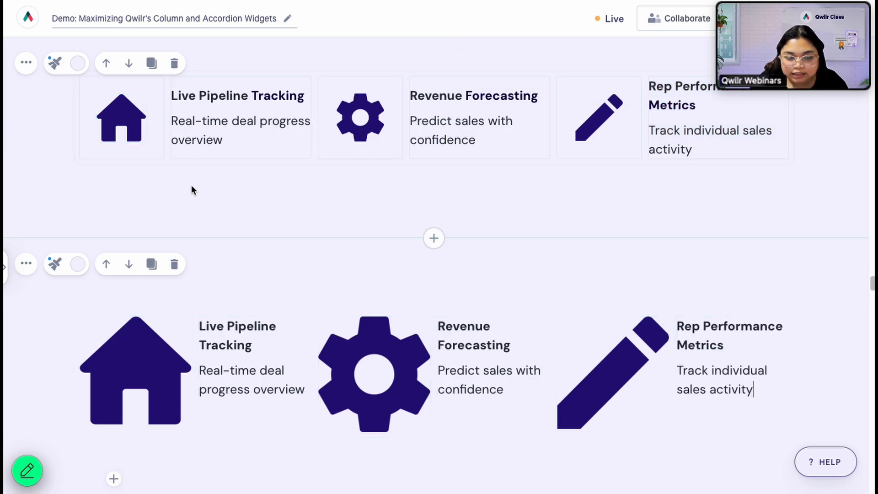
- Narrow the three icon columns of the new widget so their neighbouring text columns become wider, matching the example row
click(302, 319)
click(412, 299)
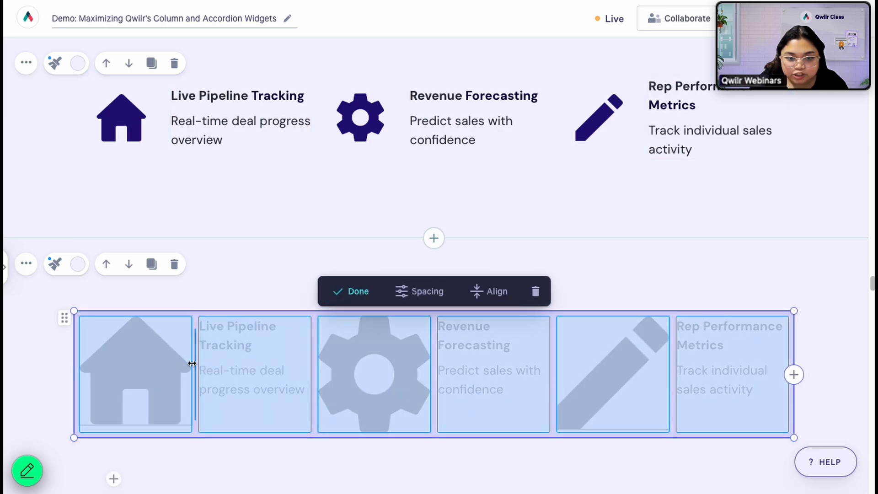
drag(192, 363, 168, 363)
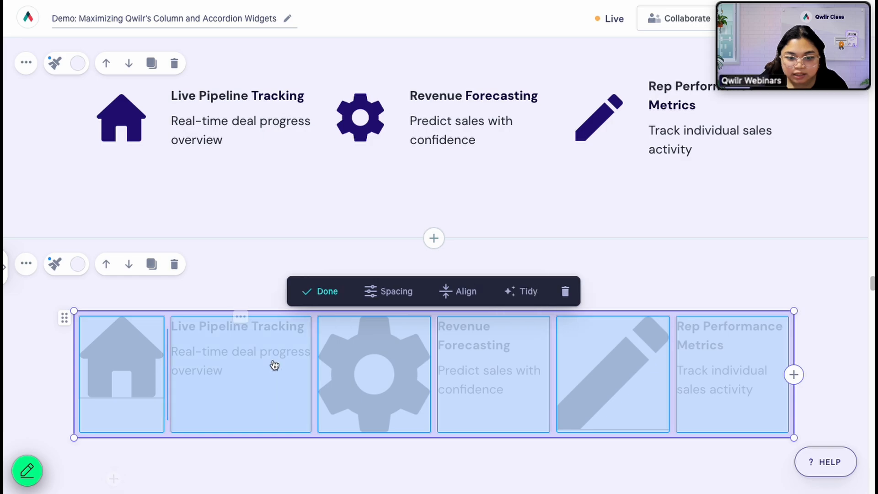
drag(423, 365, 413, 364)
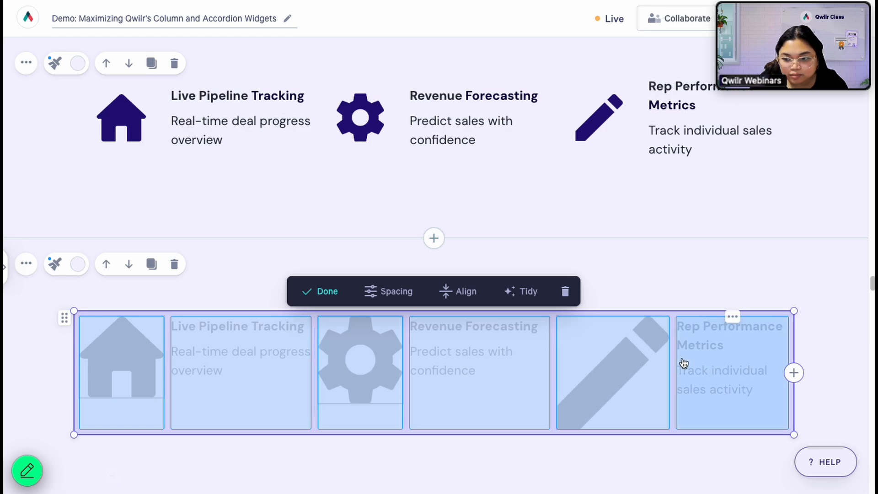
drag(672, 359, 650, 360)
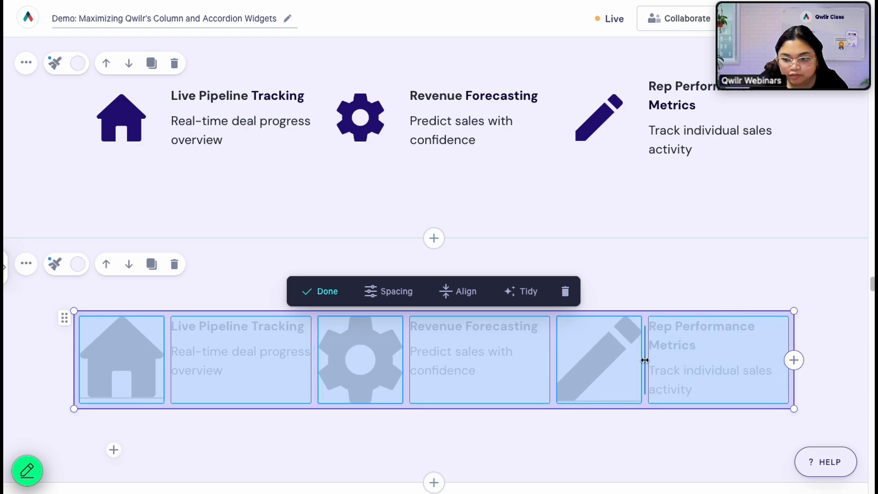
click(330, 292)
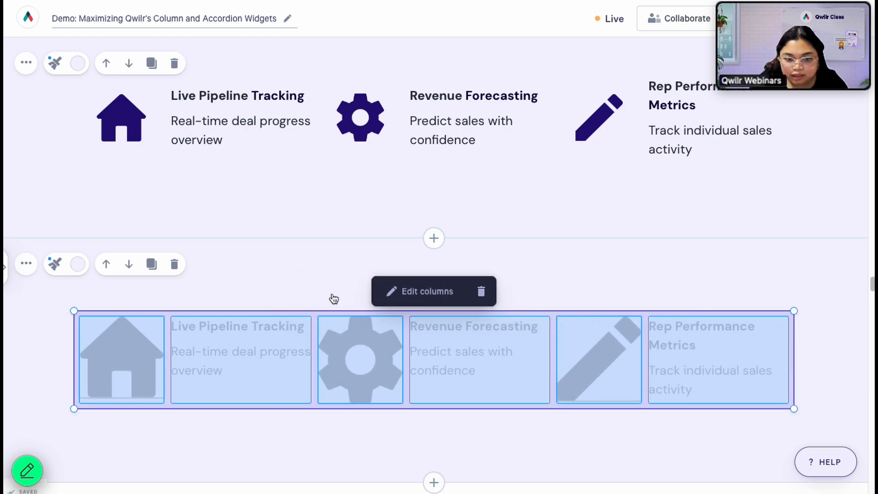
- Shrink the house, gear and pencil icons in the new widget to roughly the size of the icons in the example
click(145, 357)
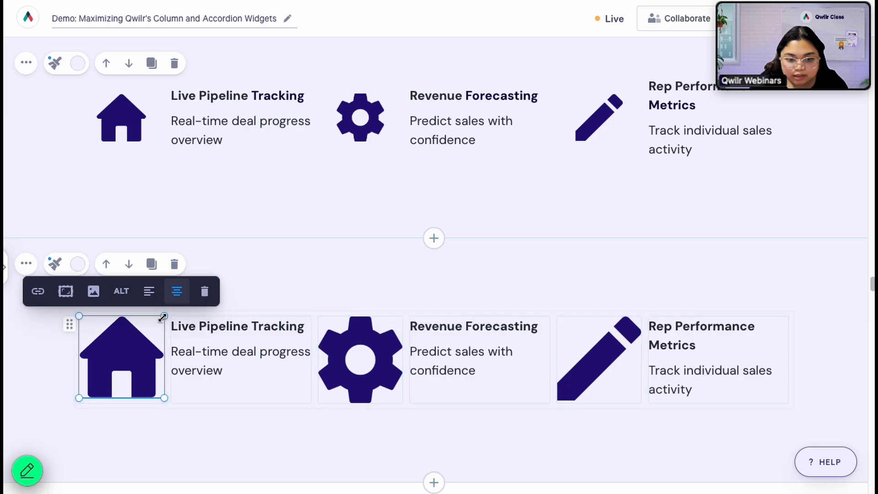
drag(163, 317, 146, 328)
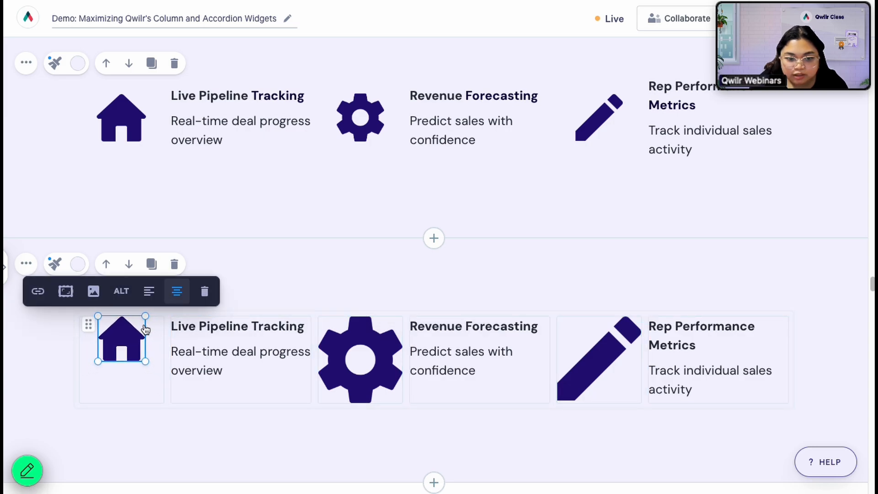
click(400, 319)
drag(403, 317, 389, 326)
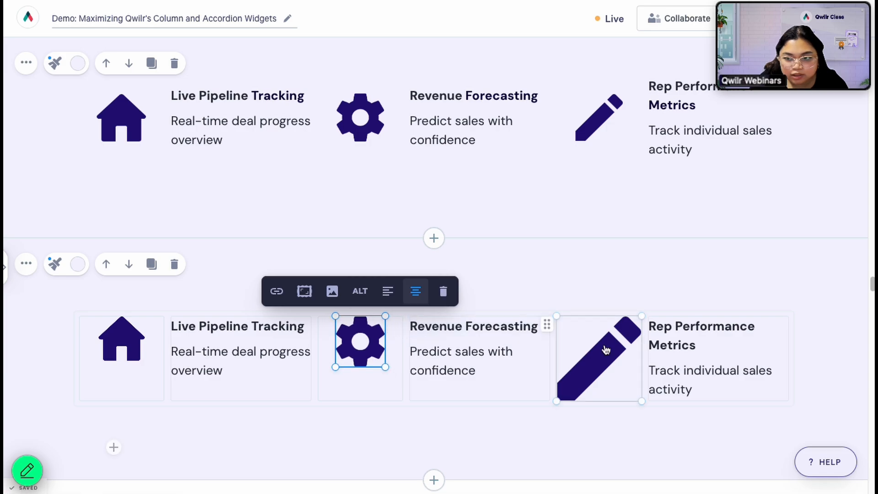
click(633, 330)
drag(639, 315, 627, 321)
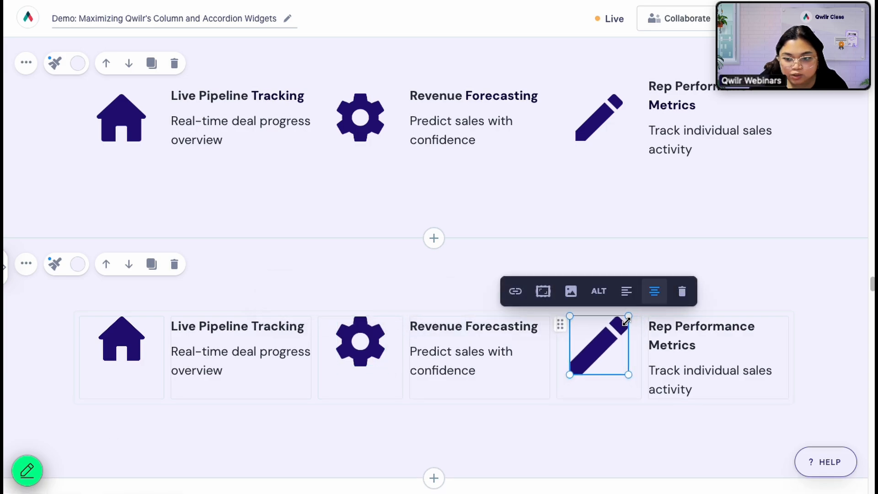
click(661, 457)
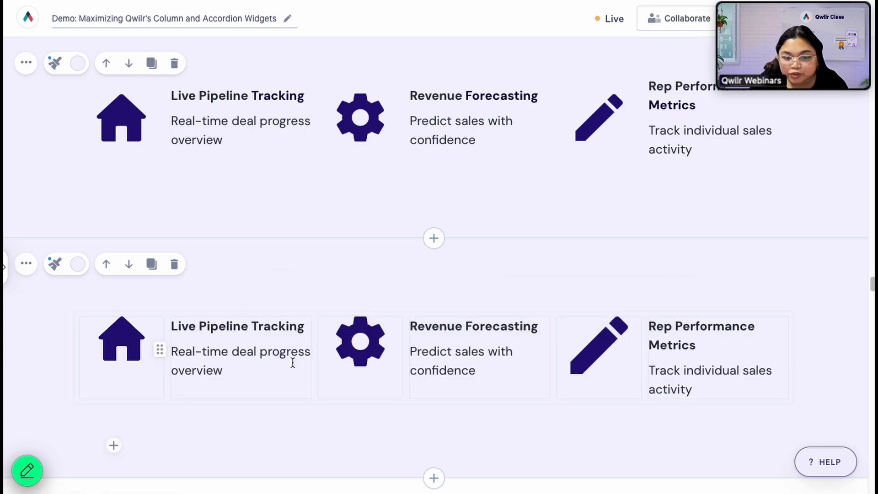
click(613, 366)
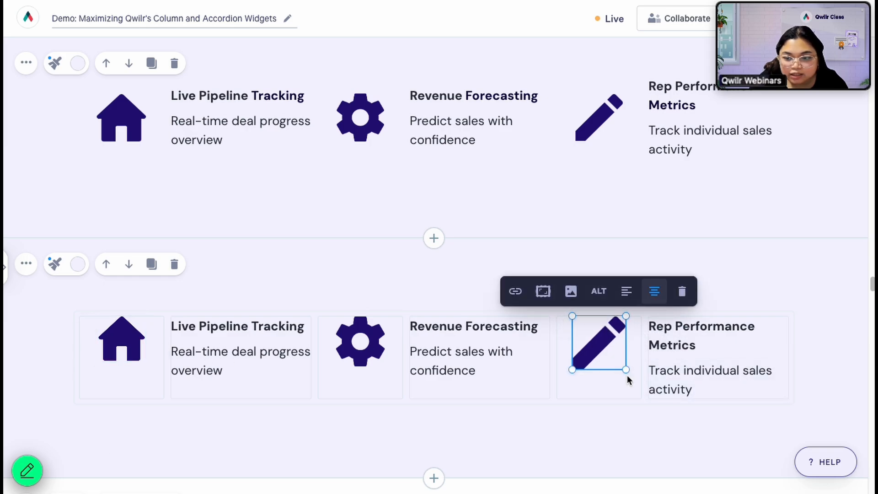
- Align the contents of the new widget's columns vertically to the middle and finish editing the columns
click(405, 315)
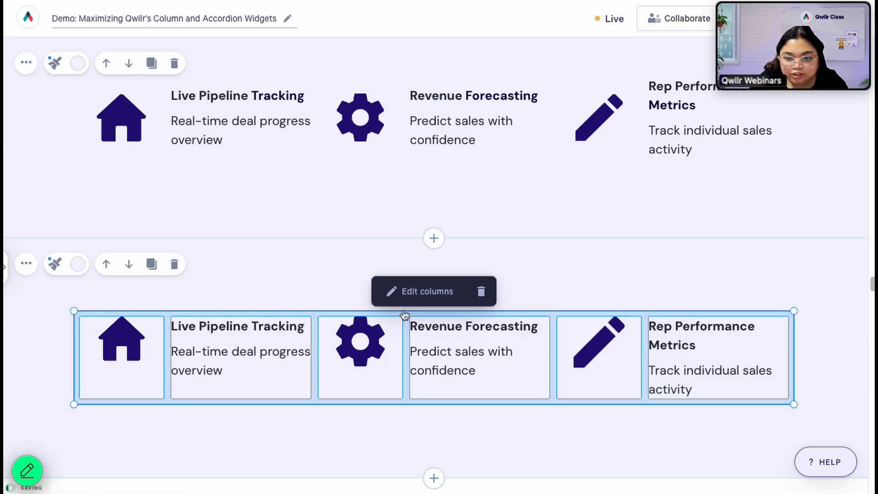
click(420, 292)
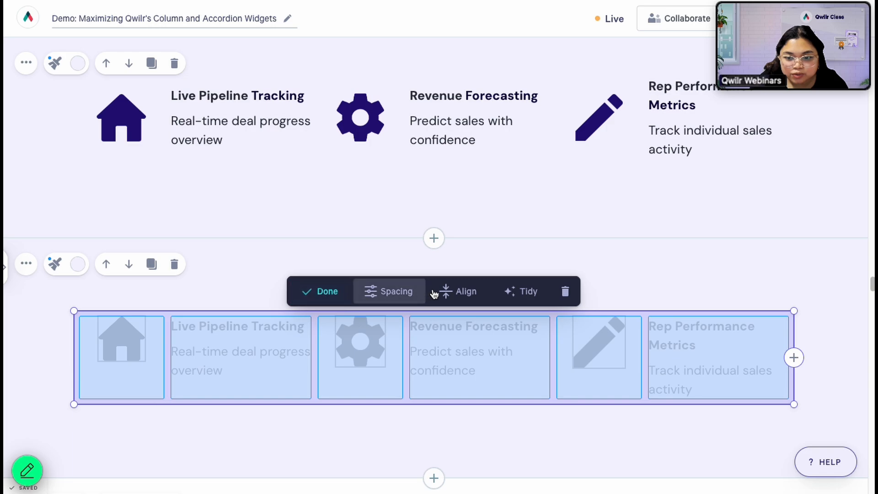
click(466, 293)
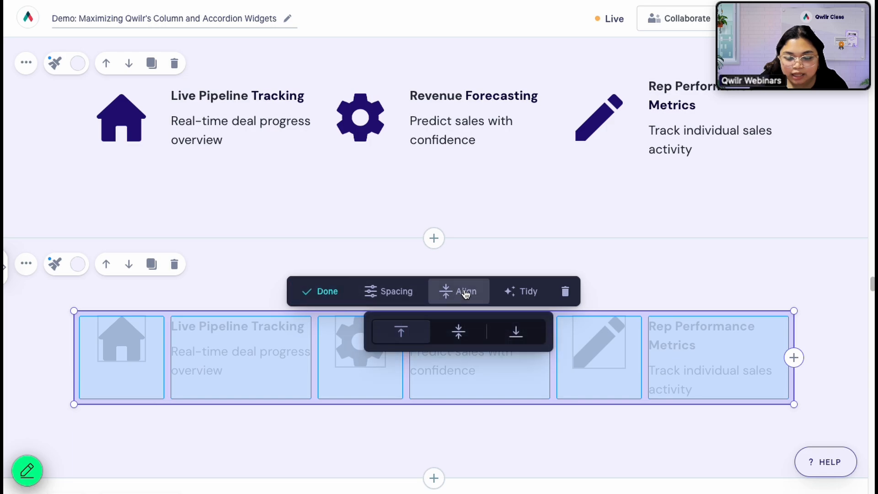
click(458, 338)
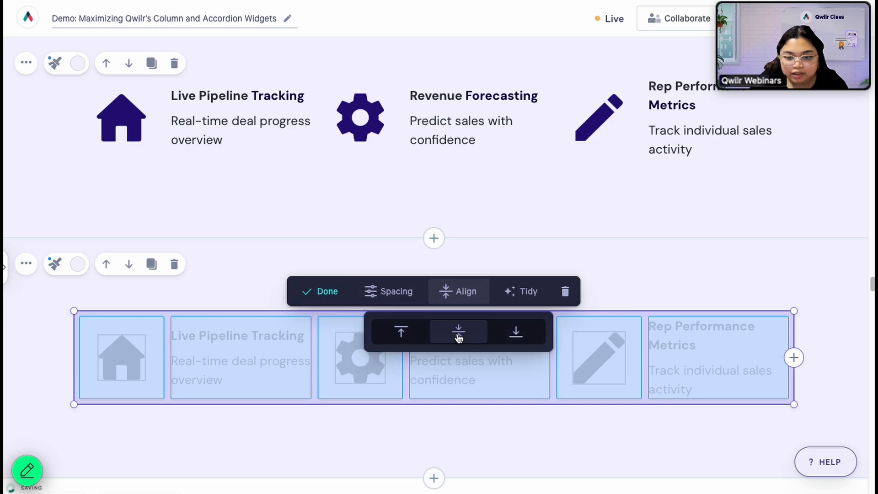
click(320, 291)
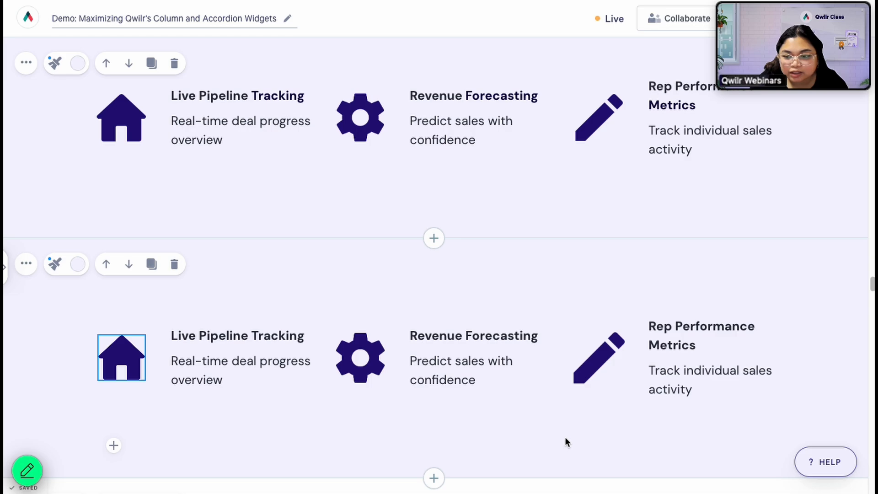
- Compare the rebuilt icon row with its example, and examine both layouts under "Visualize project phases with columns and icons"
scroll(564, 437, down, 2)
scroll(564, 436, up, 3)
scroll(564, 436, down, 2)
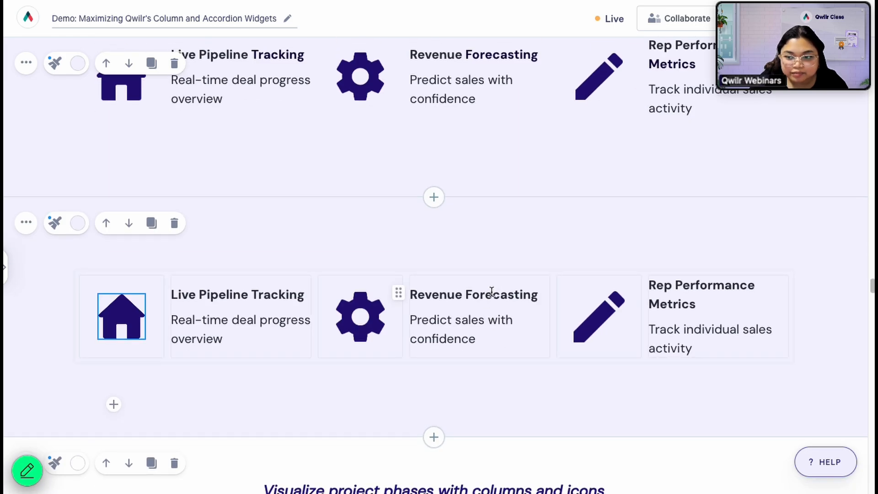
scroll(493, 279, up, 1)
scroll(754, 374, up, 2)
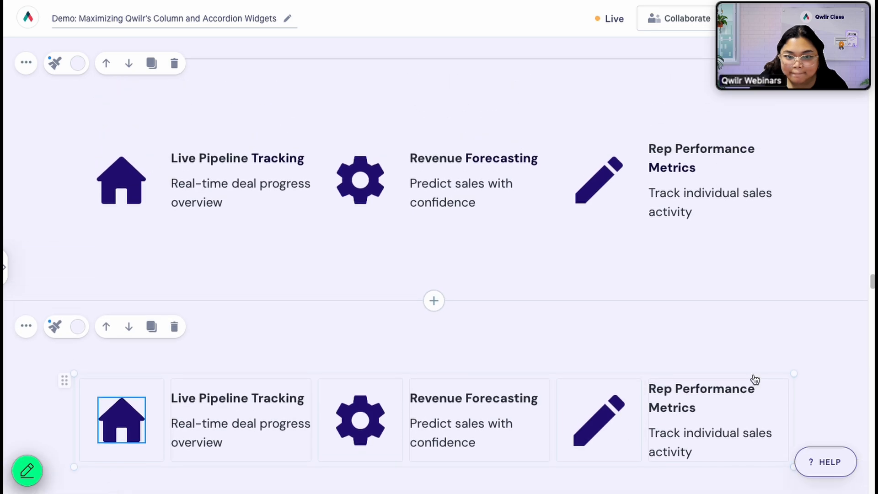
scroll(653, 369, down, 10)
scroll(398, 326, down, 4)
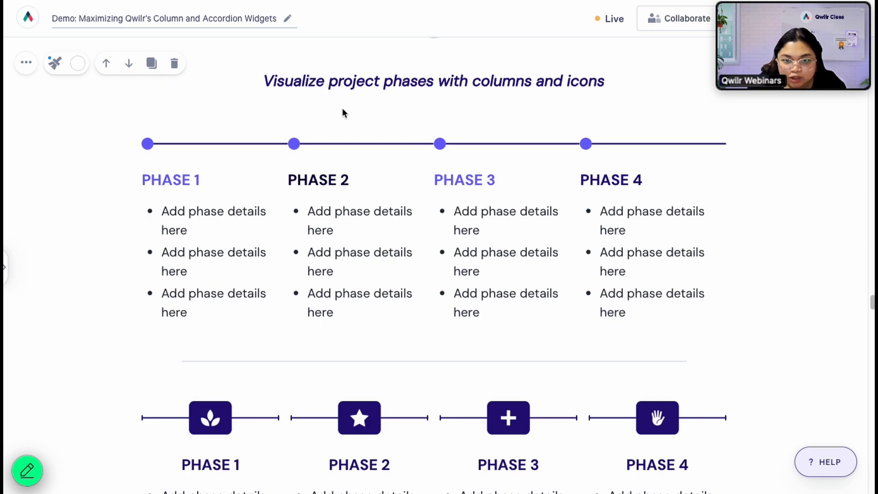
click(733, 220)
click(724, 217)
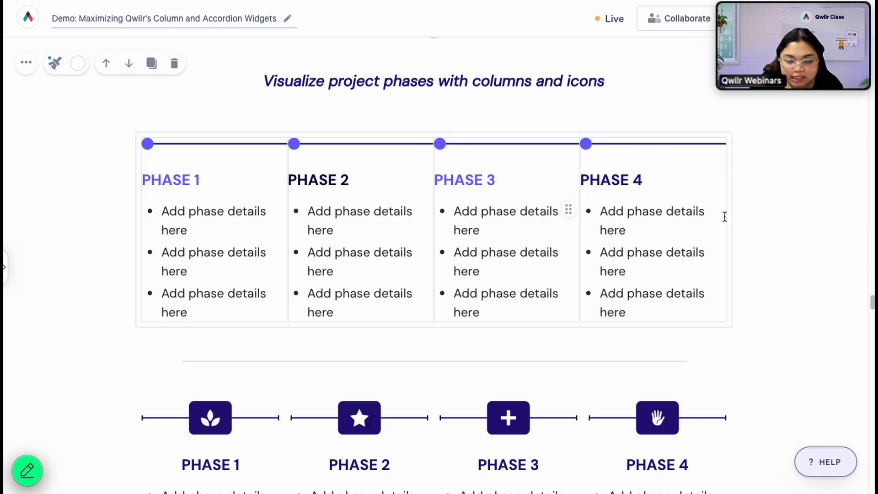
click(153, 147)
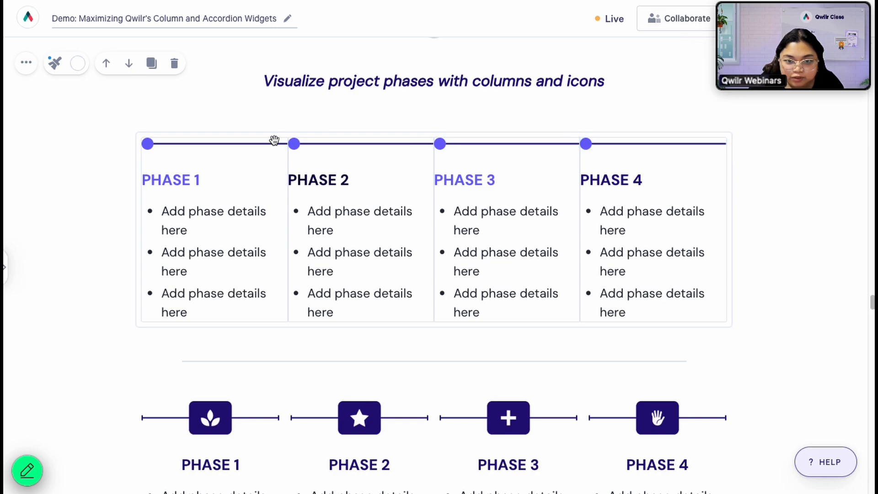
scroll(290, 313, down, 3)
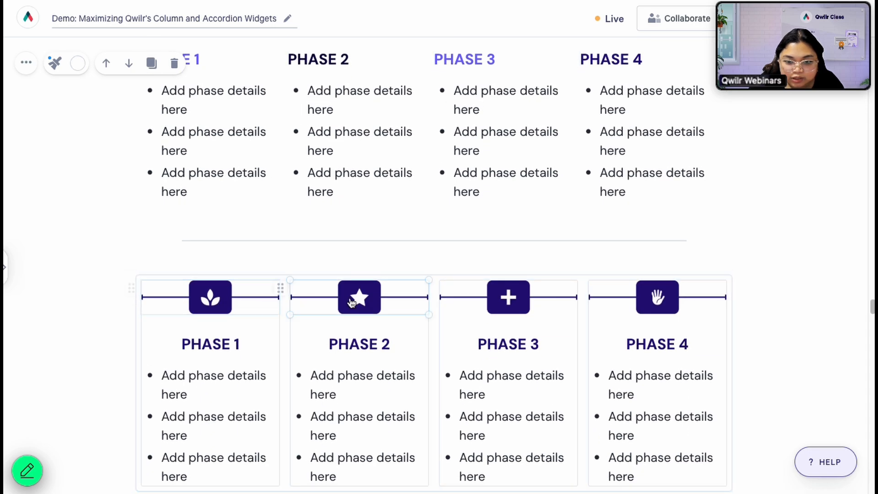
scroll(290, 329, up, 3)
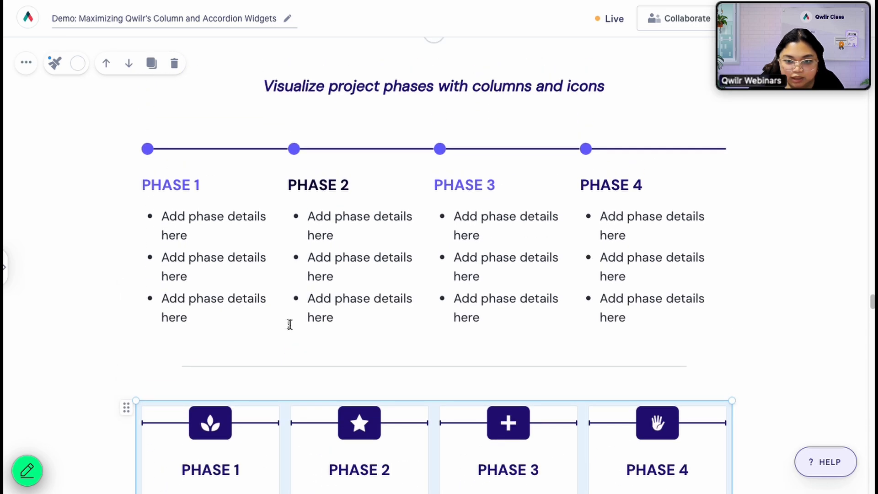
scroll(767, 320, up, 2)
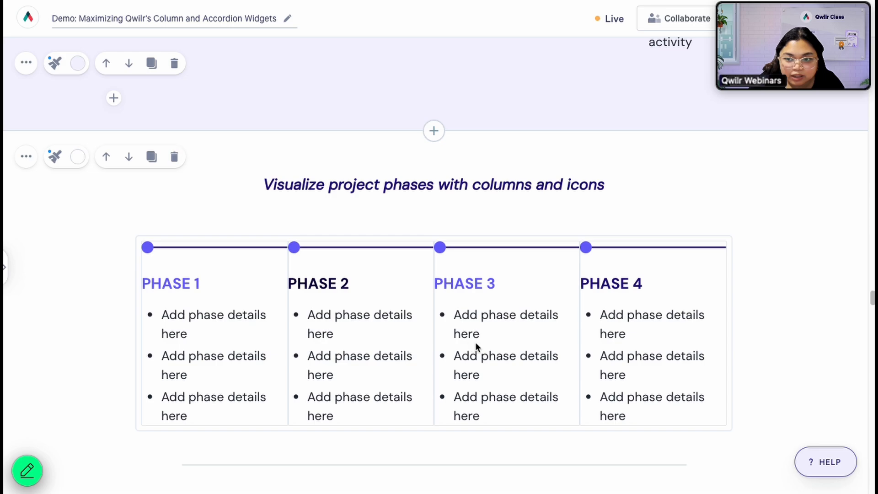
- Insert a four-column widget below the last bullet of the PHASE 2 list, above the divider line
scroll(475, 342, down, 10)
scroll(506, 342, up, 4)
scroll(506, 342, down, 7)
scroll(275, 309, down, 3)
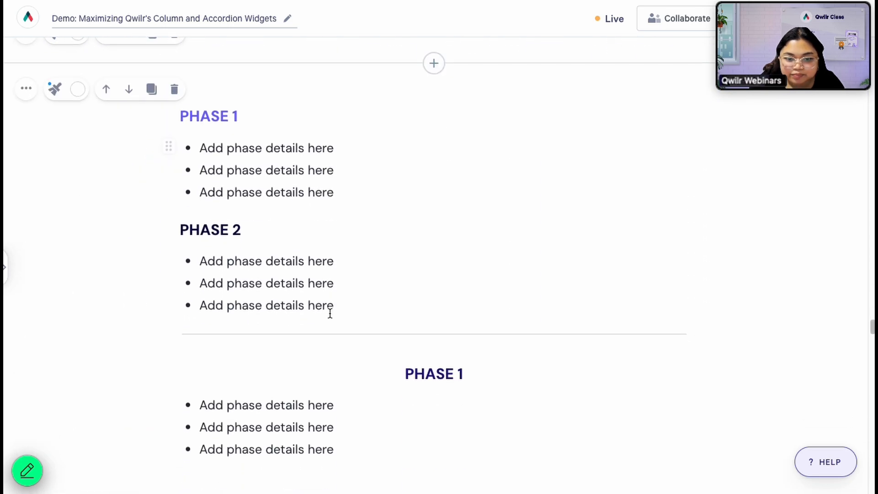
click(337, 313)
key(Return)
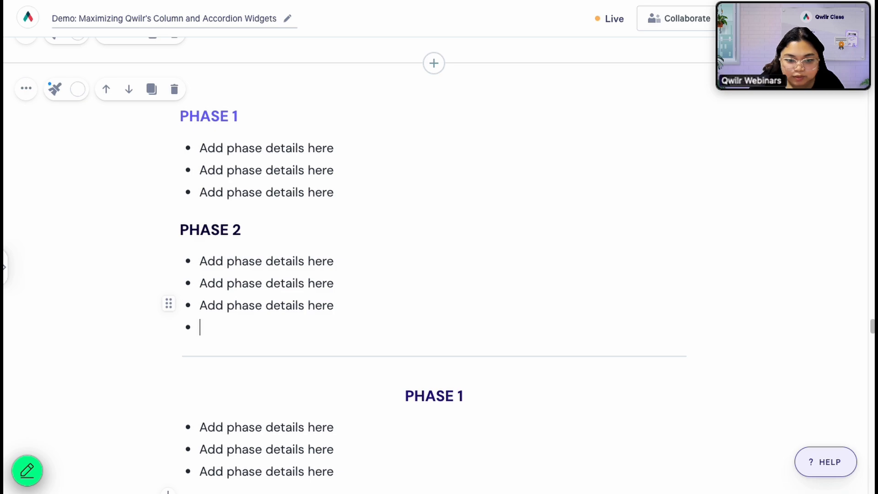
key(Return)
click(167, 338)
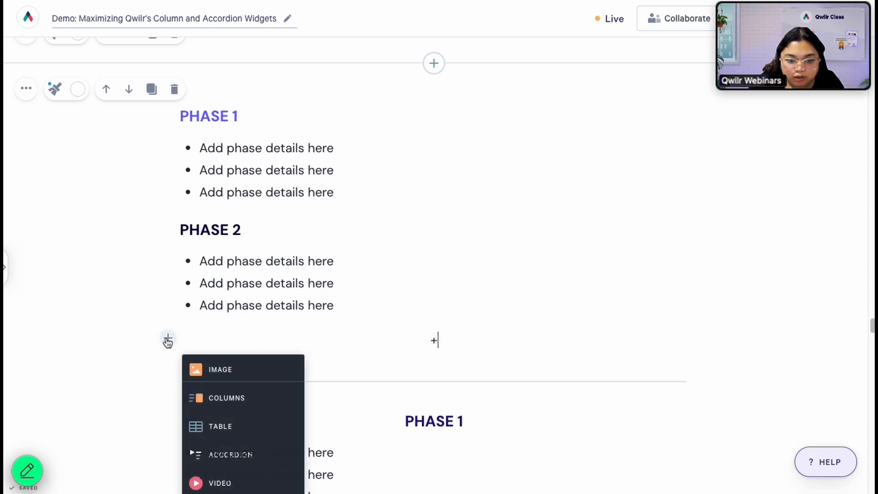
click(251, 402)
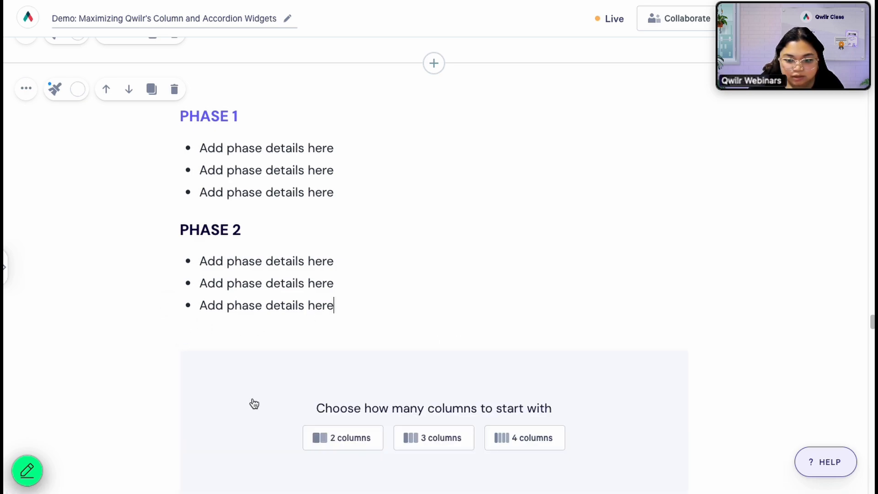
click(521, 438)
- Widen the new four-column widget beyond the text width to match the project phase examples above
scroll(526, 297, up, 2)
scroll(531, 268, up, 3)
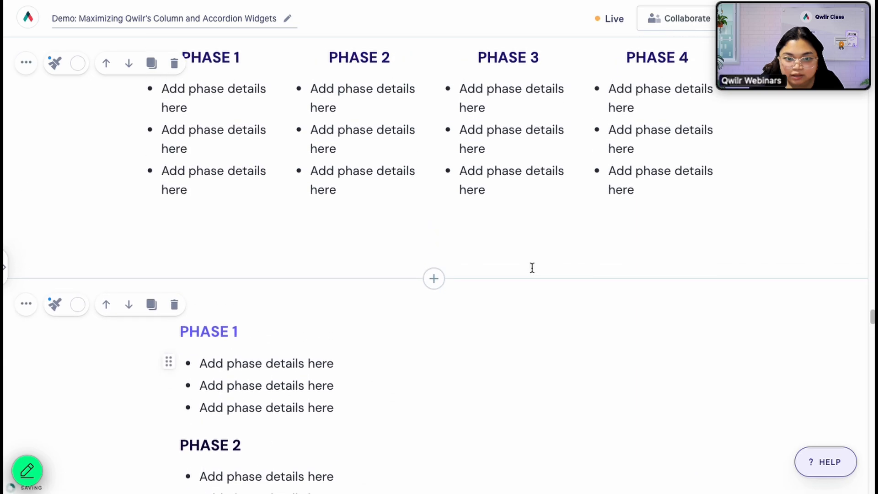
scroll(594, 320, down, 5)
drag(701, 317, 732, 318)
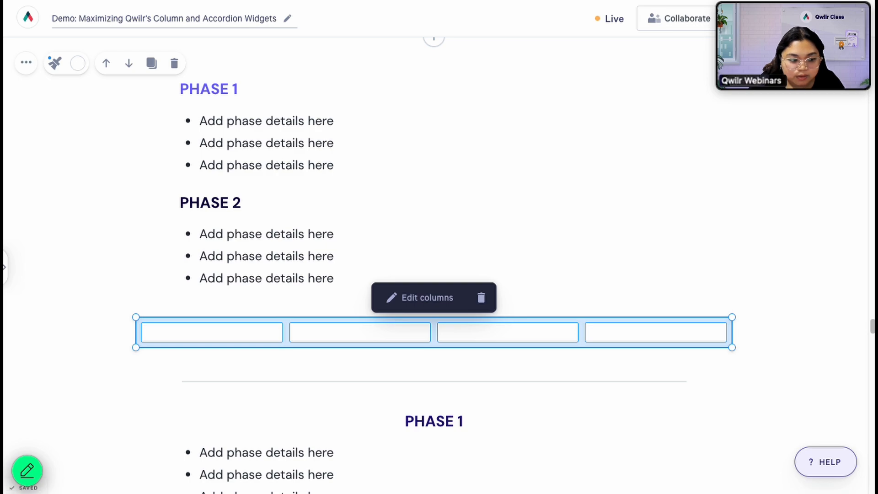
- Insert the dot-and-line timeline image from the Accordions and Columns folder into the first column and hide the image library
click(219, 333)
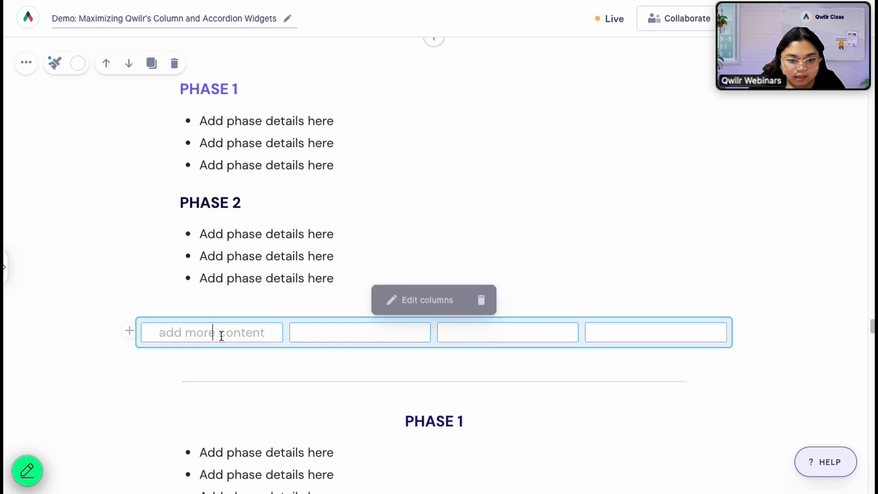
click(130, 331)
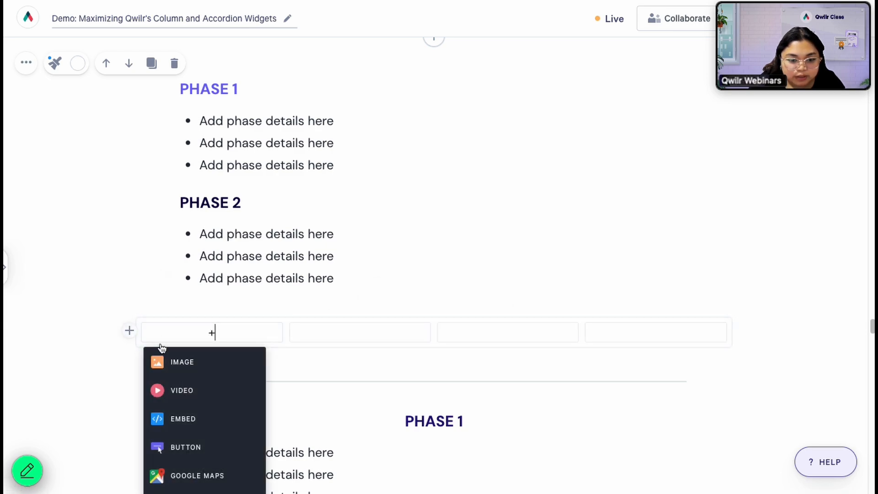
click(180, 362)
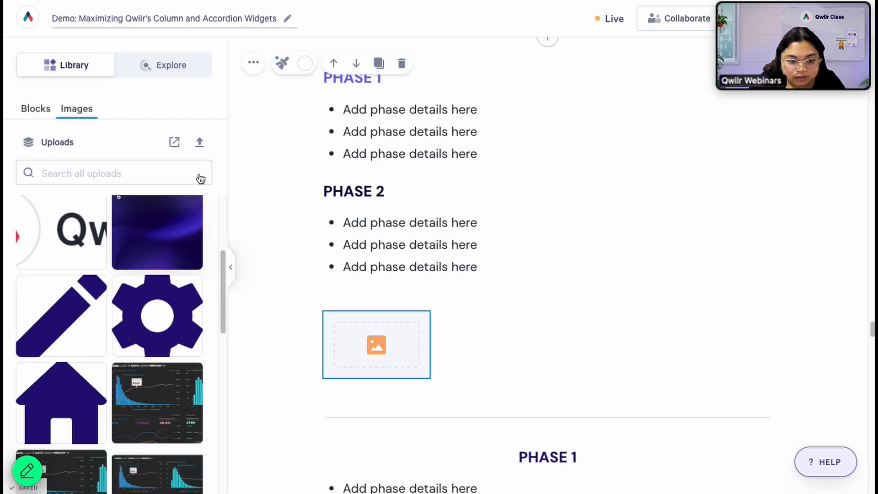
click(175, 144)
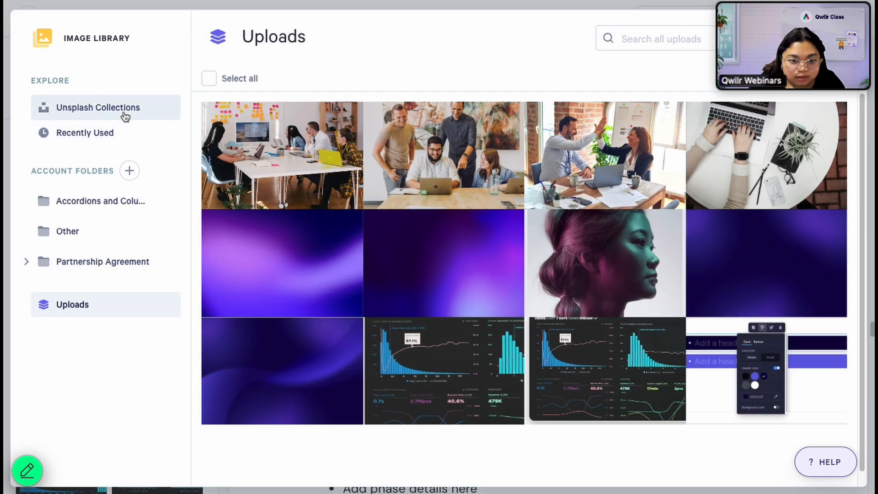
click(111, 204)
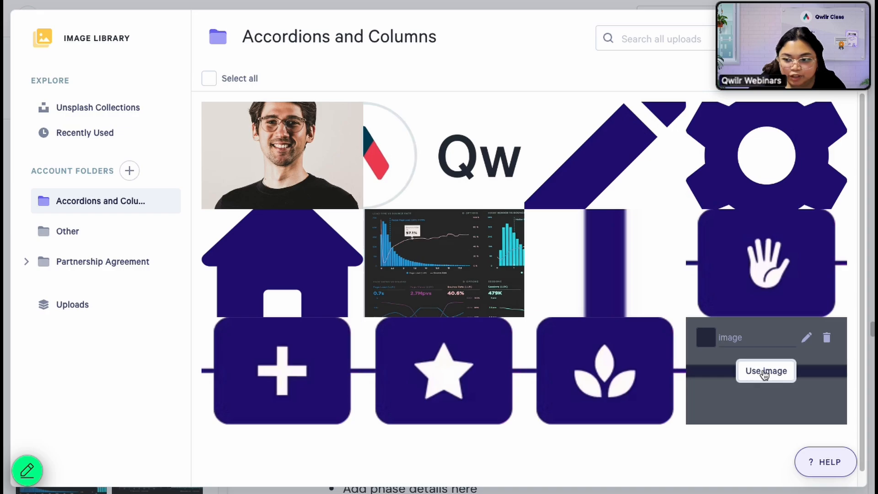
click(764, 373)
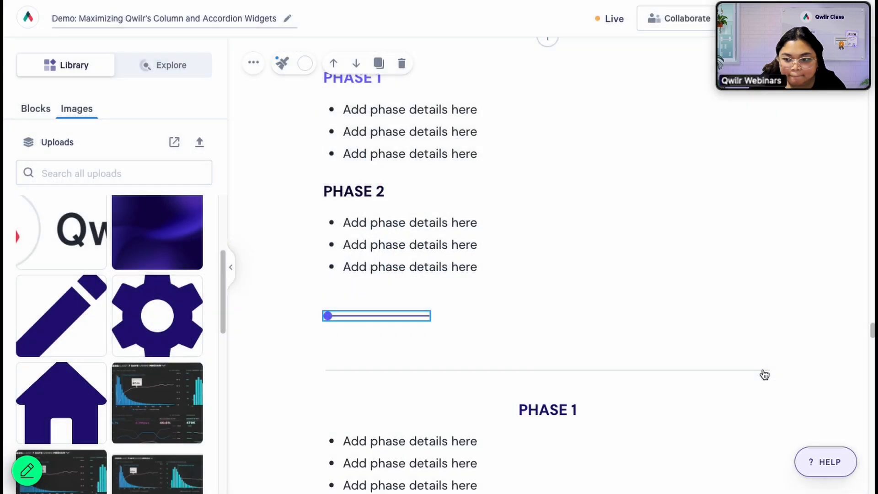
click(360, 321)
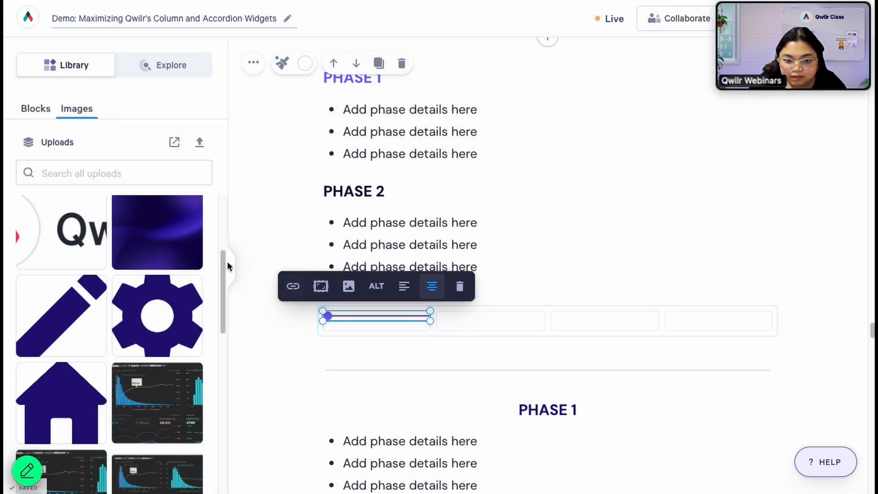
click(468, 323)
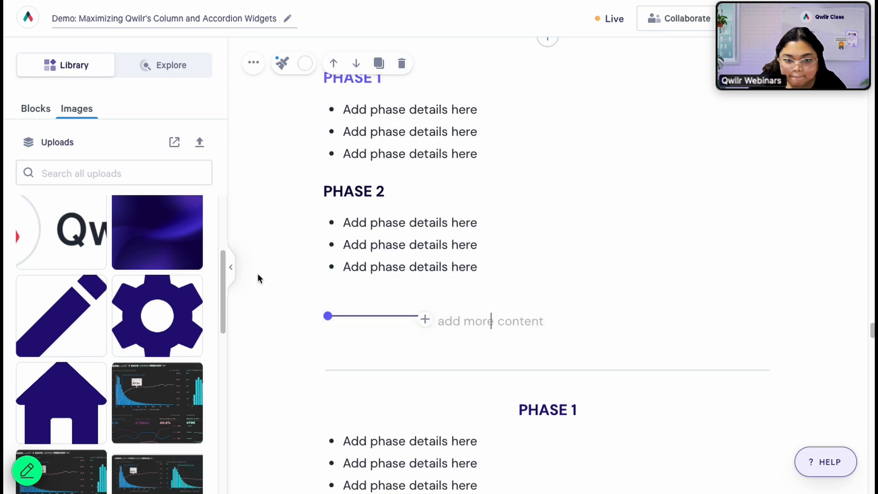
click(231, 268)
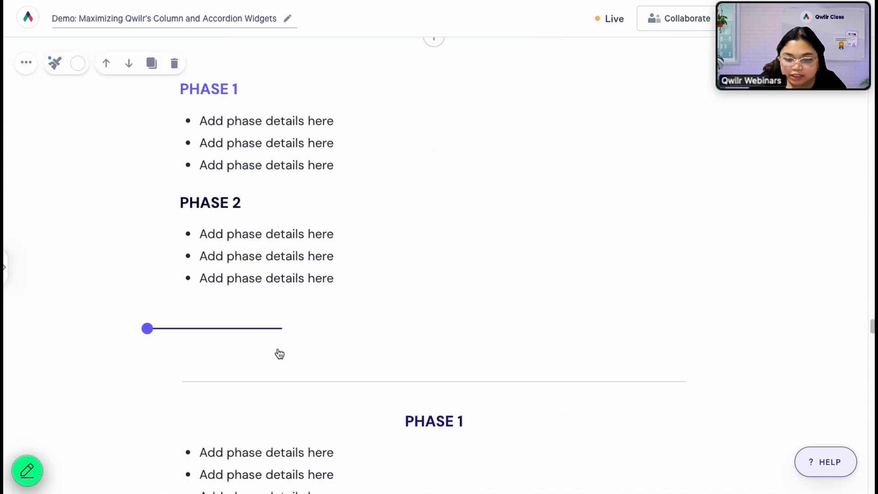
- Clone the column holding the timeline image until four columns in the widget contain it
click(196, 334)
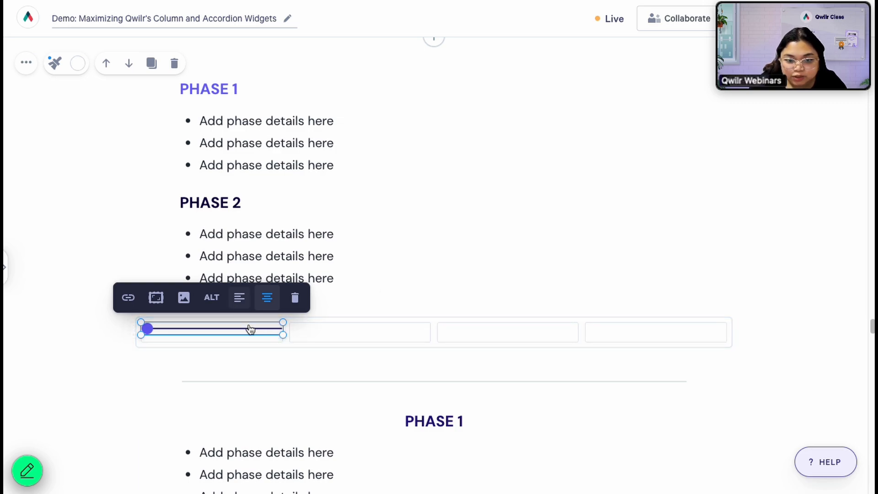
click(270, 327)
click(423, 303)
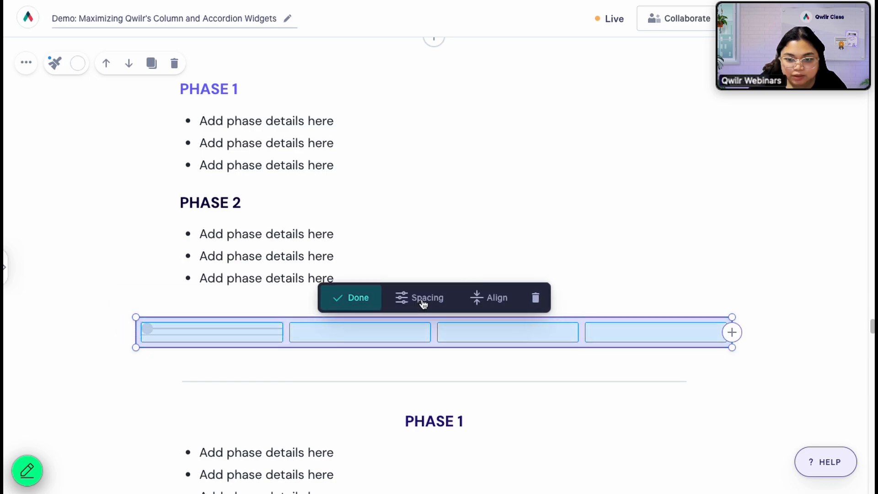
click(268, 334)
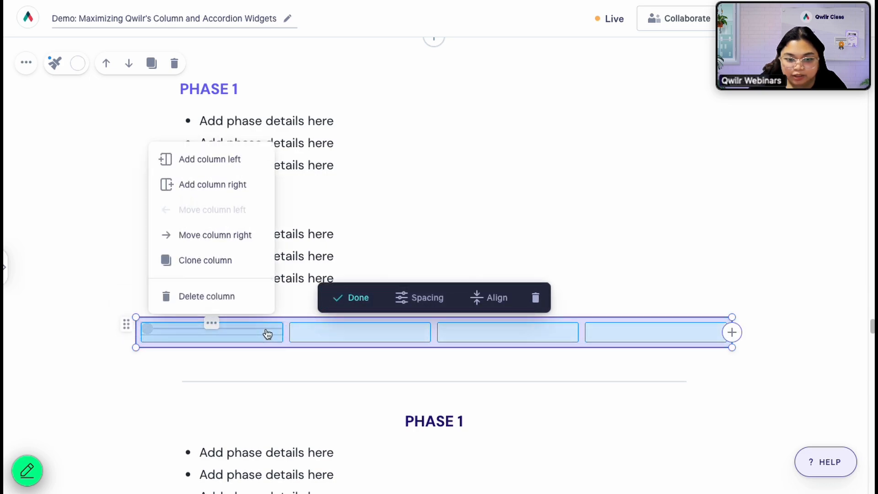
click(226, 260)
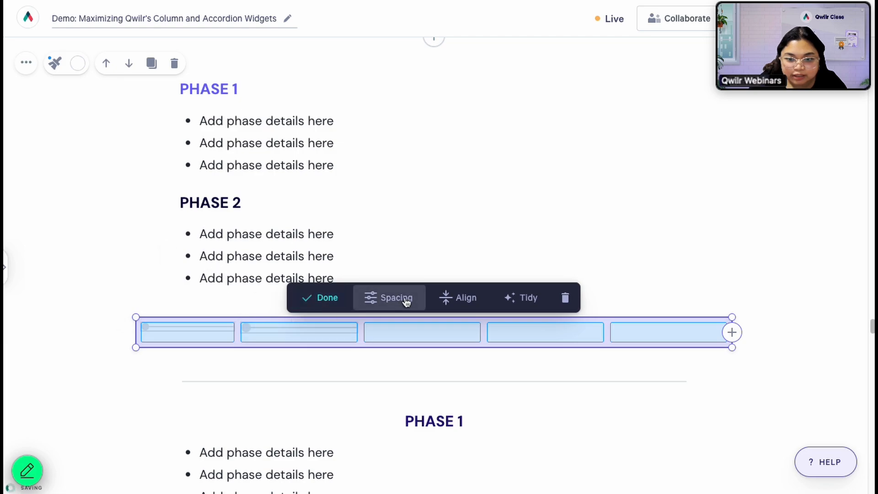
click(300, 323)
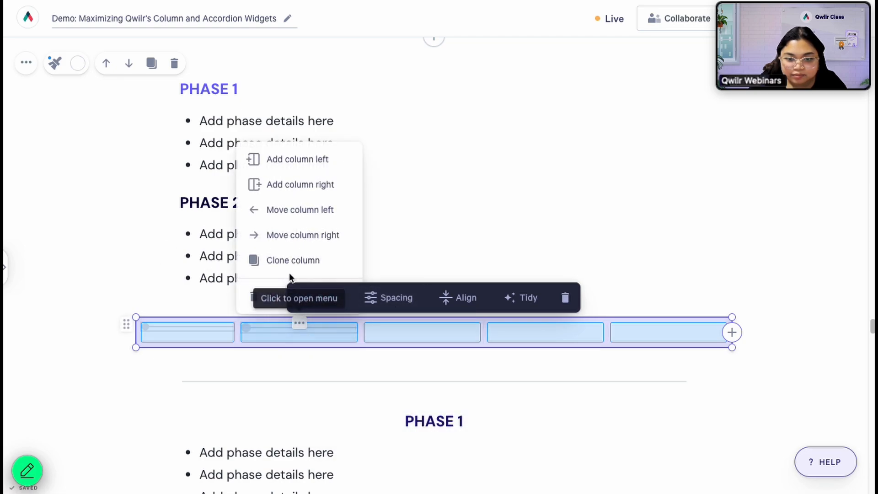
click(290, 260)
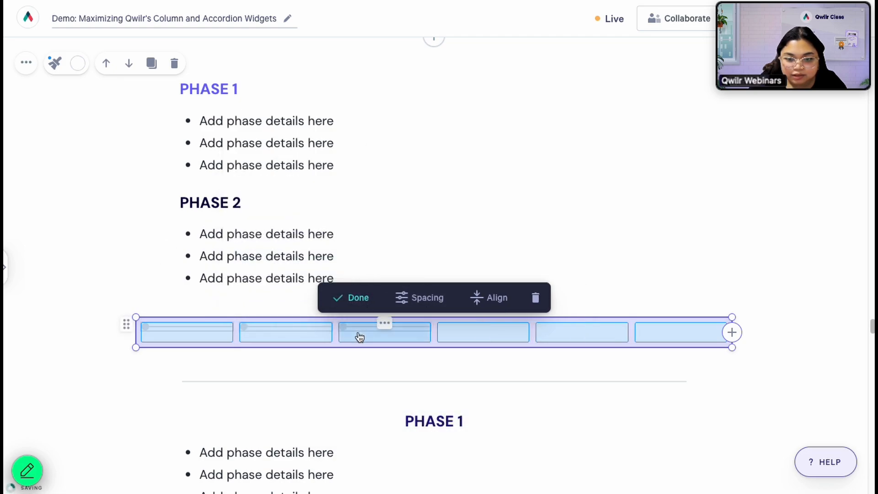
click(385, 323)
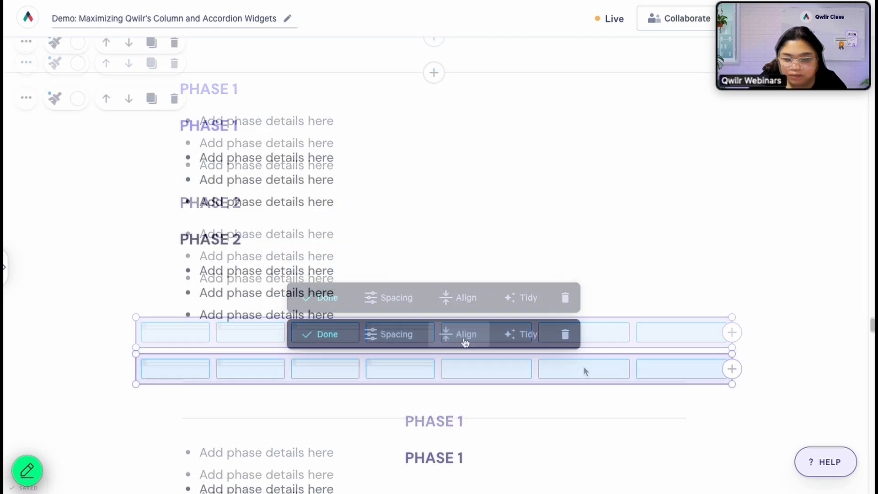
mouse_move(475, 347)
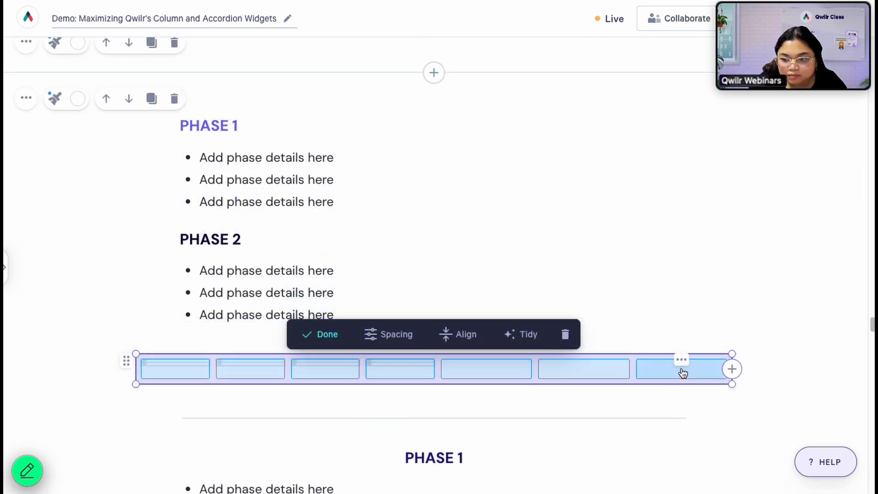
- Delete the three empty columns at the end of the widget and finish editing the columns
click(681, 359)
click(676, 333)
click(680, 360)
click(667, 334)
click(679, 359)
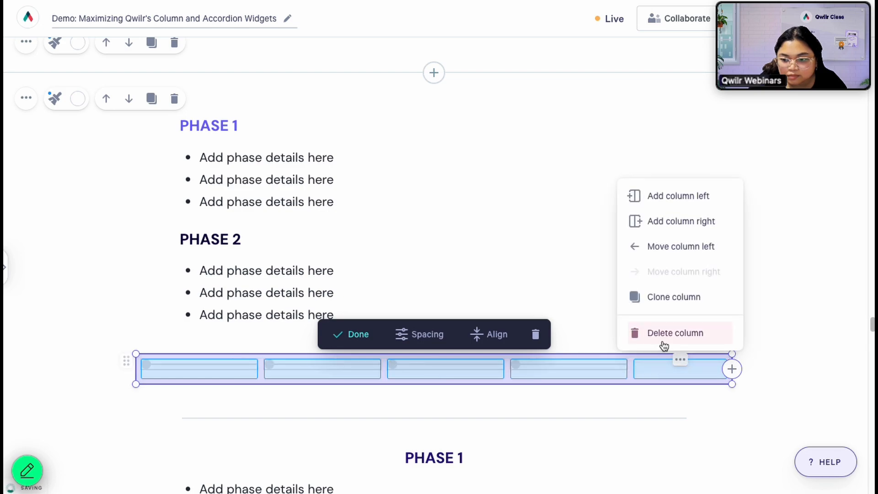
click(665, 334)
click(337, 339)
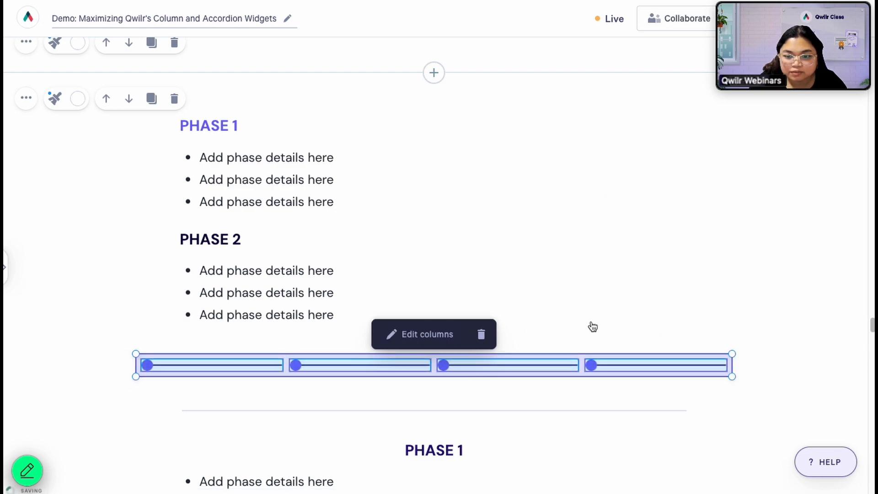
- Set the widget's column gaps to 0 so the four timeline images join into one continuous line, and finish editing
click(412, 334)
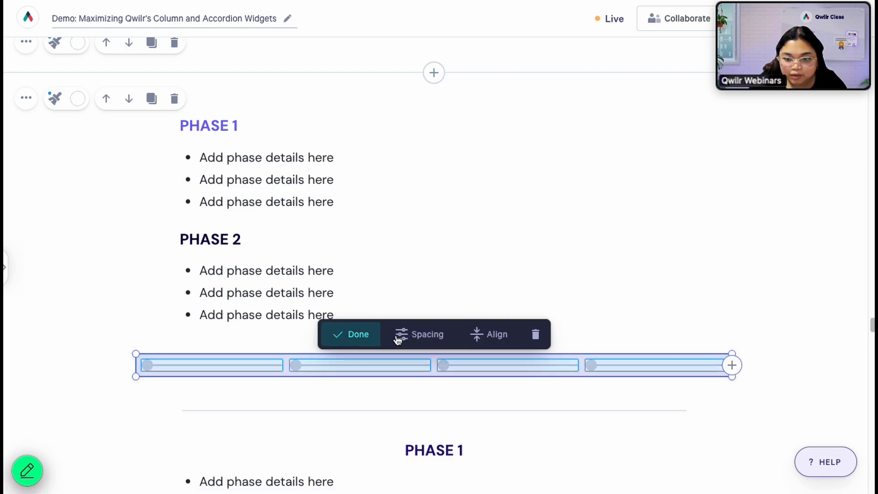
click(418, 336)
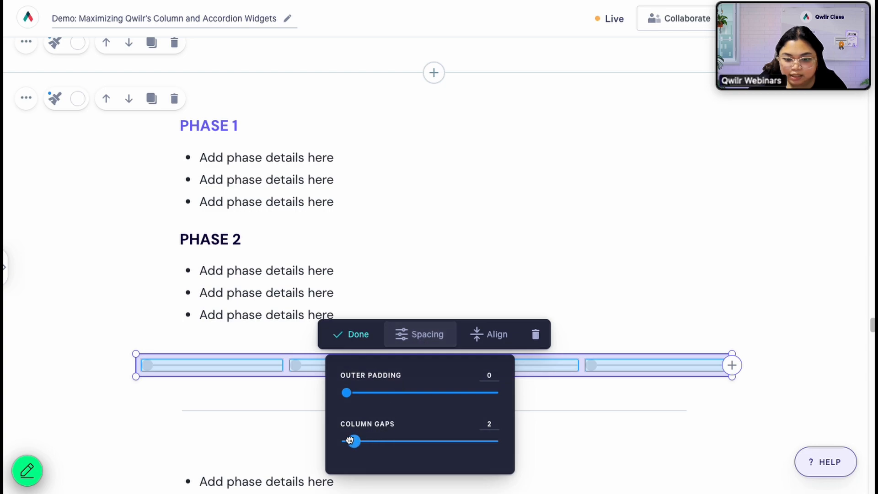
drag(351, 440, 334, 440)
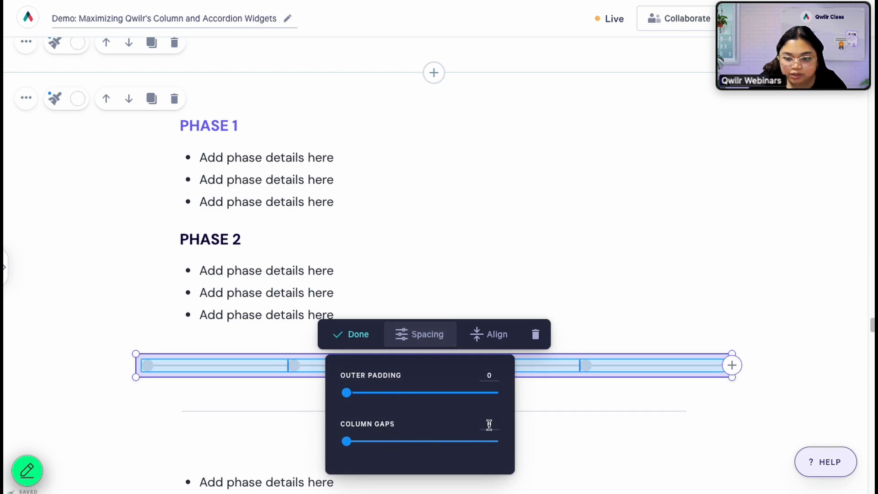
click(354, 334)
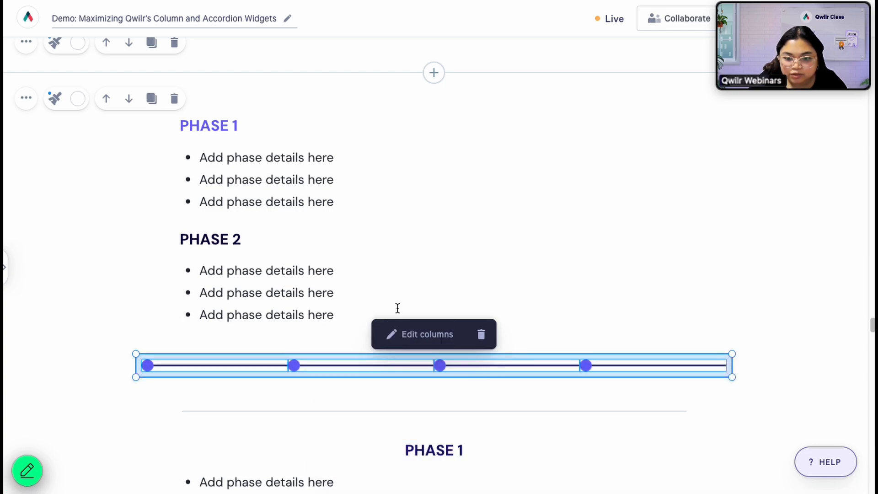
click(417, 294)
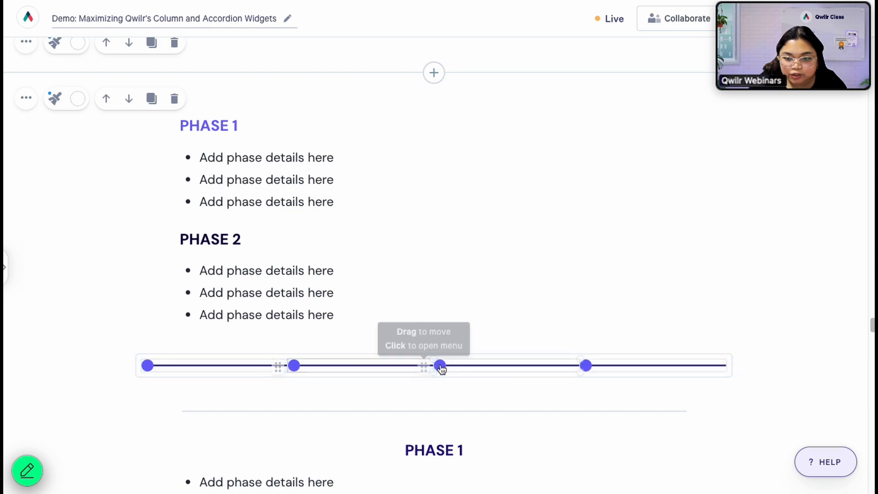
- Copy the purple PHASE 1 heading and its bullets under the first and third timeline images, retitling the third column PHASE 3
scroll(797, 372, up, 10)
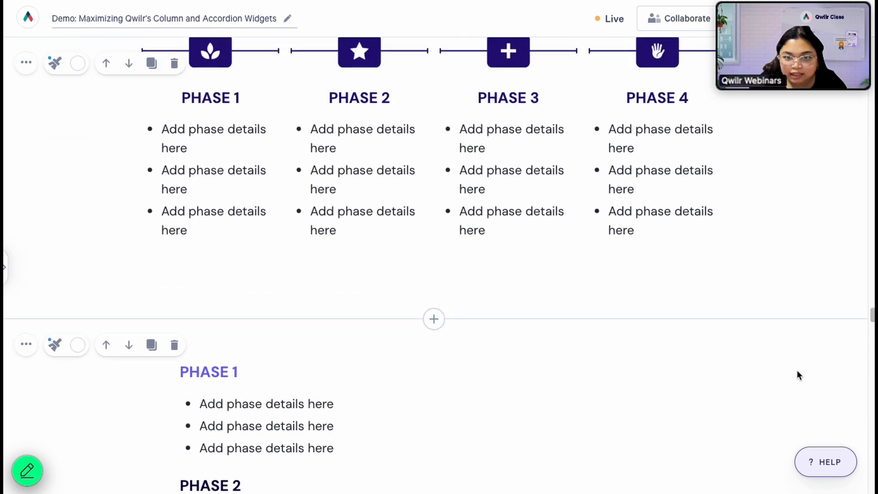
scroll(797, 369, up, 5)
scroll(796, 369, down, 2)
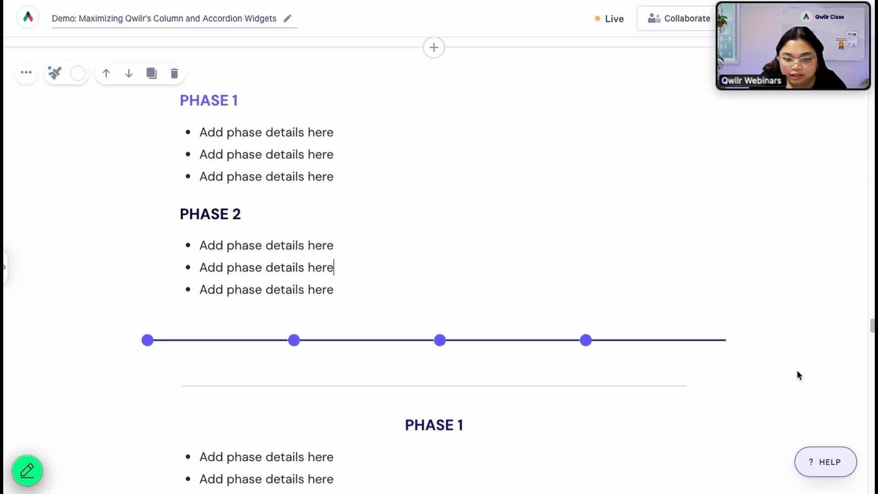
drag(182, 101, 346, 180)
key(ctrl+c)
click(245, 345)
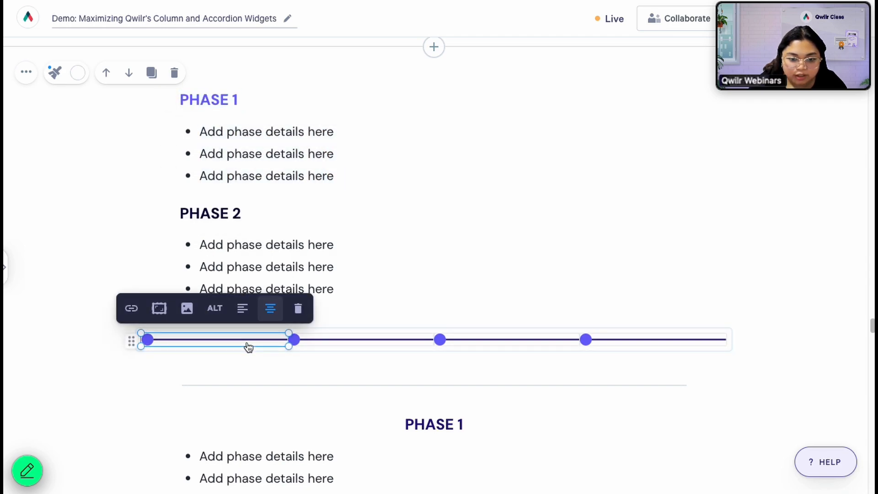
key(ctrl+v)
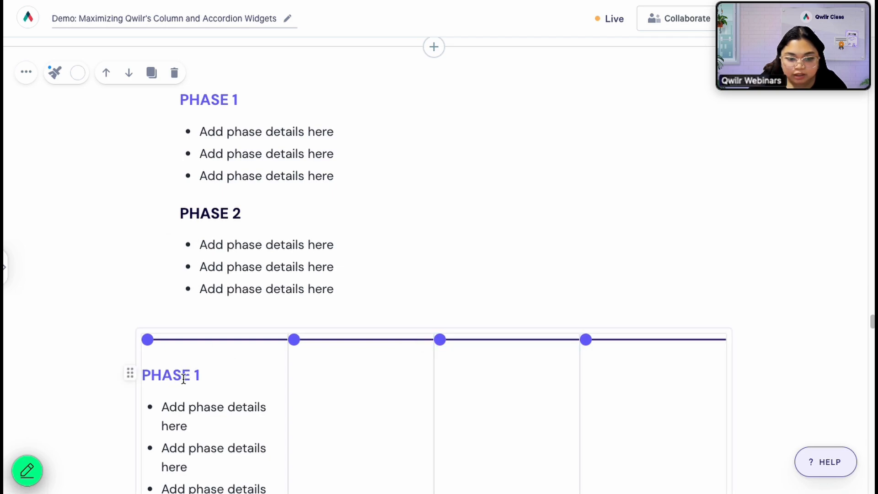
click(463, 348)
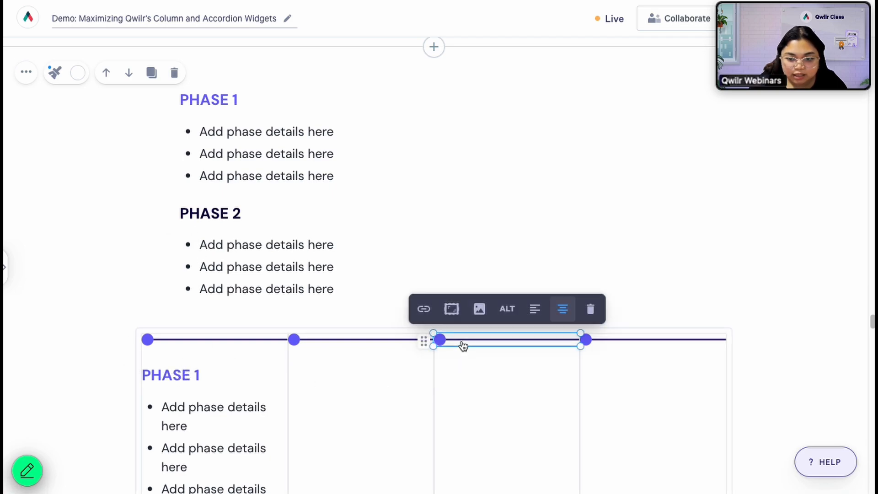
key(ctrl+v)
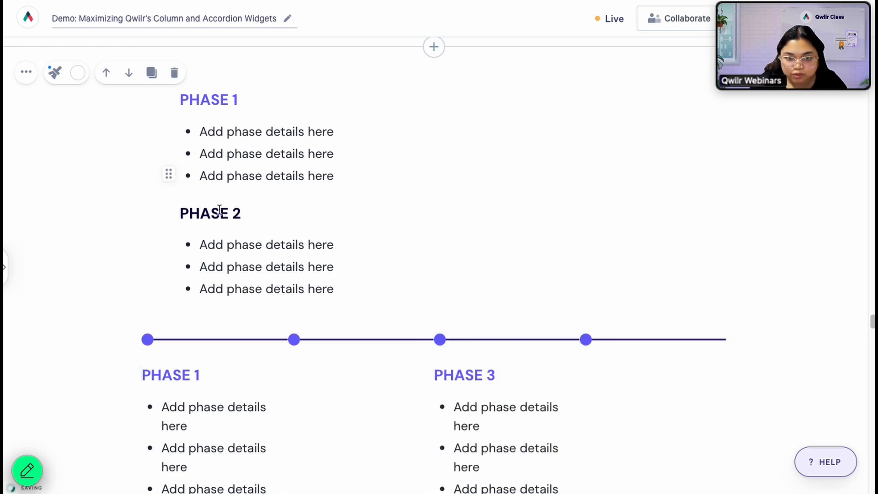
- Copy the dark PHASE 2 heading and its bullets under the second and fourth timeline images, retitling the fourth column PHASE 4
drag(183, 213, 337, 292)
key(ctrl+c)
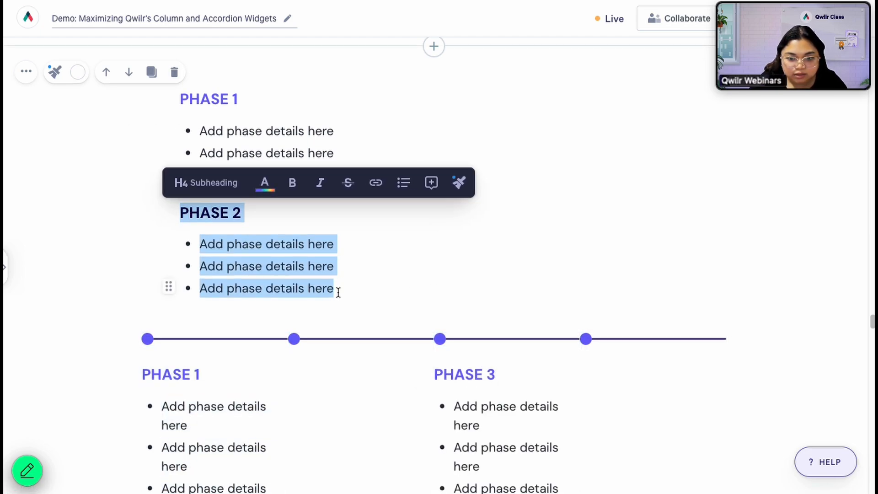
click(346, 387)
click(359, 341)
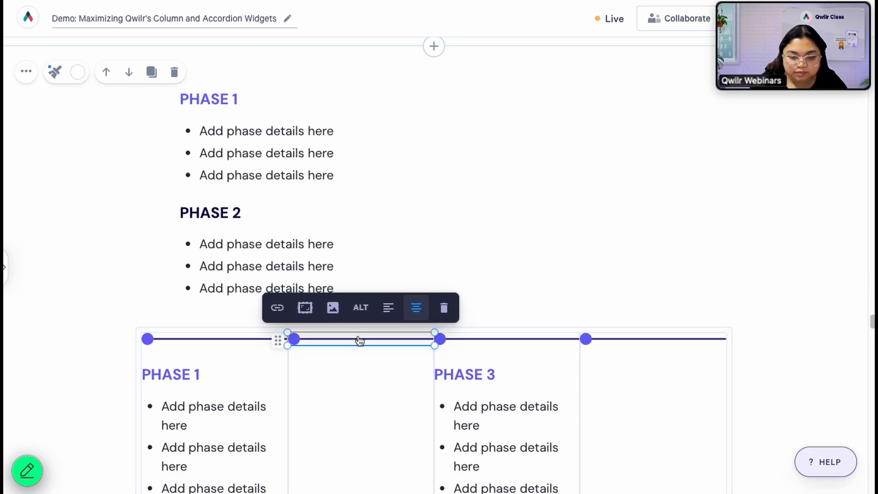
key(ctrl+v)
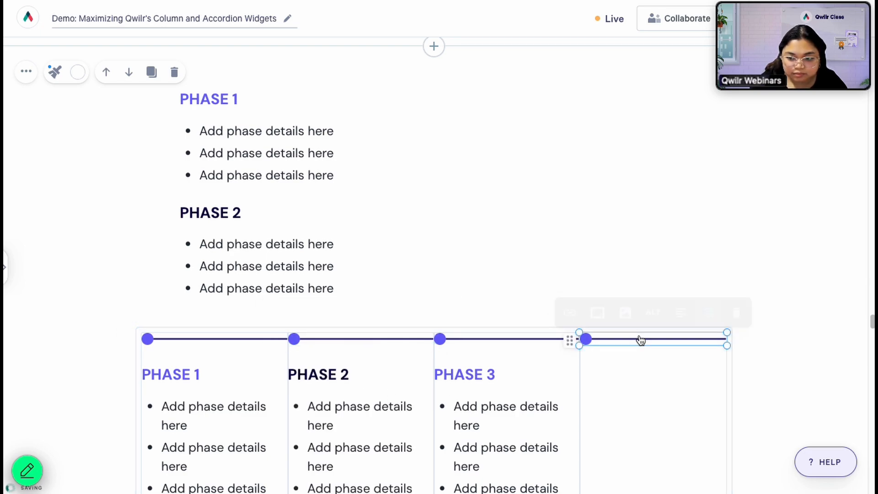
key(ctrl+v)
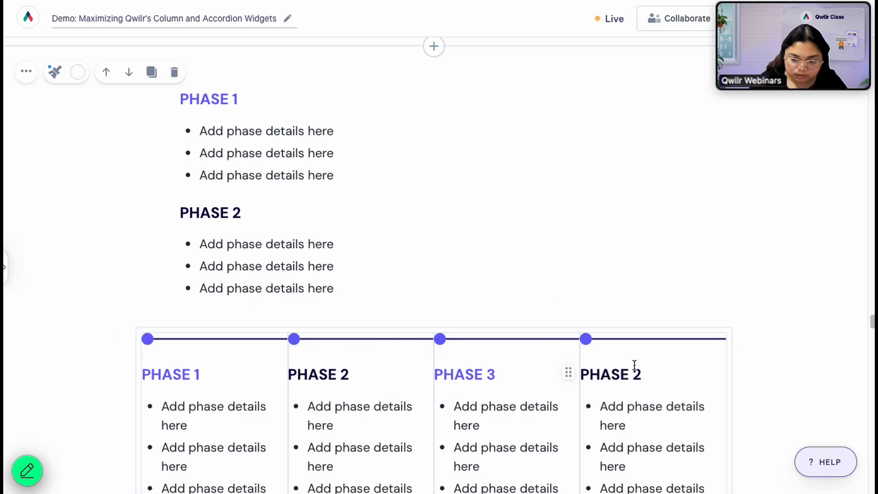
- Insert a two-column widget on a new line between the divider and the centred PHASE 1 heading
scroll(378, 175, down, 6)
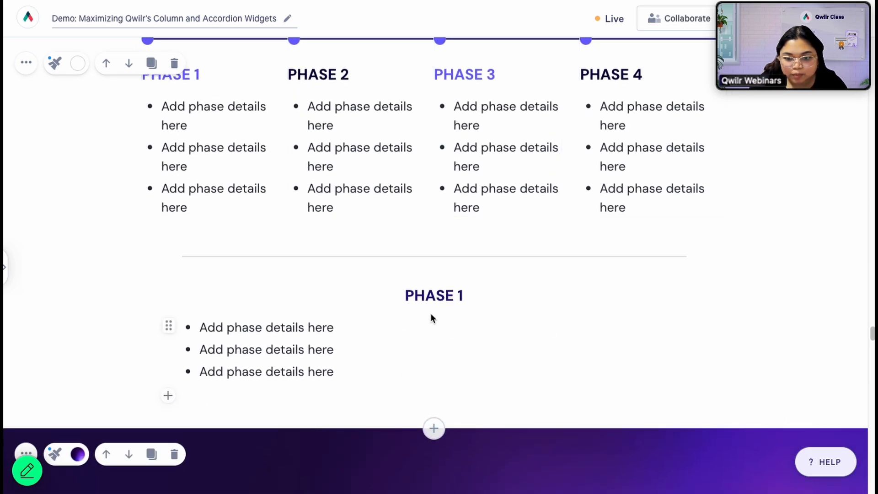
scroll(448, 314, up, 12)
scroll(449, 314, down, 10)
scroll(449, 313, down, 6)
scroll(446, 312, up, 5)
click(471, 340)
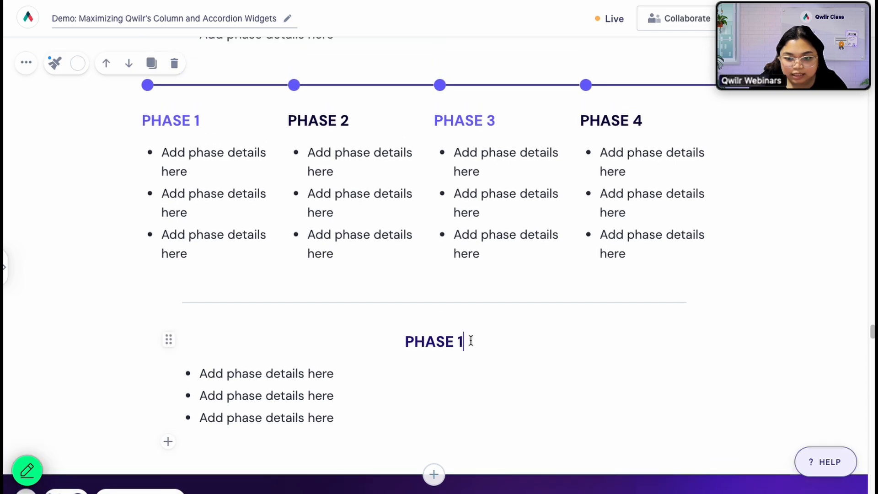
key(Return)
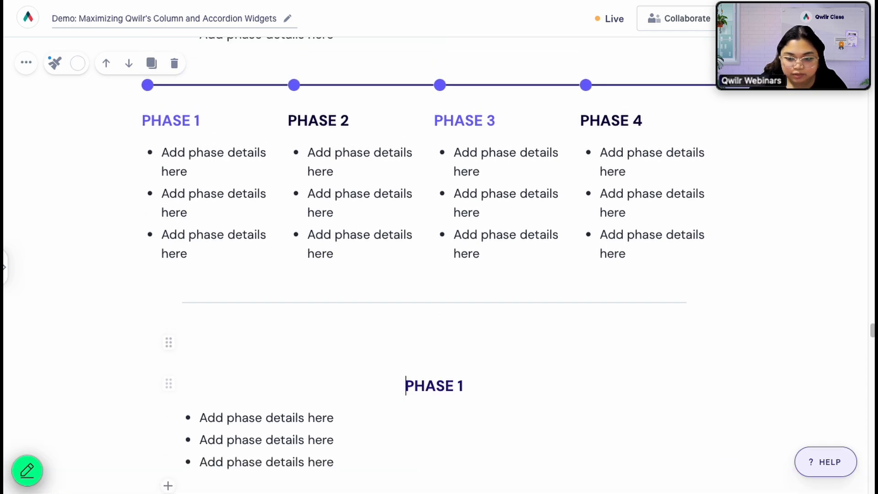
click(168, 343)
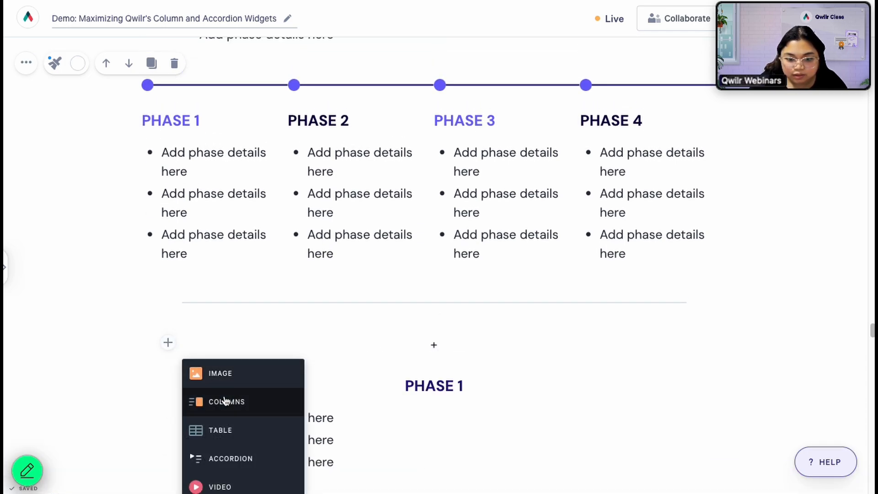
click(267, 401)
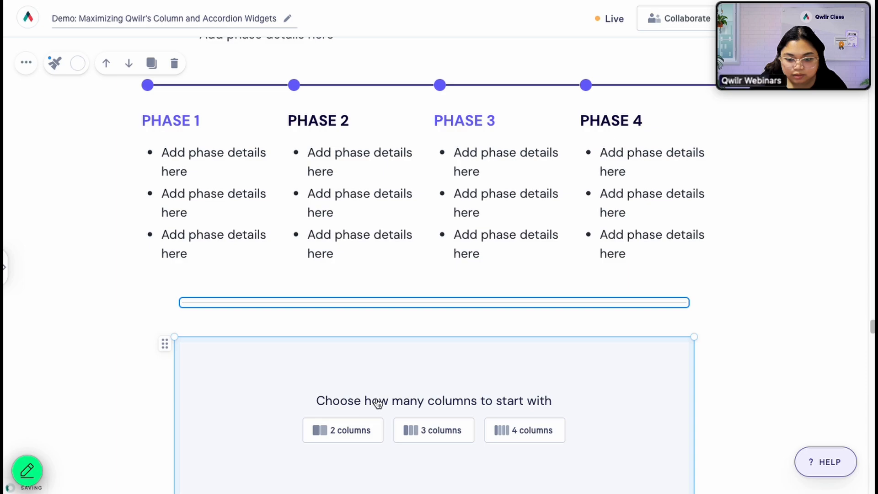
click(354, 423)
- Add an image placeholder to the first column and insert the leaf icon timeline image from the Accordions and Columns folder
click(339, 349)
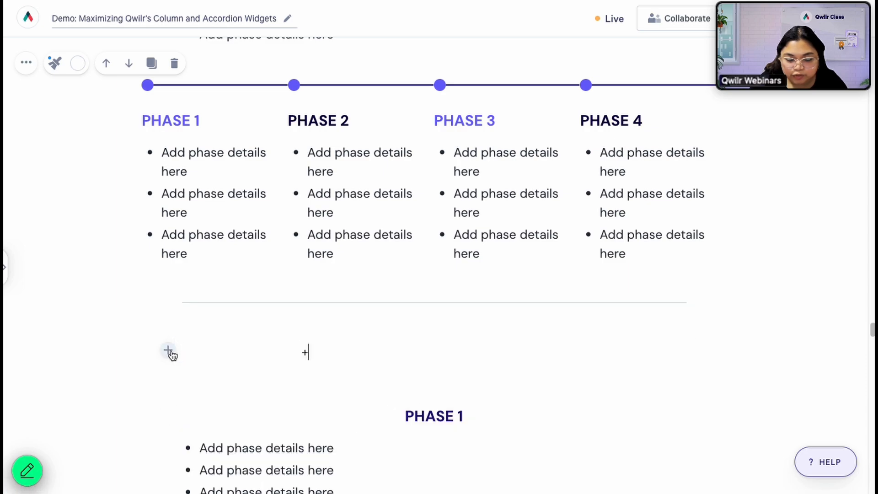
click(169, 350)
click(277, 380)
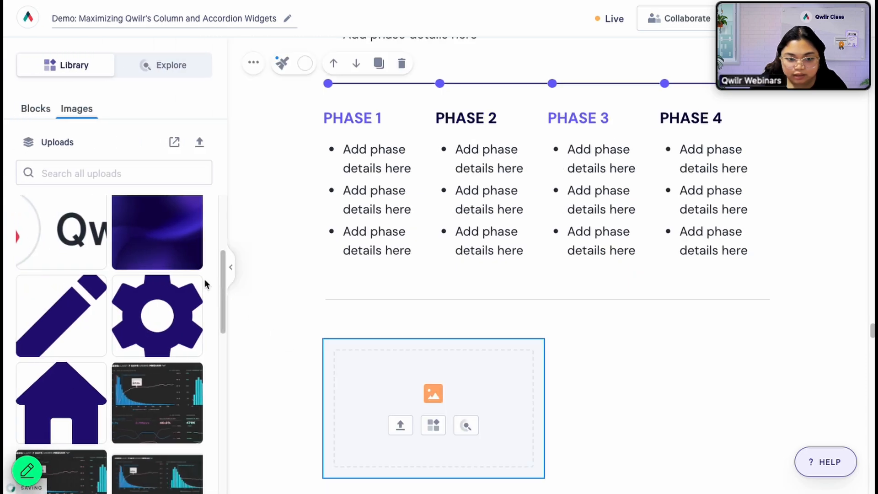
click(175, 144)
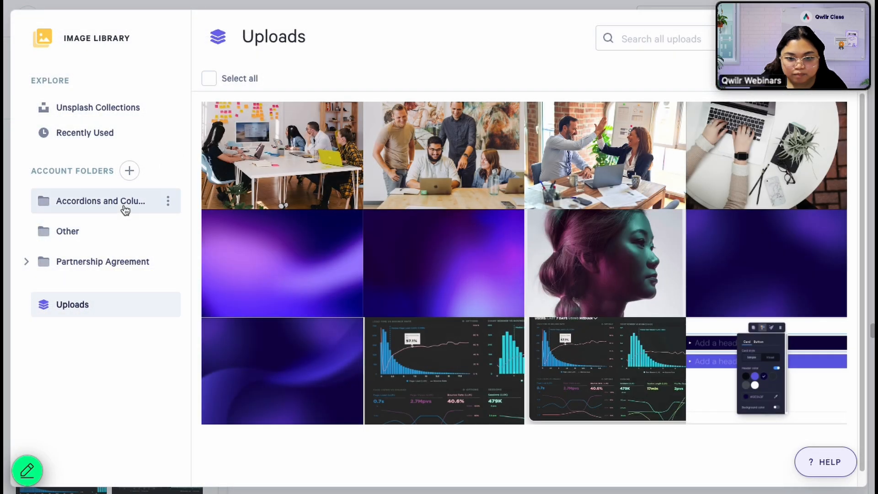
click(121, 207)
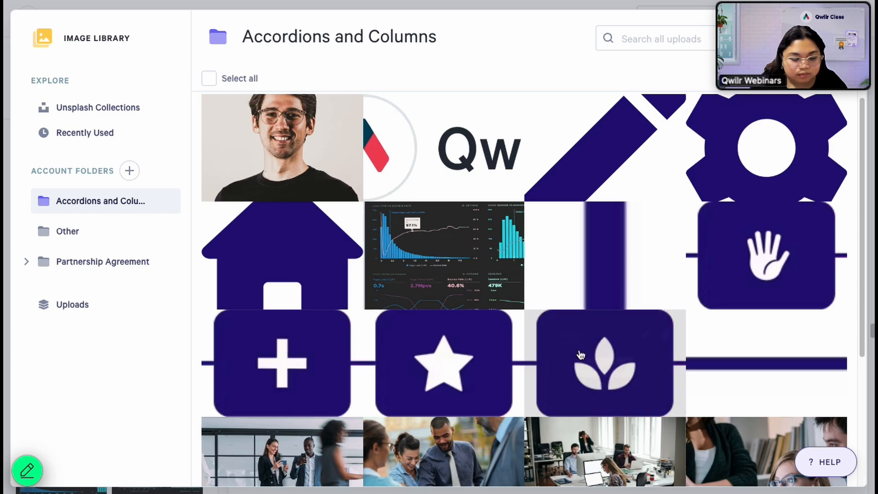
mouse_move(558, 365)
click(604, 371)
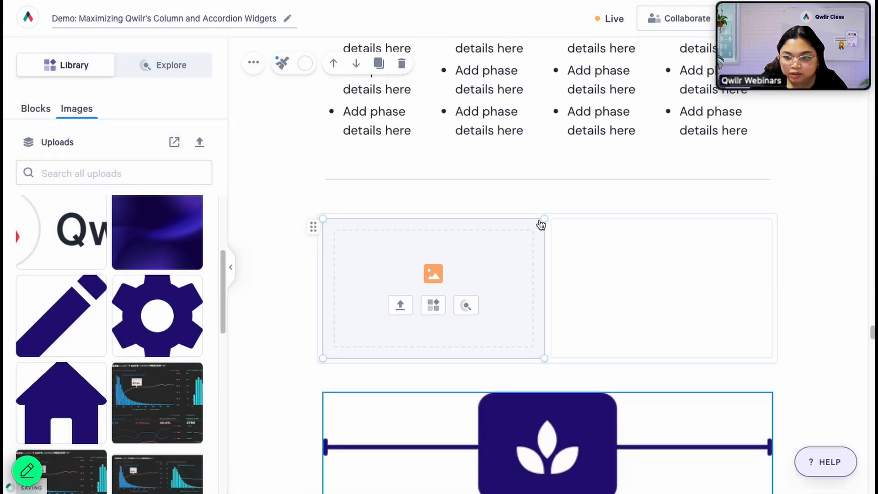
- Delete the empty image placeholder, move the leaf image into the first column, and remove the blank text line beneath it
click(541, 224)
click(527, 204)
drag(313, 281, 418, 238)
click(443, 298)
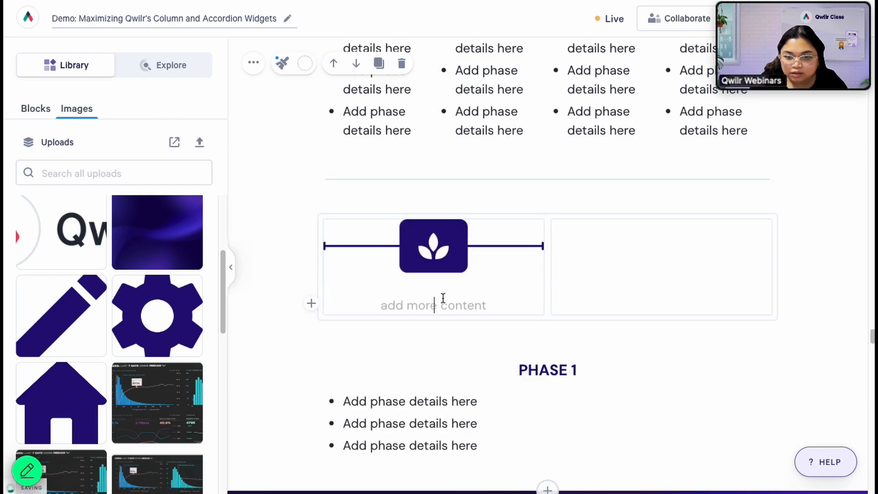
key(BackSpace)
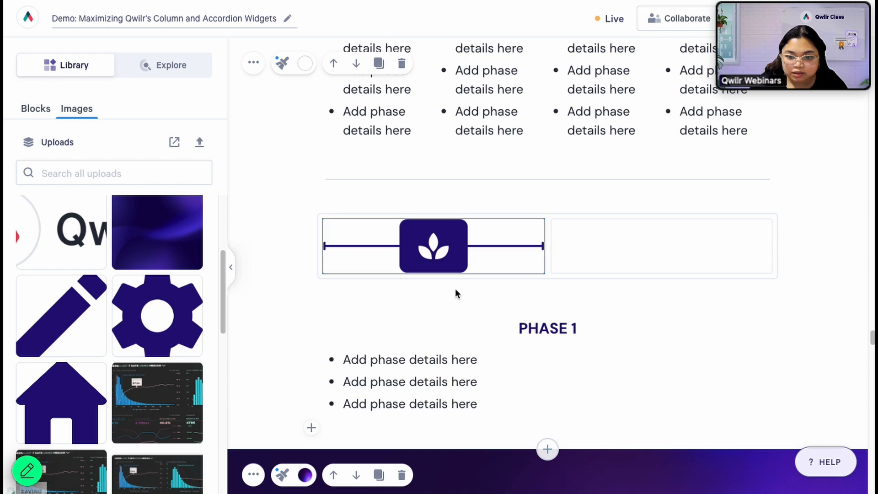
- Clone the column holding the leaf image until three columns contain it, and finish editing the columns
click(506, 246)
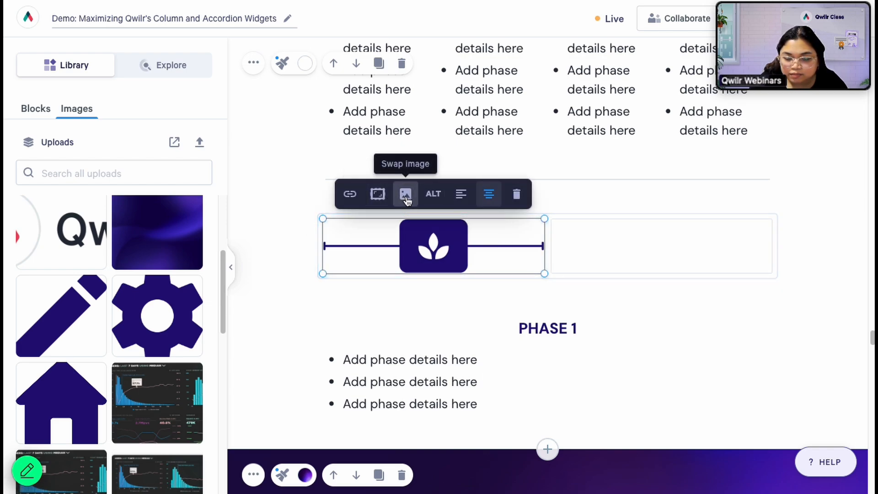
click(574, 220)
click(515, 201)
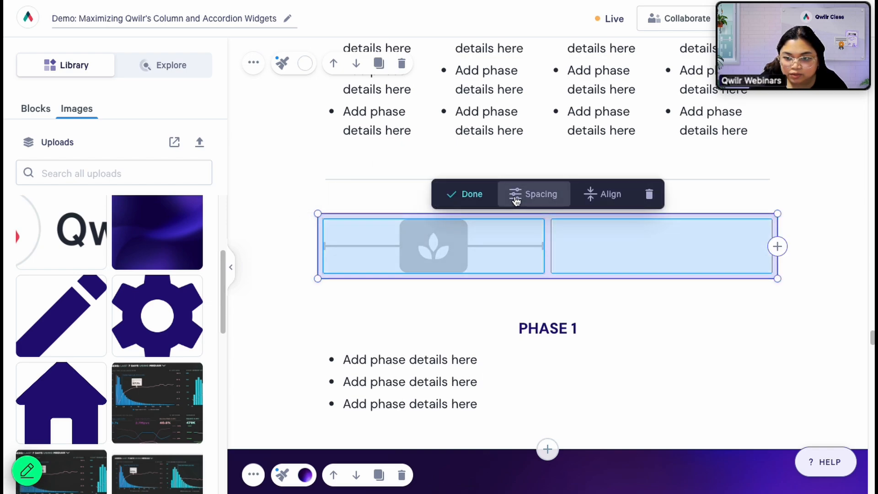
click(597, 237)
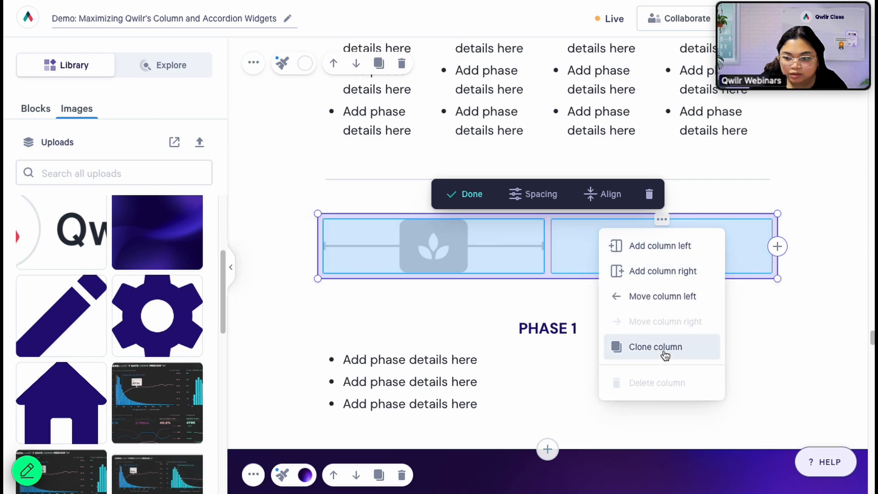
click(521, 231)
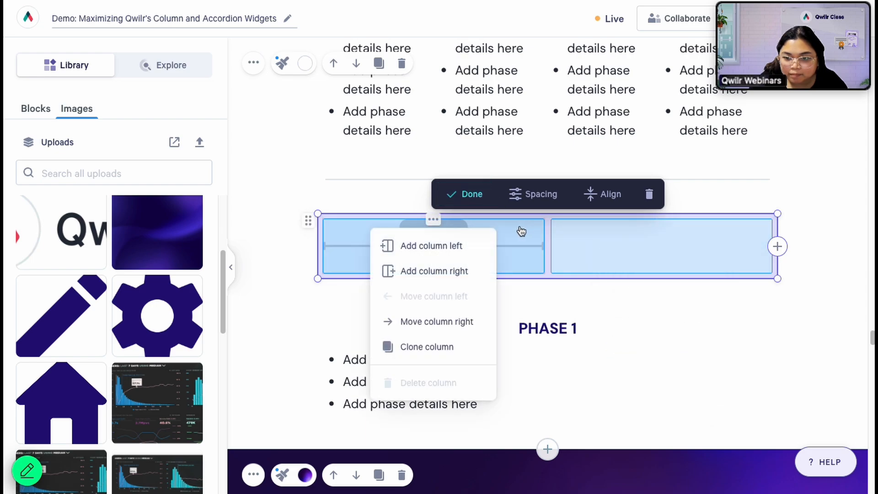
click(446, 347)
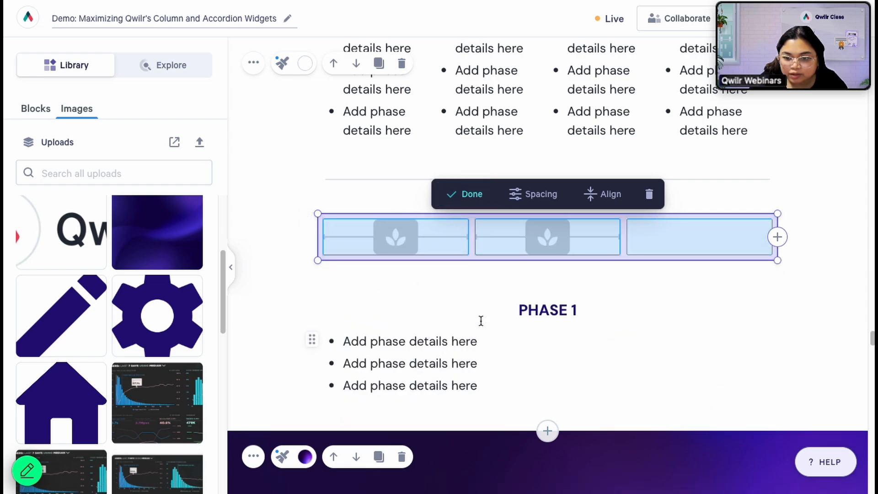
click(522, 203)
click(555, 235)
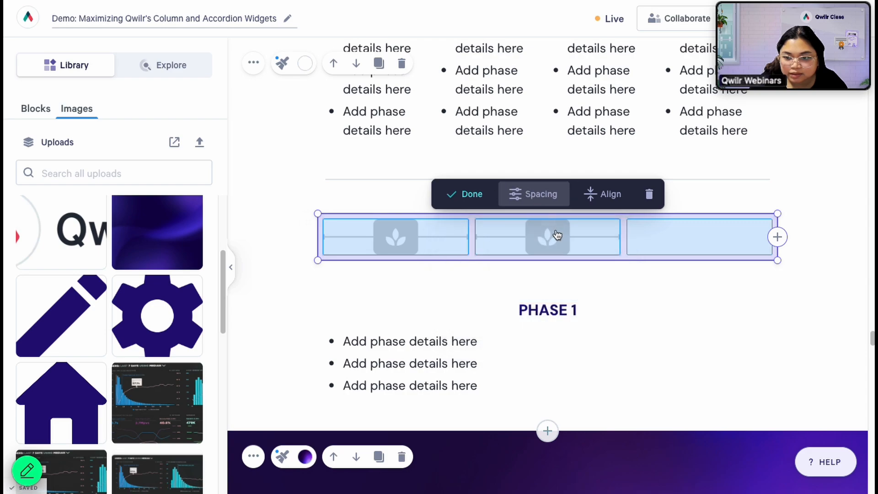
click(547, 220)
click(550, 348)
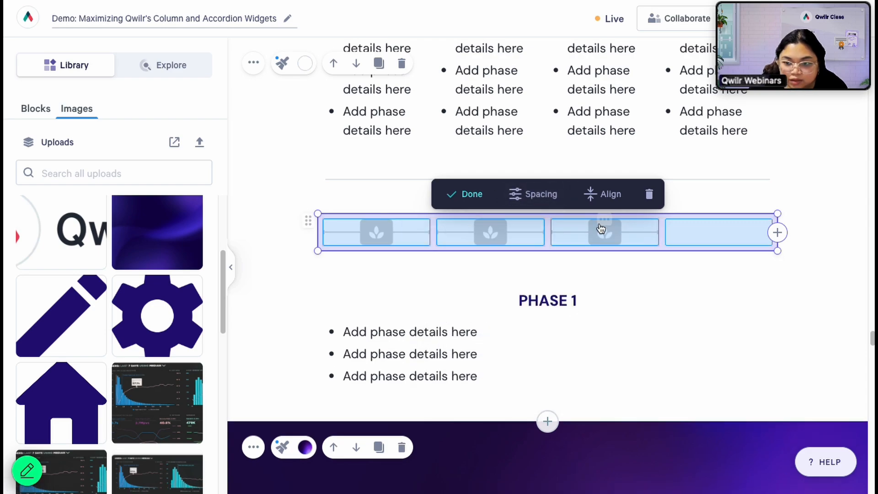
click(466, 193)
- Swap the second column's leaf image for the star icon image in the Accordions and Columns folder
click(481, 227)
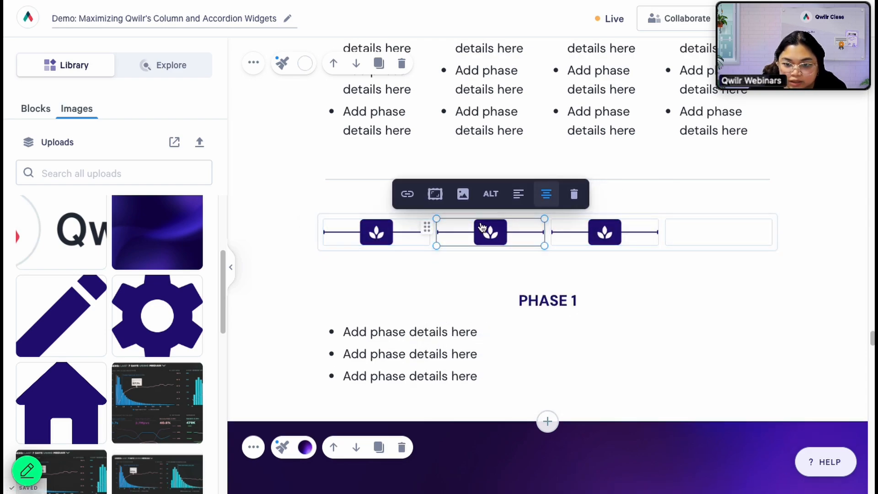
click(460, 194)
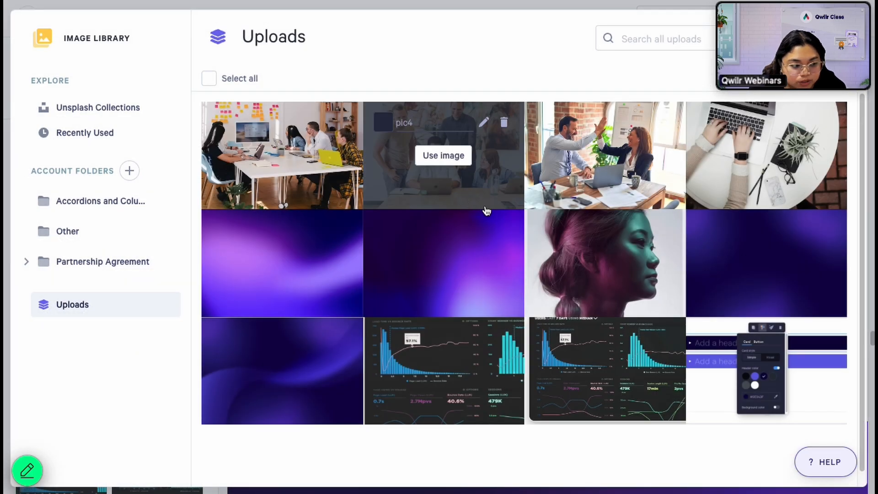
scroll(427, 270, down, 1)
click(145, 201)
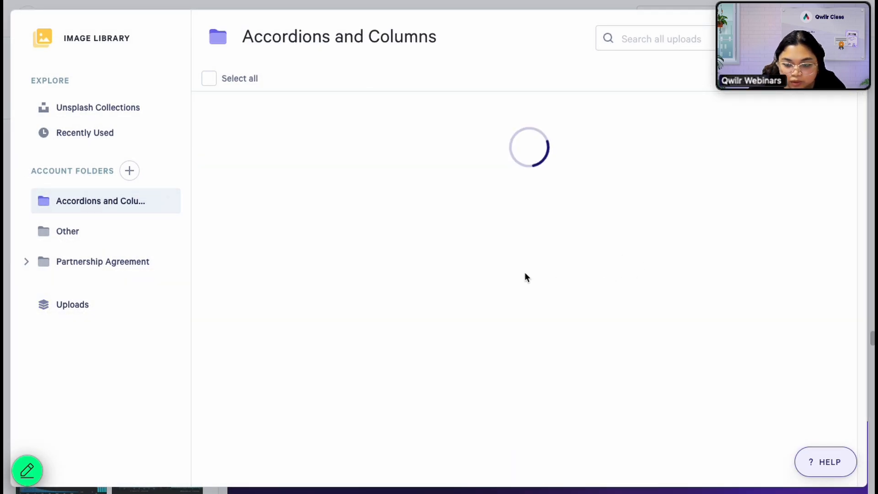
scroll(537, 276, down, 8)
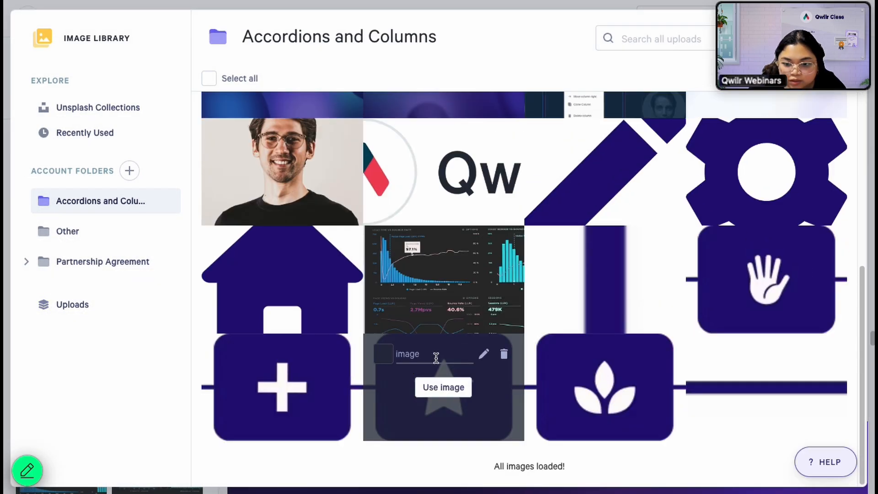
- Insert the star icon in the second column and the plus icon in the third, using the Accordions and Columns image folder
click(445, 385)
click(602, 233)
click(577, 195)
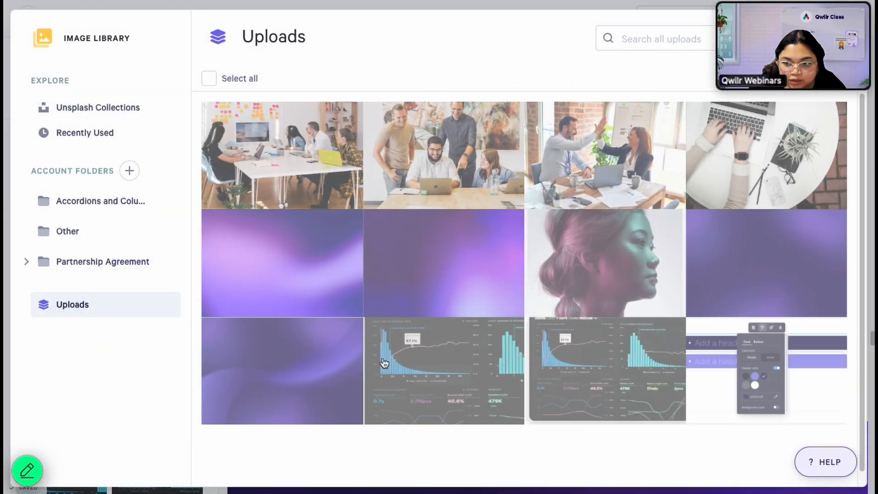
click(112, 202)
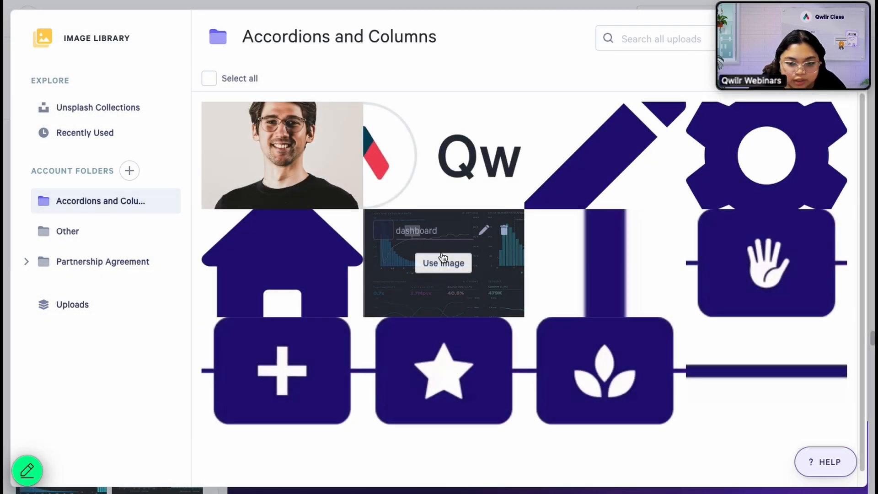
click(281, 368)
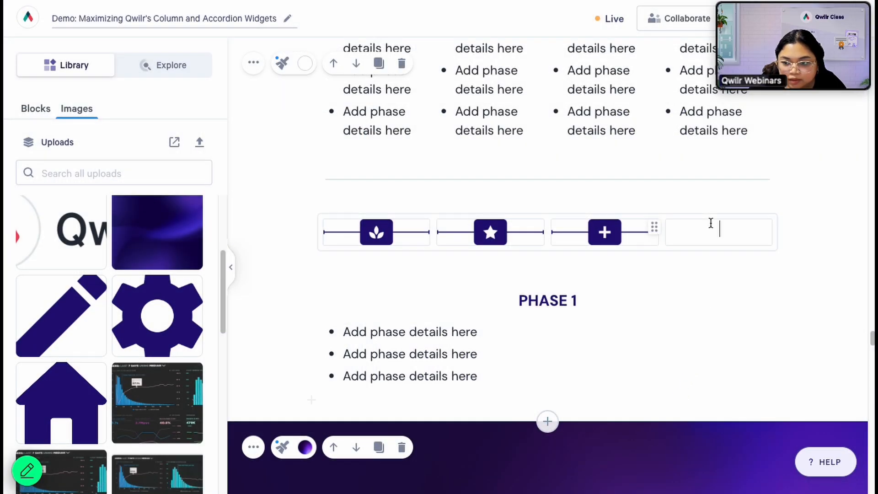
- Insert the hand icon from the Accordions and Columns image folder into the empty fourth column
click(710, 223)
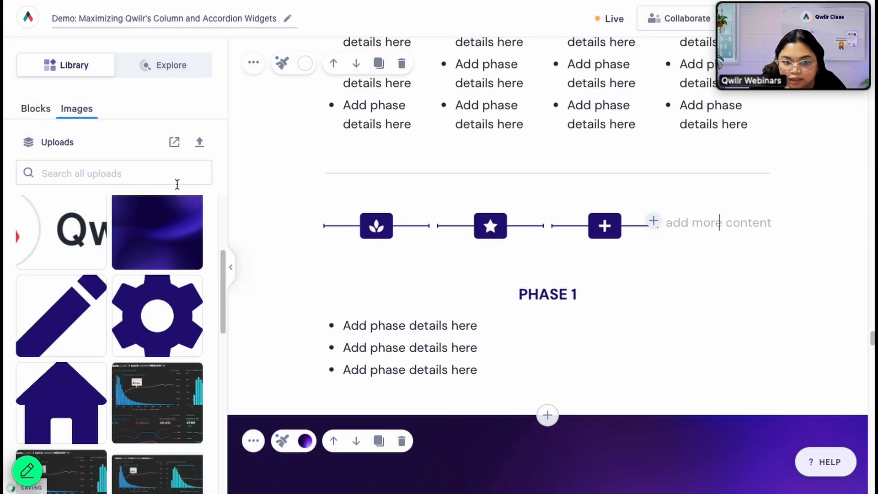
click(174, 142)
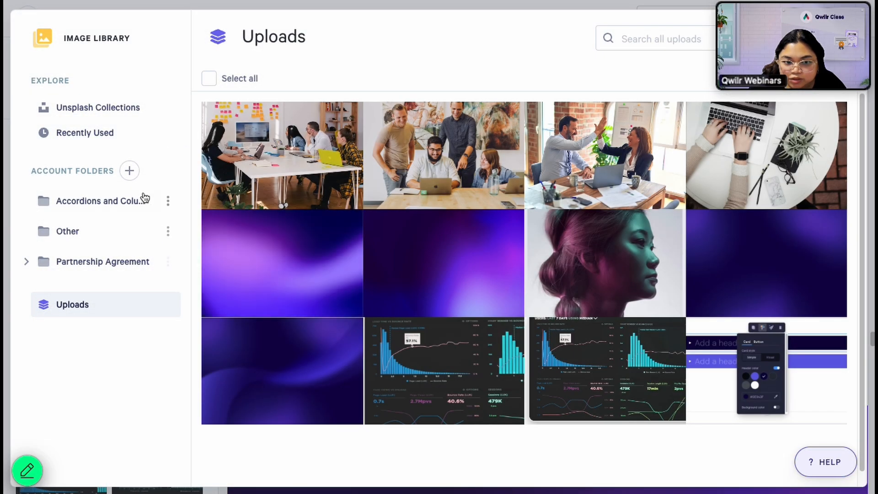
click(144, 198)
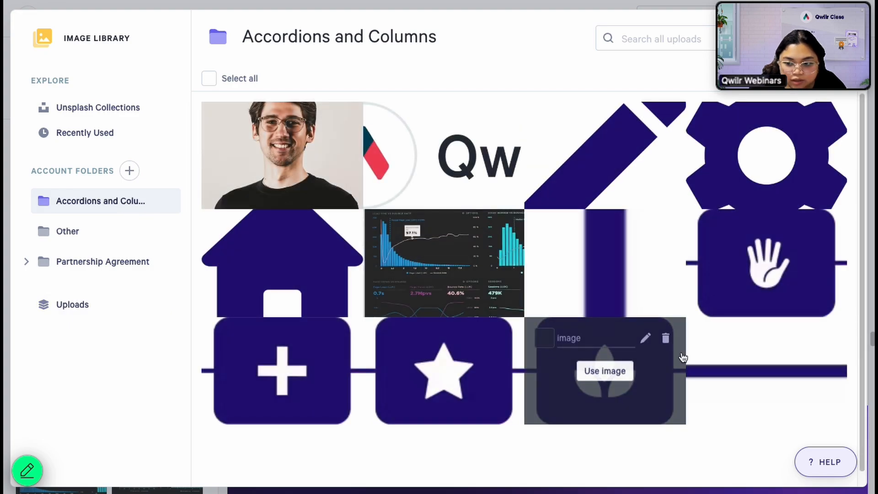
click(767, 263)
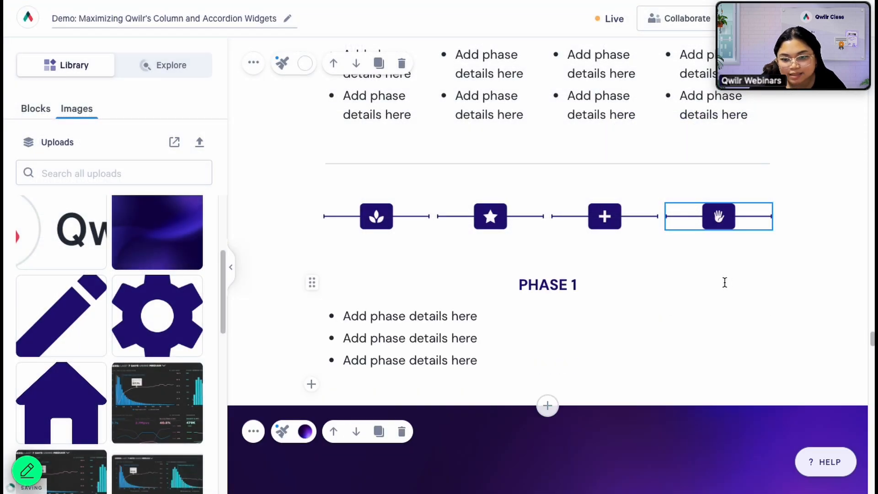
- Move the PHASE 1 heading and its three bullets into the first column, directly under the leaf icon
scroll(535, 264, up, 4)
scroll(392, 303, down, 4)
drag(522, 297, 514, 370)
key(ctrl+c)
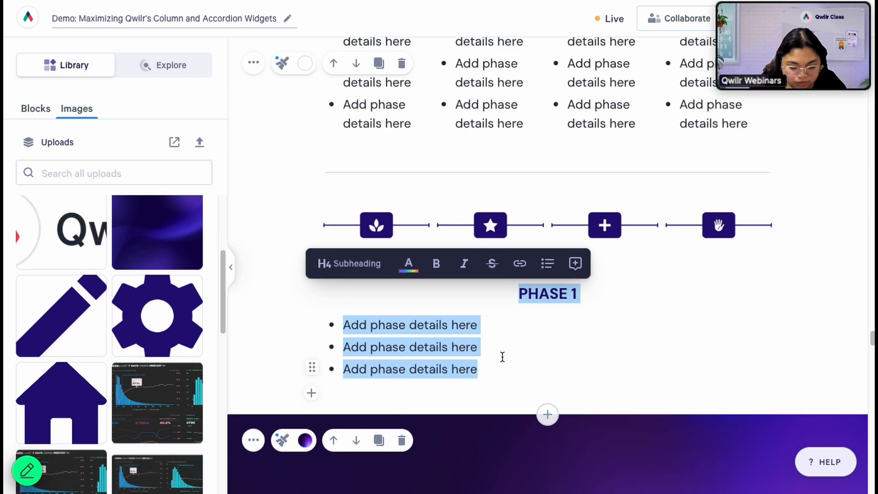
key(BackSpace)
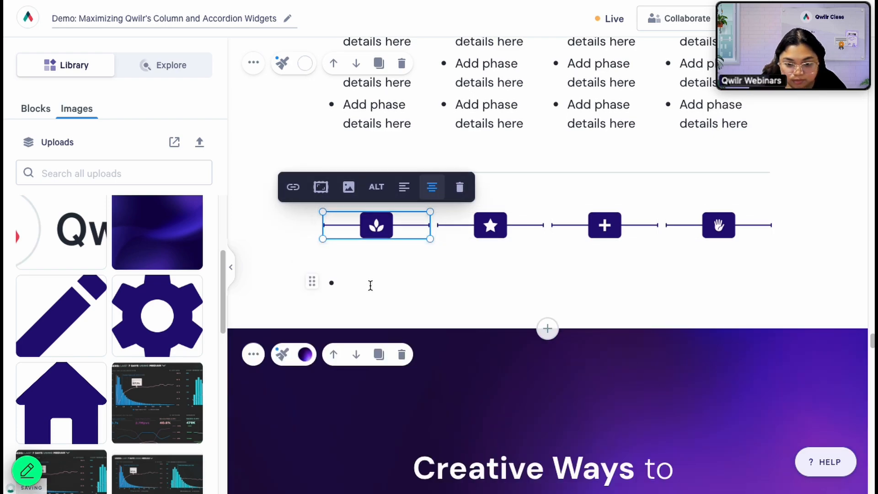
key(BackSpace)
click(394, 239)
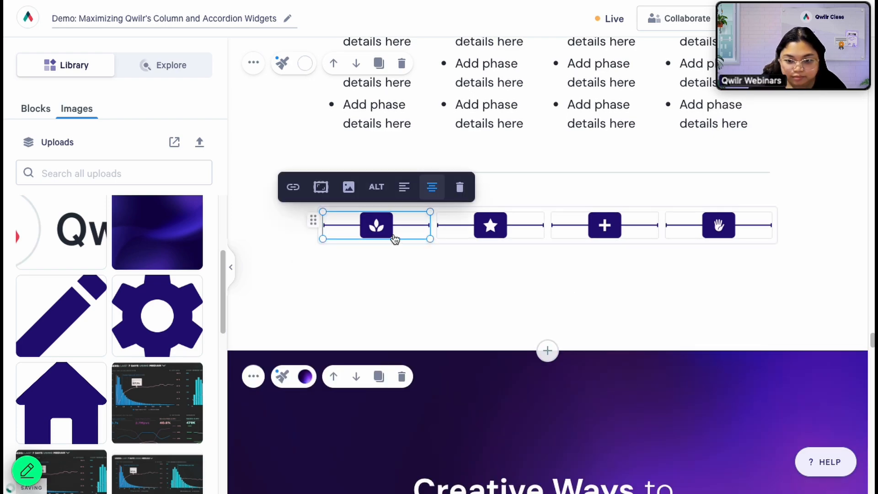
key(ctrl+z)
- Paste the phase heading and bullets under the star icon in the second column and change the heading to PHASE 2
click(469, 226)
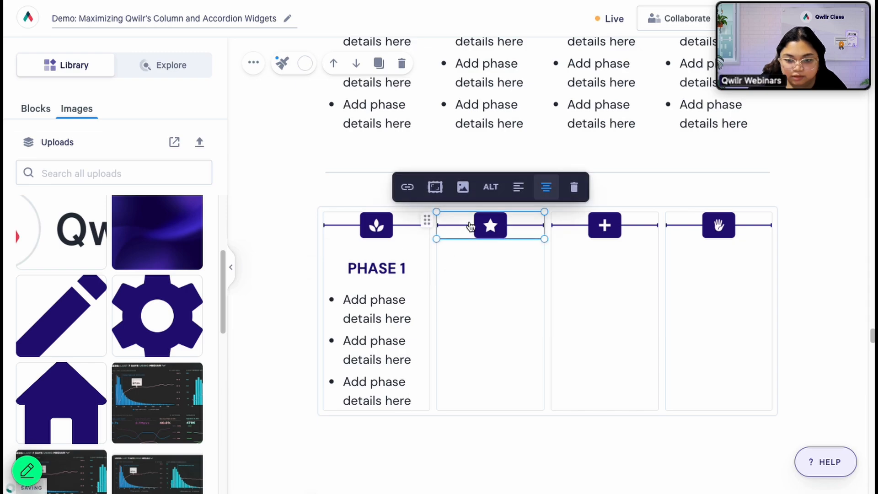
click(231, 267)
click(373, 248)
click(375, 300)
key(ctrl+v)
click(406, 291)
- Paste the phase heading and bullets under the plus icon in the third column and change the heading to PHASE 3
click(516, 251)
click(516, 254)
key(ctrl+v)
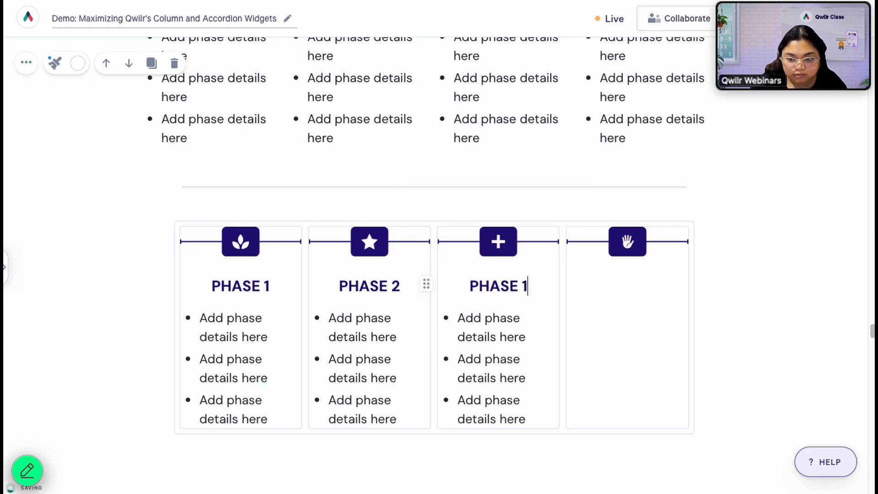
- Paste the phase heading and bullets under the hand icon in the fourth column and change the heading to PHASE 4
click(603, 259)
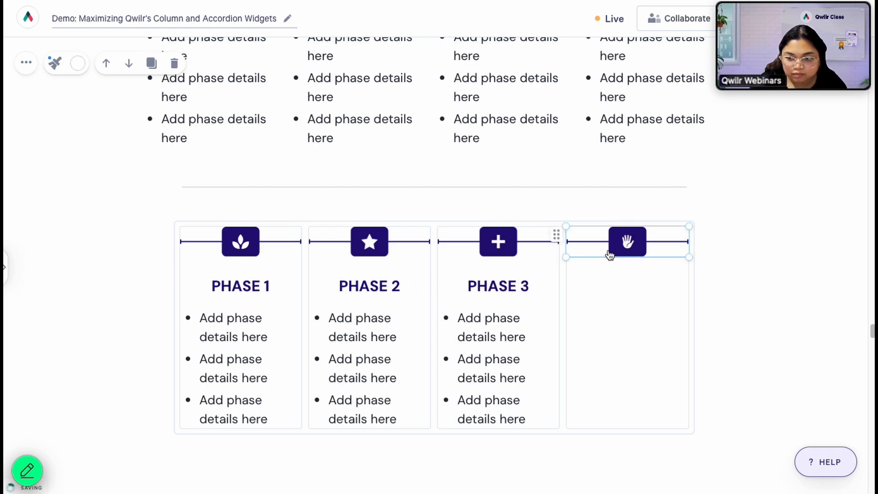
key(ctrl+v)
click(665, 286)
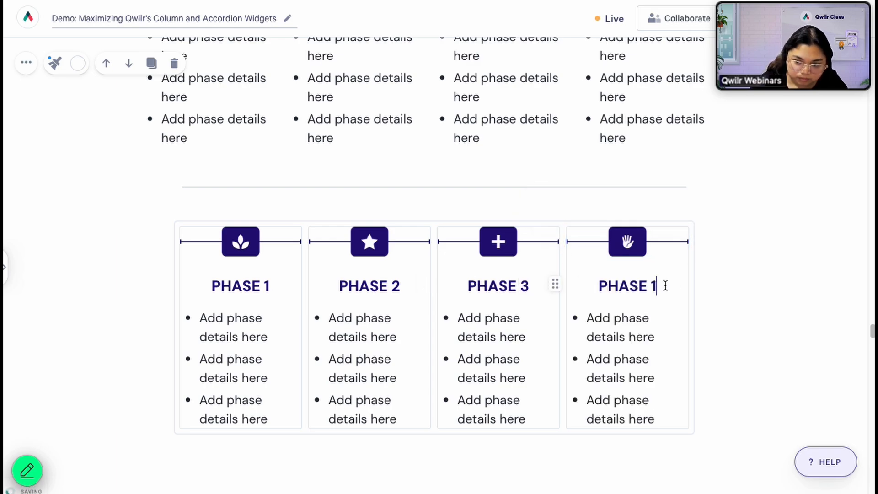
key(BackSpace)
text(4)
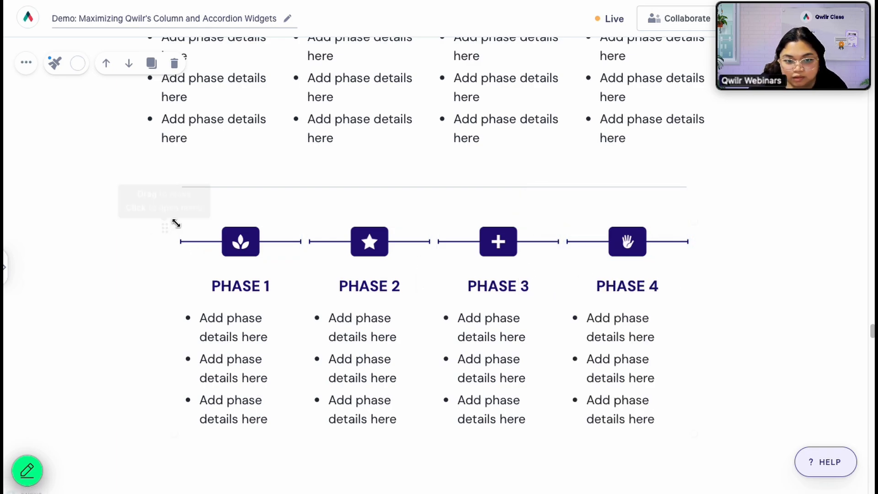
- Widen the four-column icon timeline to match the width of the dotted phase timeline above it
click(184, 223)
drag(174, 221, 151, 221)
click(758, 328)
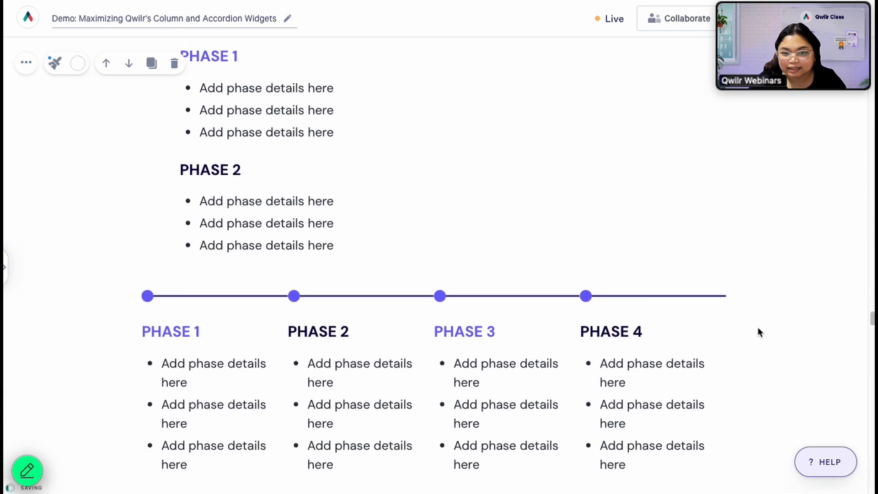
- Examine the icon timeline and the Project Goals & Success Criteria accordions, expanding and collapsing Improved user experience
scroll(757, 327, down, 6)
scroll(365, 320, down, 1)
scroll(233, 276, up, 1)
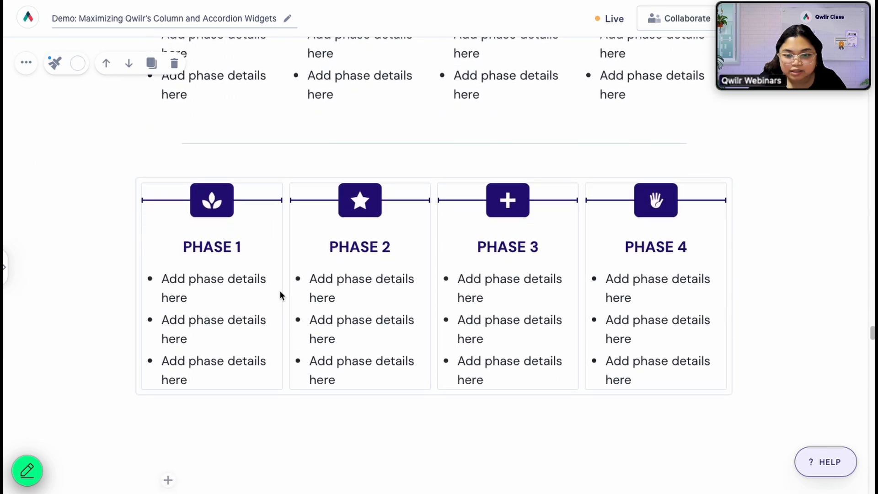
scroll(547, 350, down, 4)
scroll(506, 294, up, 4)
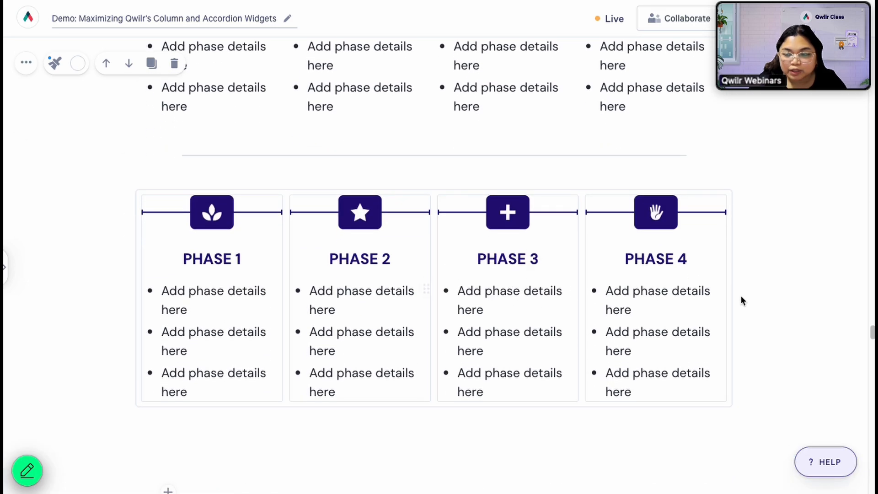
scroll(780, 339, down, 8)
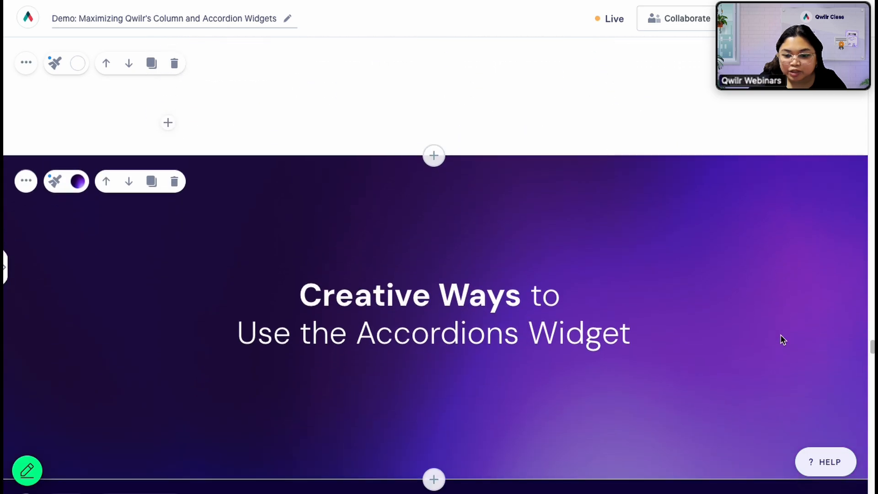
scroll(781, 338, down, 1)
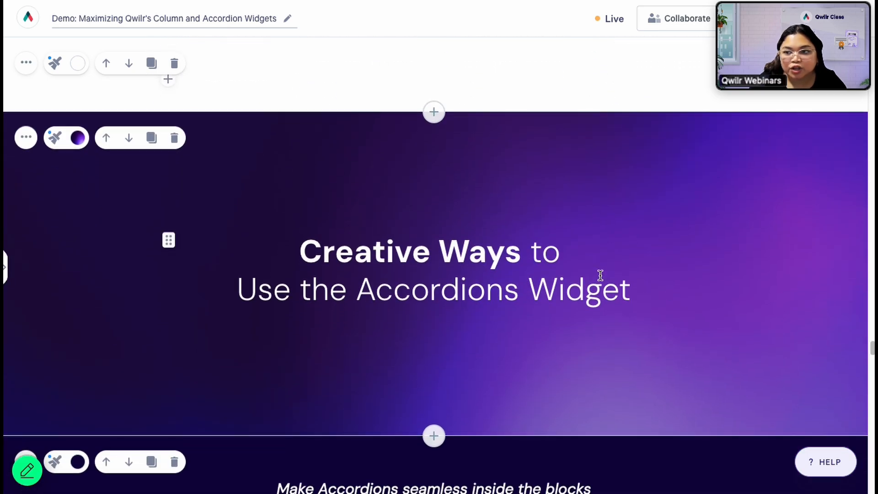
scroll(665, 281, down, 4)
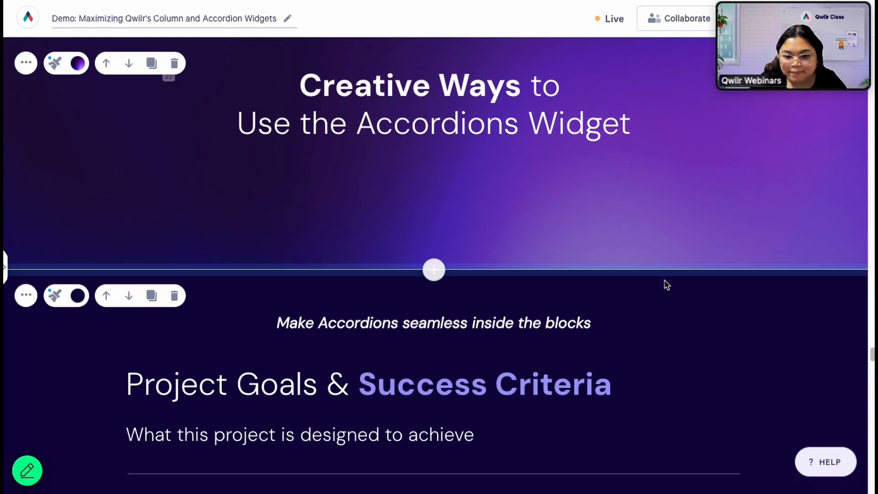
scroll(701, 313, down, 4)
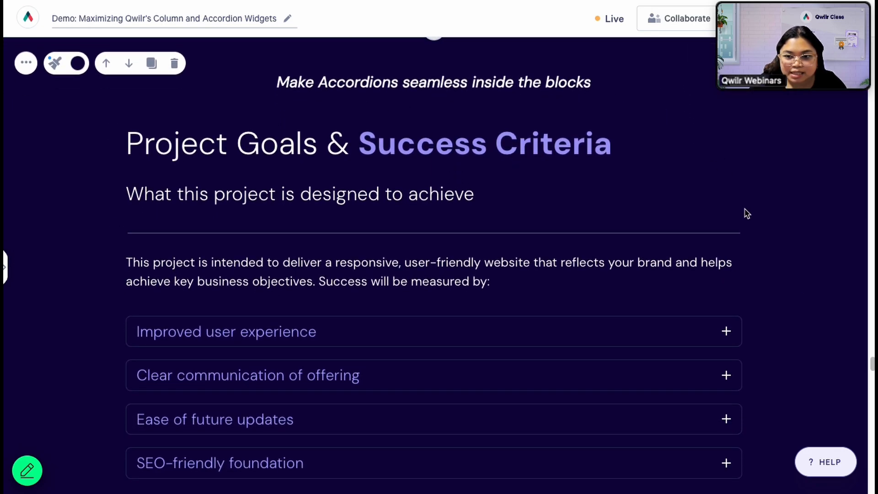
scroll(770, 239, down, 1)
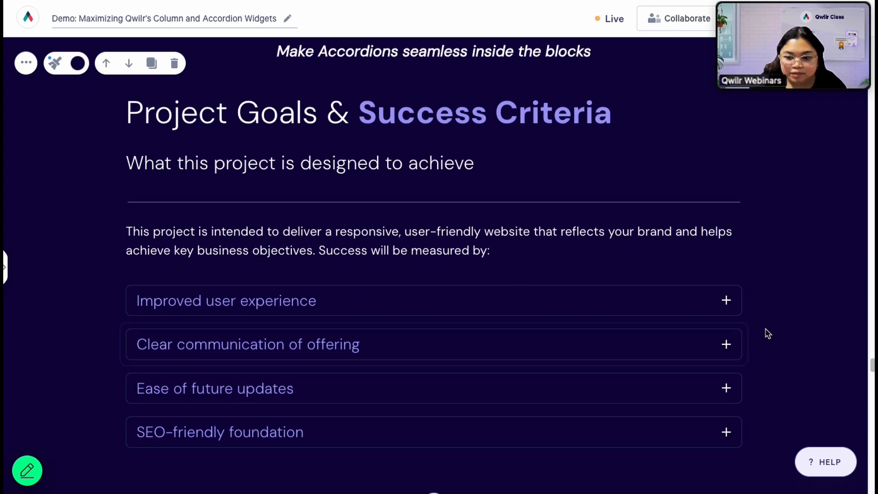
click(726, 302)
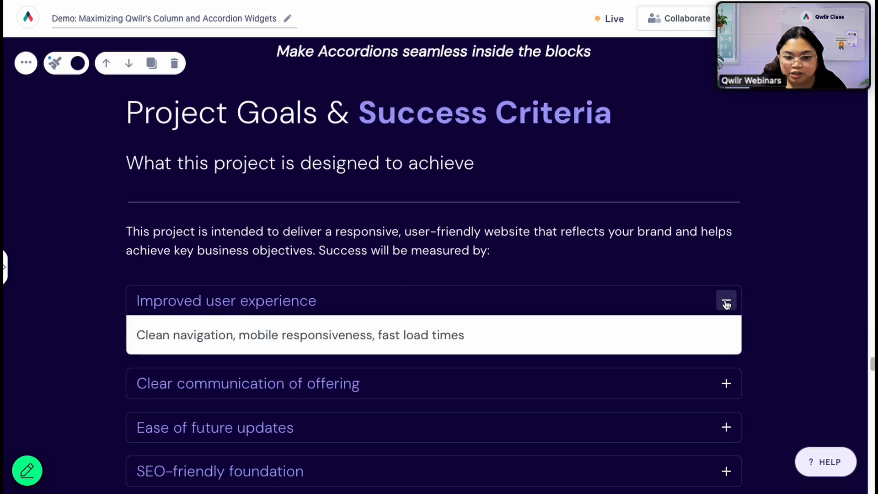
click(727, 303)
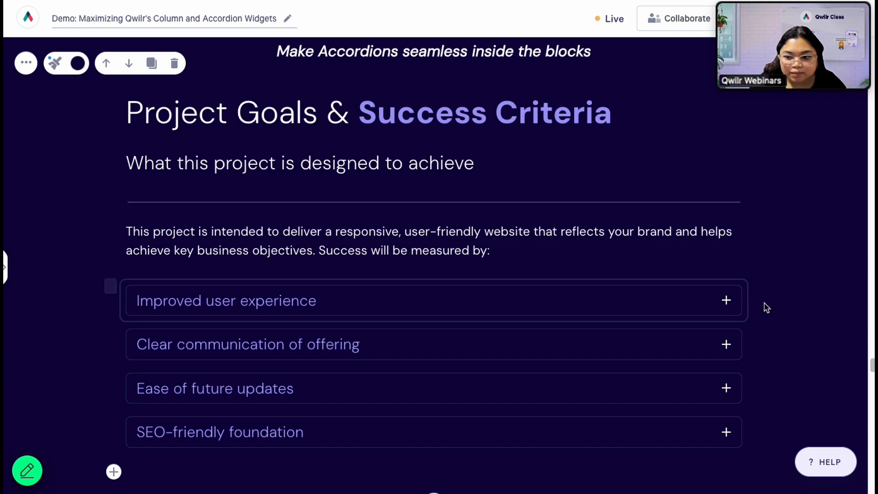
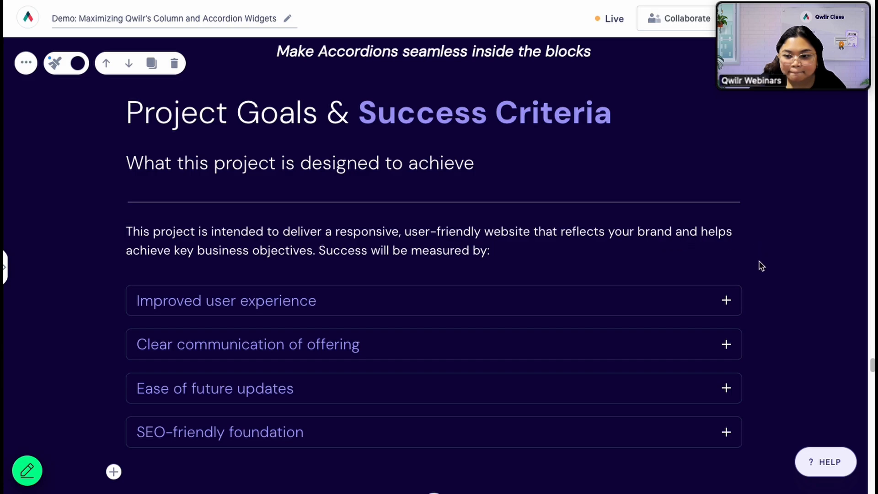
- Copy the Project Goals & Success Criteria heading, subheading, divider and intro paragraph into the empty dark block below
scroll(760, 265, down, 3)
scroll(761, 265, up, 4)
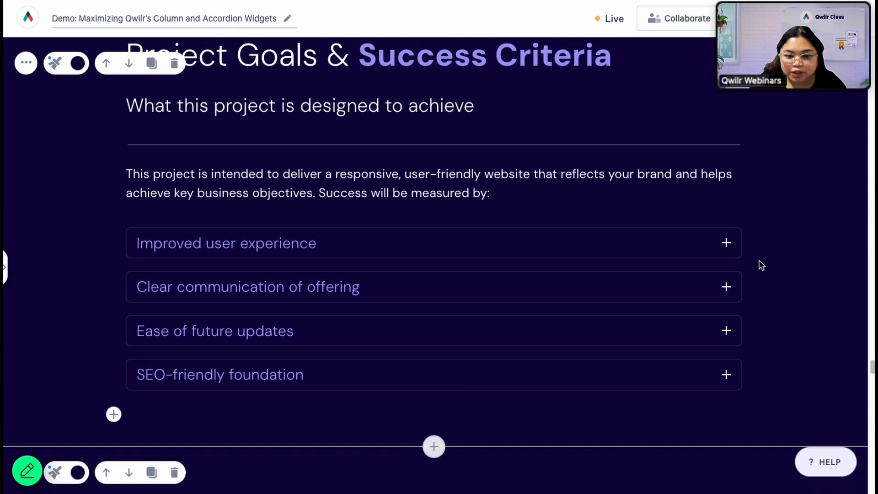
drag(129, 158, 502, 298)
key(ctrl+c)
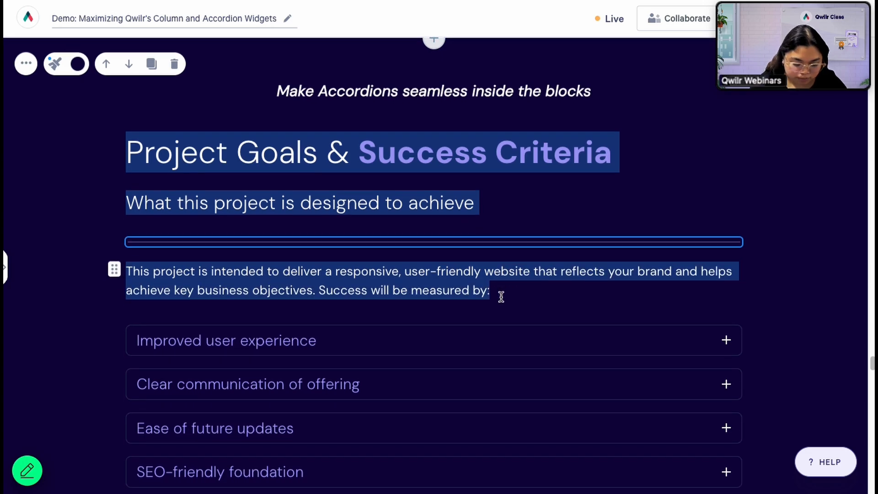
scroll(501, 297, down, 1)
scroll(433, 258, down, 4)
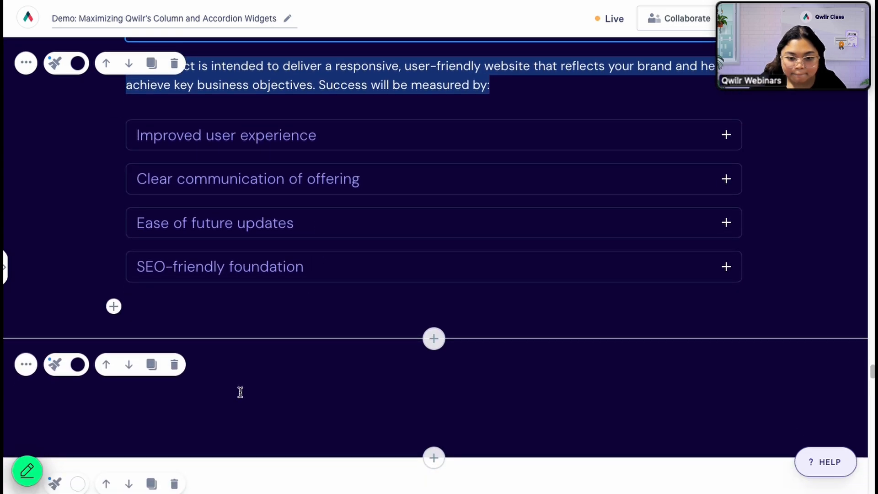
click(230, 417)
key(ctrl+v)
- Change the pasted Project Goals & Success Criteria heading to the H2 Subtitle style
scroll(385, 359, up, 4)
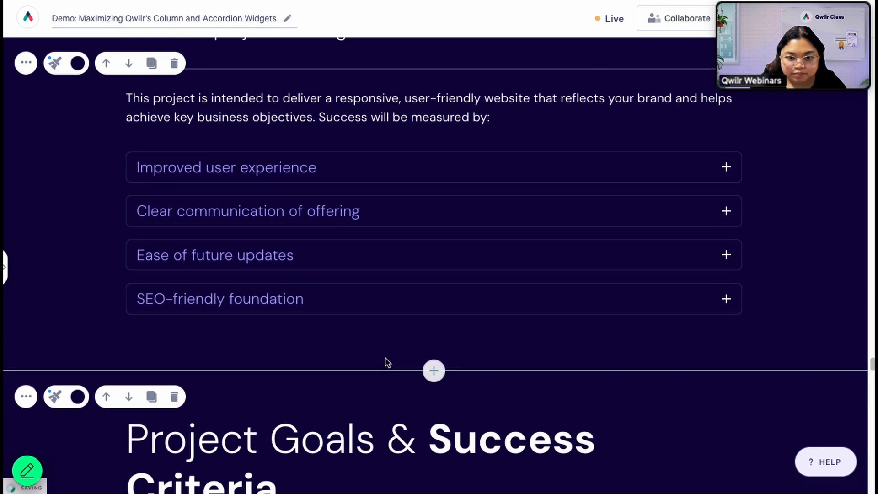
scroll(385, 359, down, 5)
drag(242, 320, 270, 320)
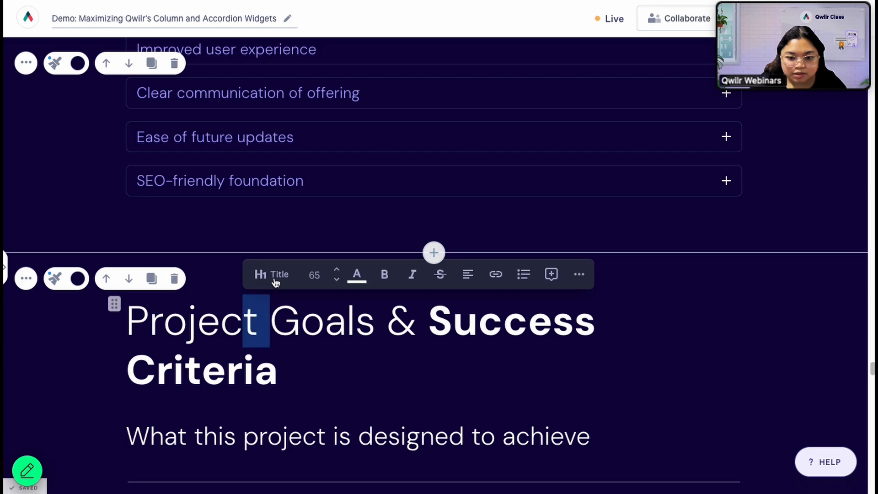
click(272, 275)
click(278, 76)
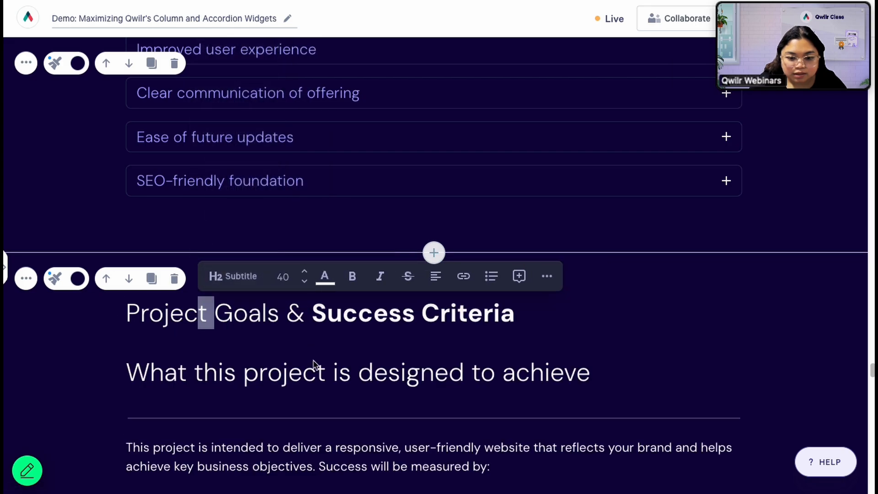
- Compare the styling of the Success Criteria heading text in the pasted section with the original section above
click(314, 316)
drag(315, 316, 513, 315)
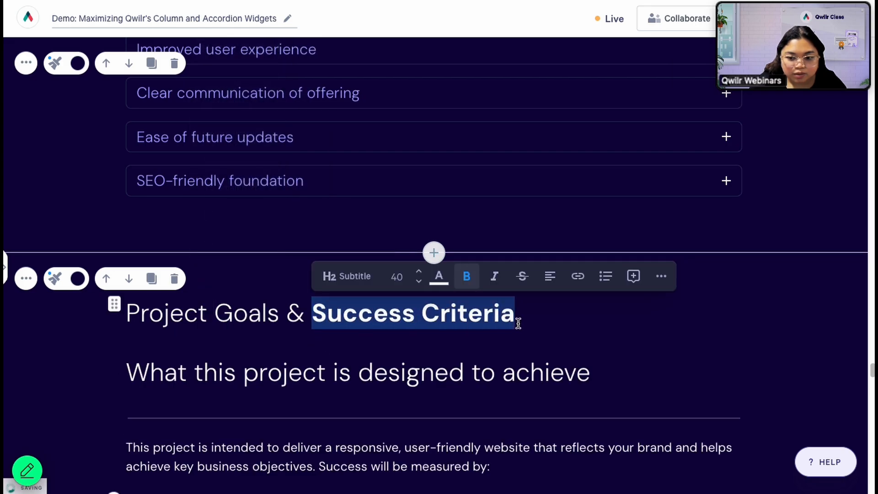
scroll(500, 377, up, 5)
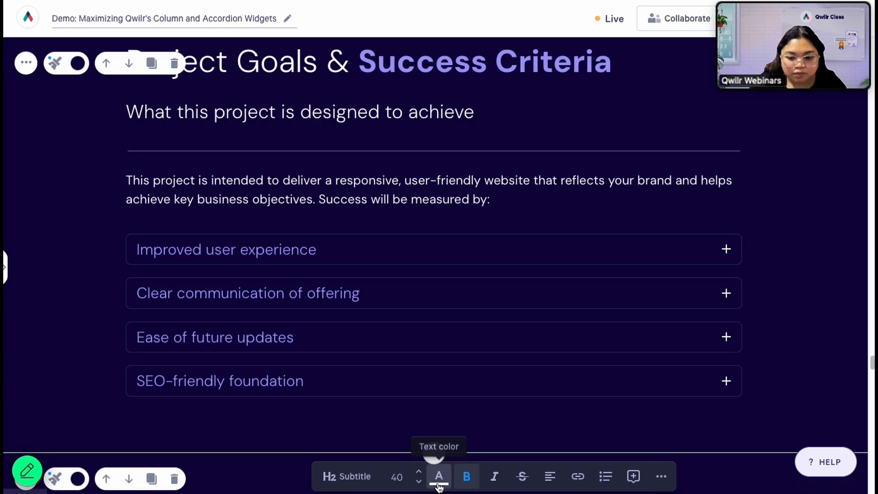
scroll(482, 456, down, 2)
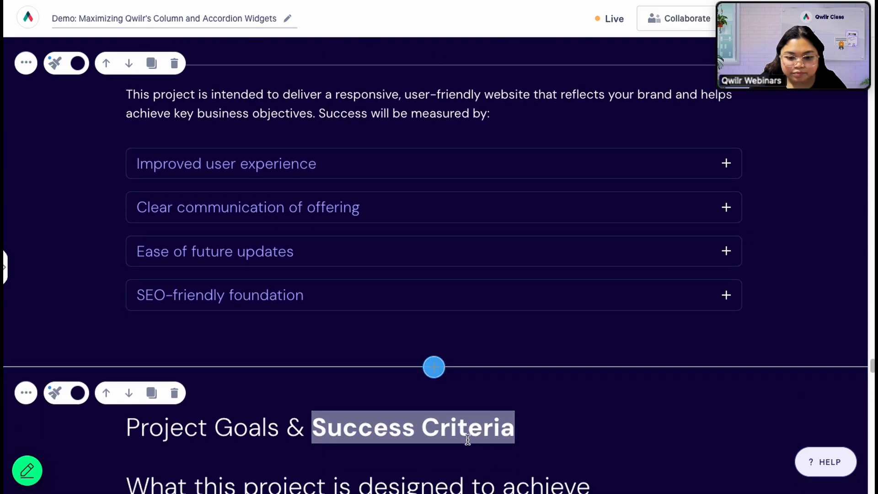
scroll(466, 438, down, 8)
scroll(467, 440, down, 4)
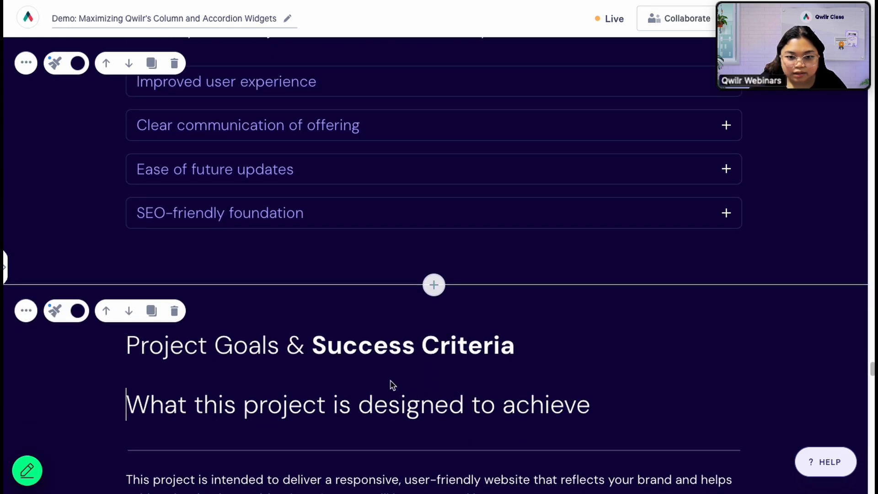
scroll(391, 384, up, 1)
scroll(391, 386, down, 5)
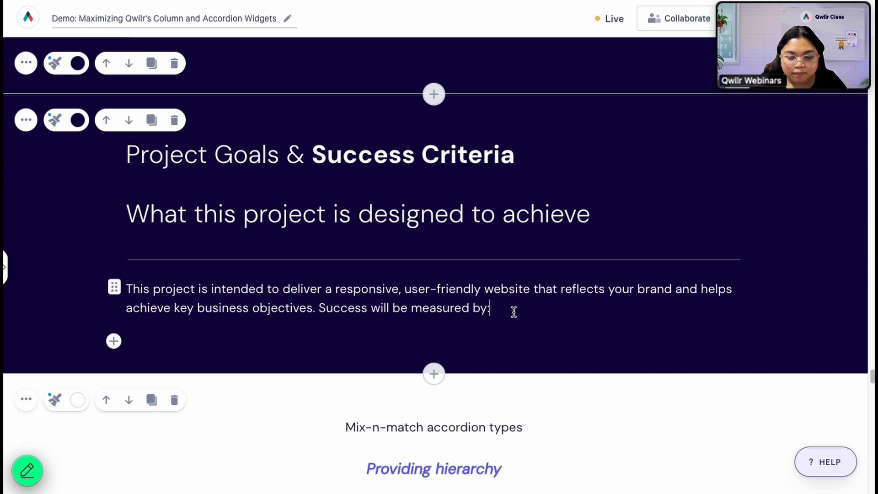
scroll(512, 310, up, 8)
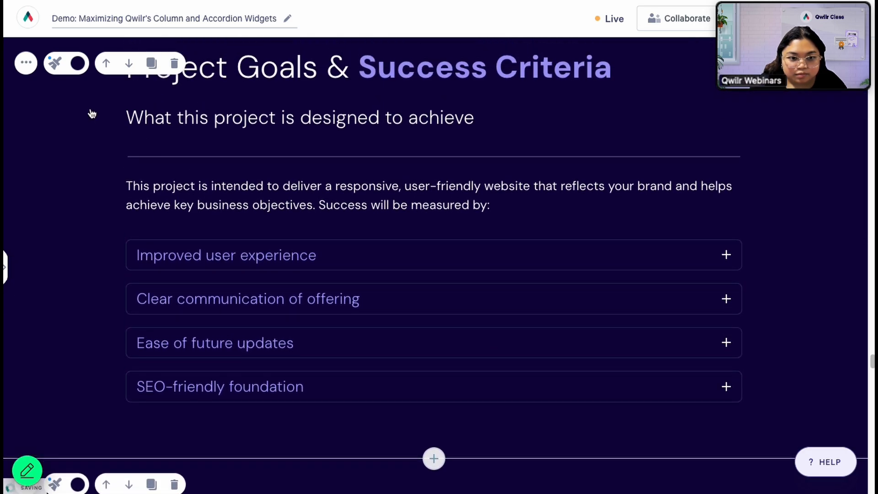
- Copy the accent text color code #A8A4FF from the original section's text style settings
click(55, 62)
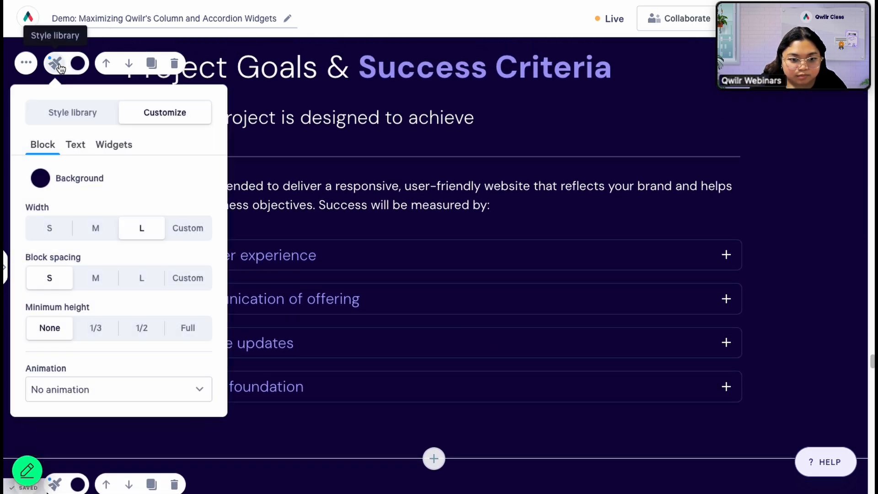
click(76, 147)
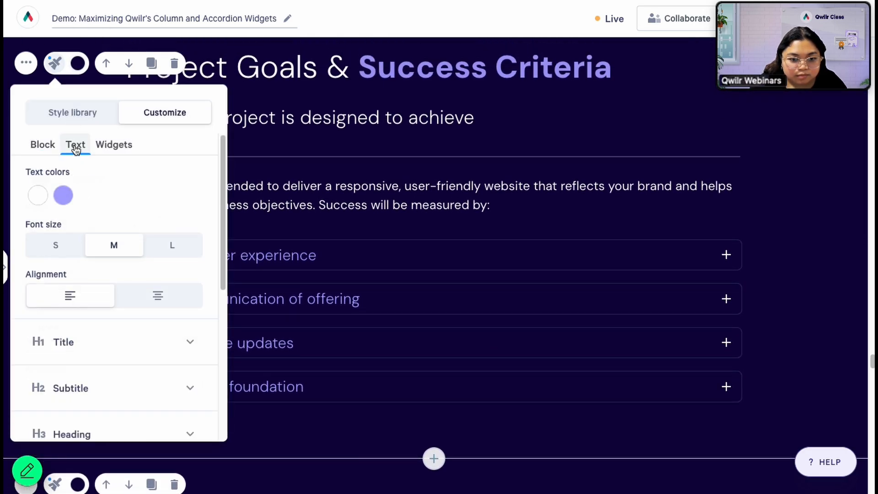
click(63, 195)
click(109, 408)
key(ctrl+c)
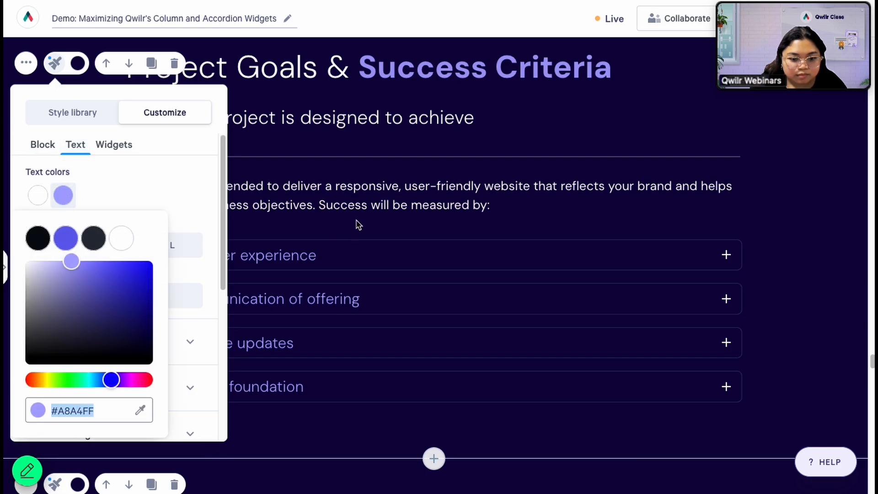
- Apply the copied color #A8A4FF to the words Success Criteria in the pasted heading
scroll(392, 110, down, 6)
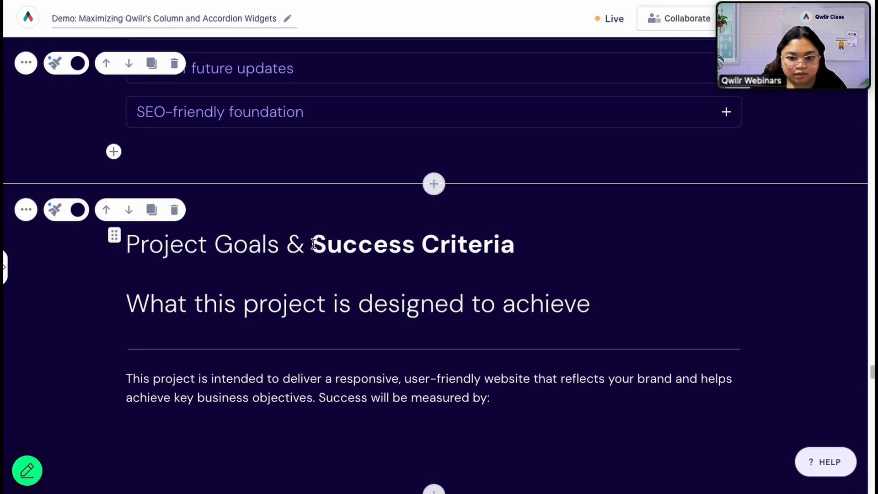
drag(314, 244, 529, 251)
click(439, 210)
click(442, 429)
key(ctrl+v)
click(247, 252)
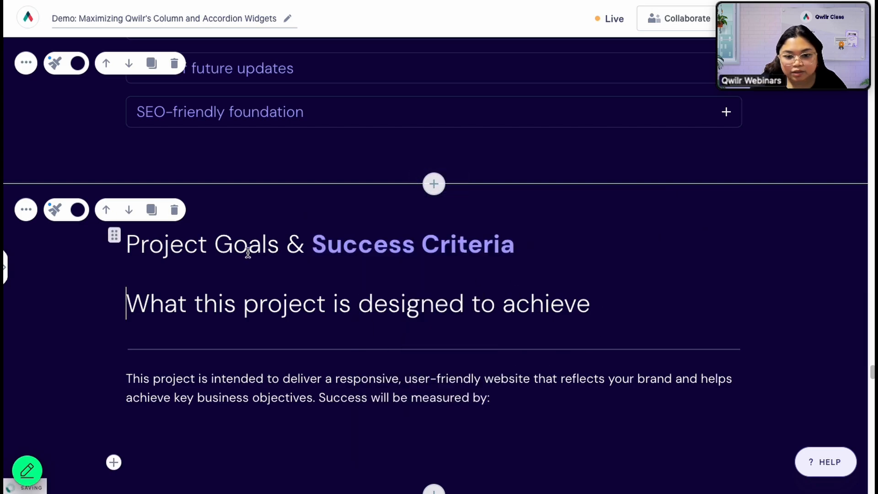
- Change the pasted subheading "What this project is designed to achieve" to the H3 Heading style
scroll(339, 294, up, 6)
scroll(339, 297, down, 6)
drag(269, 313, 339, 295)
click(301, 269)
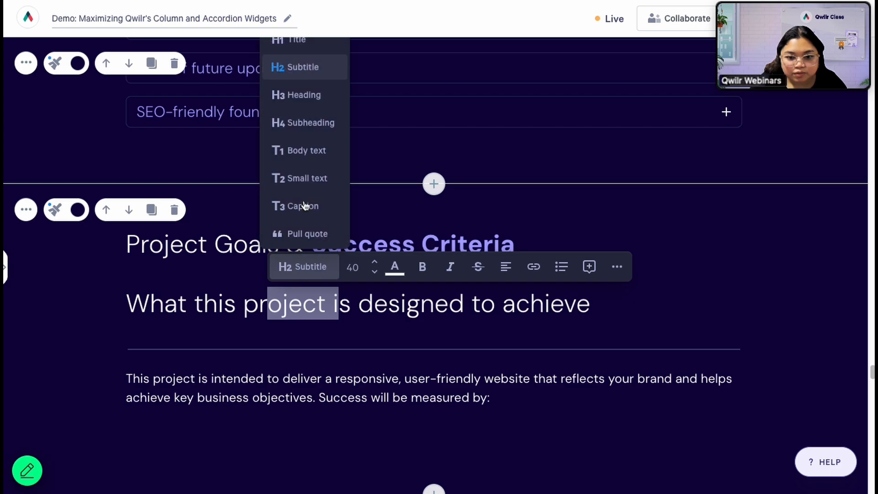
click(311, 123)
click(271, 259)
click(254, 91)
click(404, 299)
scroll(403, 300, up, 7)
scroll(403, 302, down, 7)
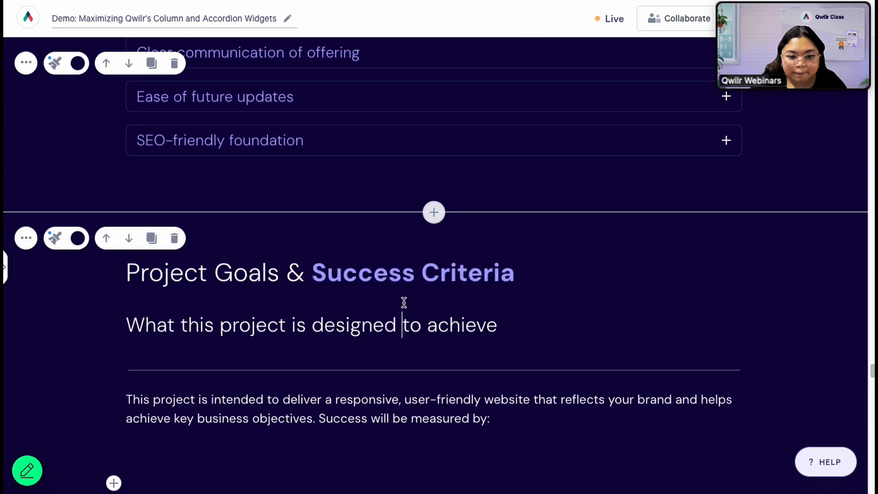
- Insert an accordion widget below the intro paragraph of the pasted section
click(467, 375)
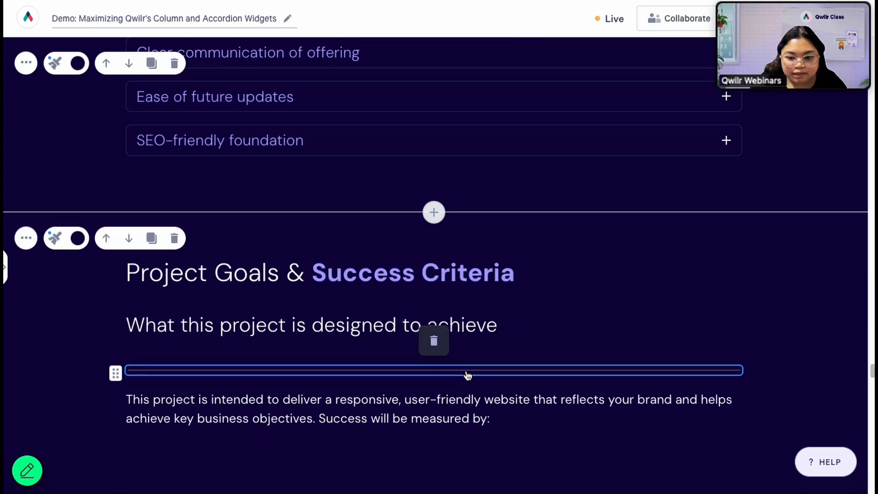
scroll(450, 378, up, 3)
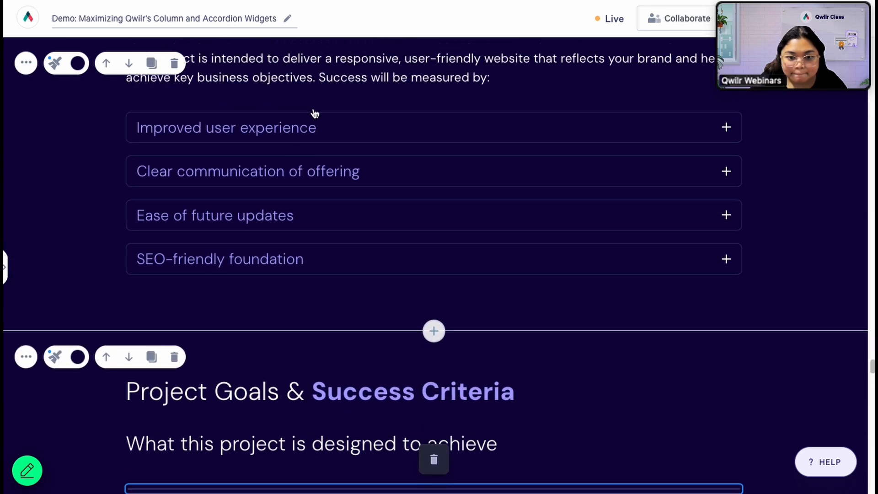
scroll(293, 251, down, 5)
click(215, 365)
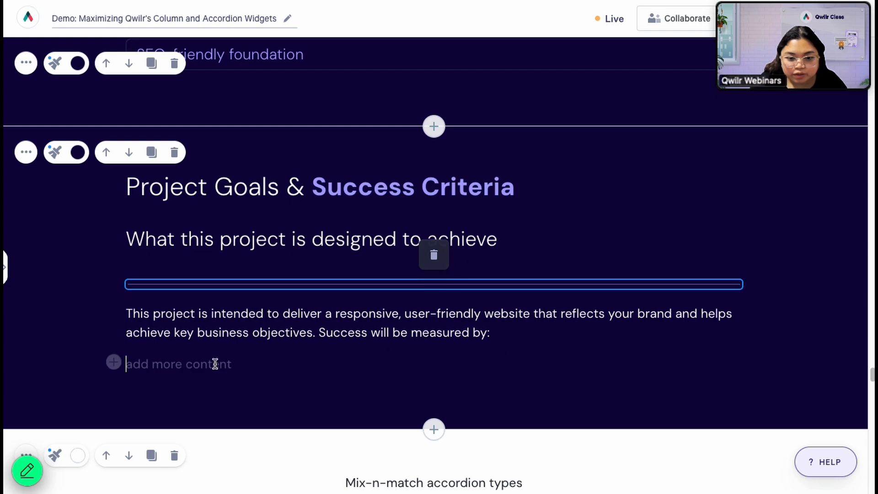
click(114, 363)
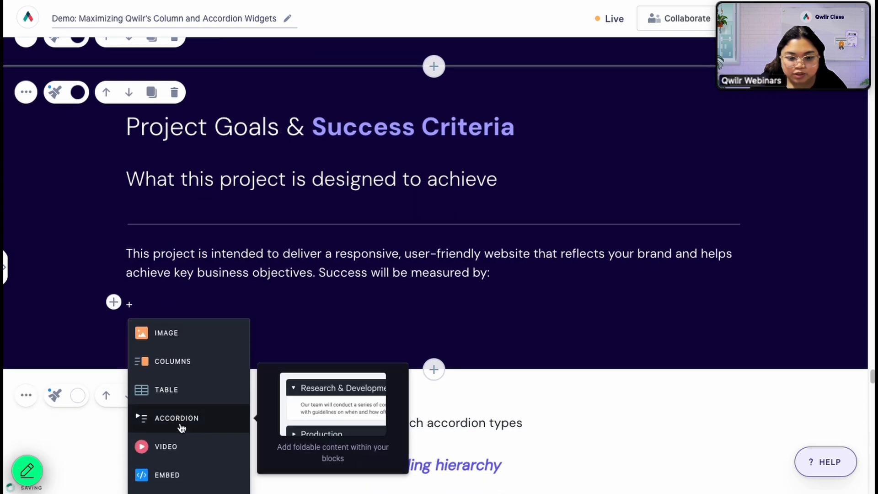
click(186, 426)
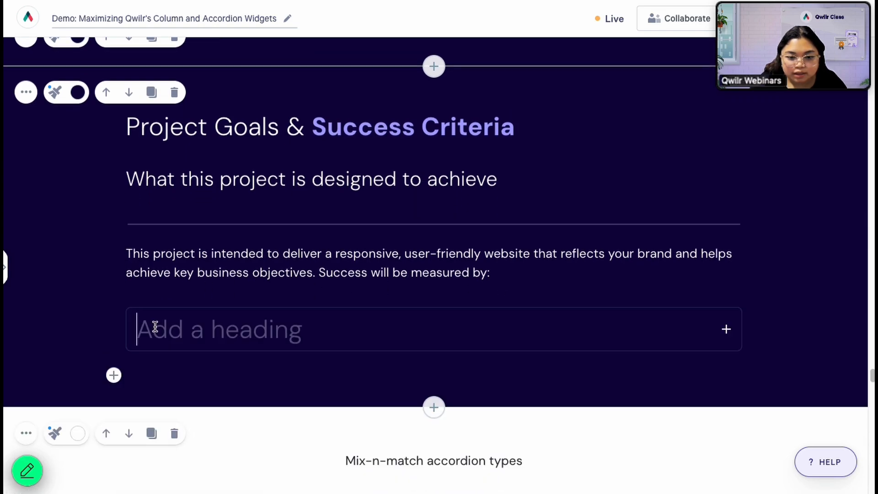
- Set the new accordion's header color to the purple swatch #635FED
click(186, 309)
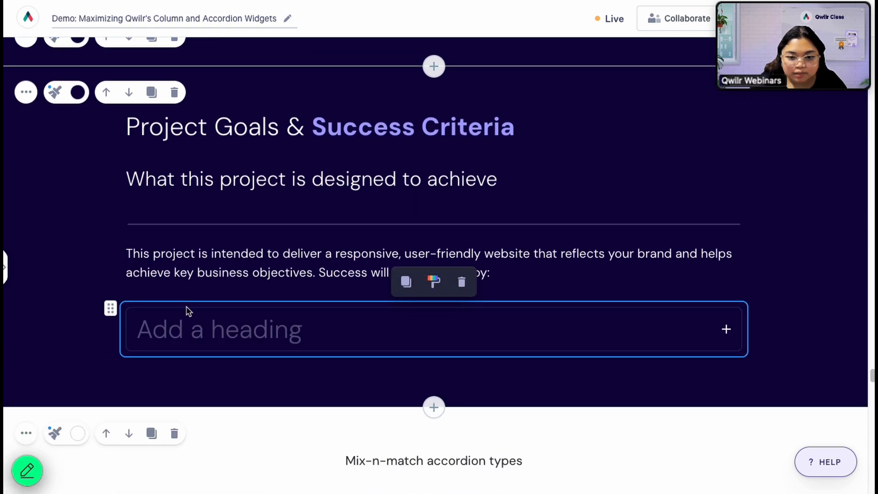
click(431, 282)
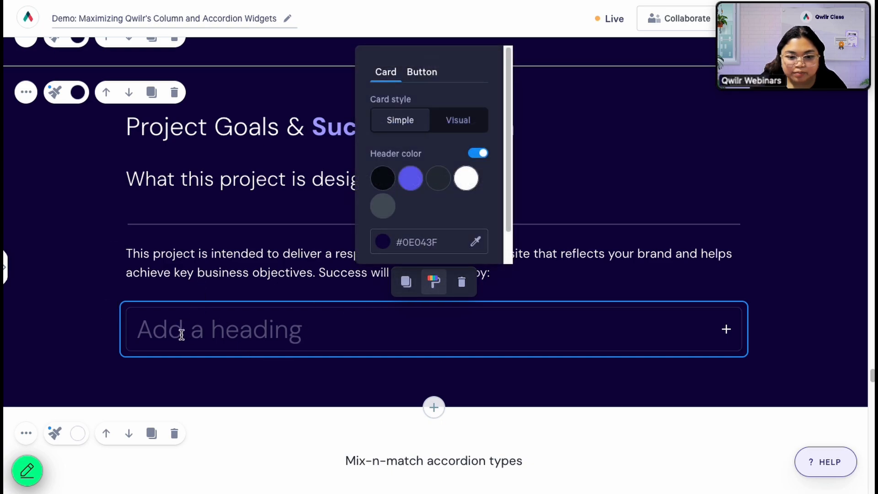
click(414, 185)
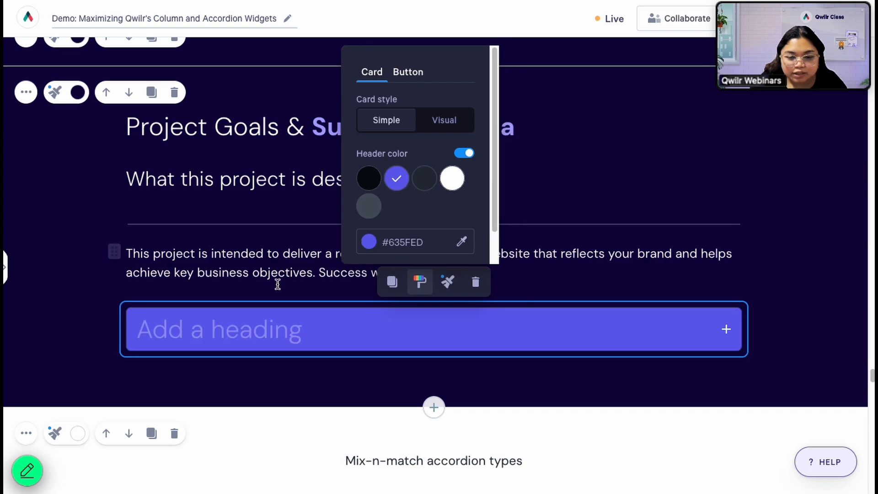
click(427, 327)
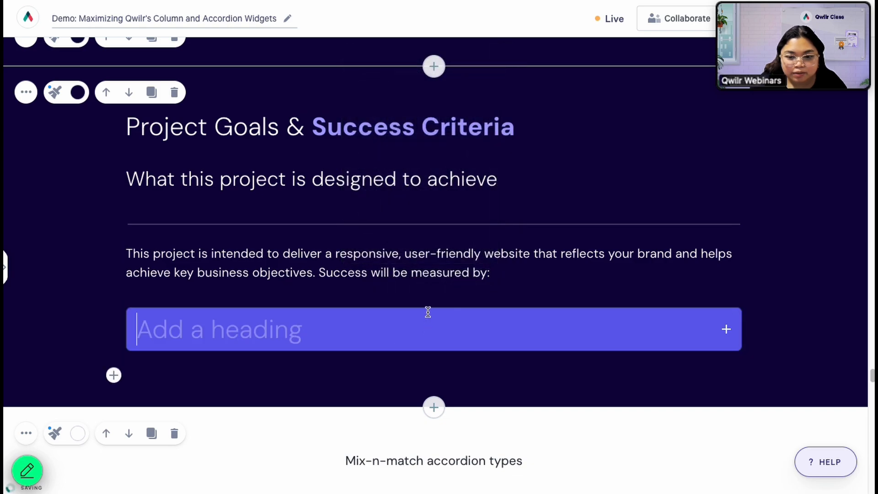
- Match the accordion's header color to the block's dark background by sampling #0E043F with the eyedropper
click(362, 308)
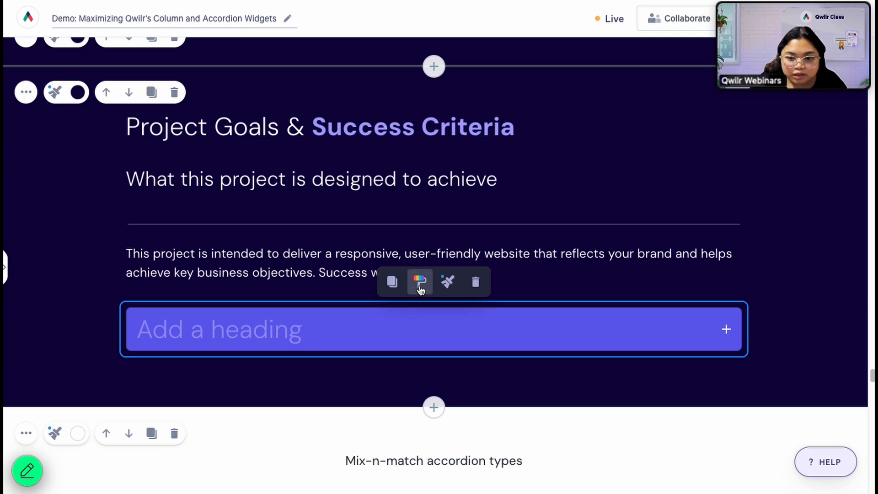
click(420, 282)
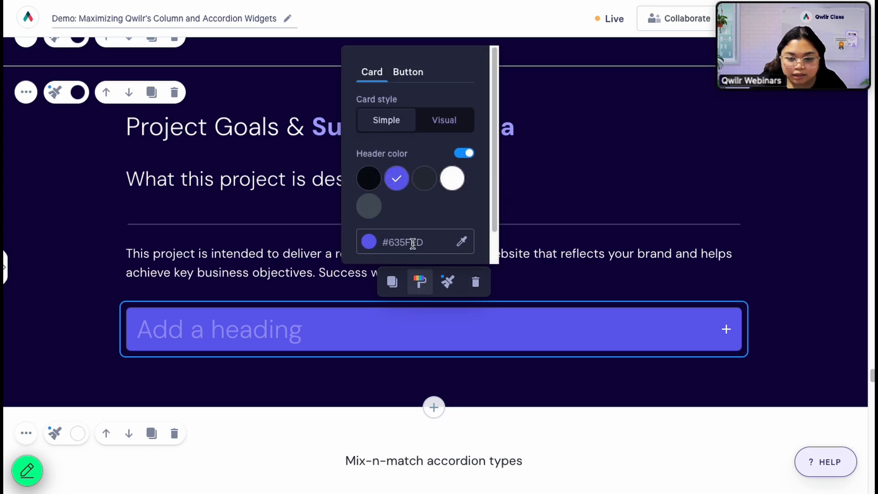
click(466, 245)
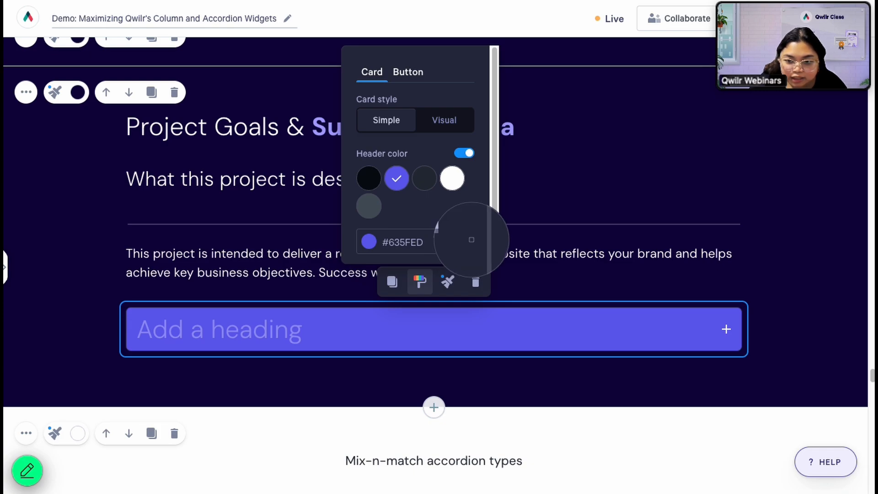
click(561, 191)
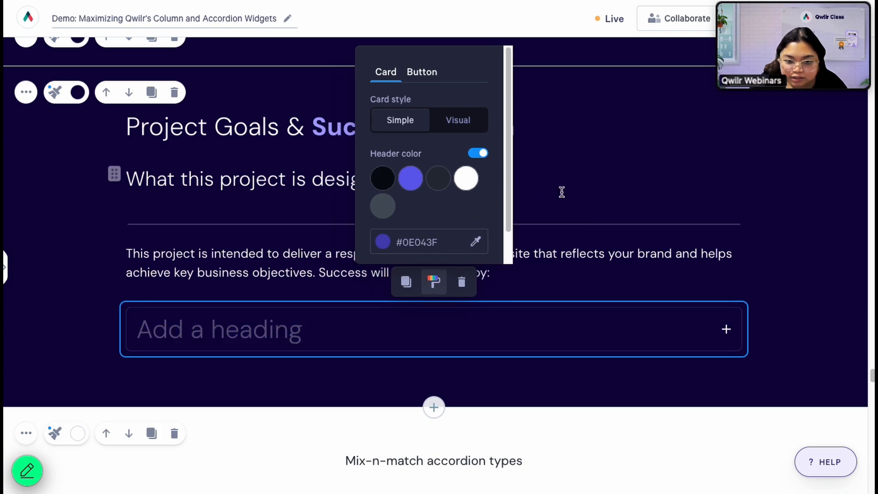
scroll(610, 280, up, 3)
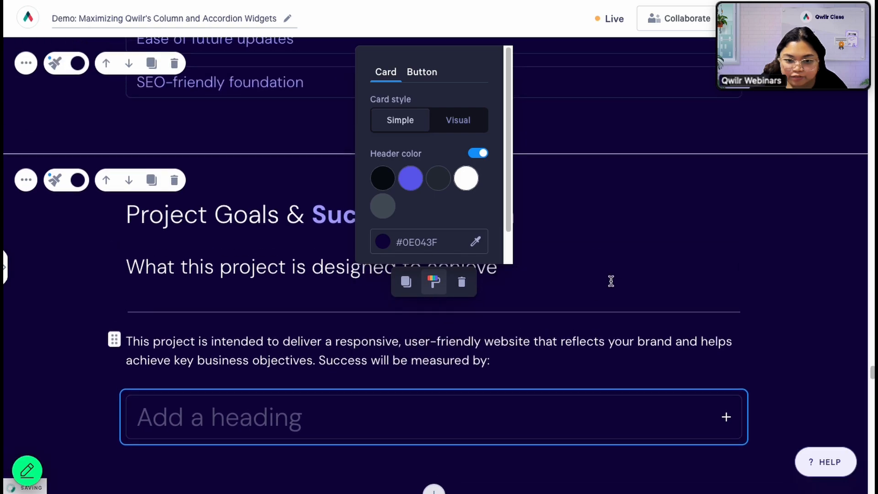
scroll(610, 284, down, 3)
click(583, 328)
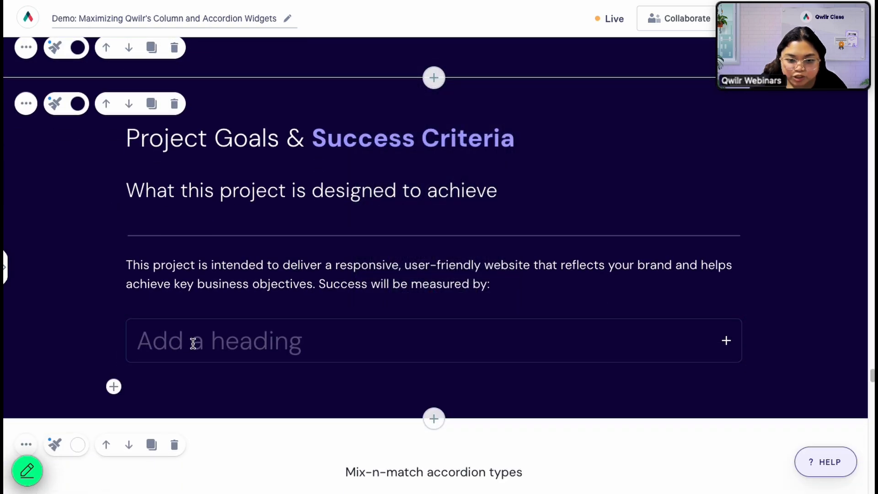
- Copy the heading "Improved user experience" from the original accordion into the new accordion's heading
scroll(192, 342, up, 5)
scroll(192, 343, down, 6)
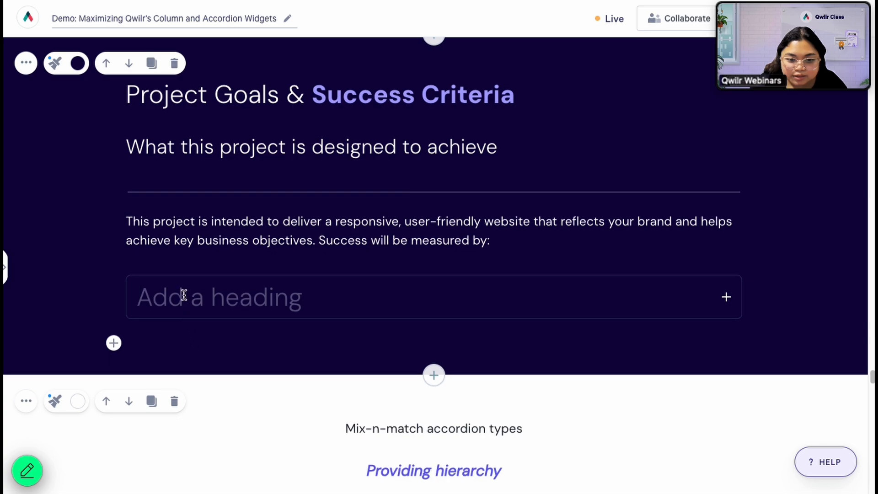
key(ctrl+v)
scroll(269, 290, up, 7)
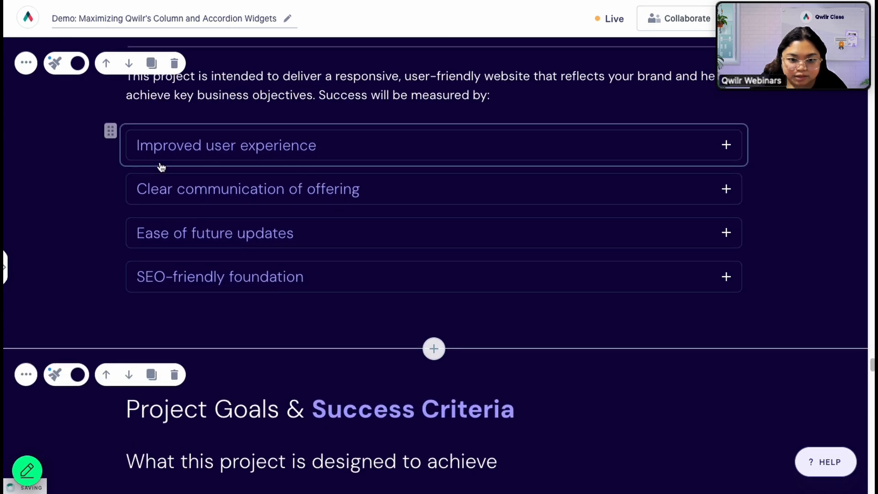
drag(137, 145, 348, 141)
key(ctrl+c)
scroll(219, 343, down, 4)
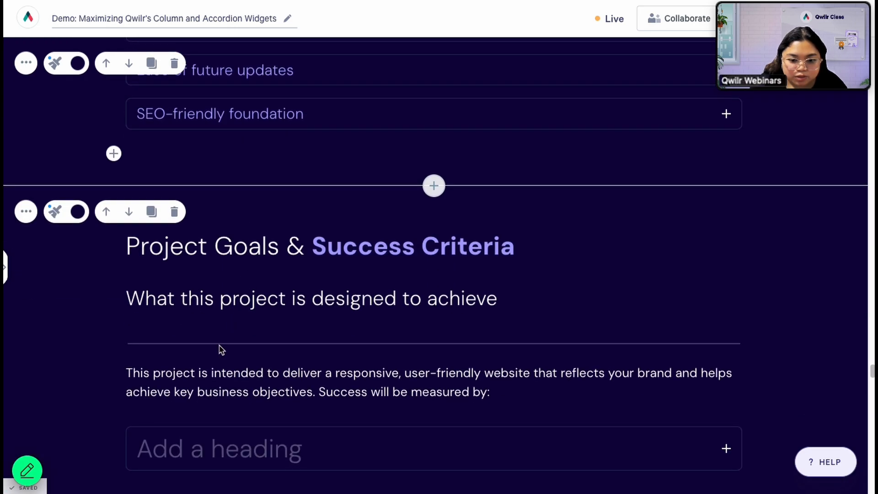
click(215, 445)
key(ctrl+v)
scroll(183, 412, down, 2)
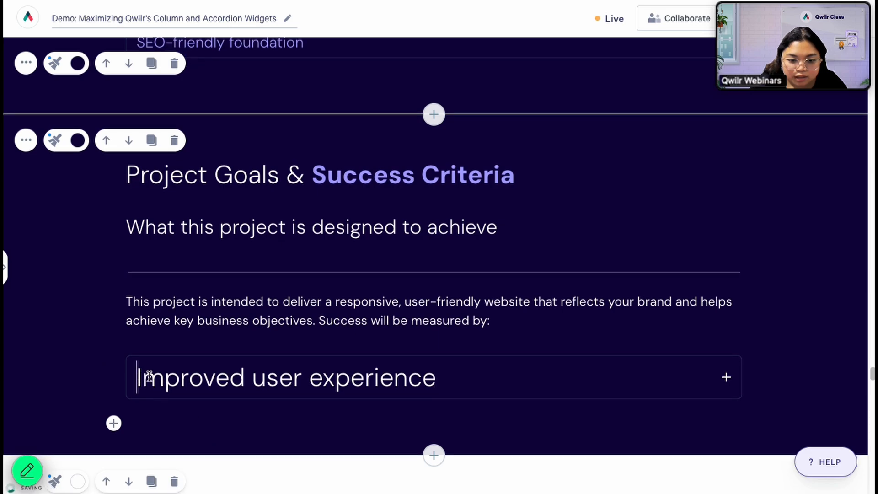
- Change the new accordion's "Improved user experience" heading to the H4 Subheading style
drag(138, 377, 482, 384)
click(169, 349)
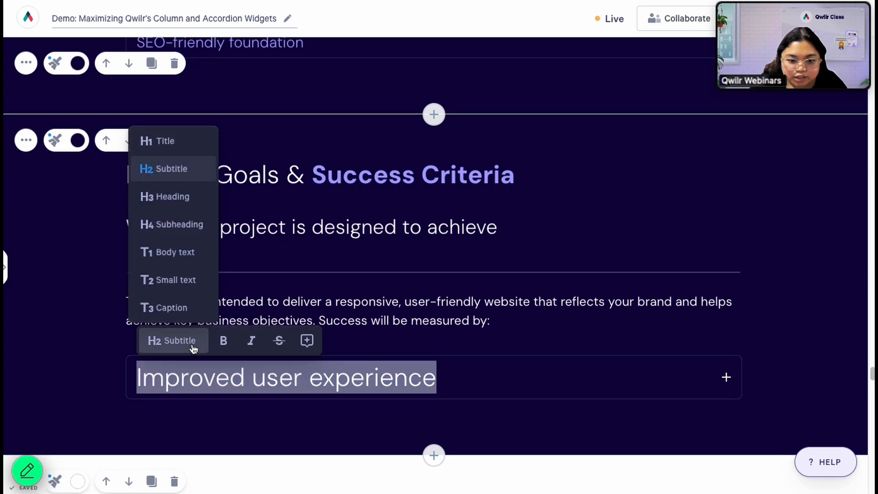
click(188, 231)
click(418, 322)
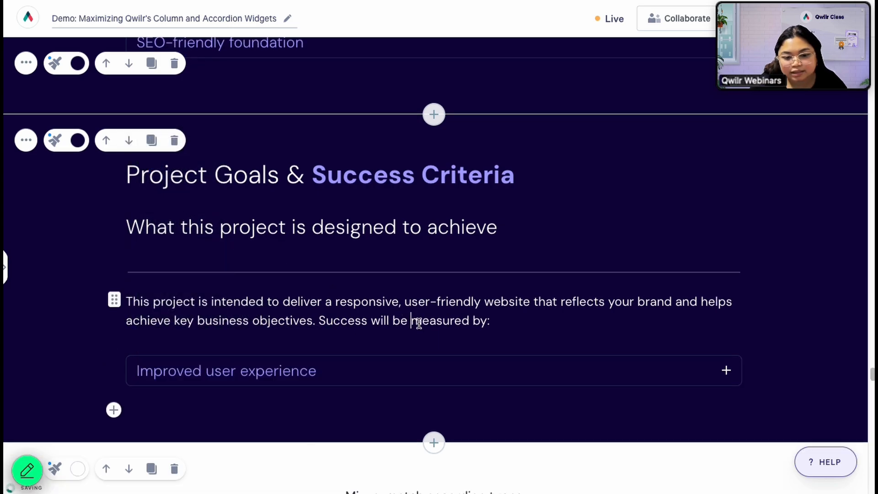
scroll(417, 320, down, 2)
scroll(417, 320, up, 7)
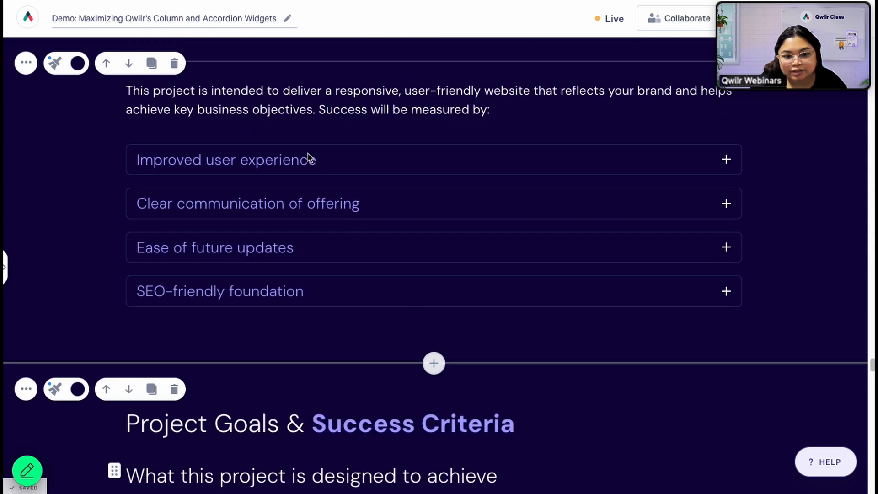
- Examine the recreated Project Goals section and the "Providing hierarchy" example of image accordions in decreasing heights
scroll(391, 305, down, 5)
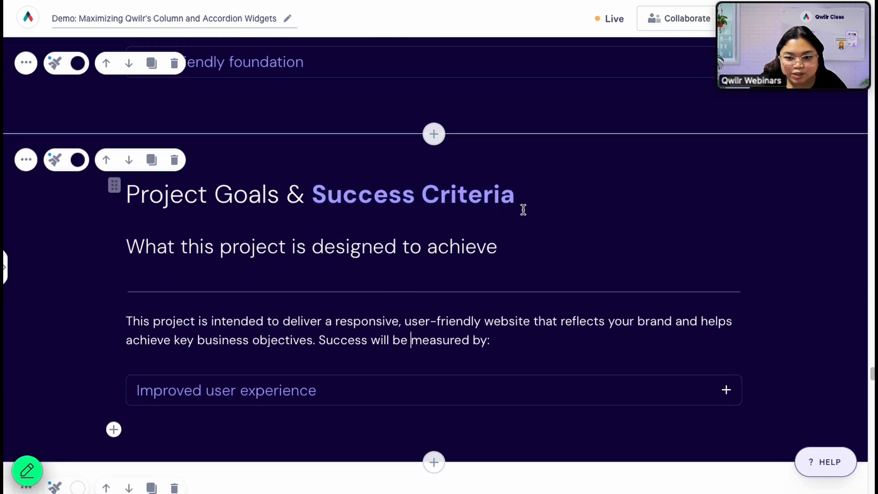
scroll(523, 366, down, 1)
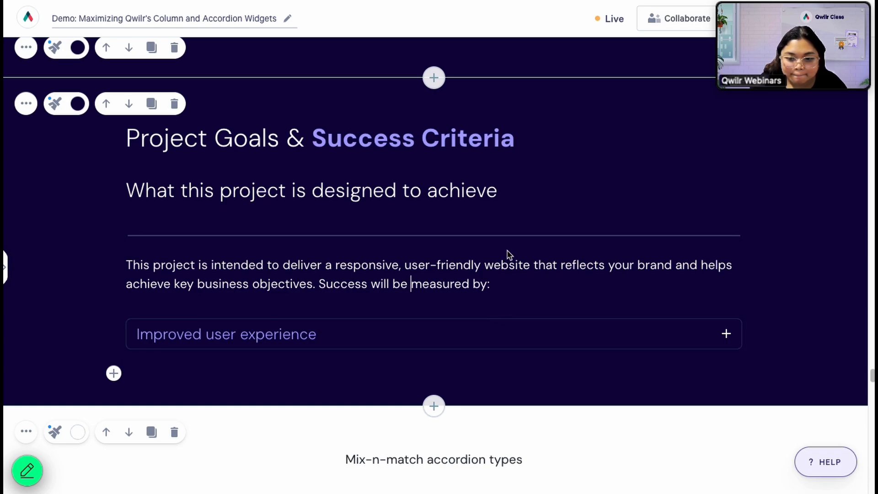
scroll(506, 254, up, 1)
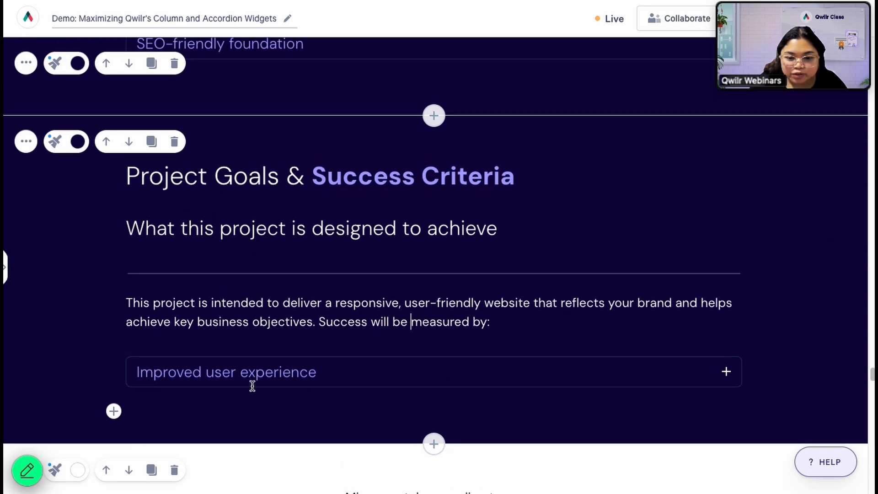
scroll(360, 295, down, 1)
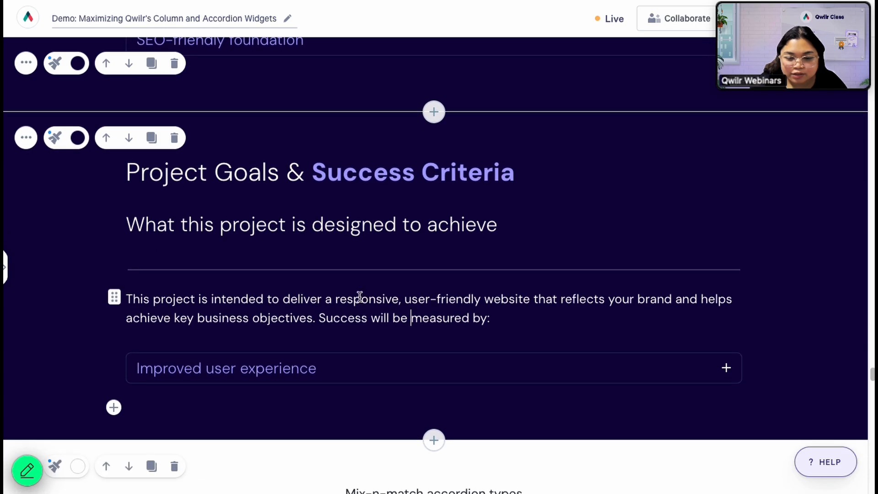
scroll(527, 318, down, 7)
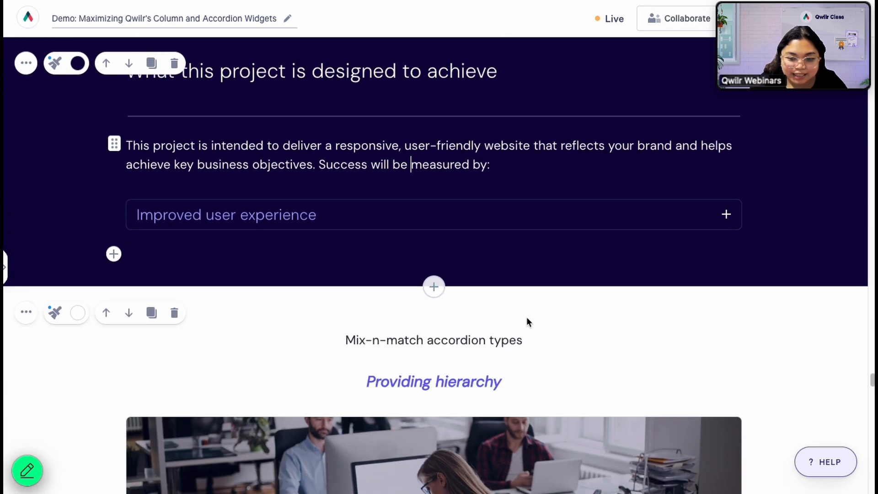
scroll(648, 306, down, 1)
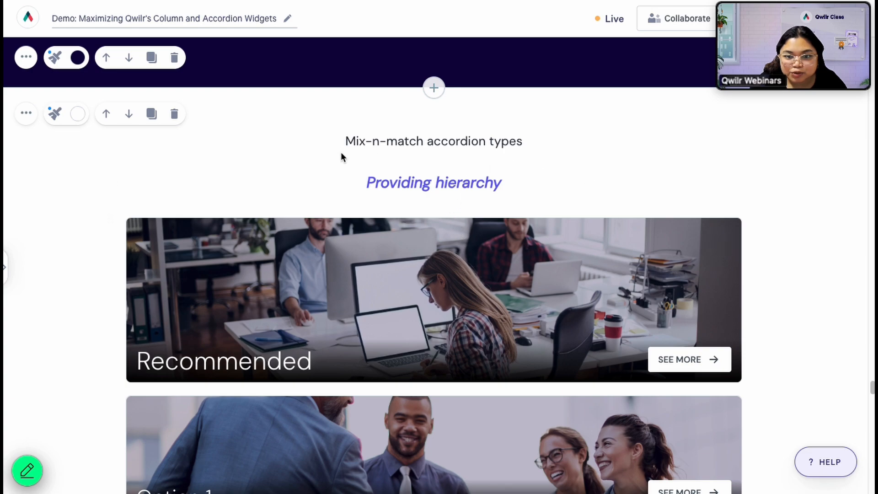
scroll(777, 200, down, 2)
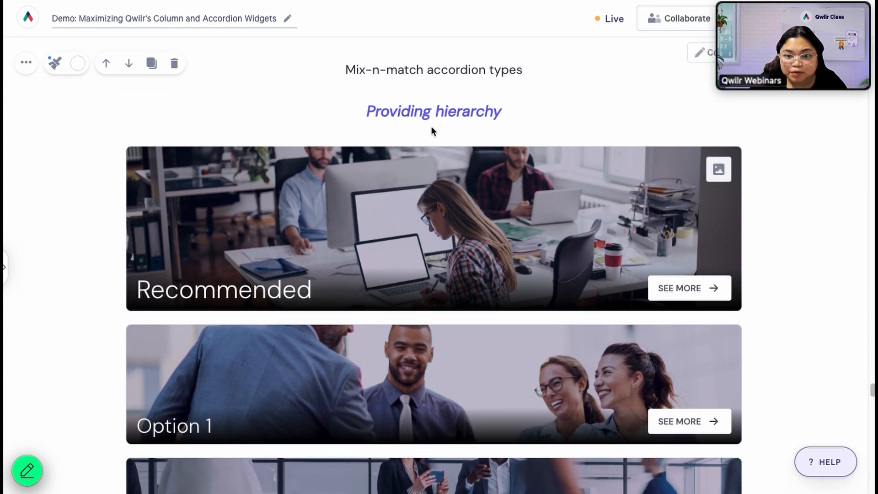
scroll(818, 265, down, 2)
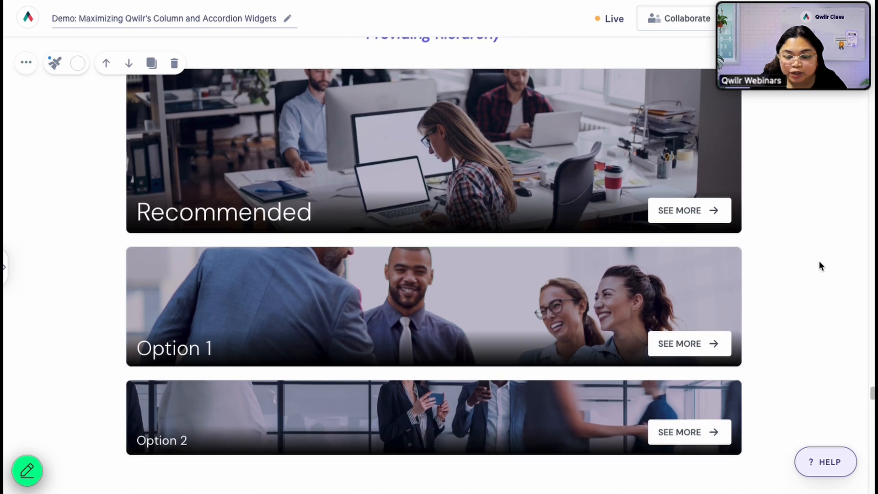
scroll(819, 261, up, 1)
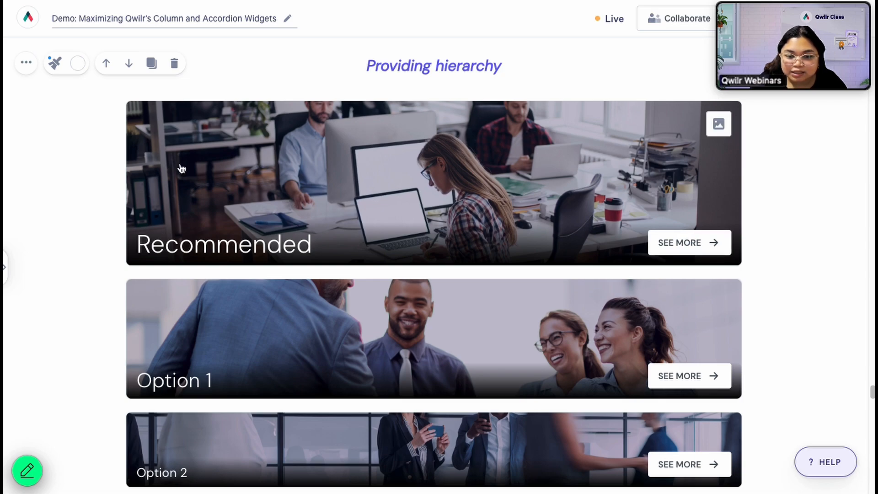
scroll(471, 174, down, 2)
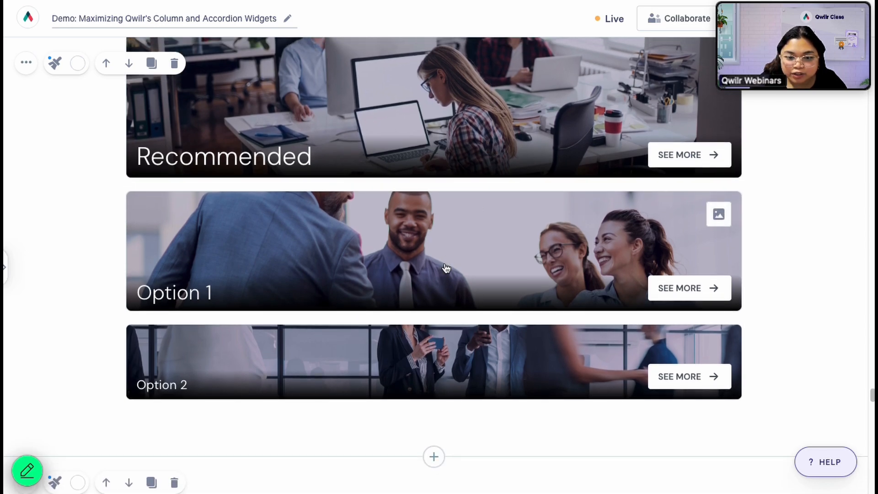
scroll(393, 316, up, 1)
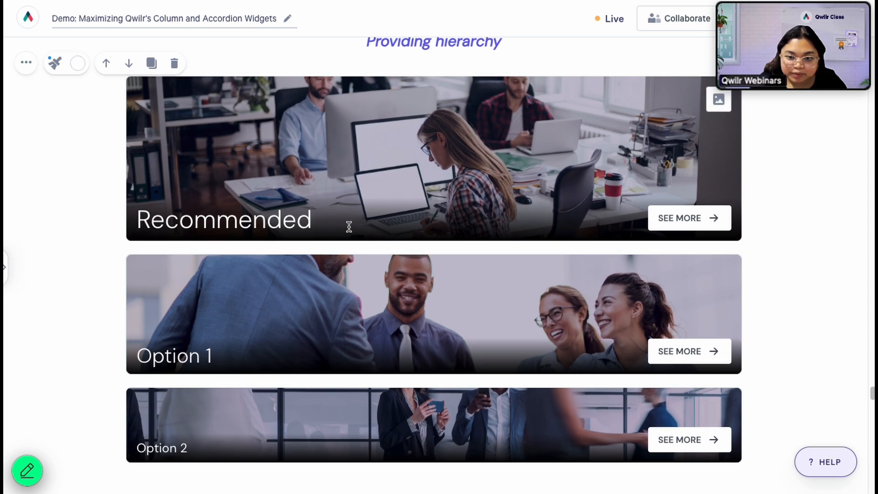
scroll(361, 282, down, 1)
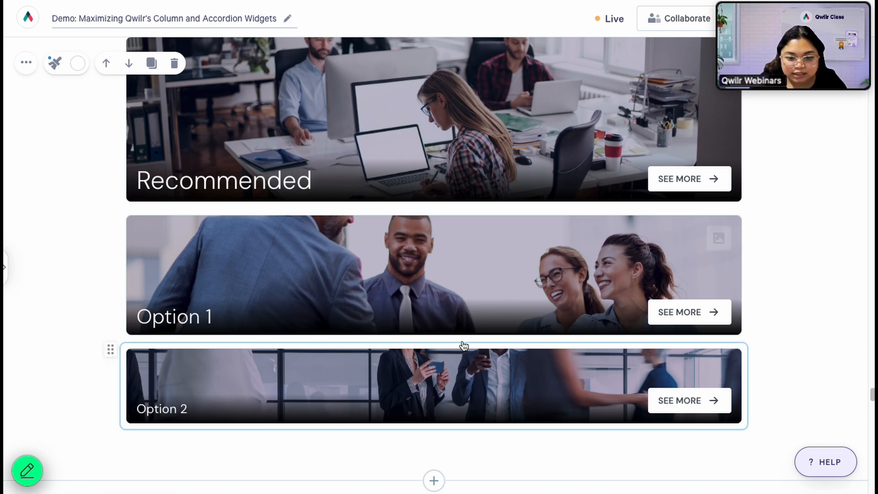
- Switch the plain "Recommended" accordion in the block below the hierarchy example to the Visual card style
scroll(464, 342, down, 5)
scroll(461, 336, down, 2)
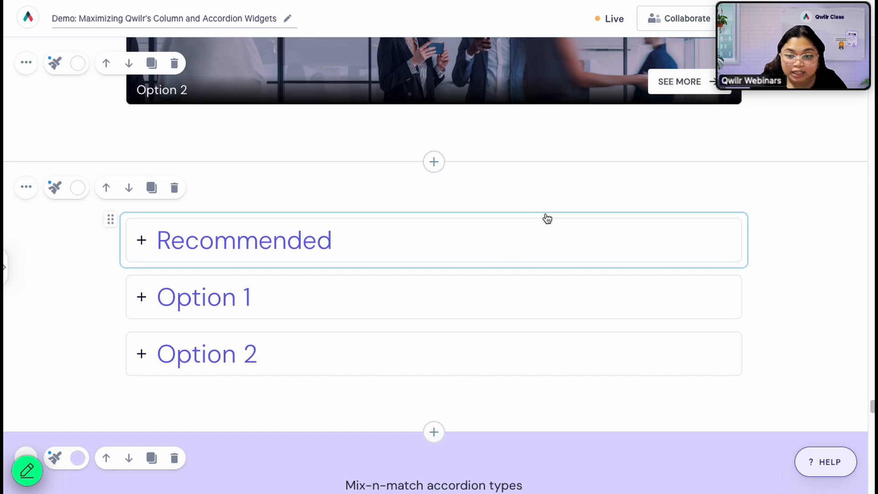
click(504, 218)
click(433, 194)
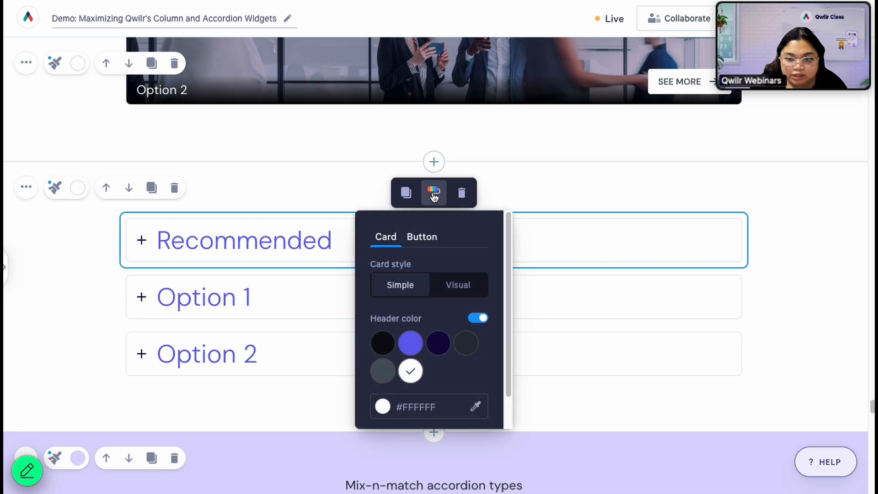
click(456, 286)
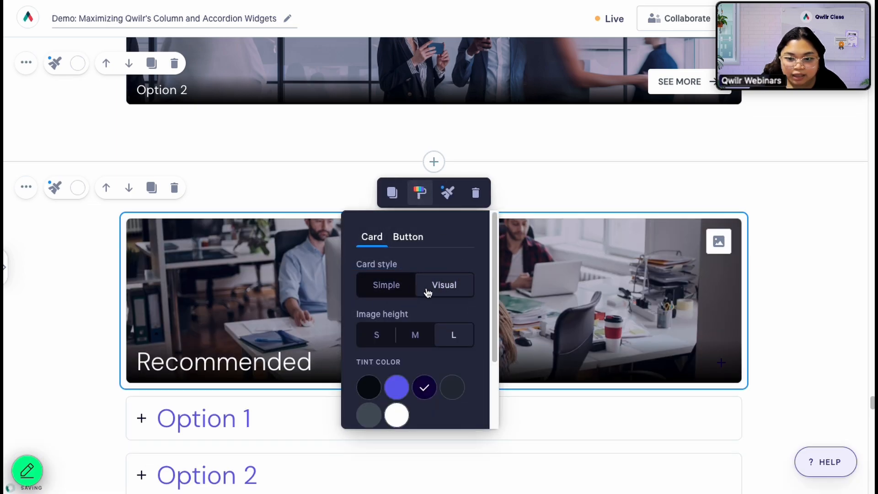
- Give the new visual "Recommended" accordion a white #FFFFFF button in the labelled "See more" style
scroll(434, 275, down, 2)
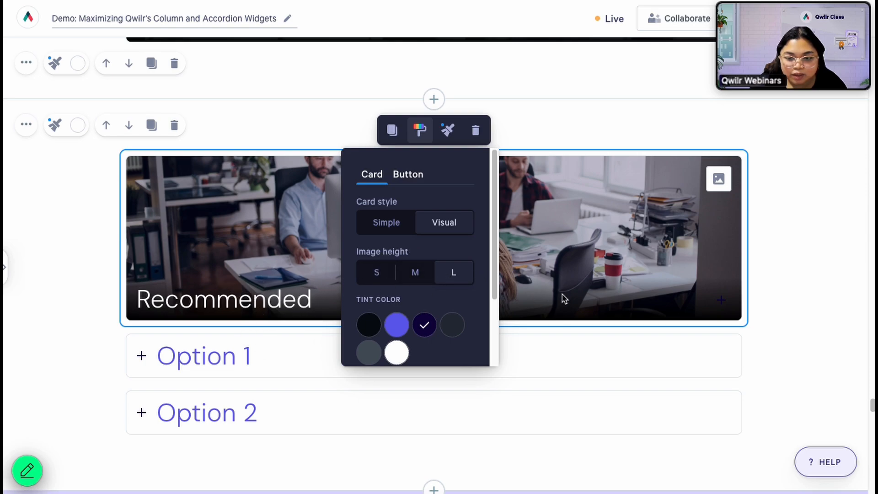
click(412, 178)
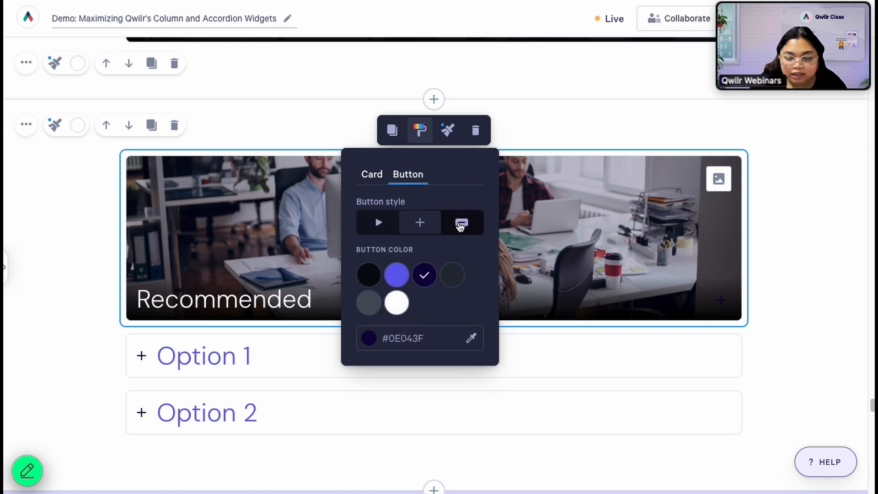
click(397, 304)
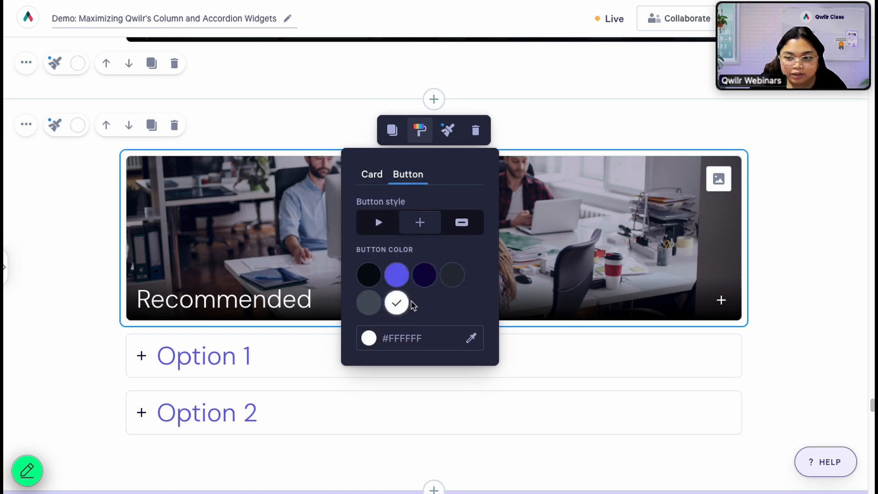
click(462, 229)
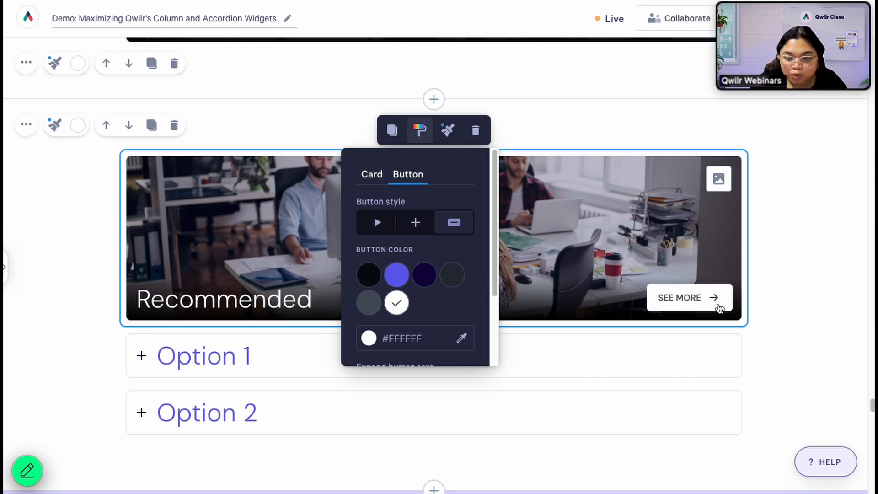
scroll(379, 304, down, 2)
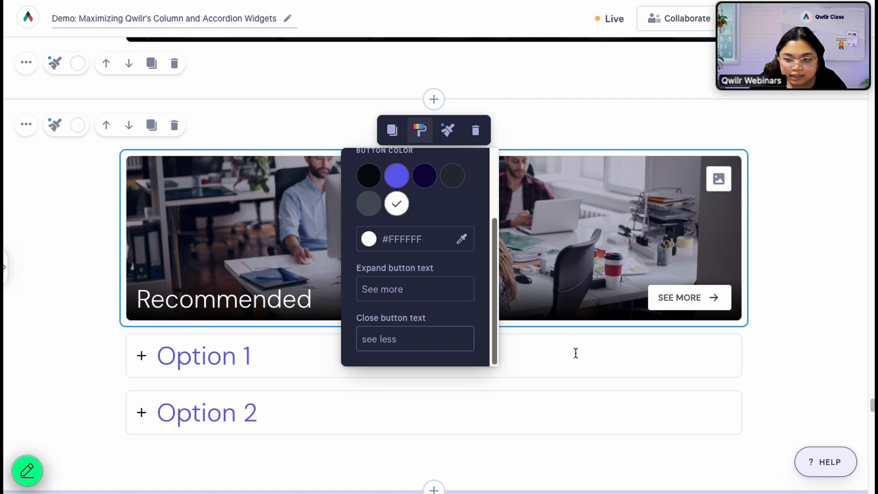
- Switch the plain "Option 1" accordion to the Visual card style with image height M
click(588, 336)
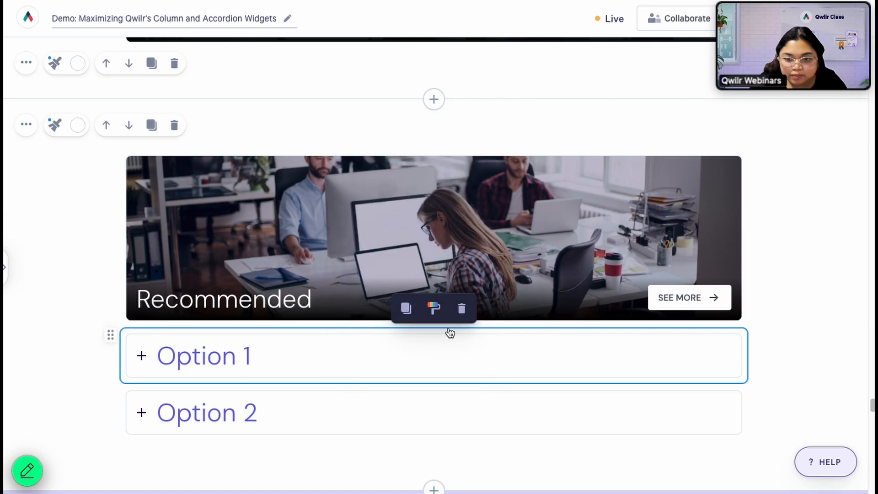
click(433, 309)
click(452, 145)
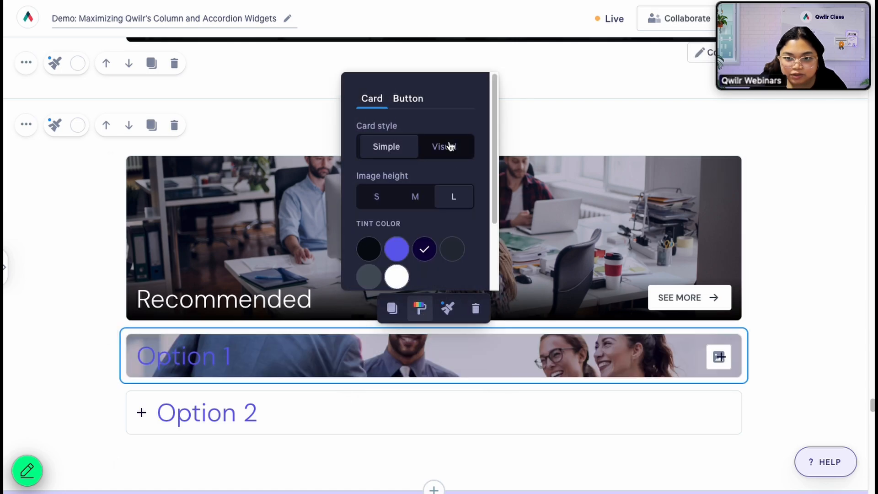
scroll(573, 289, down, 1)
scroll(573, 289, down, 1)
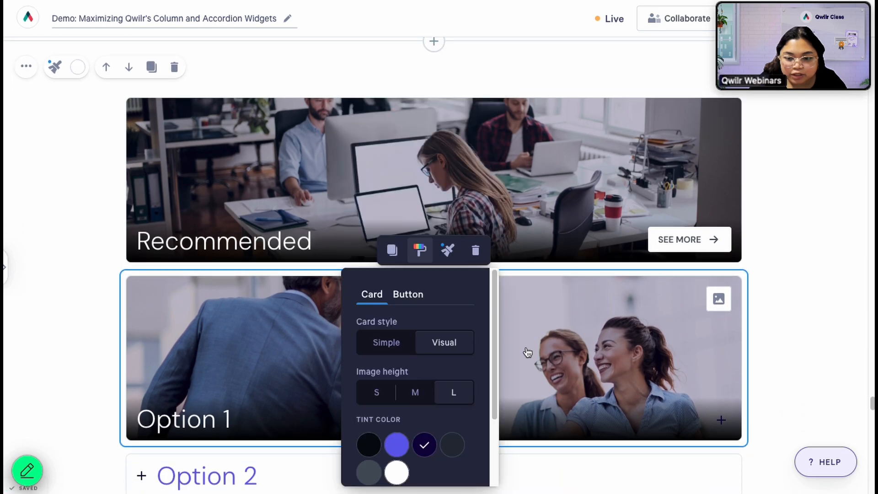
click(416, 392)
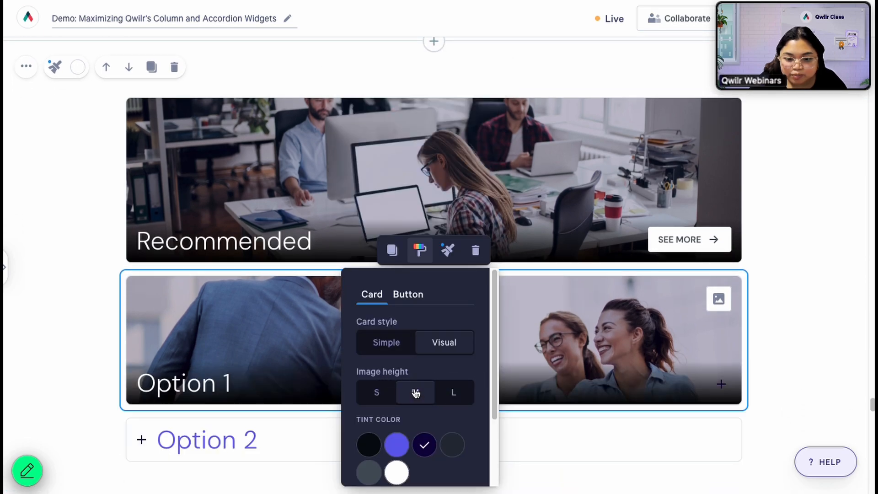
- Set the "Option 1" accordion's button to the labelled "See more" style in white #FFFFFF
scroll(566, 393, down, 1)
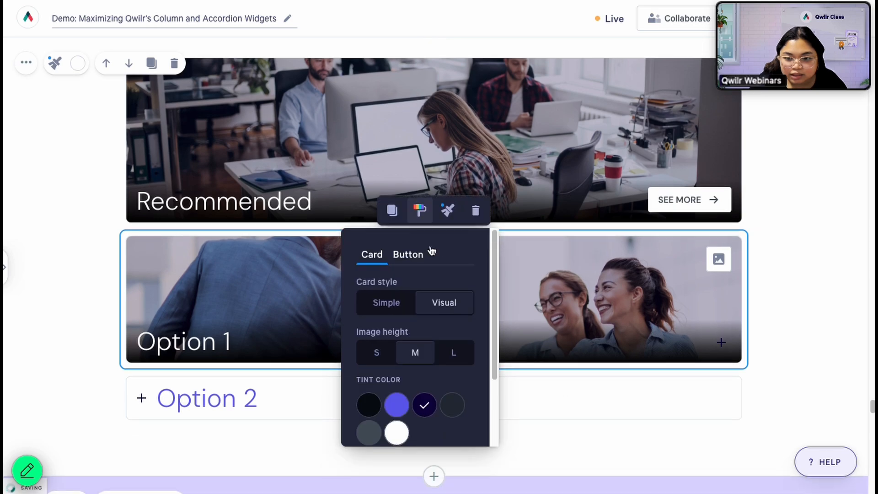
click(414, 252)
click(458, 299)
click(397, 378)
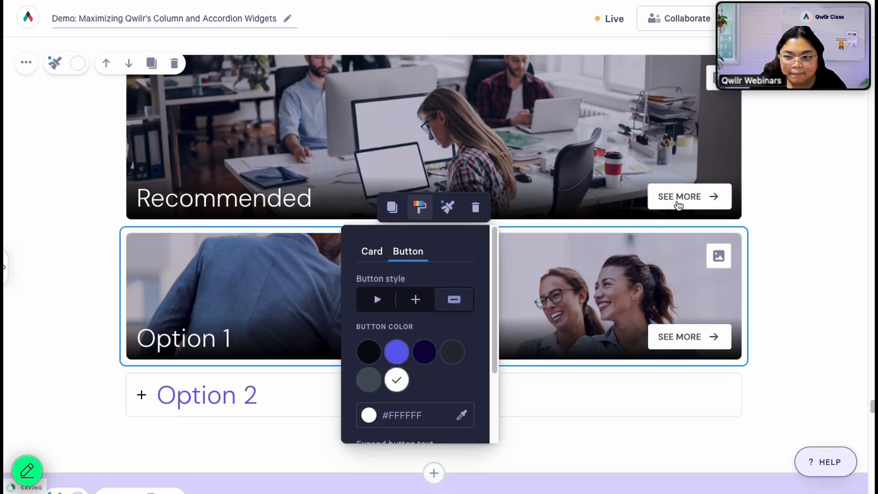
- Switch the plain "Option 2" accordion to the Visual card style with image height S
click(554, 375)
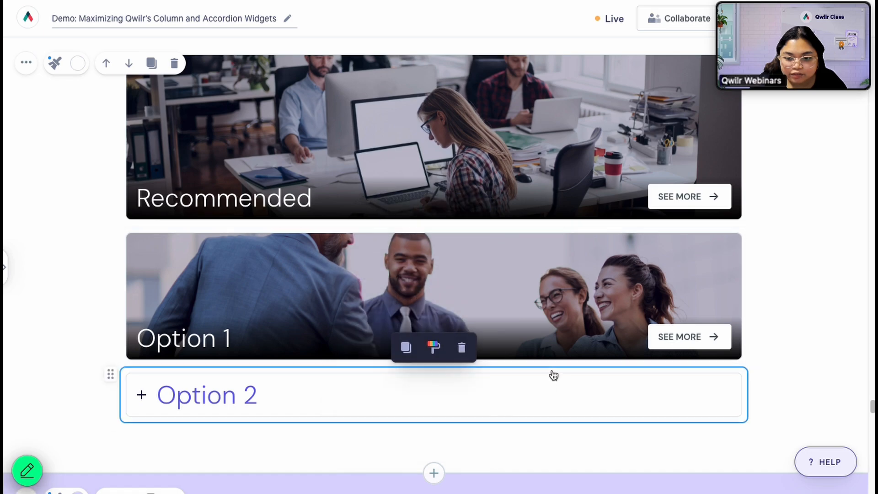
click(433, 348)
click(418, 142)
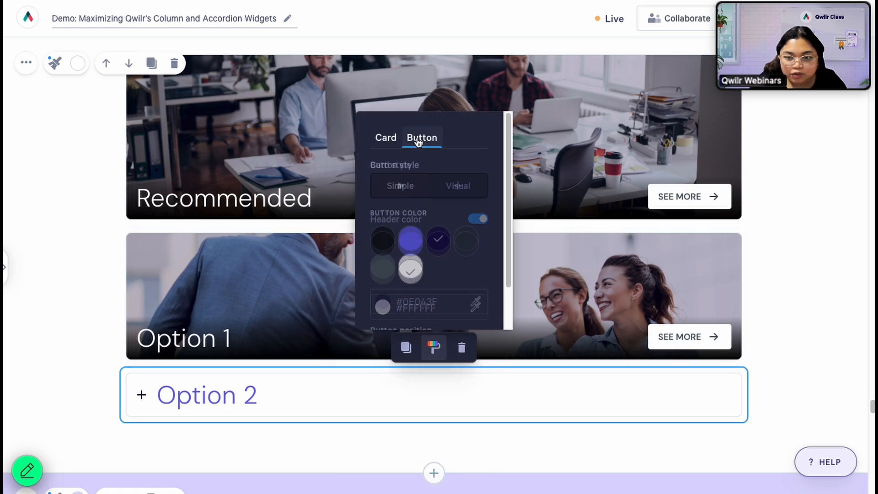
scroll(473, 250, down, 2)
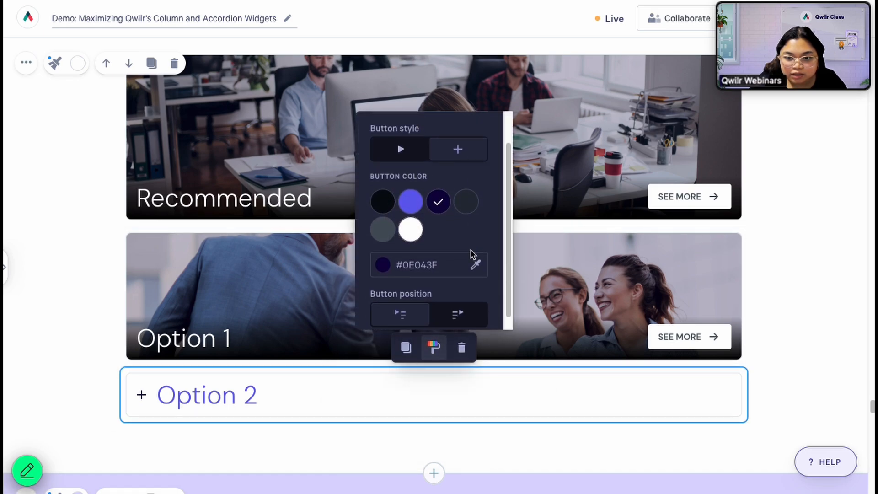
scroll(425, 177, up, 2)
click(384, 137)
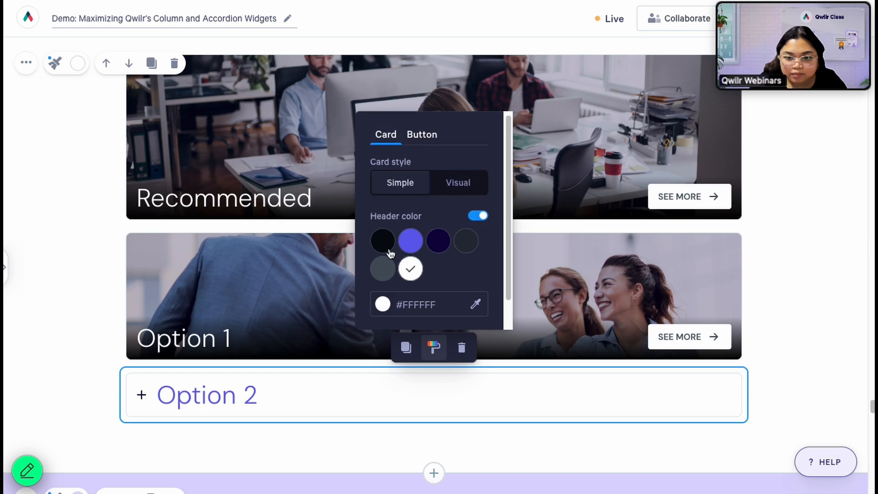
click(452, 185)
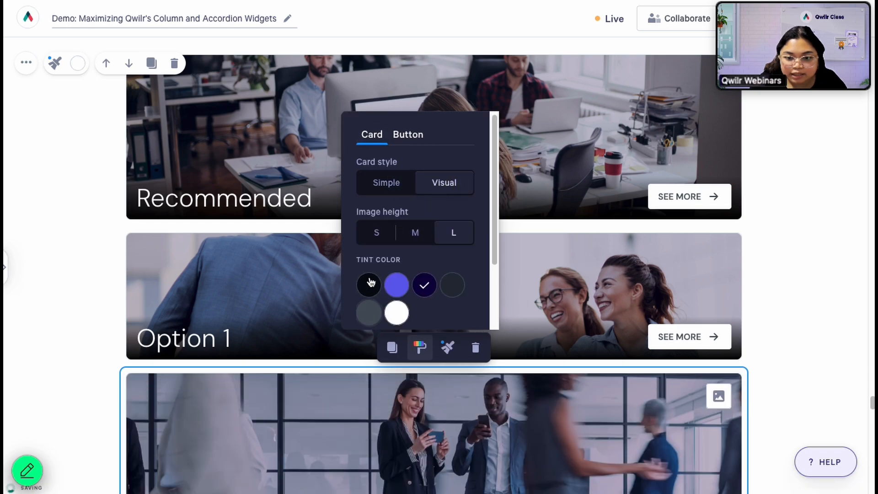
click(375, 234)
scroll(412, 308, down, 1)
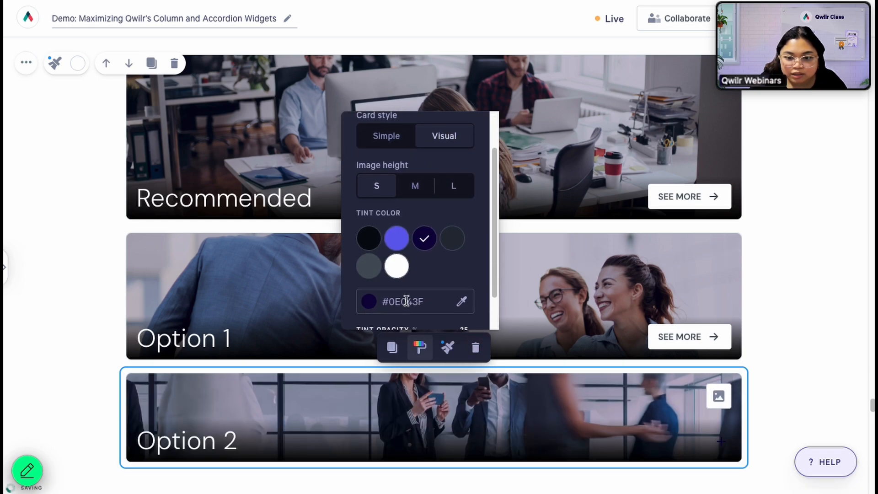
- Set the "Option 2" accordion's button to the labelled "See more" style in white and return to its heading text
scroll(409, 206, up, 2)
click(411, 137)
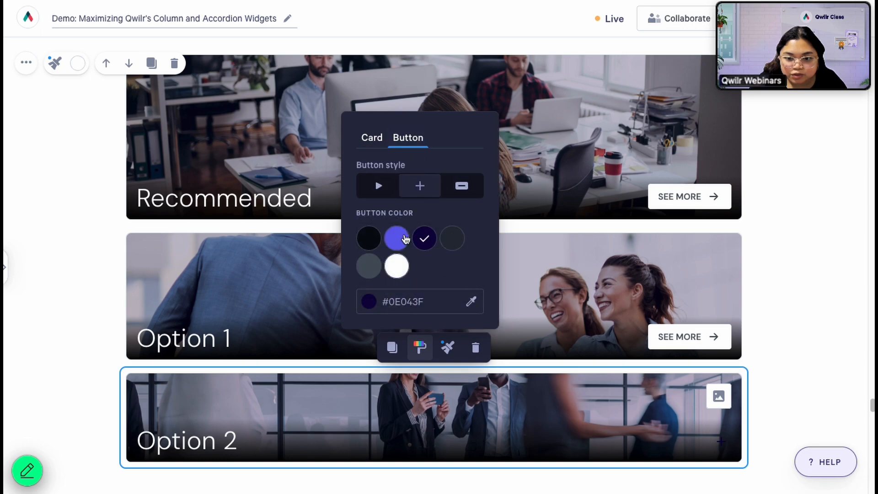
click(462, 190)
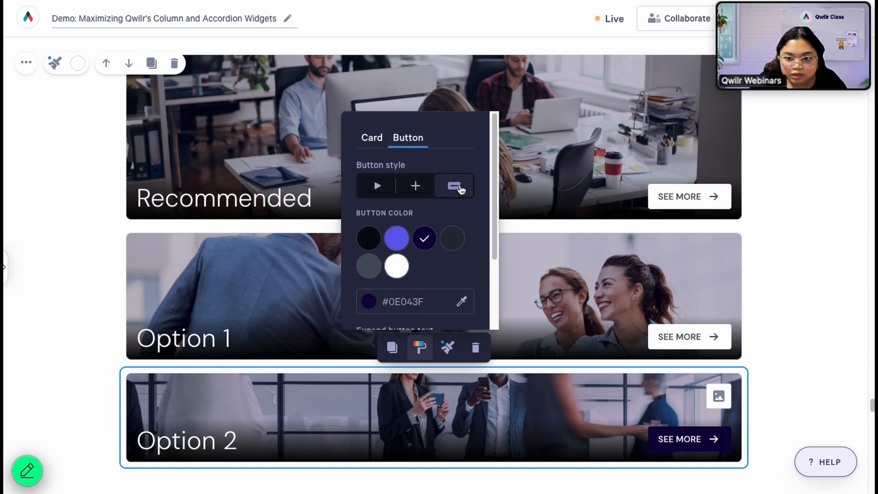
click(396, 267)
scroll(247, 406, down, 1)
click(229, 449)
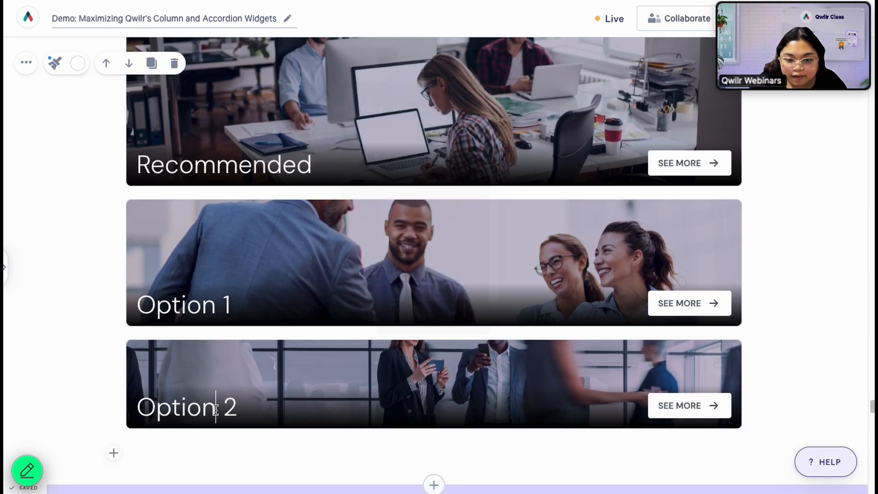
- Change the "Option 1" accordion heading to the H4 Subheading text style
drag(137, 306, 234, 306)
click(190, 275)
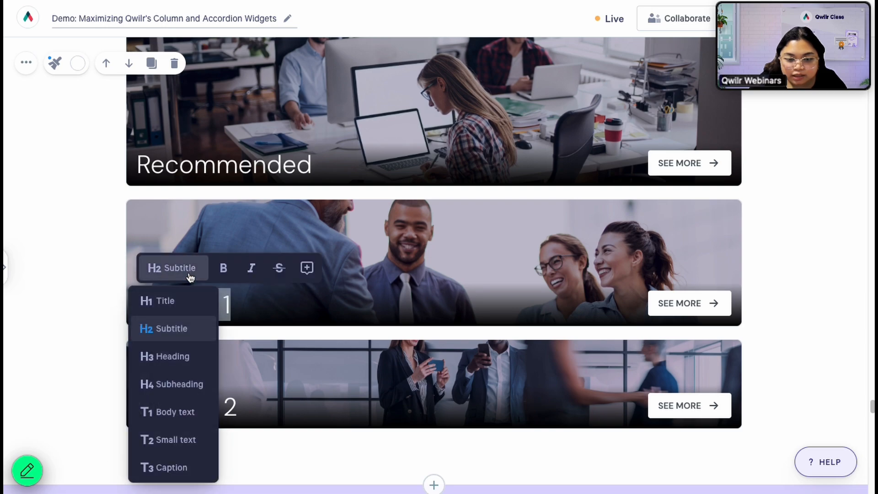
drag(241, 302, 142, 304)
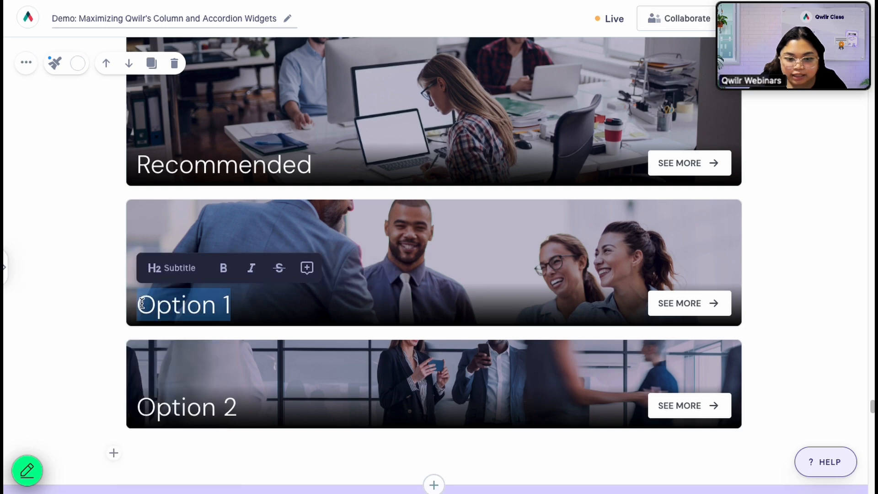
click(173, 269)
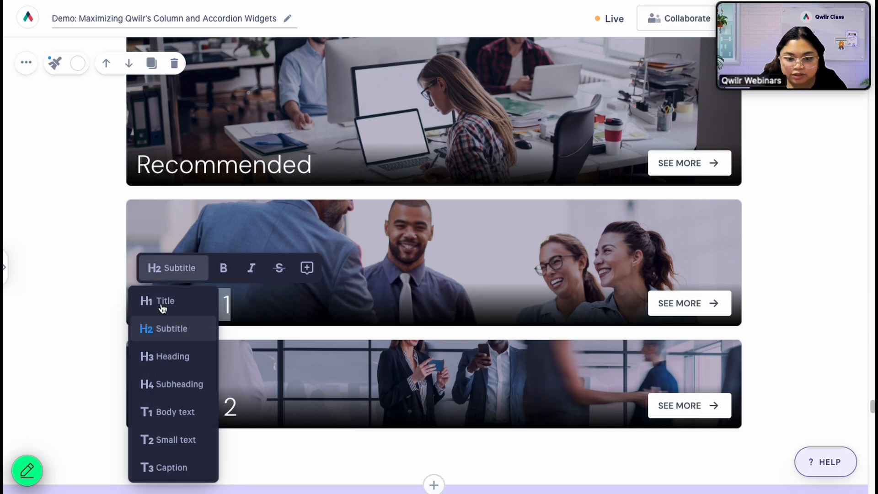
click(180, 385)
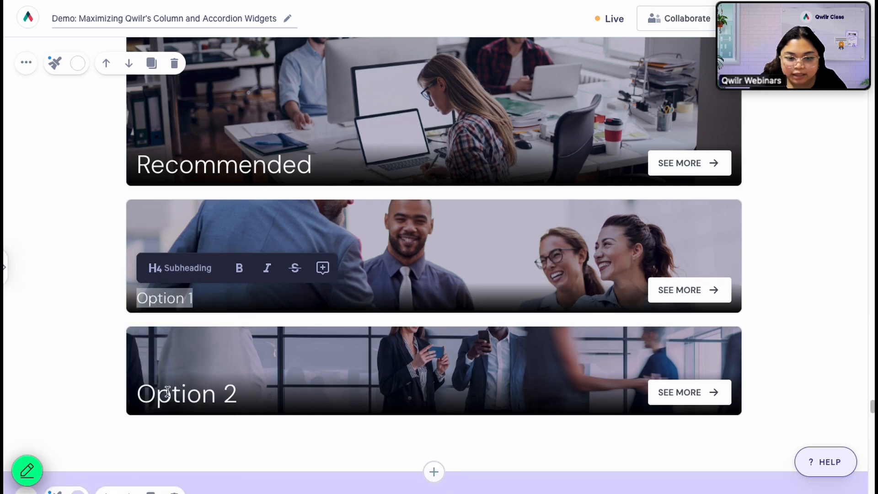
- Change the "Option 2" accordion heading to the Body text style
drag(155, 398, 239, 391)
click(182, 367)
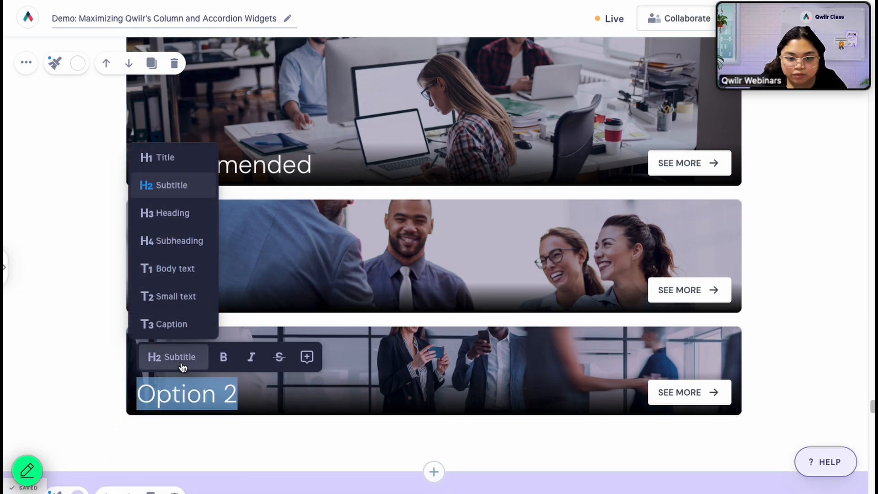
click(192, 270)
click(316, 428)
- Review the finished accordion hierarchy and the "Mix-n-match accordion types" example with its service and additional information accordions
scroll(316, 429, down, 7)
scroll(316, 428, up, 3)
scroll(317, 430, down, 6)
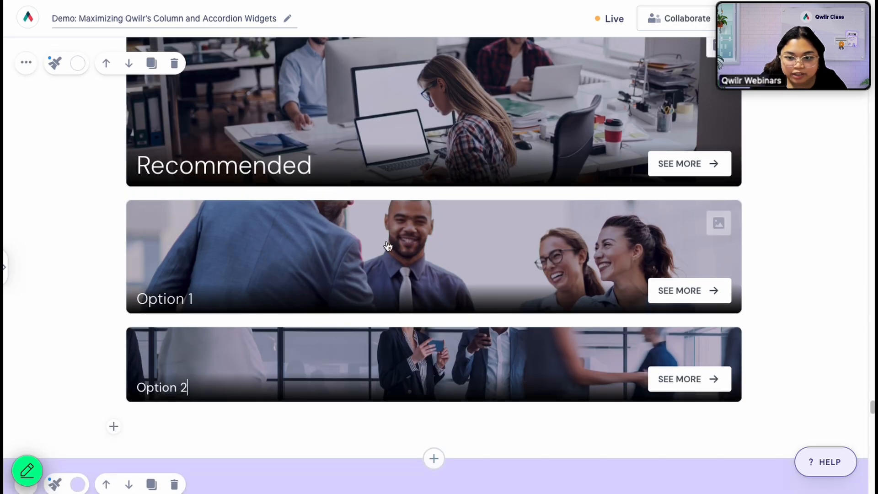
scroll(393, 373, up, 3)
scroll(390, 369, down, 2)
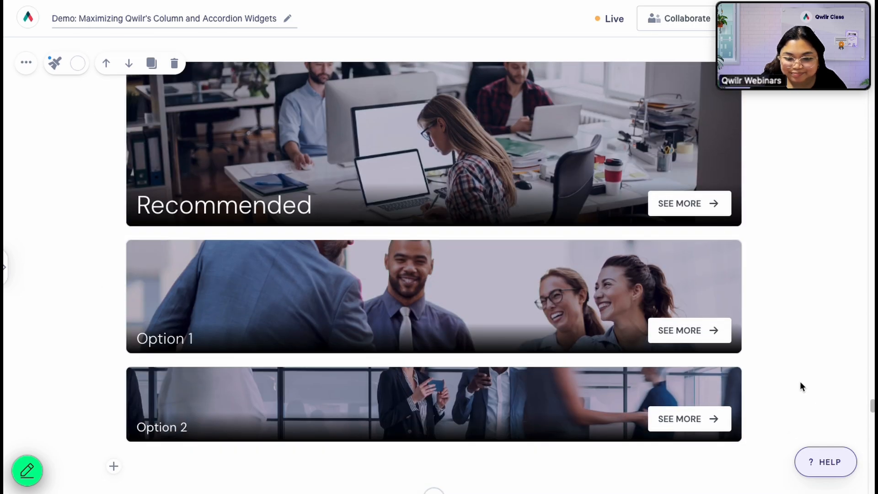
scroll(800, 381, down, 2)
scroll(798, 319, down, 5)
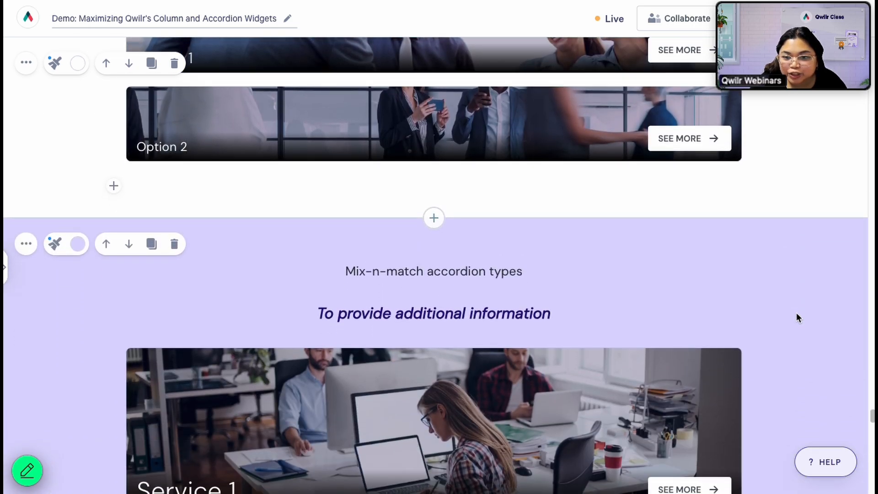
scroll(808, 314, down, 2)
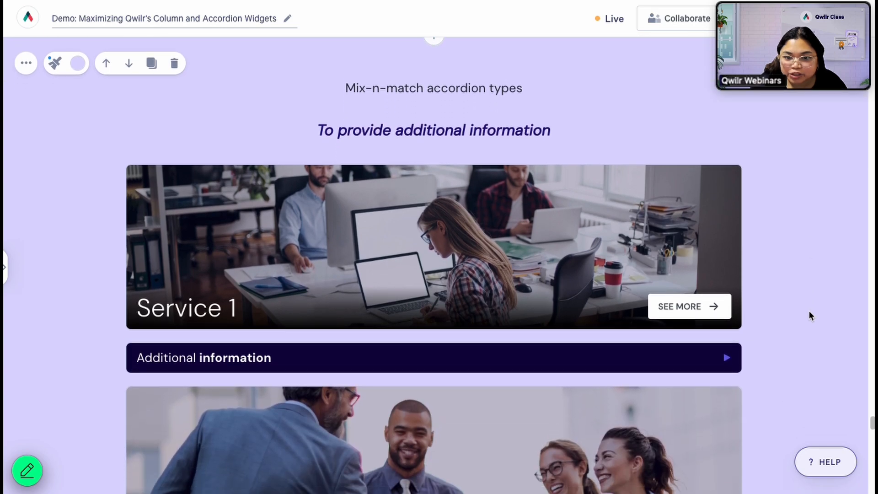
scroll(809, 312, up, 1)
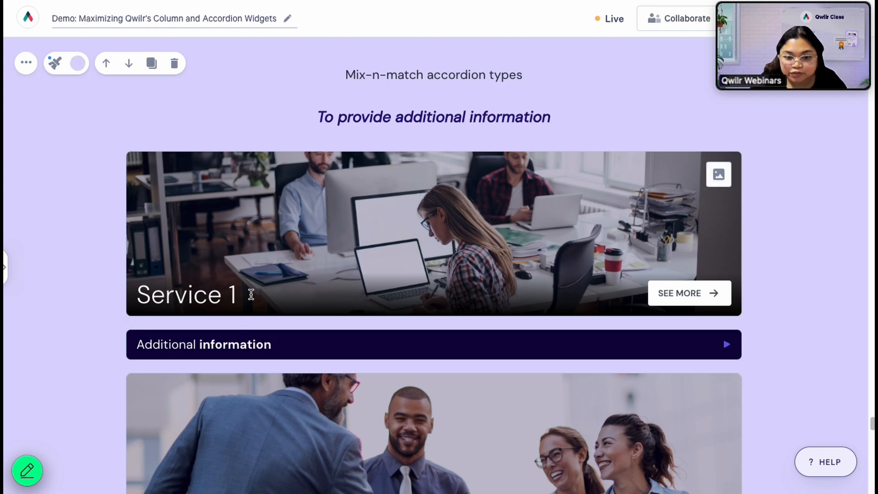
scroll(478, 285, down, 4)
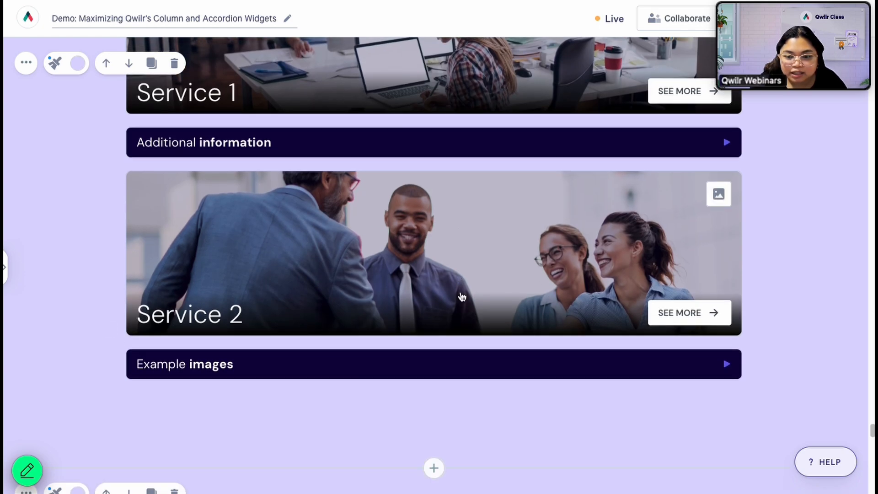
scroll(460, 293, up, 1)
scroll(461, 295, down, 3)
scroll(461, 294, down, 3)
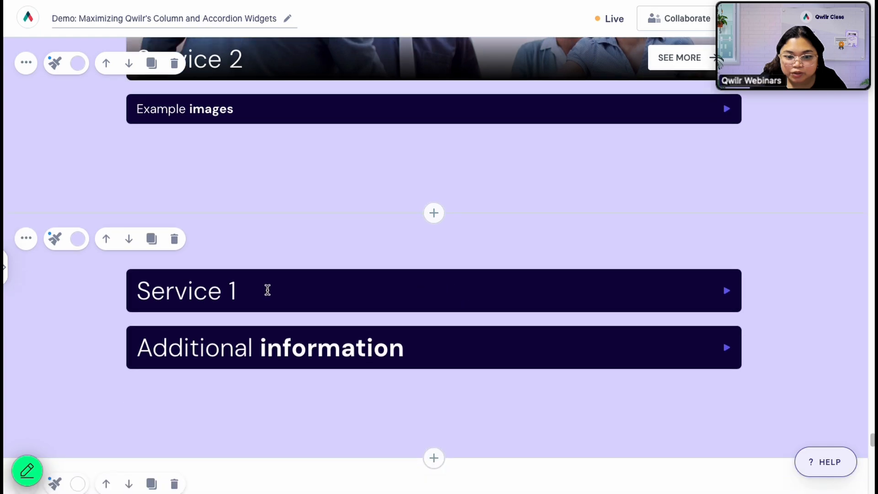
- Switch the plain "Service 1" accordion below the mix-n-match example to the Visual card style
scroll(268, 290, up, 2)
scroll(292, 279, down, 3)
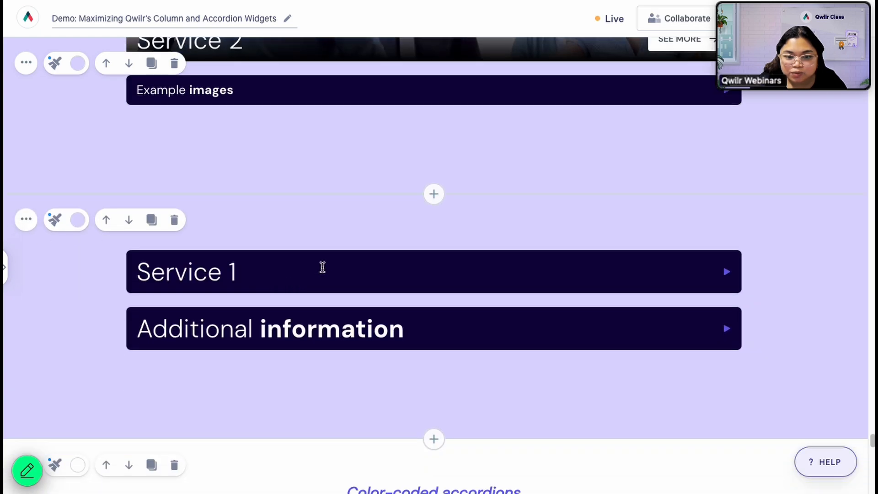
click(339, 249)
click(434, 223)
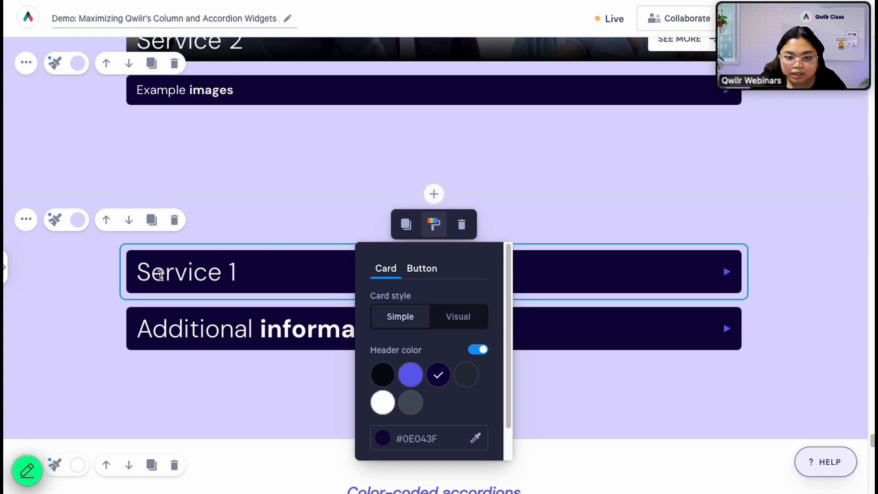
click(450, 318)
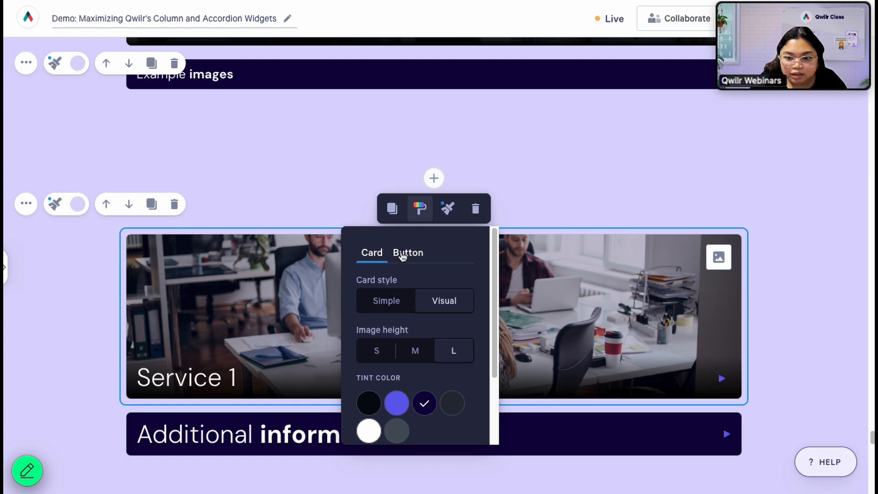
- Set the "Service 1" accordion's button to the labelled "See more" style in white #FFFFFF
scroll(298, 290, up, 5)
scroll(298, 290, down, 4)
scroll(376, 310, down, 2)
scroll(303, 352, down, 1)
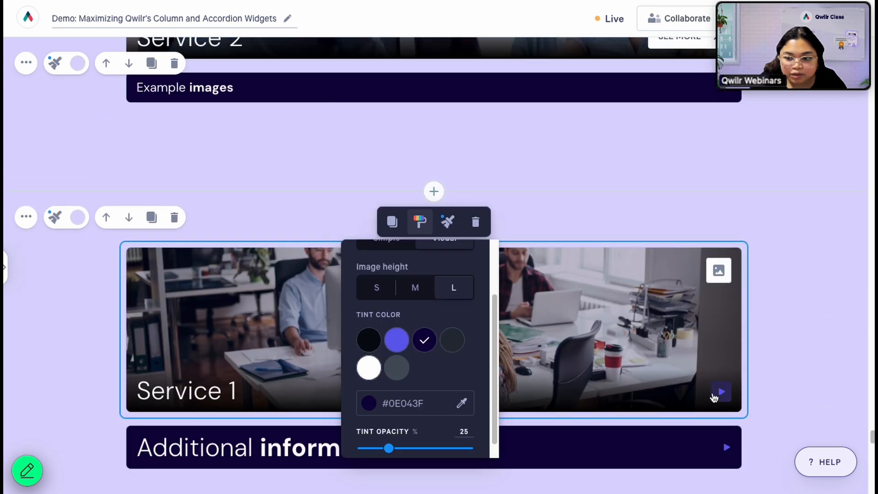
scroll(415, 266, up, 2)
click(413, 259)
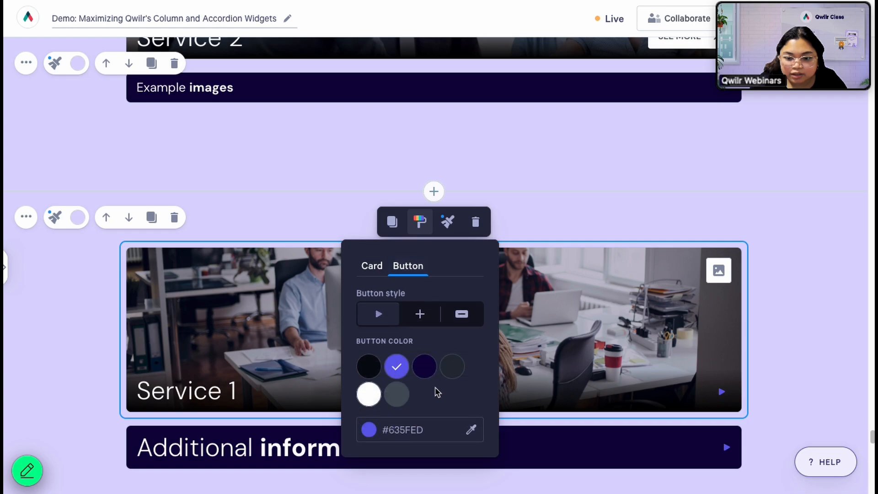
click(459, 322)
click(369, 394)
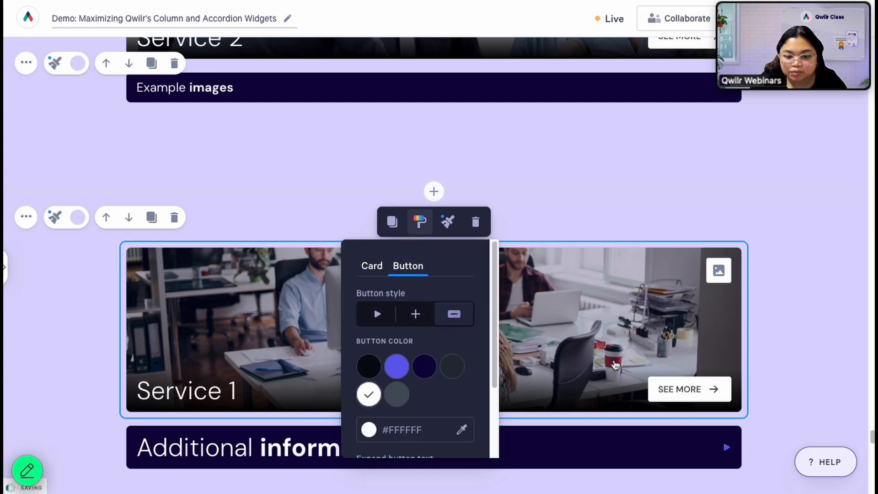
click(788, 341)
- Change the "Additional information" accordion heading under "Service 1" to the Body text style
scroll(778, 342, down, 2)
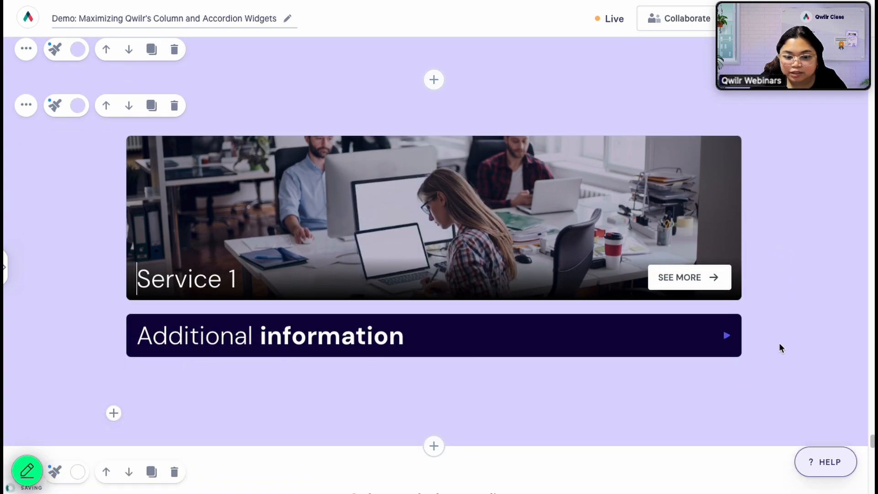
click(218, 316)
drag(139, 337, 409, 337)
click(181, 306)
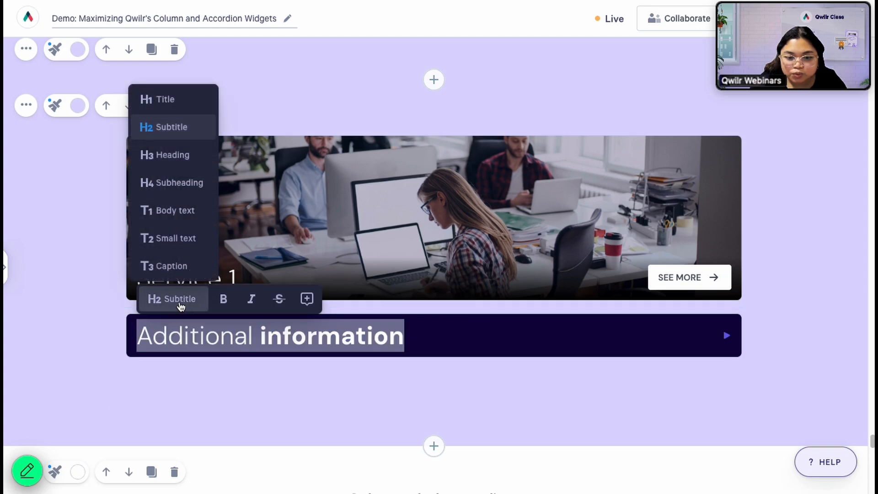
click(185, 212)
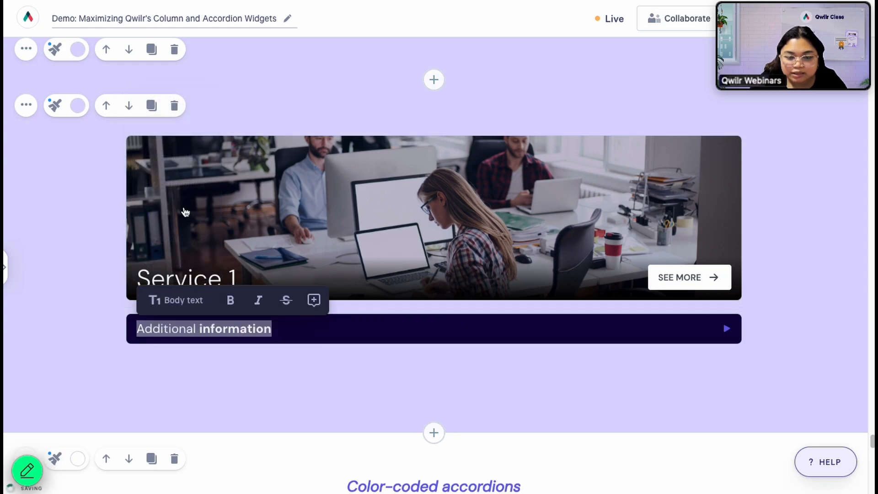
click(496, 369)
- Expand and collapse the "Additional information" and "Service 1" accordions to check how they open
scroll(495, 370, up, 9)
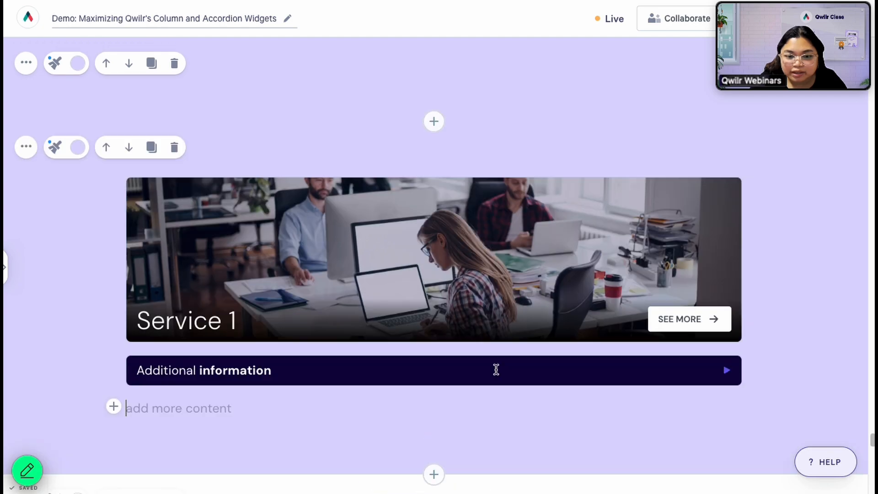
scroll(496, 373, down, 7)
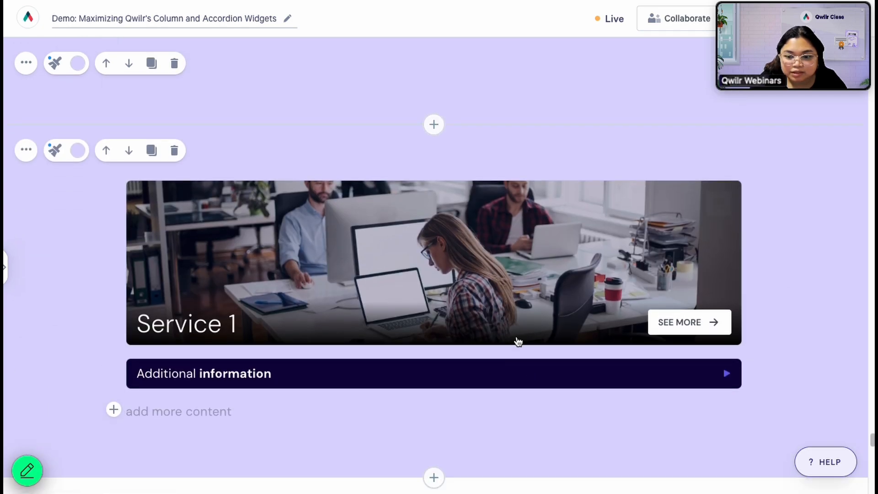
click(726, 373)
click(727, 374)
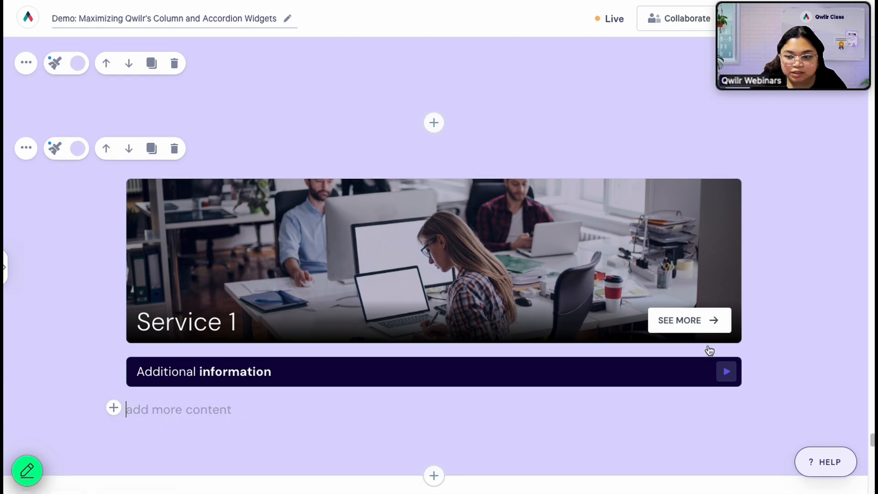
click(709, 325)
click(709, 325)
- Review the color-coded "Project Goals" example and add a blank text block directly below it
scroll(385, 402, down, 1)
scroll(385, 402, down, 6)
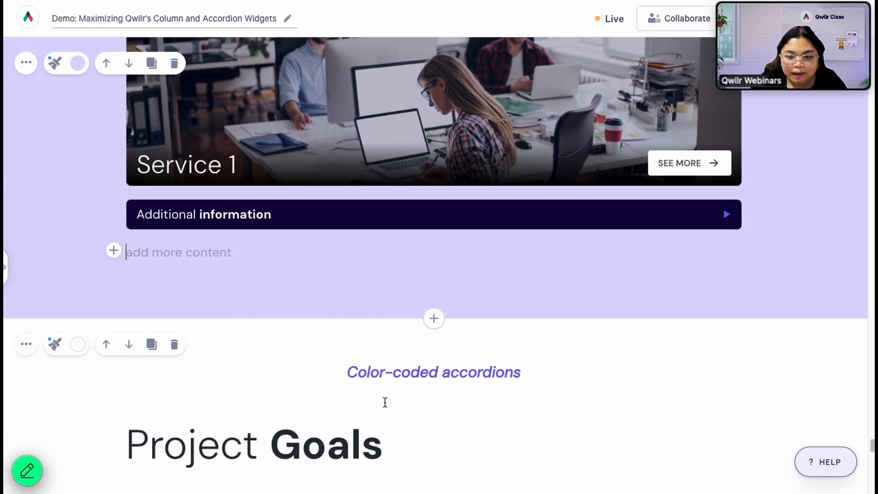
scroll(678, 349, down, 3)
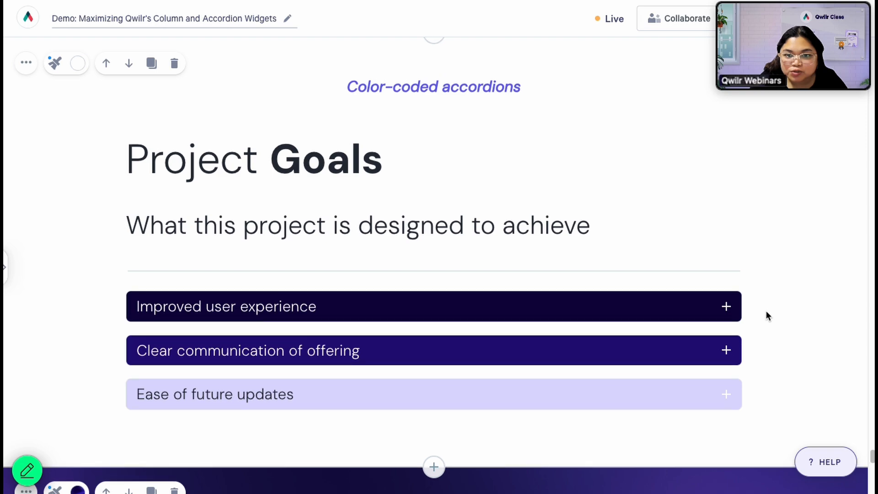
scroll(766, 311, up, 1)
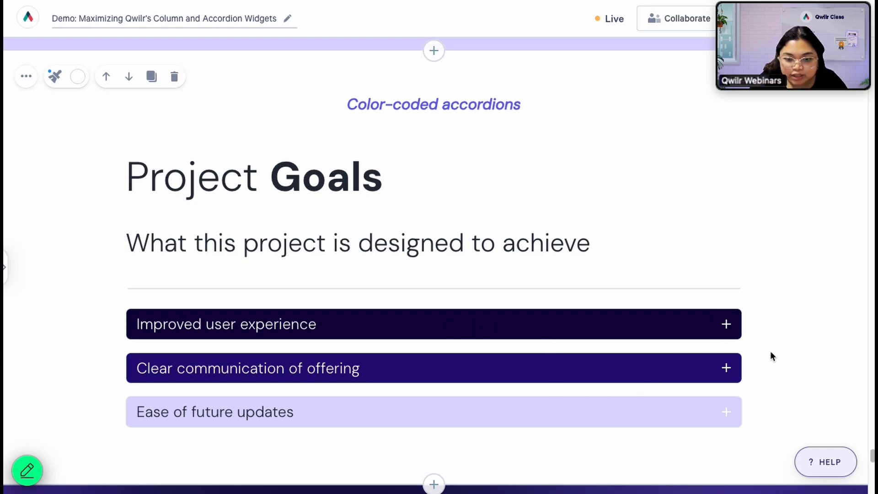
scroll(770, 351, down, 3)
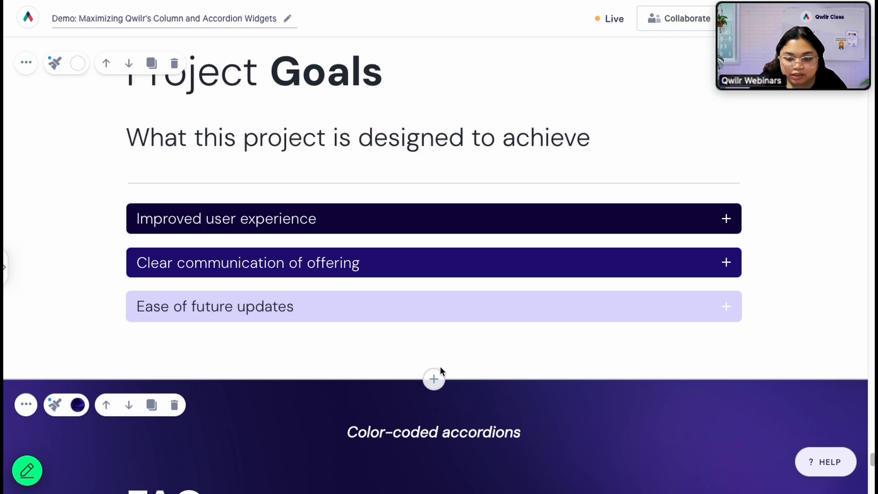
click(434, 379)
click(389, 261)
- Insert an accordion widget into the new blank text block below the "Project Goals" accordions
scroll(278, 280, up, 5)
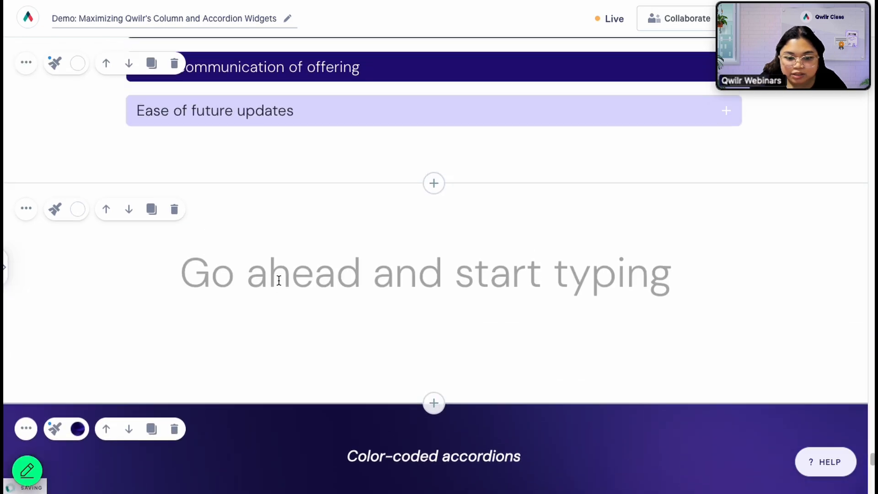
click(203, 368)
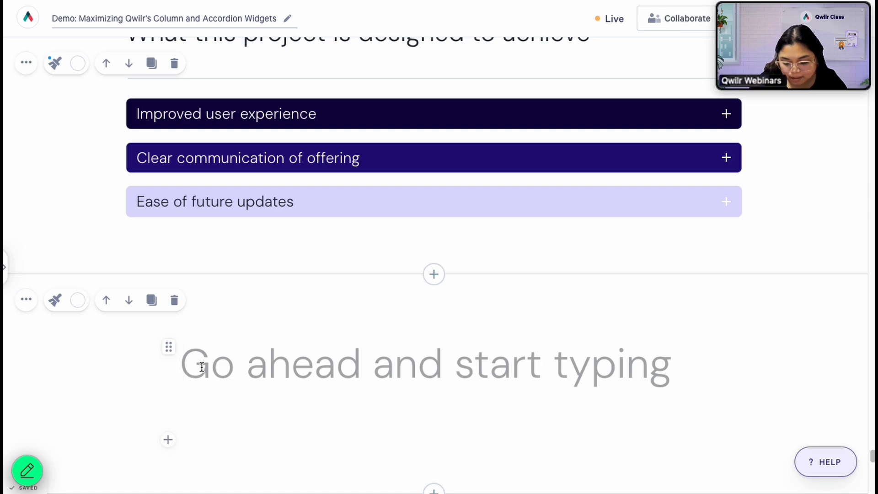
click(168, 347)
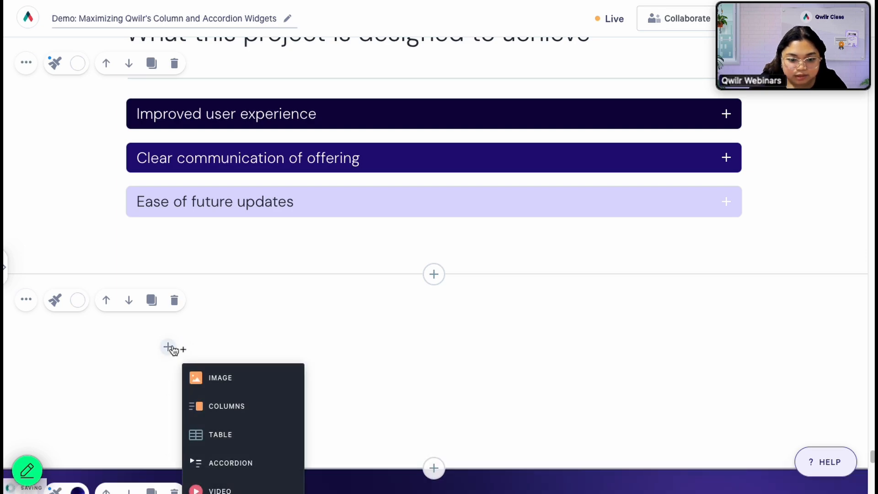
click(266, 464)
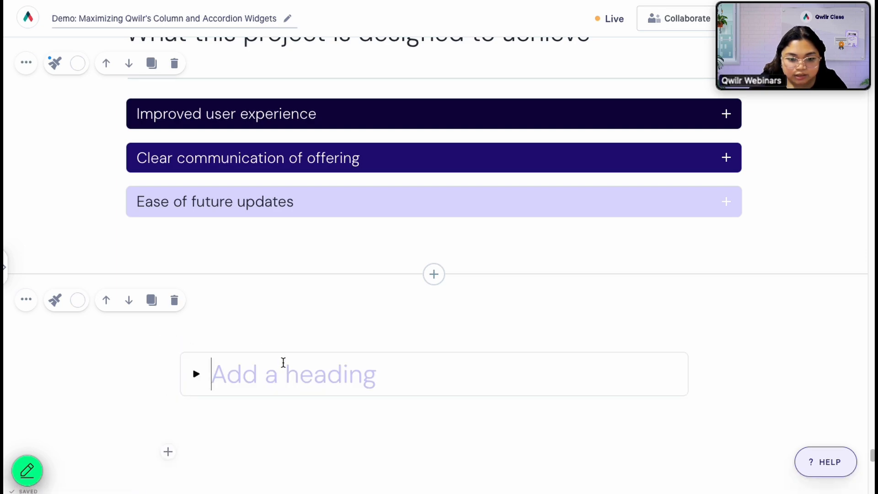
- Set the new accordion's button position to the right of its heading
click(432, 328)
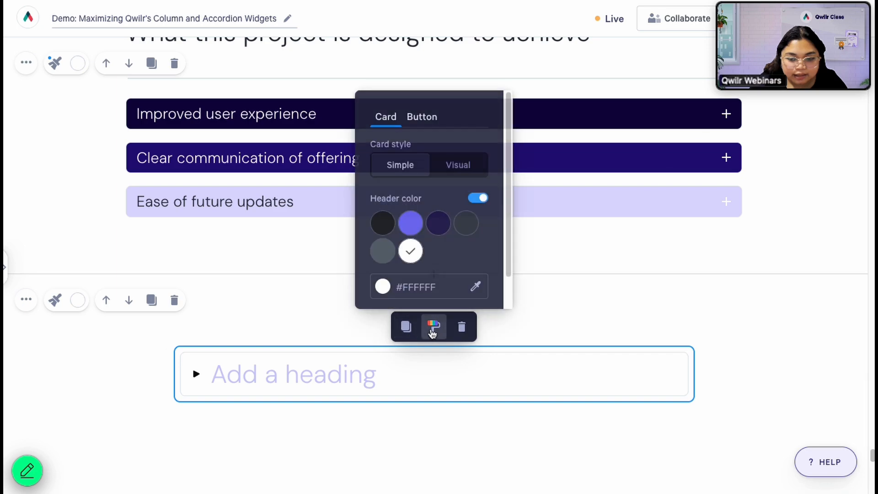
click(422, 116)
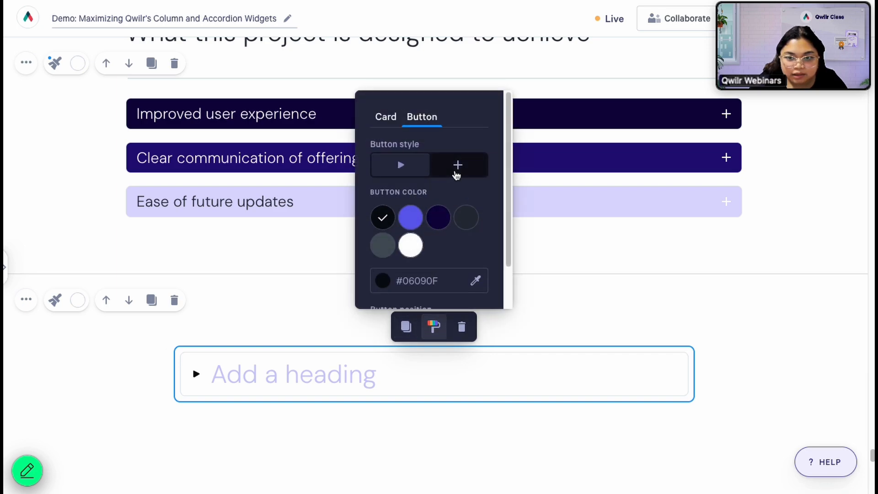
scroll(442, 267, down, 2)
click(458, 285)
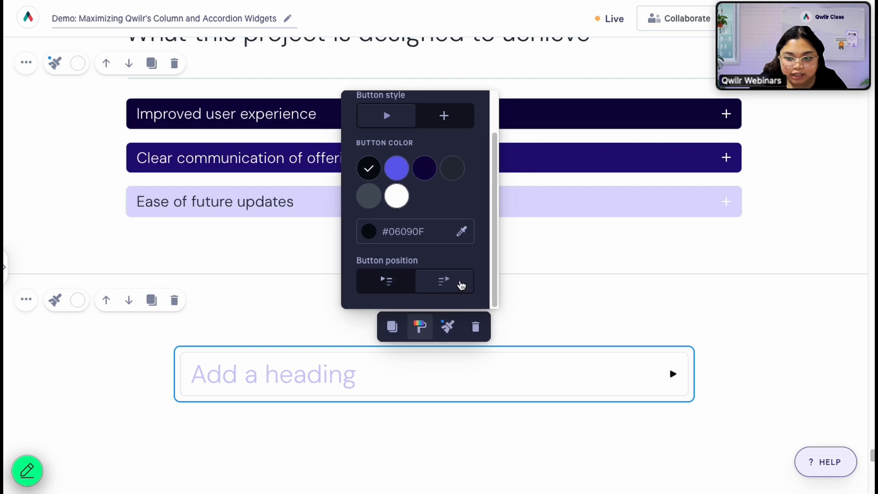
- Give the new accordion a white plus-style button and a dark purple #0E043F header color
click(453, 118)
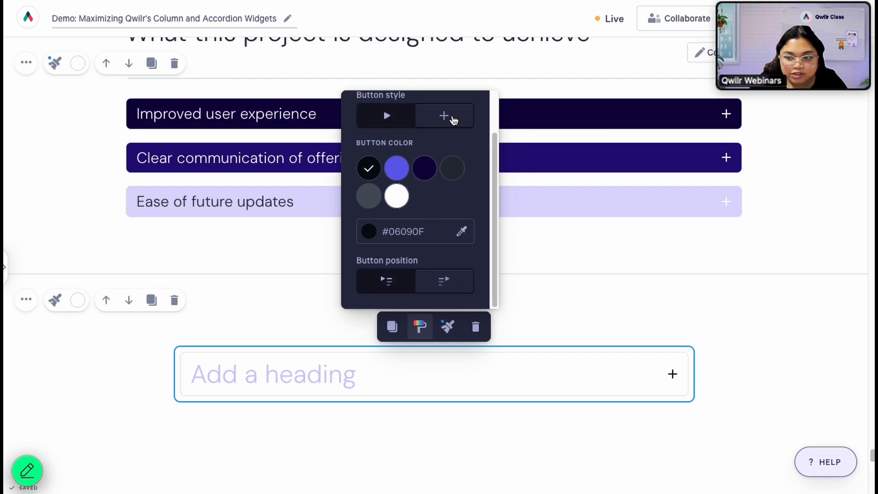
click(420, 172)
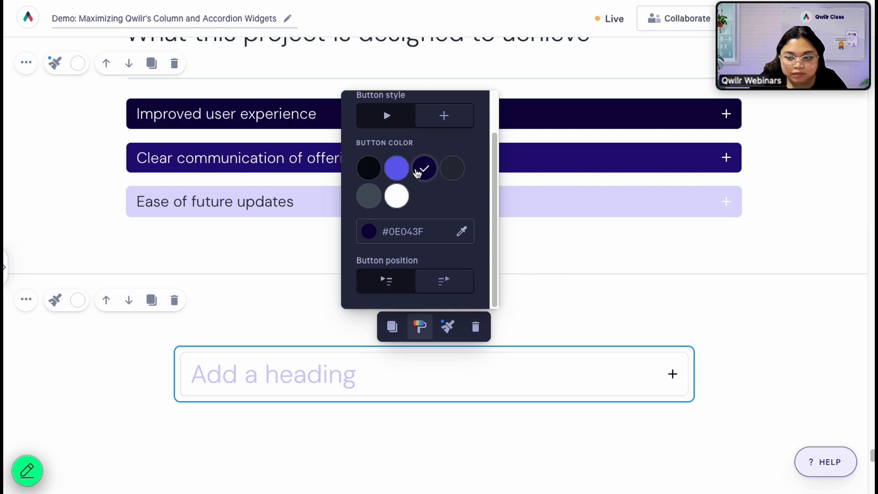
click(395, 195)
click(374, 104)
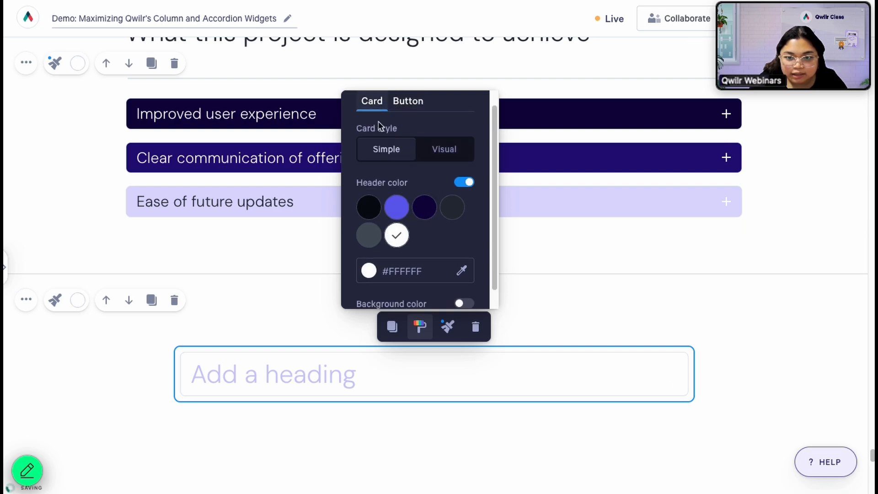
click(422, 210)
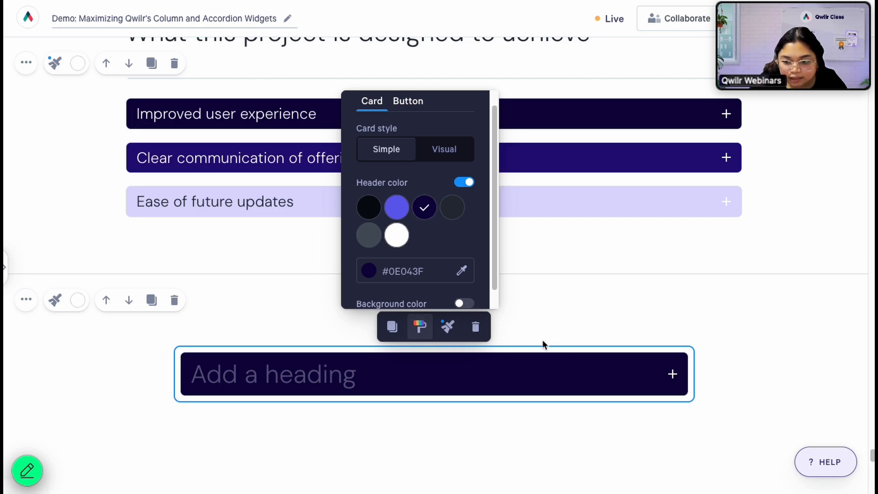
- Set the width of the block containing the new accordion to L
click(286, 382)
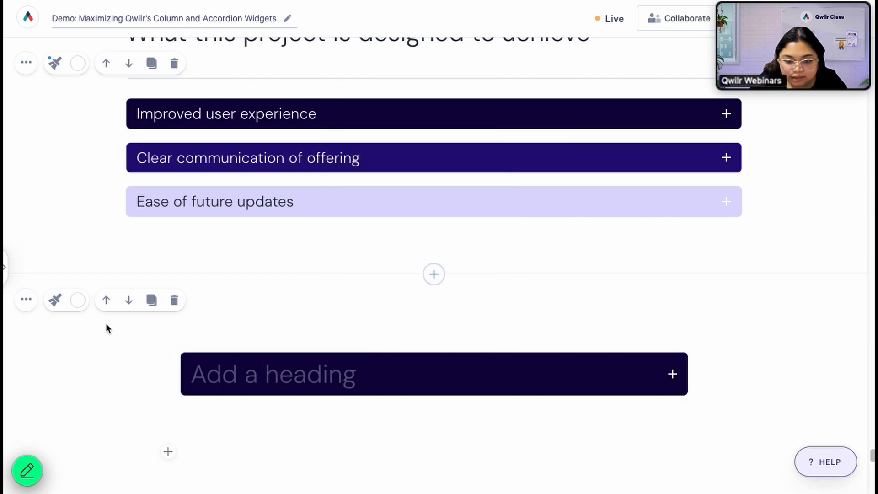
click(56, 300)
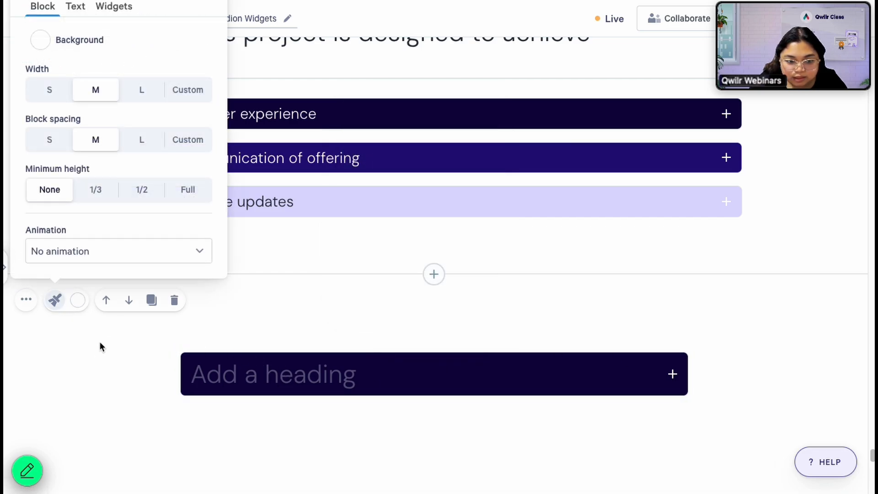
click(142, 90)
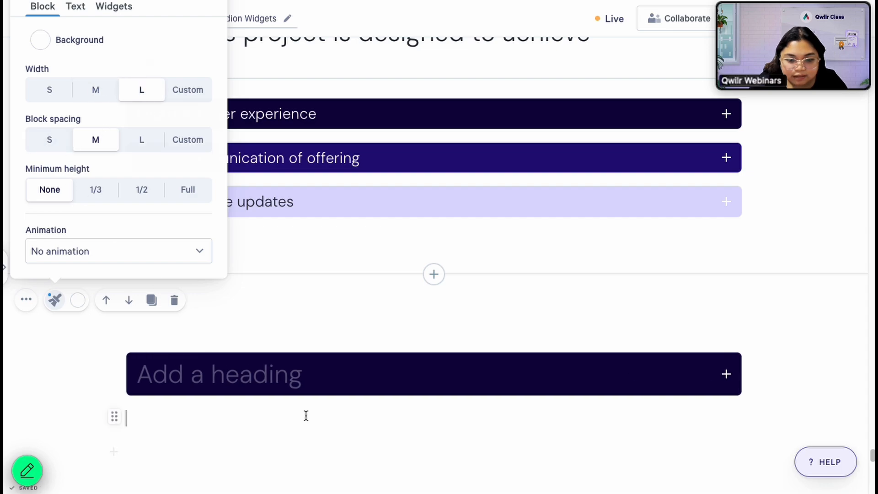
click(232, 365)
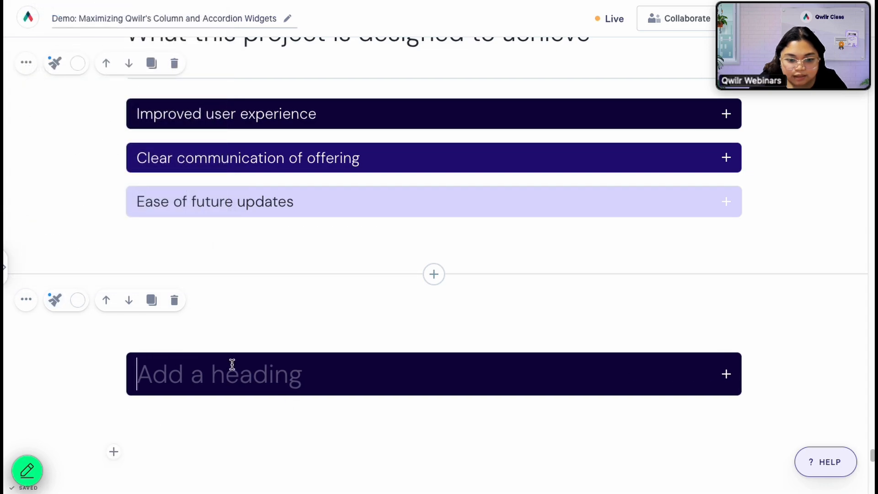
- Duplicate the dark purple accordion twice to make a stack of three
click(324, 351)
scroll(363, 351, down, 2)
scroll(389, 329, up, 1)
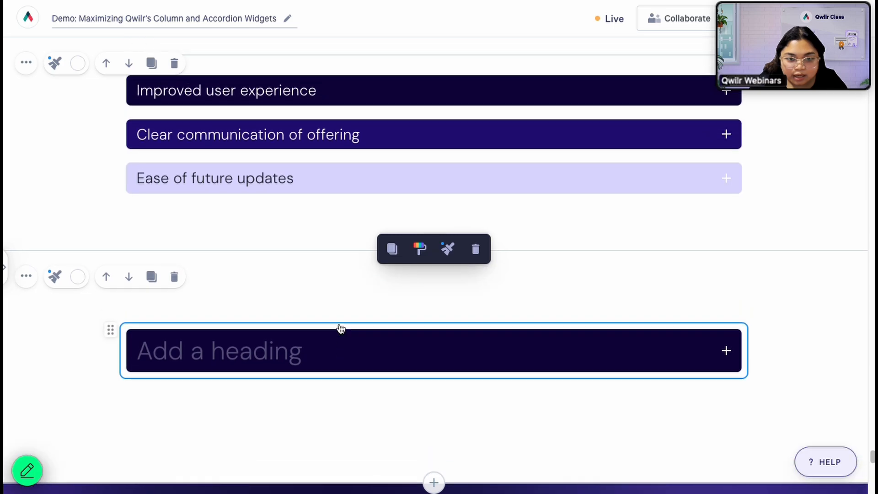
click(285, 356)
click(398, 324)
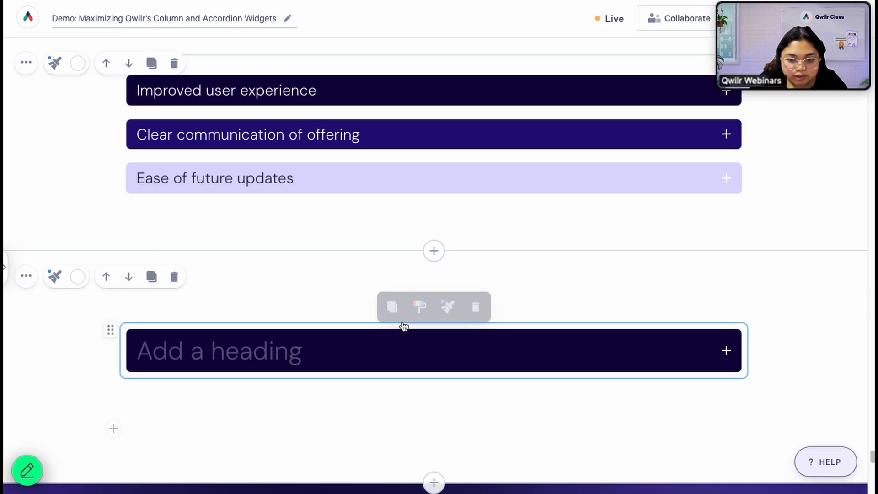
click(392, 303)
click(392, 303)
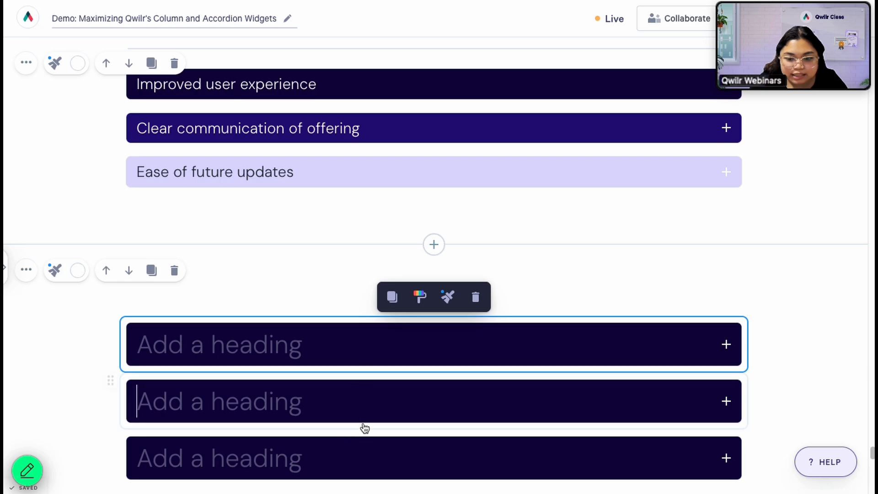
- Try header color #635FED on the second accordion and white #FFFFFF on the third
click(392, 376)
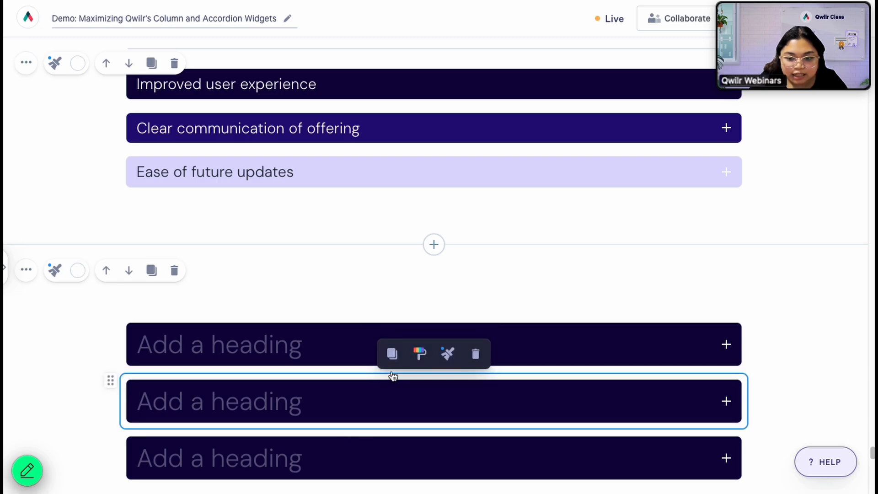
click(419, 353)
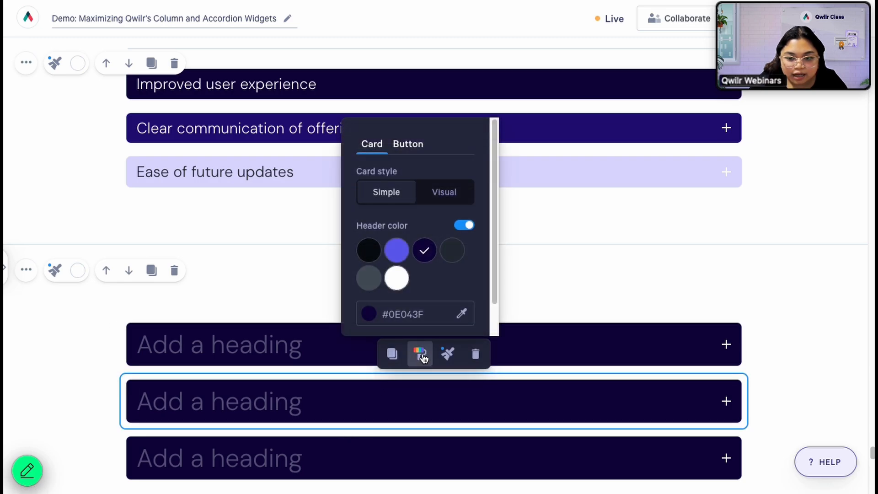
click(401, 255)
click(414, 439)
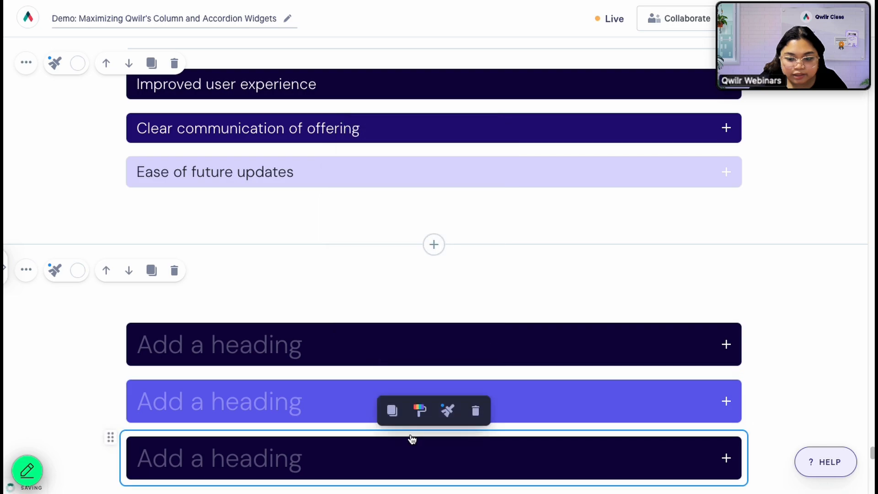
click(418, 413)
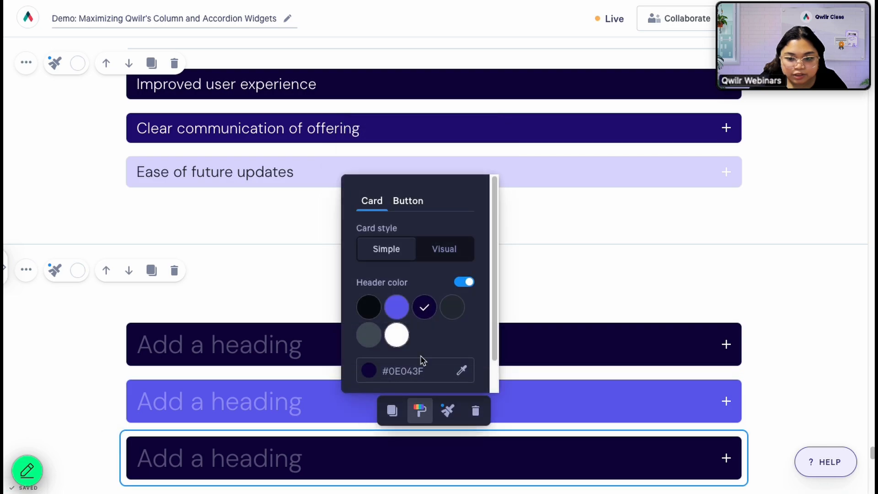
click(397, 335)
scroll(591, 371, down, 2)
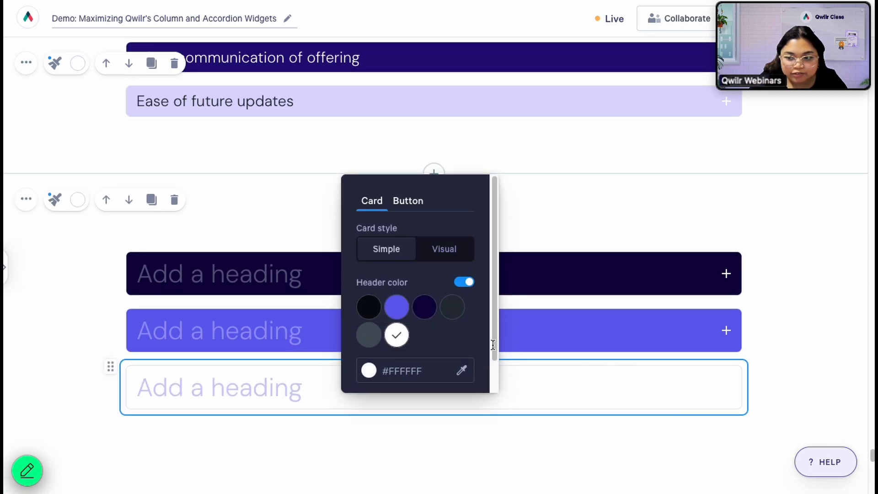
scroll(473, 366, up, 1)
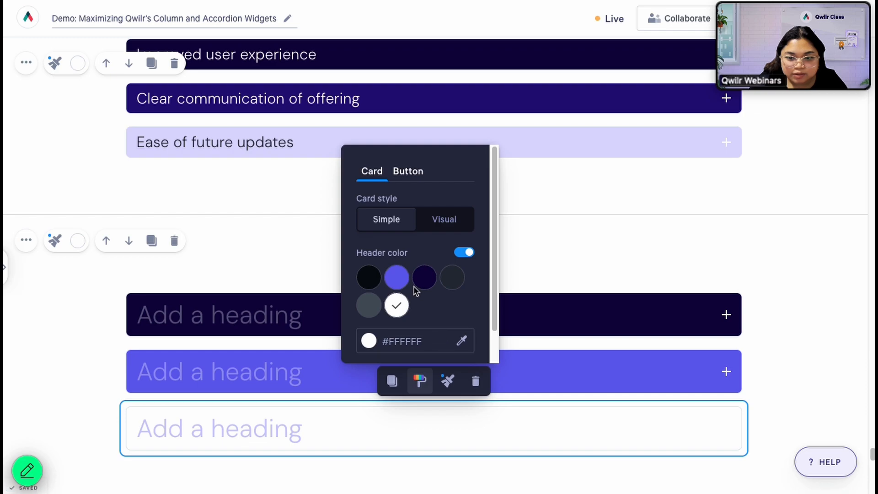
- Sample the "Clear communication of offering" header color #230C78 for the second accordion's header
click(235, 351)
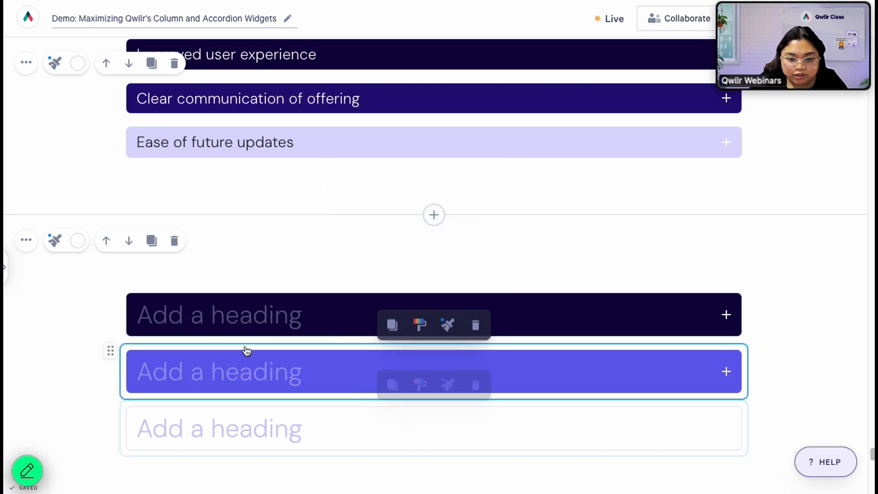
click(418, 324)
click(461, 284)
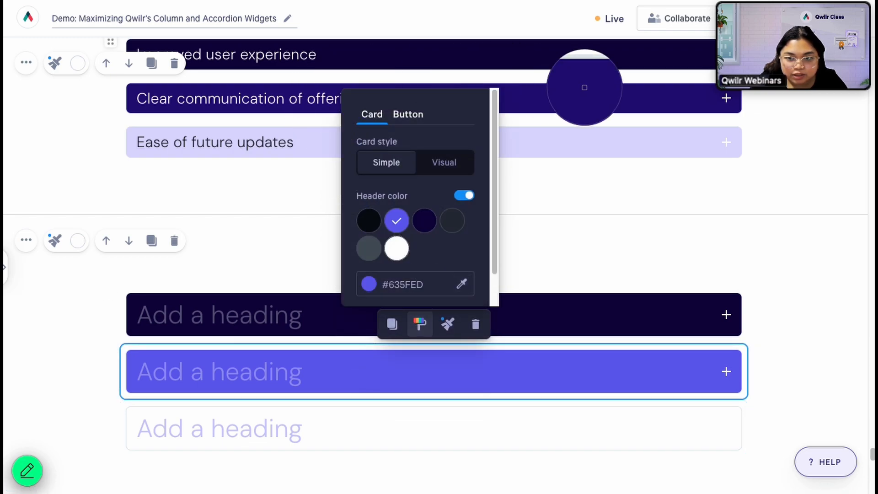
click(580, 95)
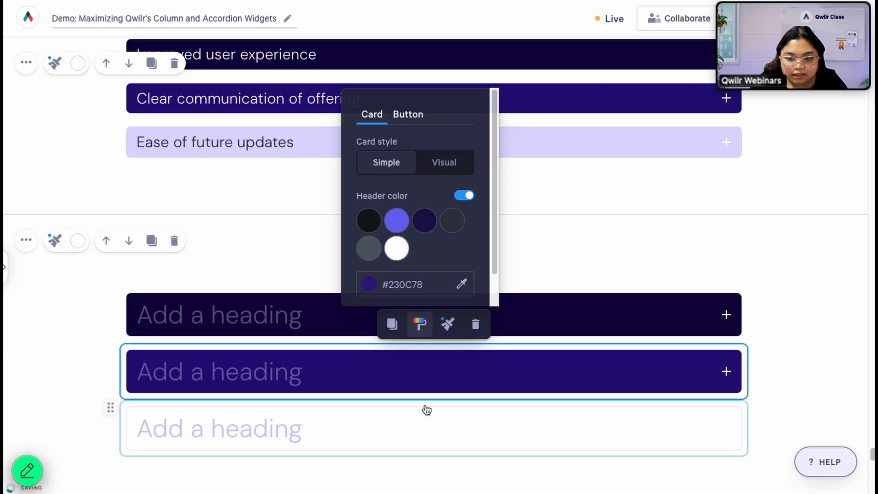
- Sample the "Ease of future updates" header color #DBD9FE for the third accordion's header
click(424, 407)
click(427, 387)
click(461, 340)
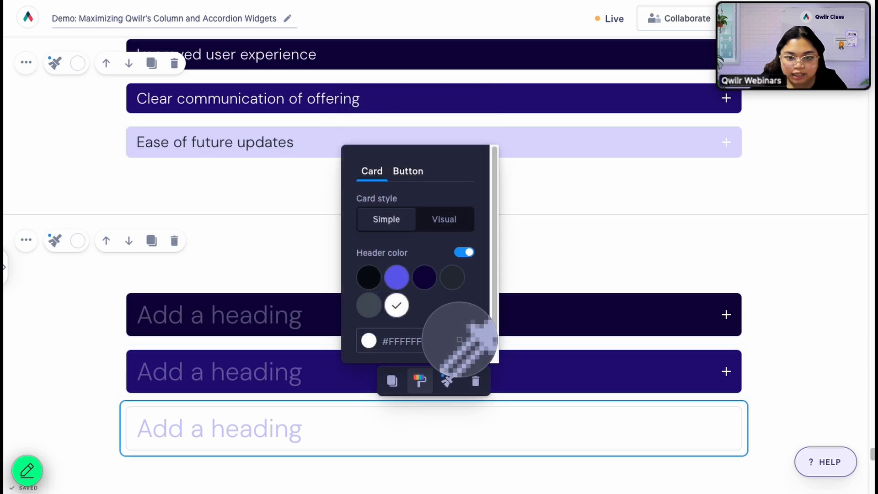
click(549, 146)
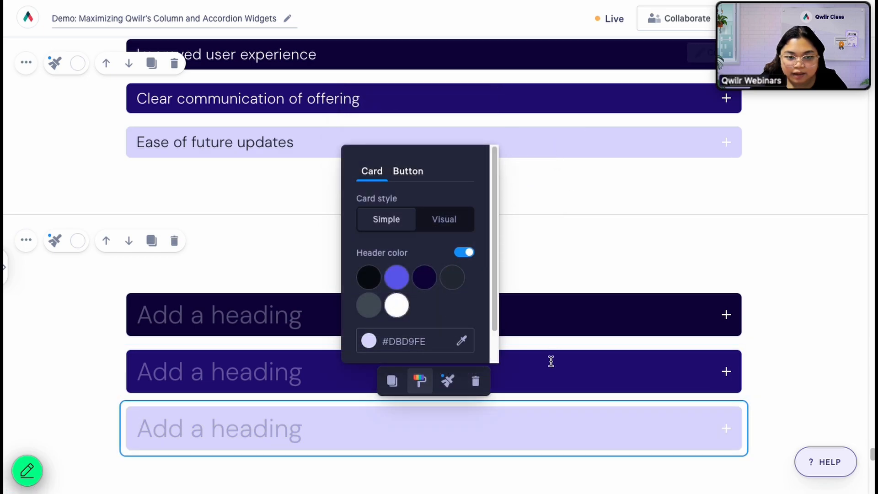
click(787, 357)
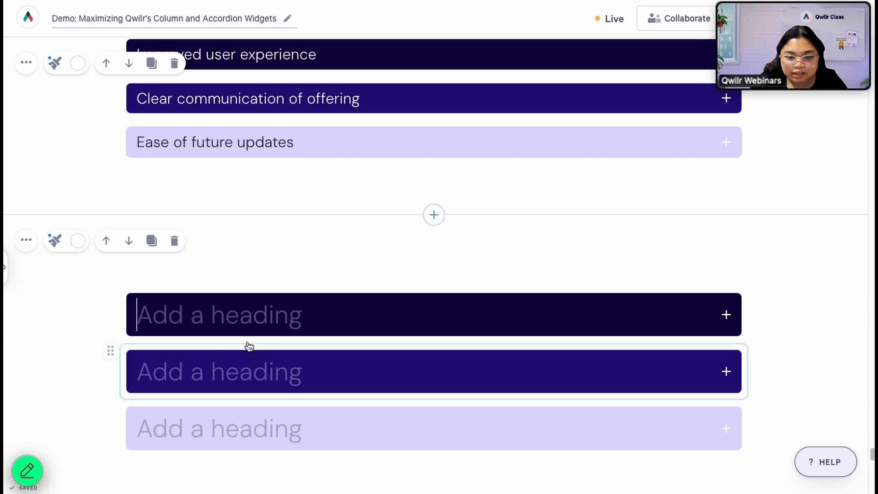
- Enter the headings "High", "Medium" and "Low" in the three new accordions from first to third
text(High)
click(229, 373)
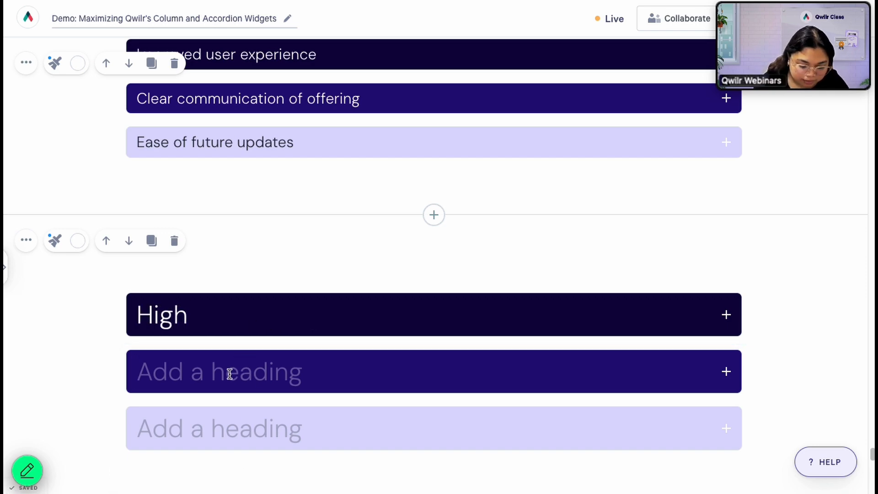
text(Medium)
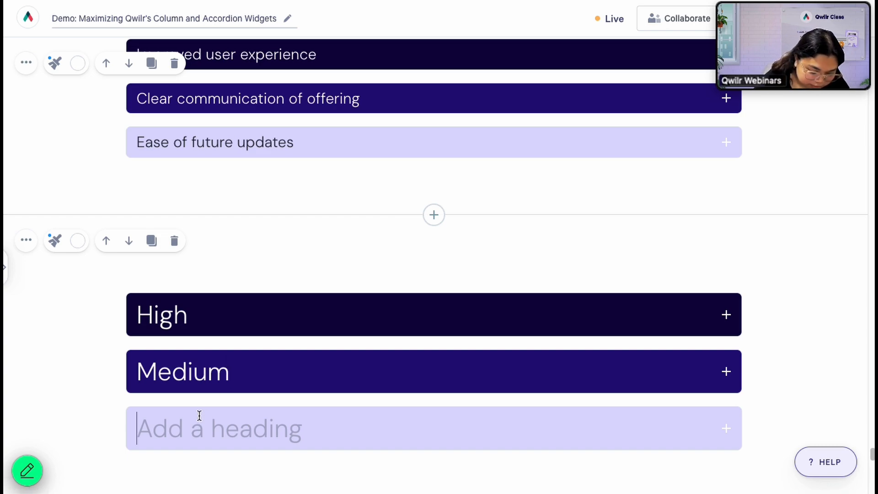
text(Low)
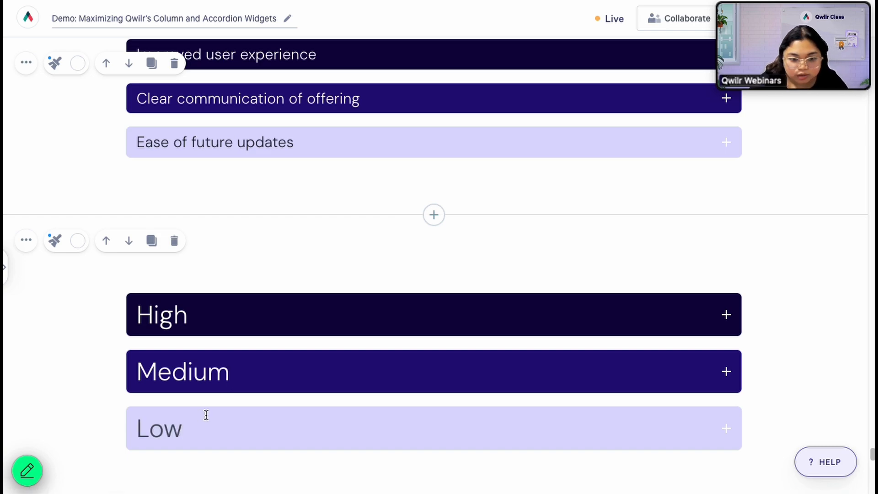
- Examine how the "FAQs" example color-codes its design, support and sales related accordions by category
scroll(243, 336, down, 4)
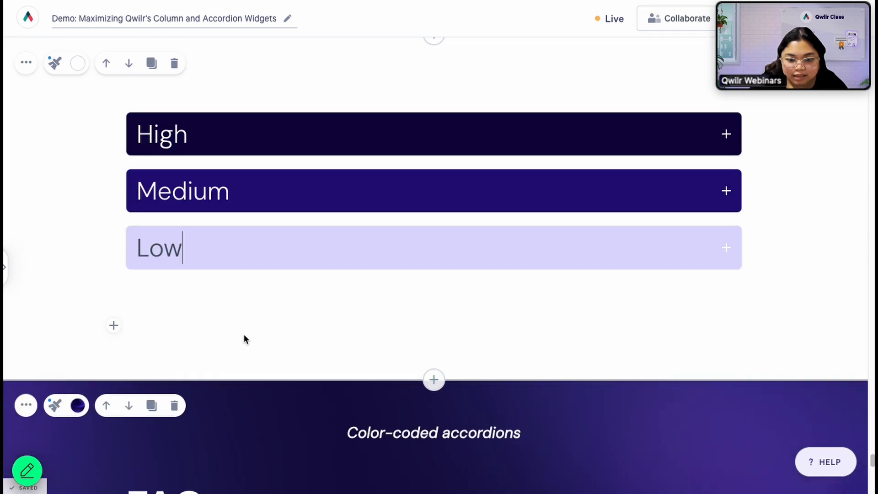
scroll(245, 339, down, 4)
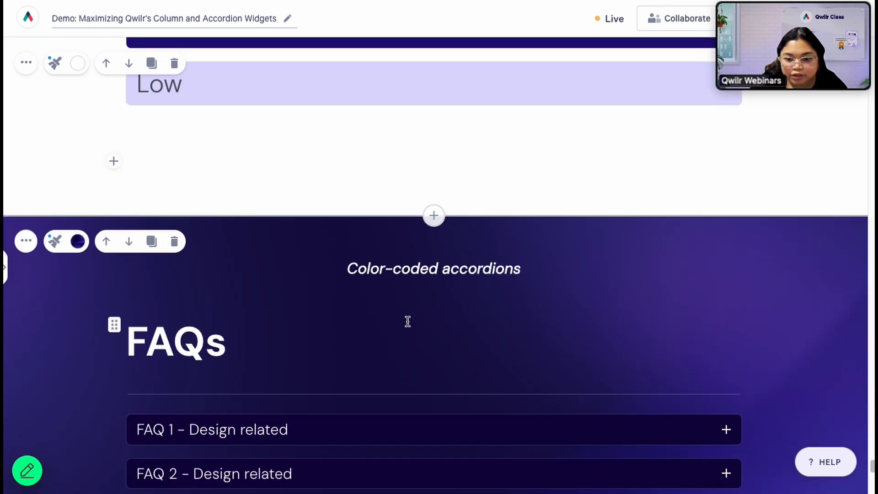
scroll(503, 295, down, 4)
scroll(503, 288, down, 1)
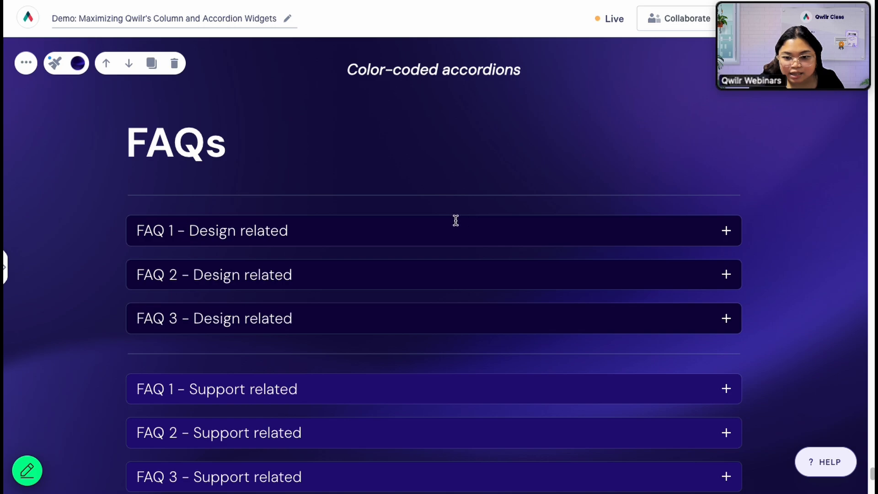
scroll(456, 221, down, 1)
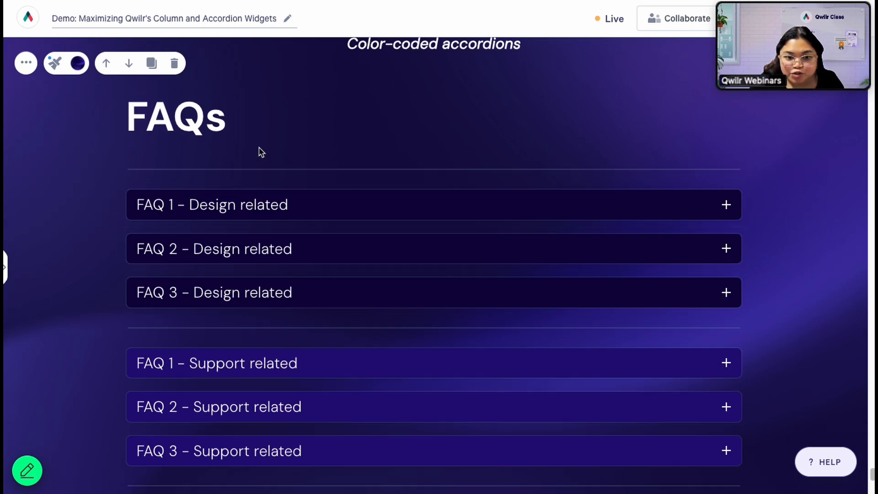
scroll(229, 137, up, 2)
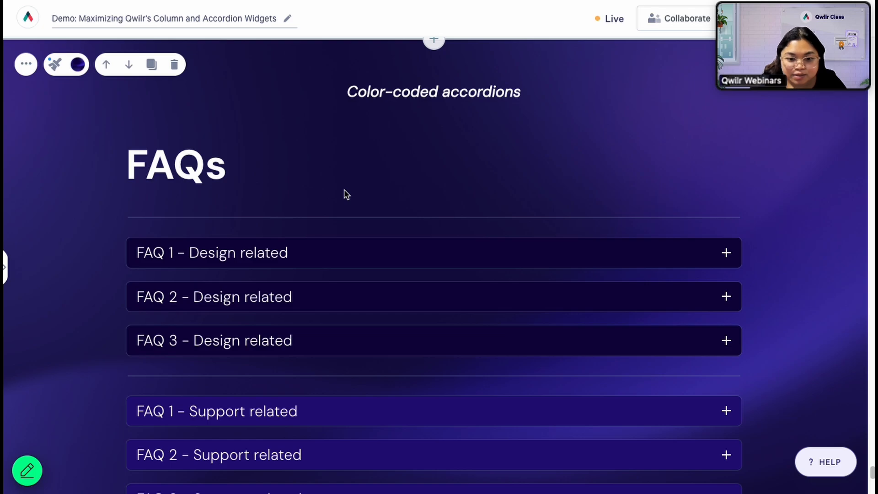
scroll(346, 195, down, 1)
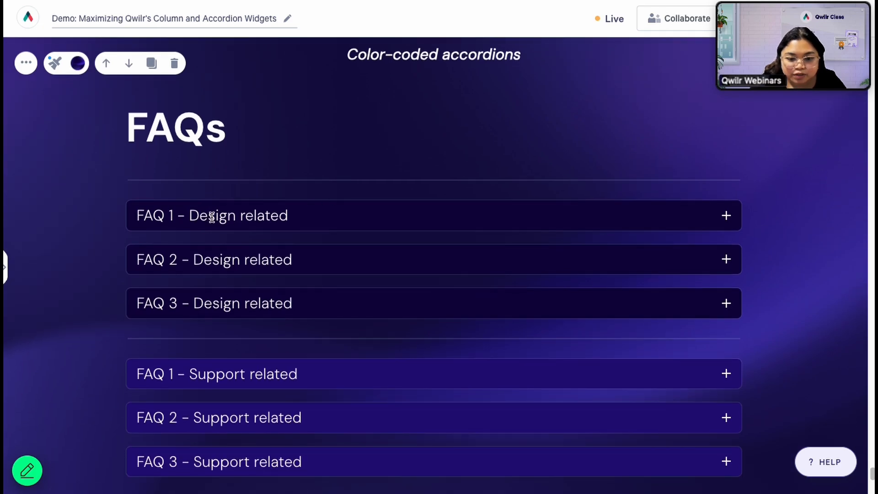
scroll(222, 218, down, 4)
scroll(247, 301, down, 3)
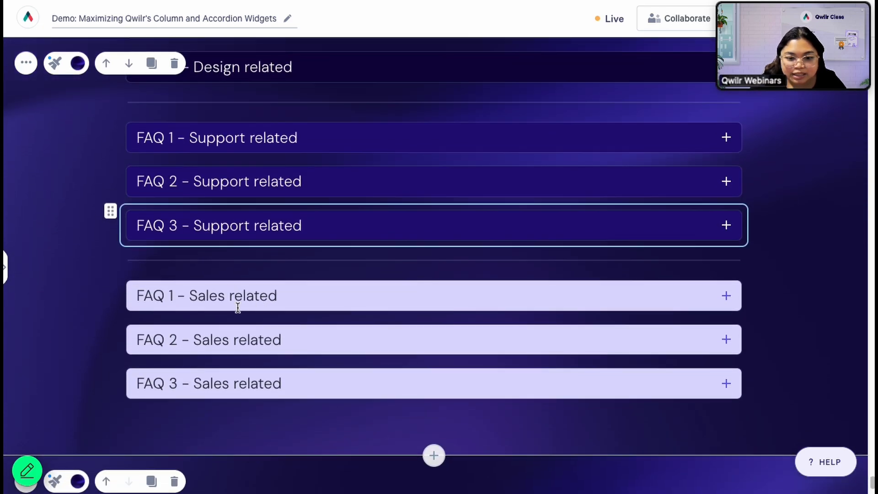
scroll(238, 302, up, 4)
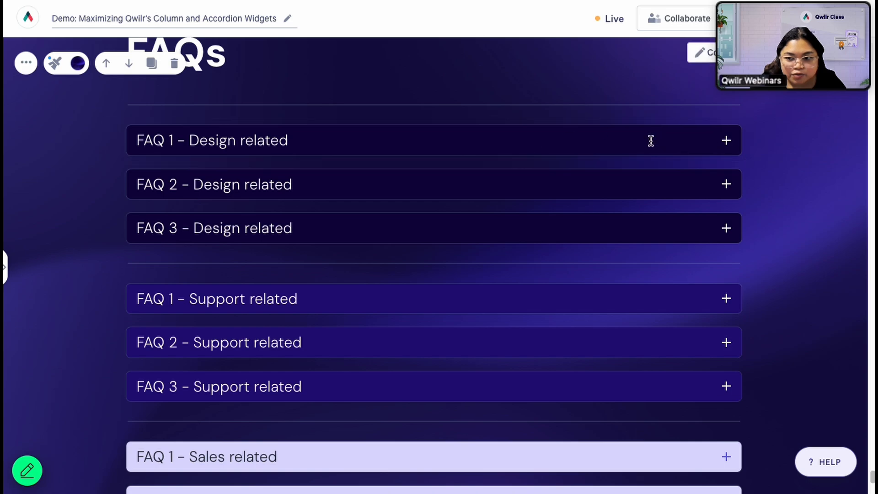
scroll(402, 140, up, 3)
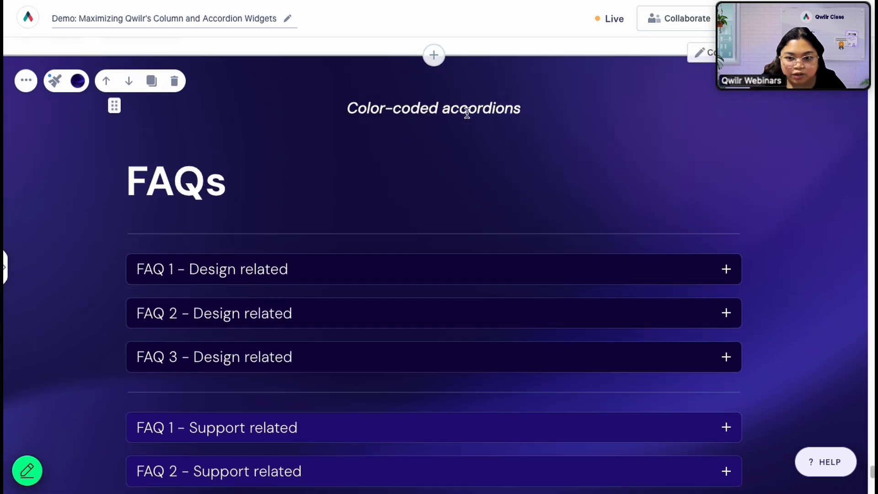
- Duplicate the "FAQ 1 - Design related" accordion twice in the second FAQs block below the color-coded example
scroll(390, 213, down, 3)
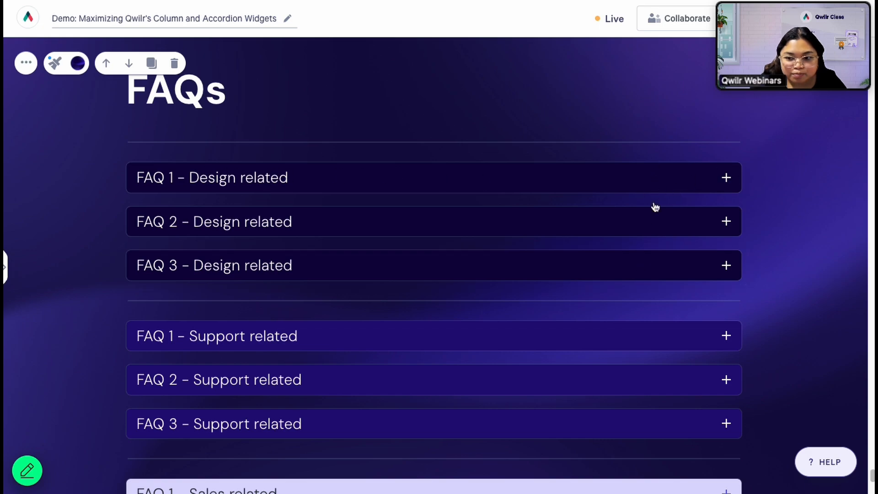
scroll(652, 247, down, 10)
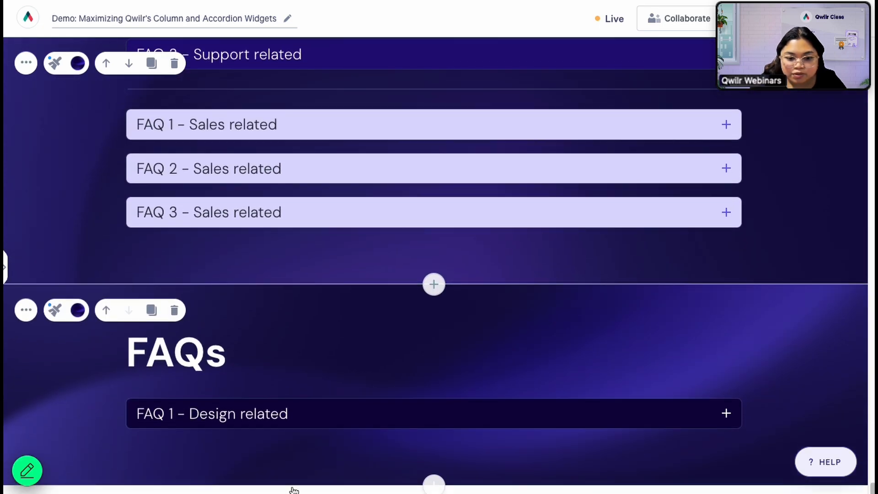
scroll(455, 386, up, 3)
scroll(454, 386, down, 3)
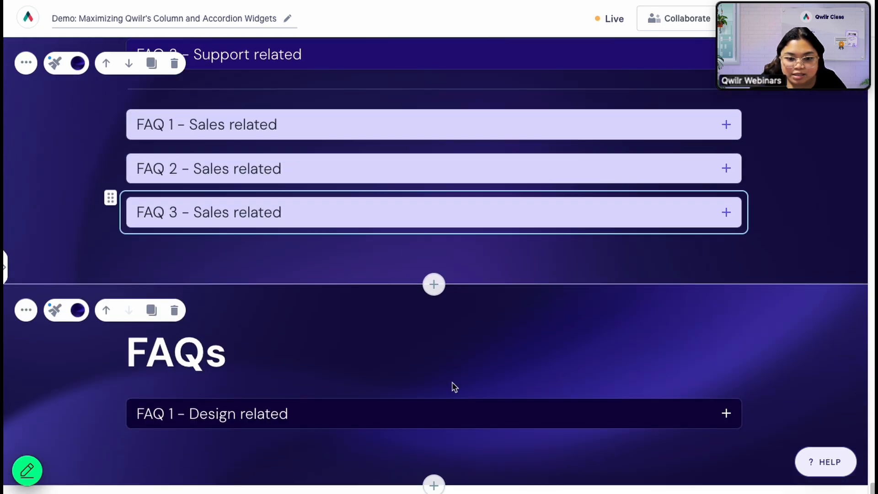
click(356, 398)
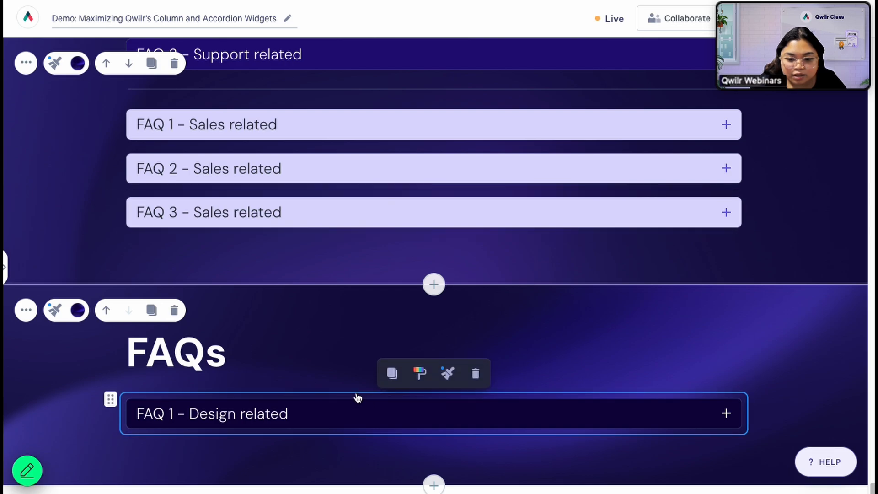
click(392, 376)
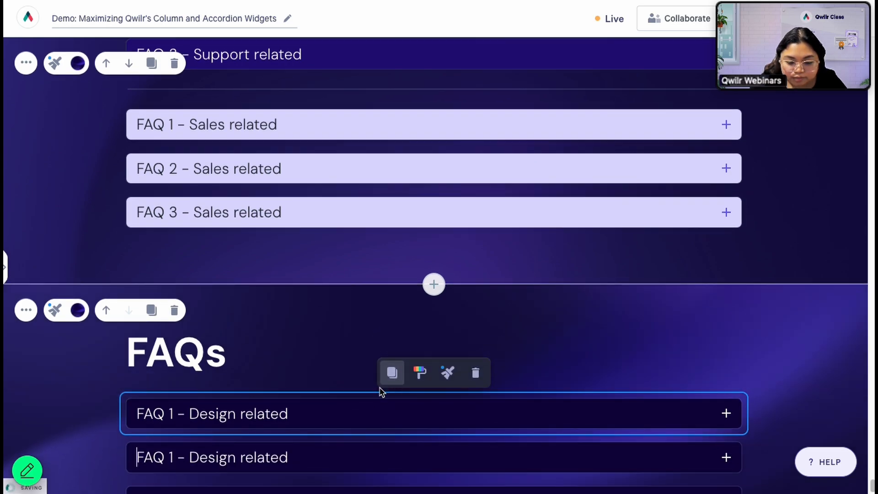
scroll(380, 388, down, 2)
scroll(359, 372, up, 6)
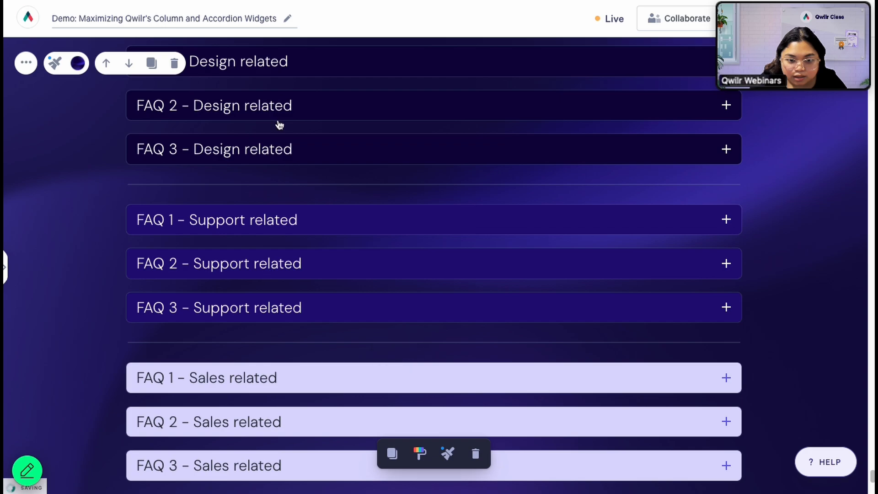
scroll(308, 284, down, 7)
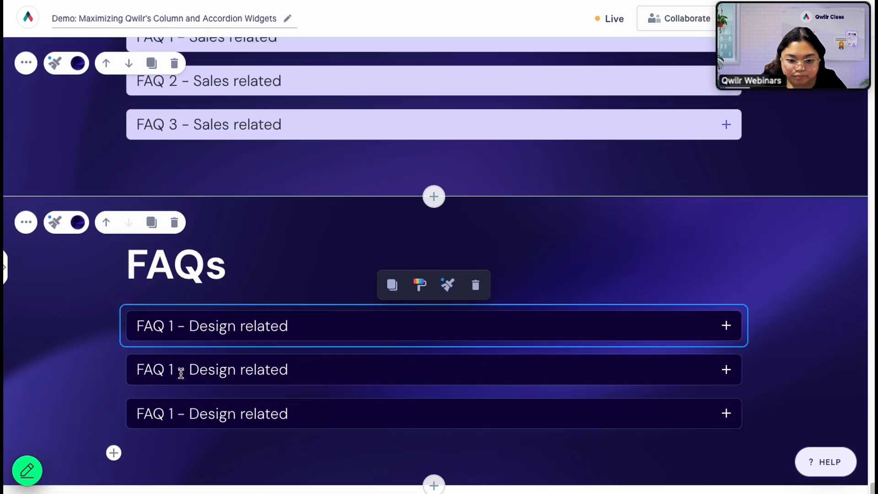
- Renumber the two duplicated design accordions as "FAQ 2 - Design related" and "FAQ 3 - Design related"
click(173, 371)
key(BackSpace)
text(2)
click(176, 414)
key(BackSpace)
text(3)
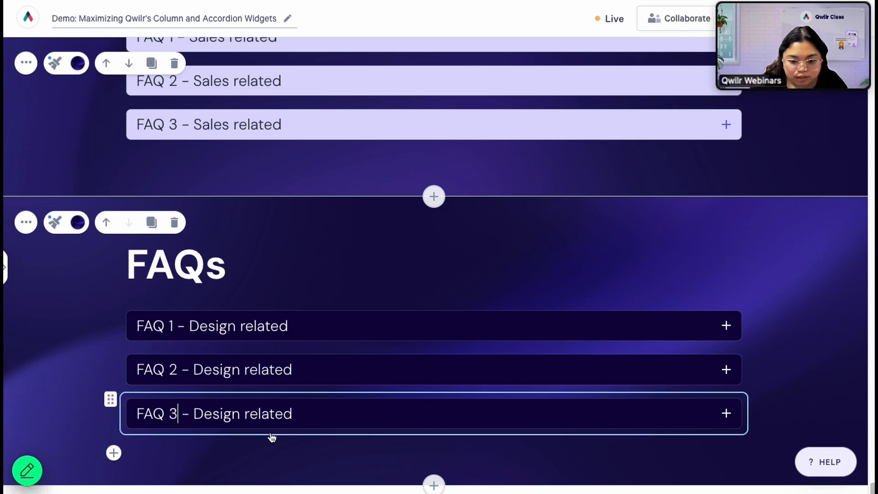
- Insert a divider line below the "FAQ 3 - Design related" accordion in the second FAQs block
scroll(282, 227, up, 2)
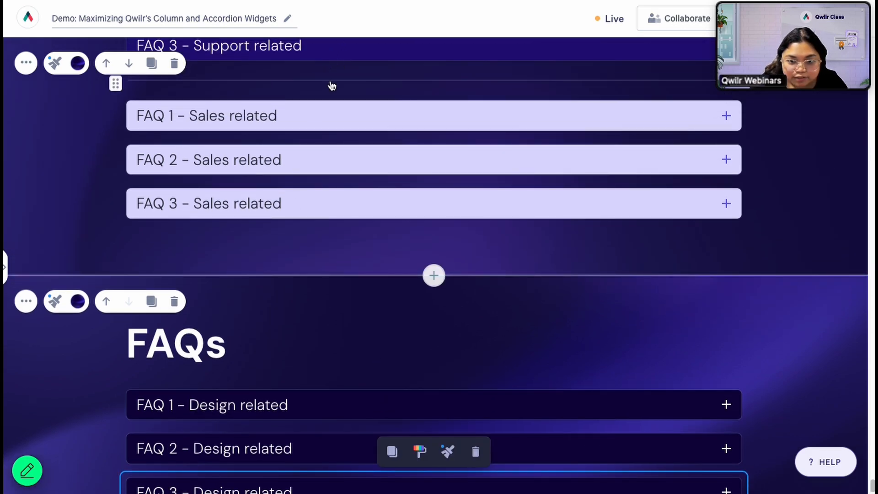
scroll(320, 390, down, 2)
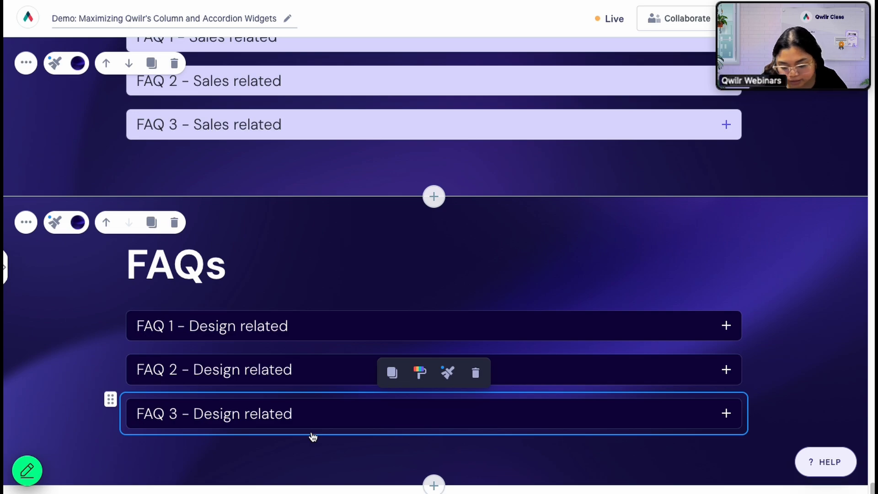
key(Return)
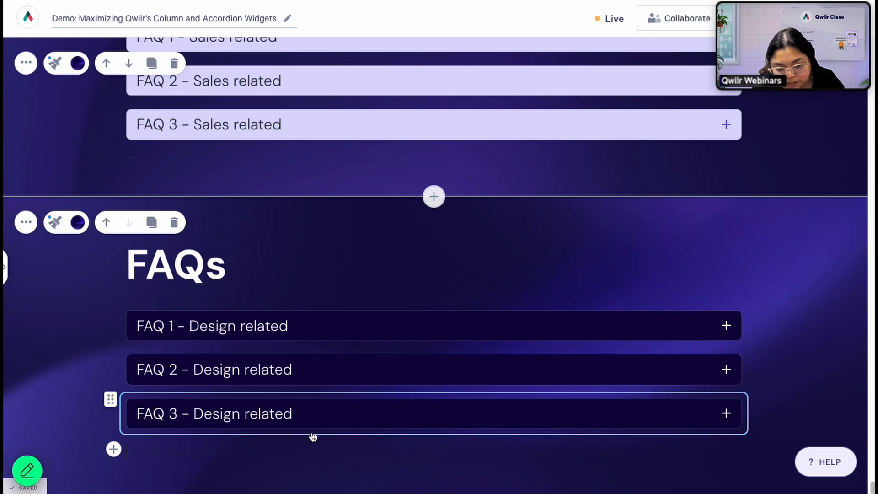
text(---)
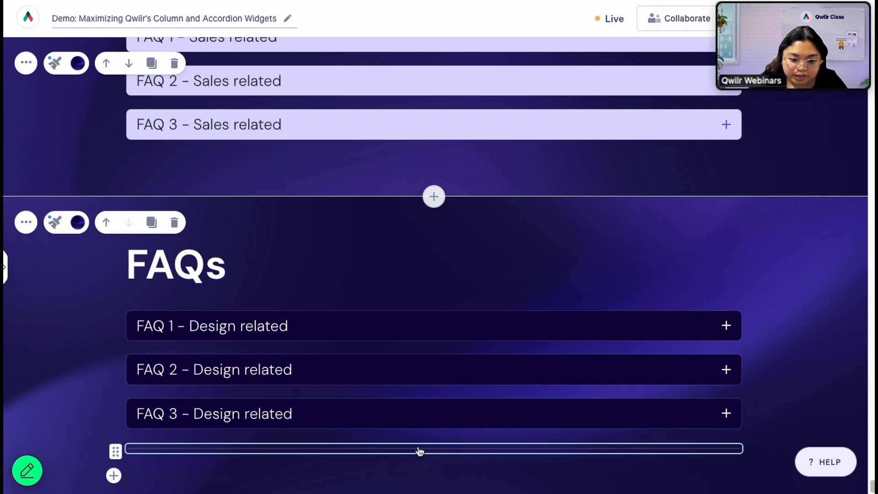
scroll(418, 451, down, 1)
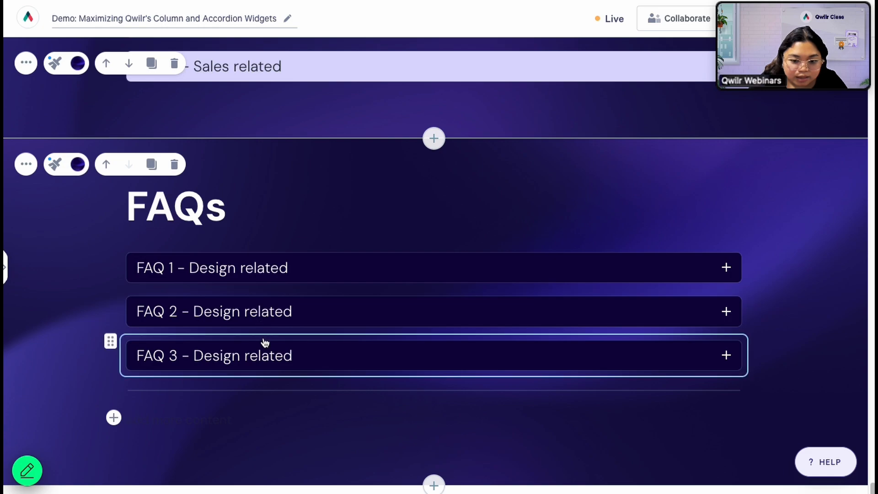
- Add a new accordion below the divider in the second FAQs block
click(113, 417)
scroll(308, 414, down, 1)
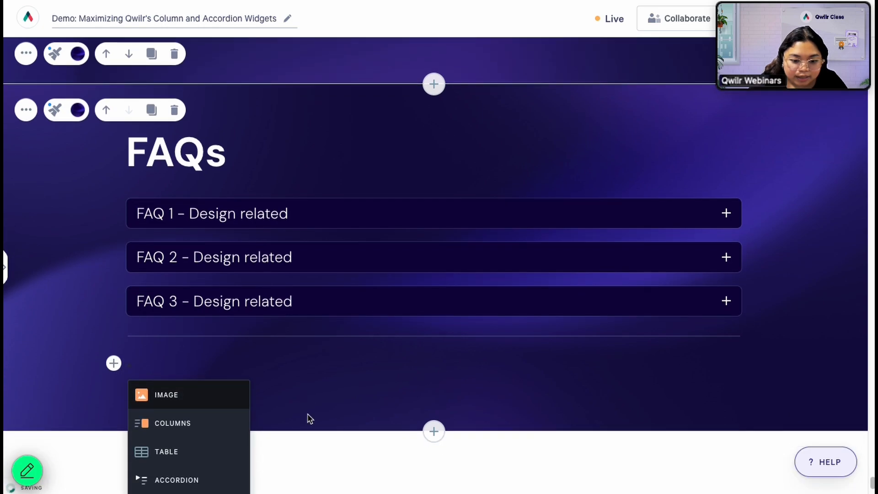
click(208, 475)
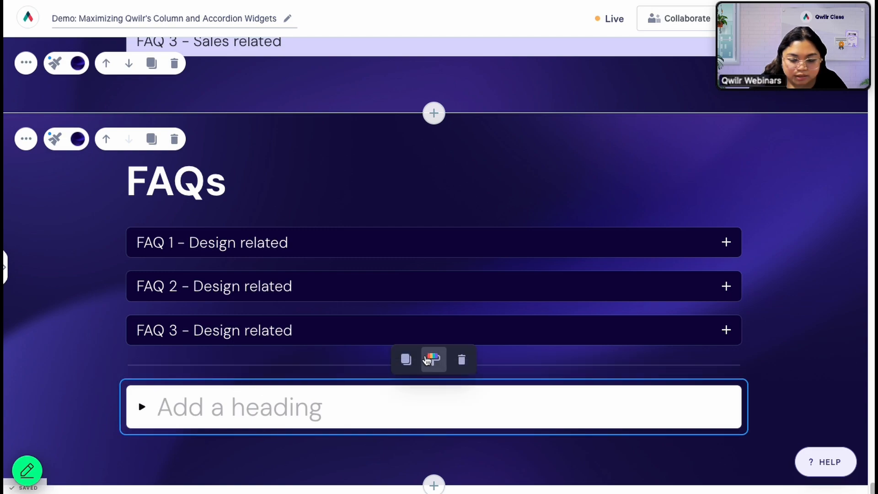
- Copy the header color code #230C78 from the example's "FAQ 1 - Support related" accordion
click(433, 356)
scroll(320, 311, up, 5)
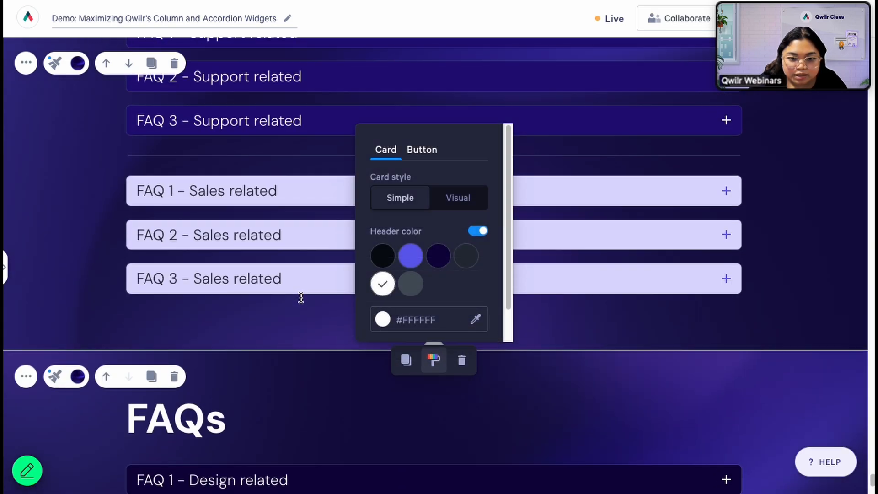
scroll(606, 408, up, 2)
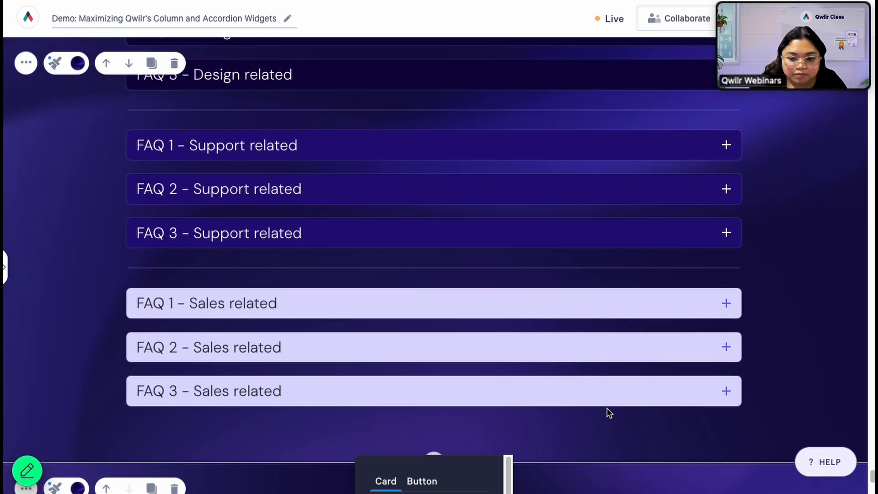
click(342, 135)
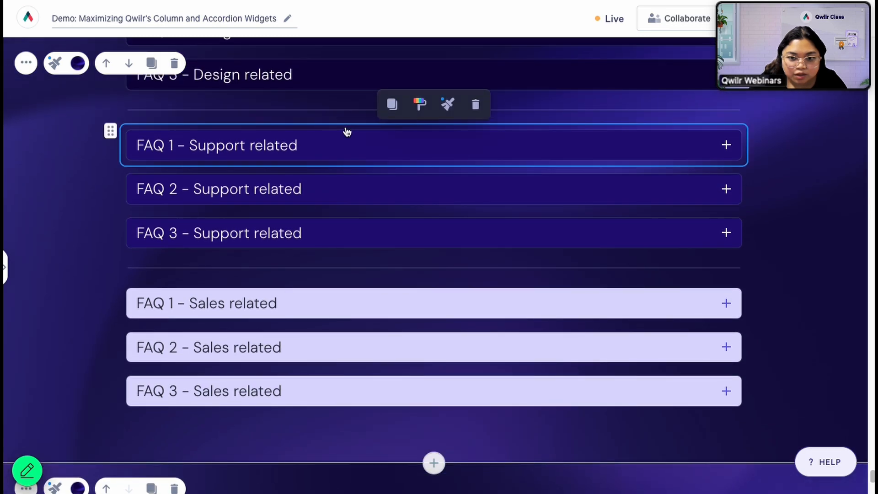
click(420, 107)
triple_click(423, 321)
key(ctrl+c)
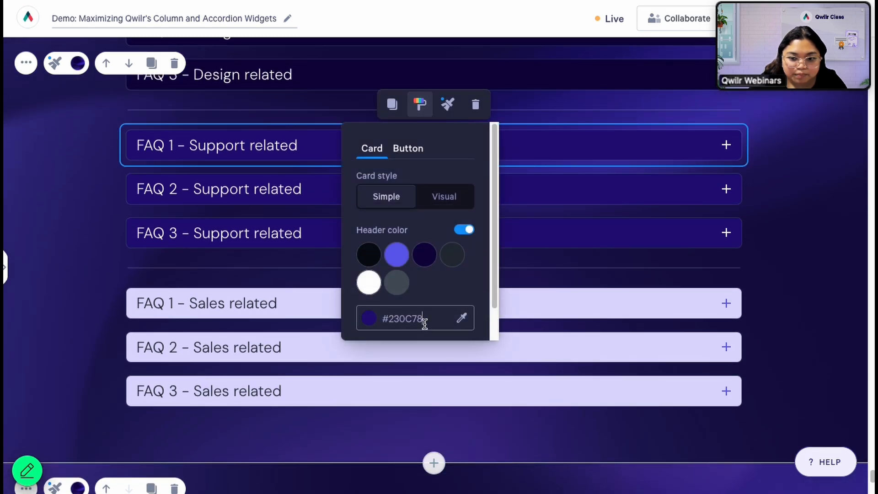
- Apply the copied header color #230C78 to the new accordion below the divider
scroll(318, 355, down, 4)
scroll(317, 354, down, 3)
click(320, 388)
click(431, 361)
triple_click(423, 322)
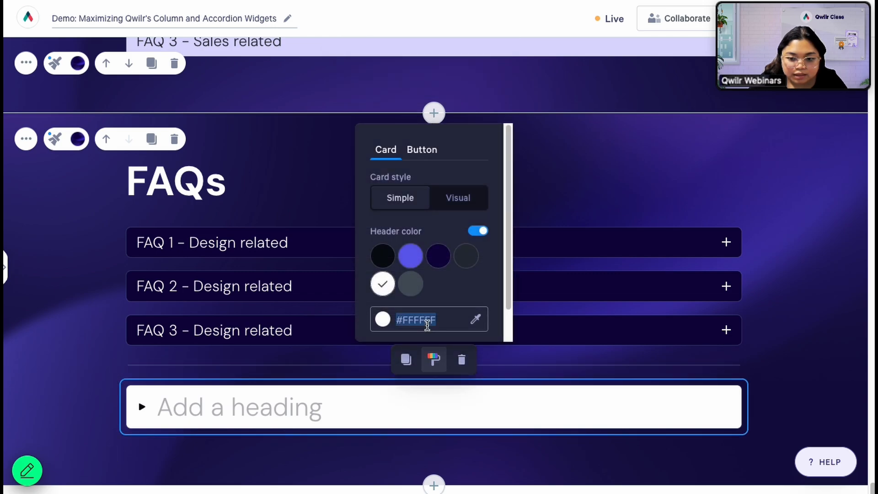
key(ctrl+v)
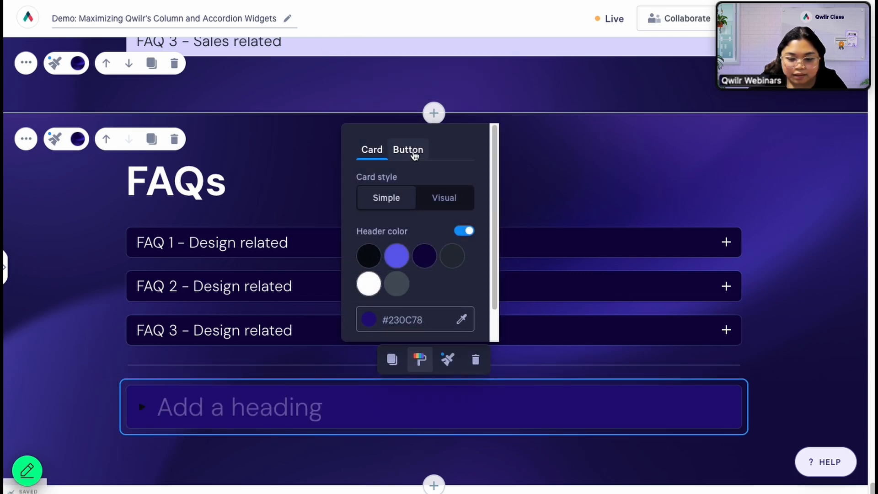
- Give the new accordion a white (#FFFFFF) plus button placed on the right side of its header
click(412, 152)
click(438, 209)
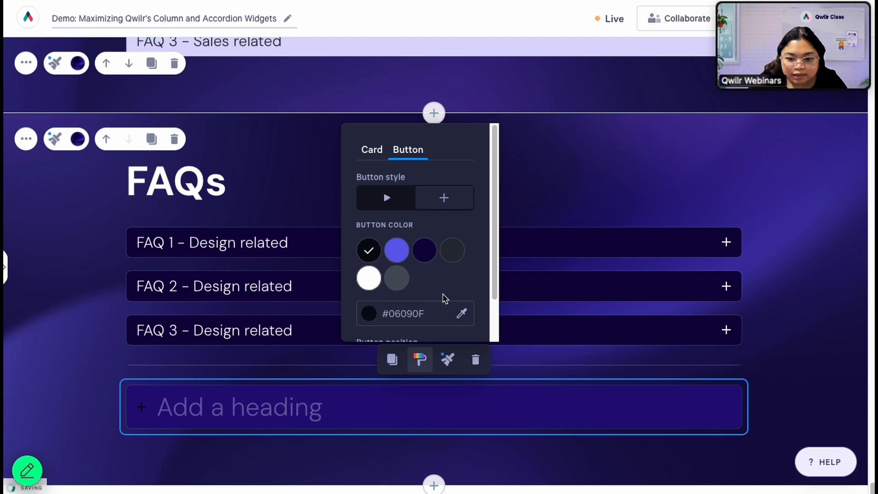
click(370, 278)
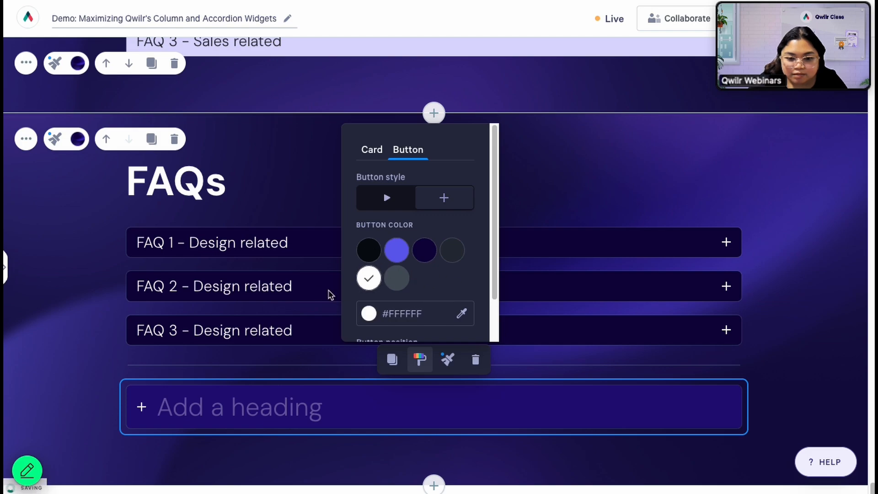
scroll(452, 270, down, 1)
click(458, 322)
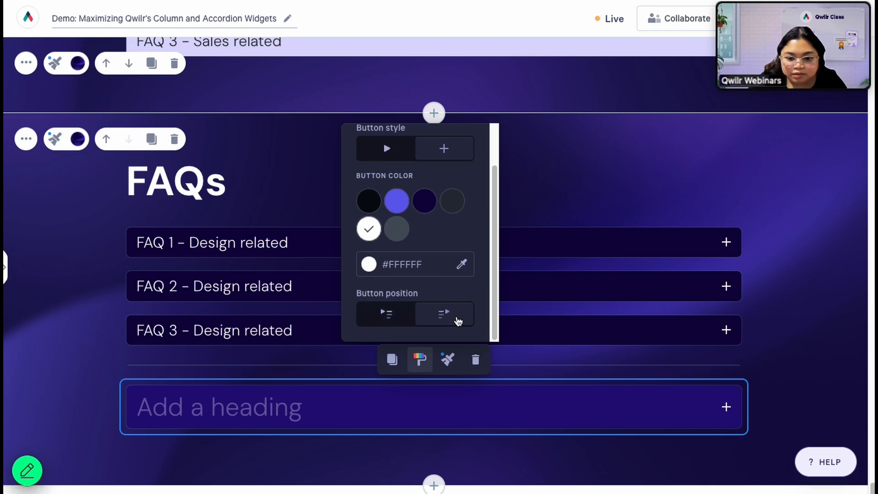
- Enter the heading "FAQ 1 – Support related" in the new accordion
click(271, 410)
text(Faq)
key(BackSpace)
key(BackSpace)
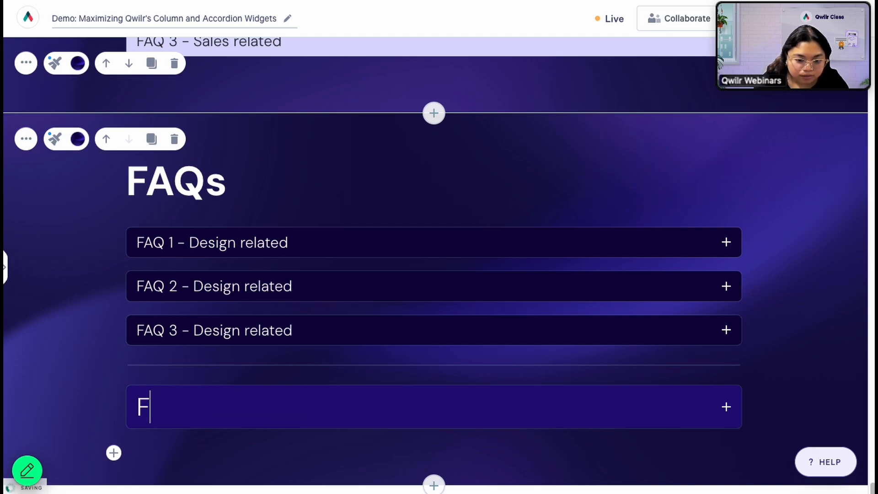
text(AQ)
text( `)
key(BackSpace)
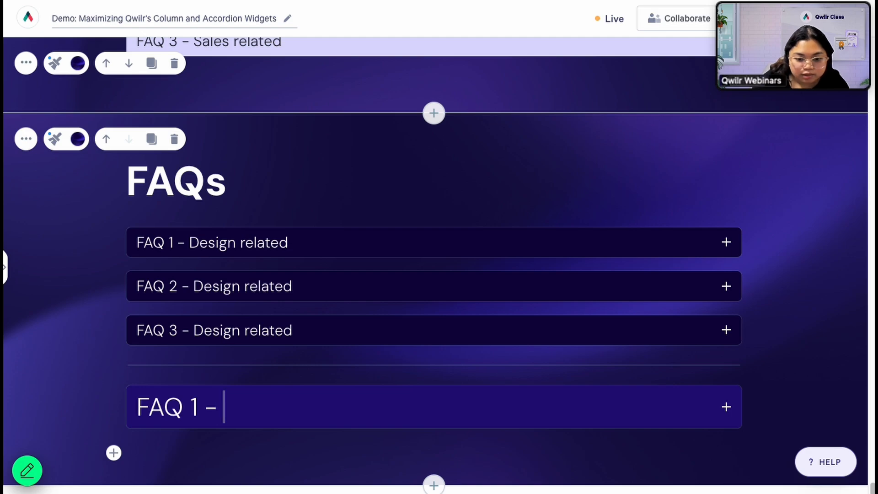
scroll(351, 354, up, 7)
scroll(350, 354, down, 7)
text(1 – )
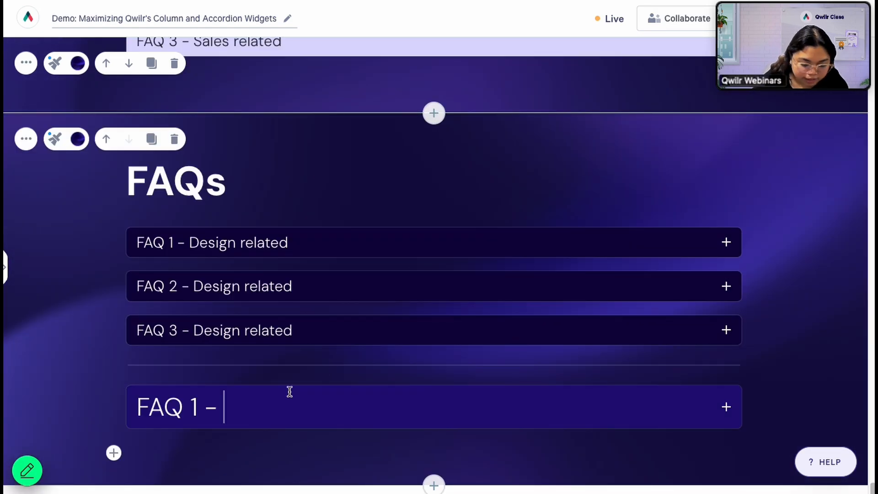
text(Support related)
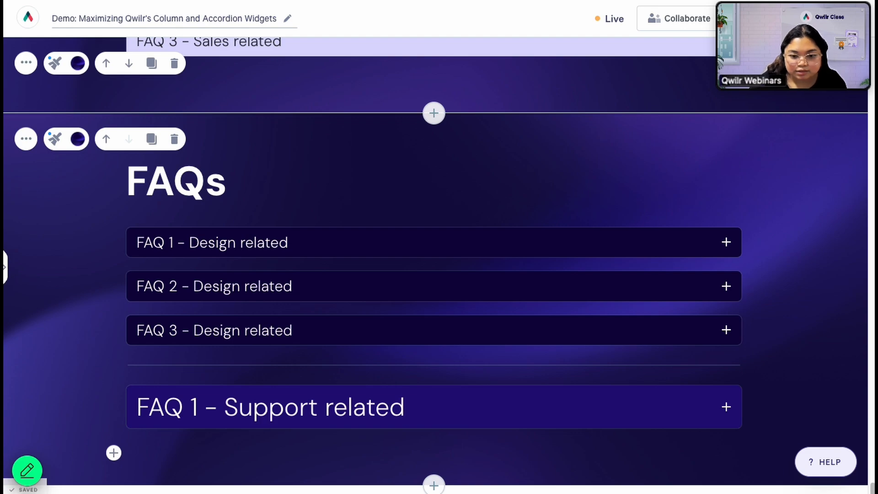
- Format the "FAQ 1 – Support related" heading with the H4 Subheading text style
drag(137, 407, 487, 412)
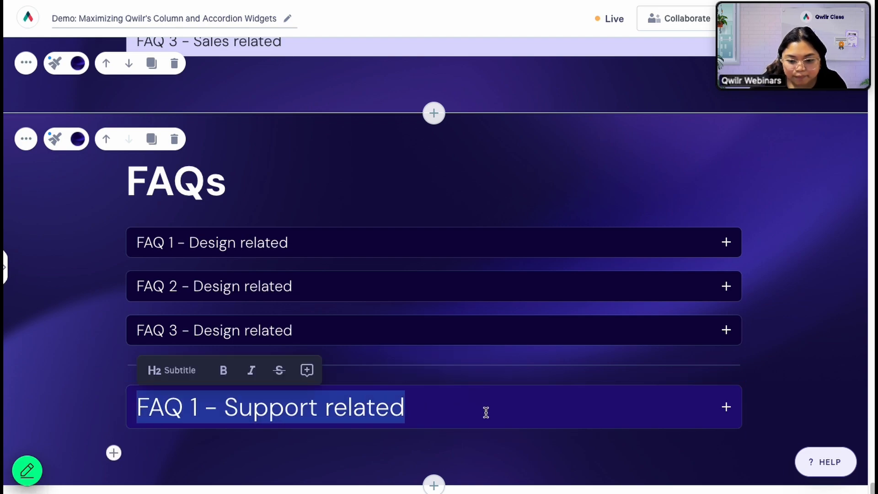
click(186, 379)
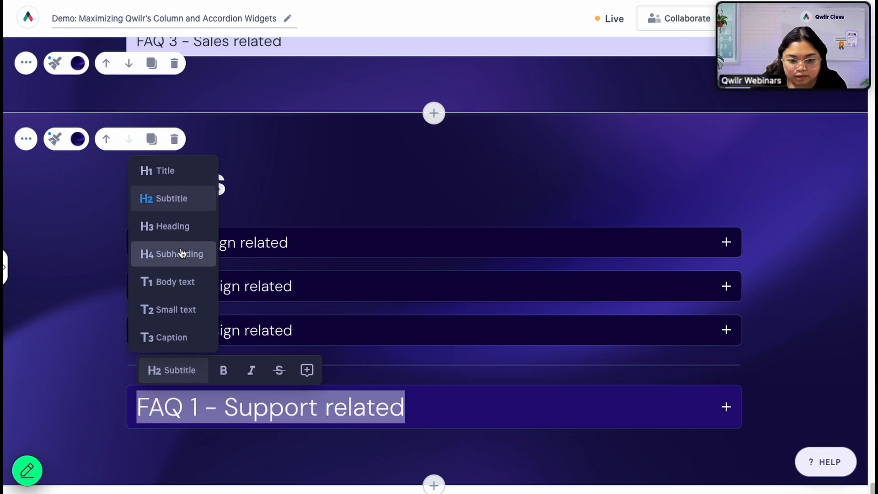
click(179, 280)
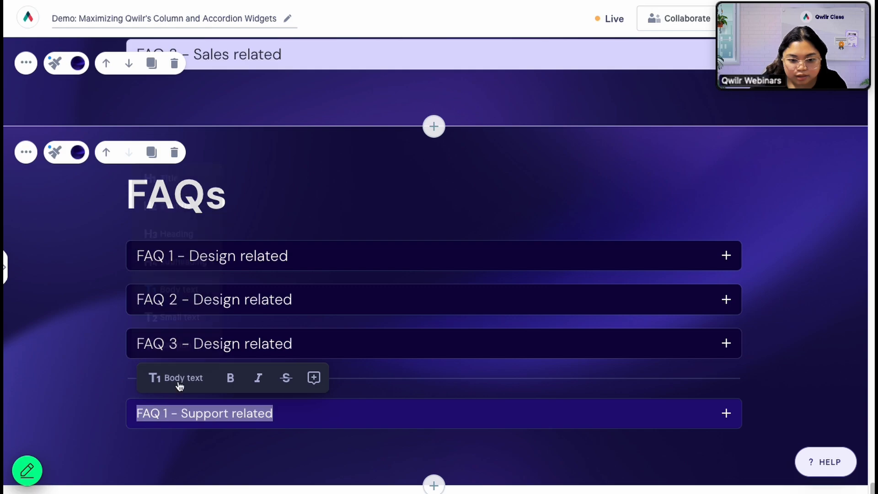
click(179, 379)
click(185, 259)
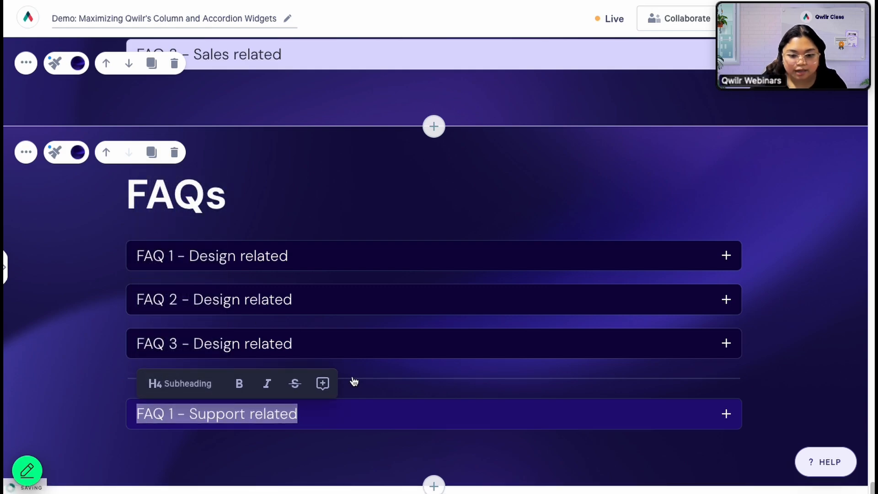
- Duplicate the "FAQ 1 – Support related" accordion twice and select the last copy
click(364, 399)
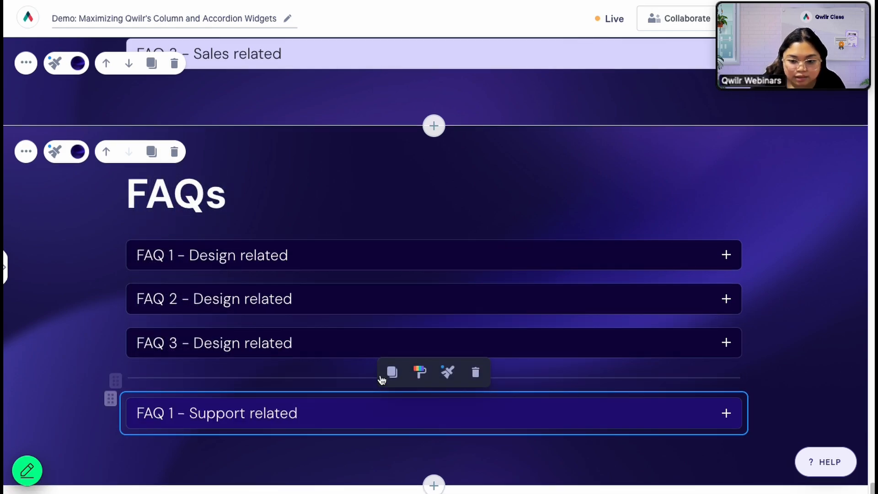
click(392, 373)
click(391, 373)
scroll(310, 402, down, 2)
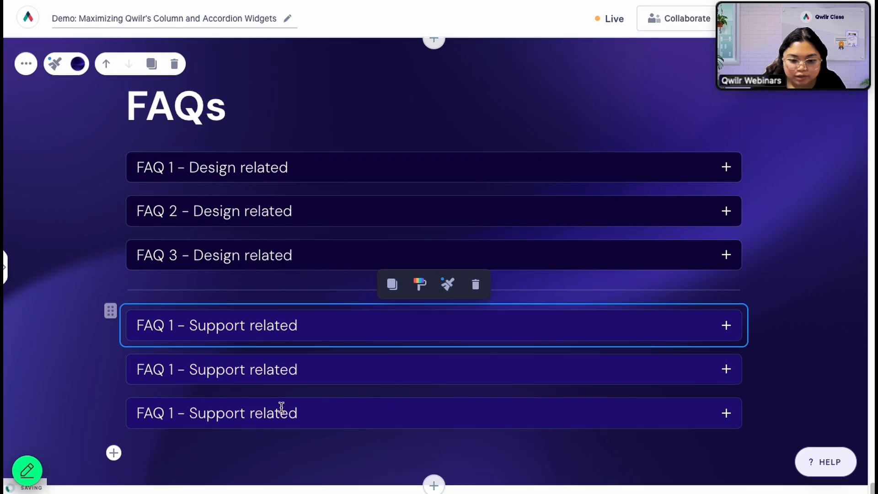
click(327, 434)
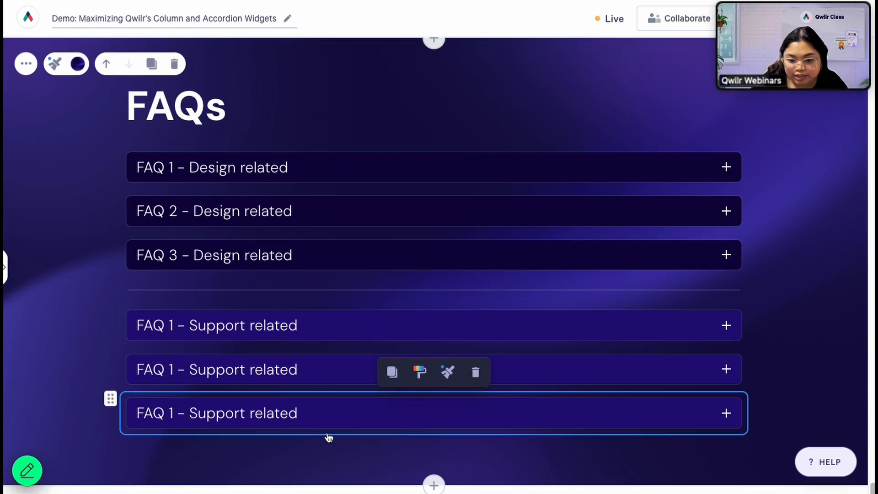
- Duplicate the last "FAQ 1 – Support related" accordion once more and insert a divider line above the final copy
click(394, 374)
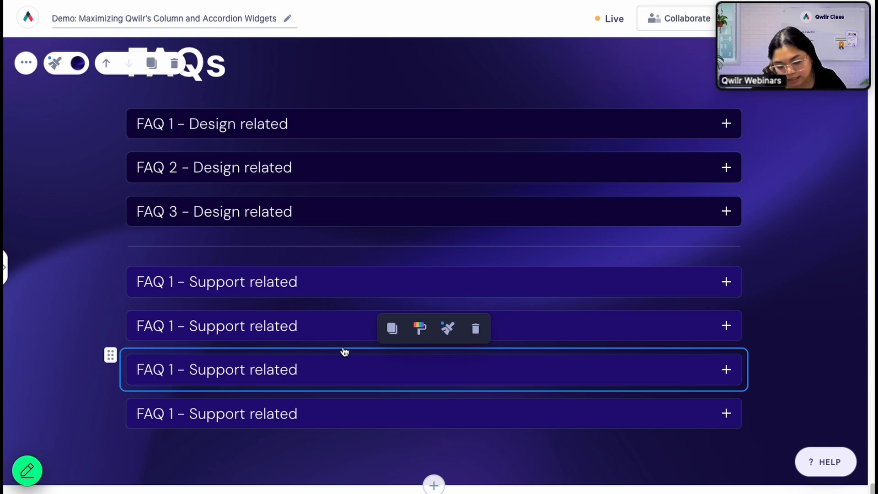
key(Return)
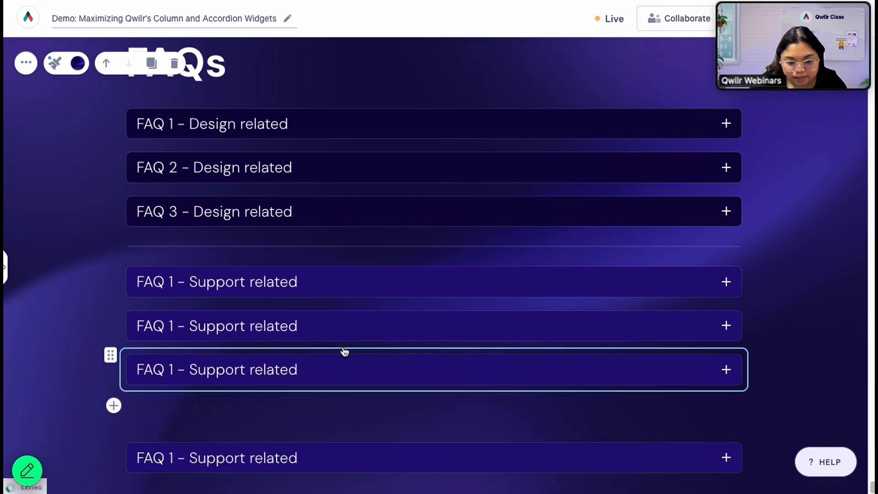
text(---)
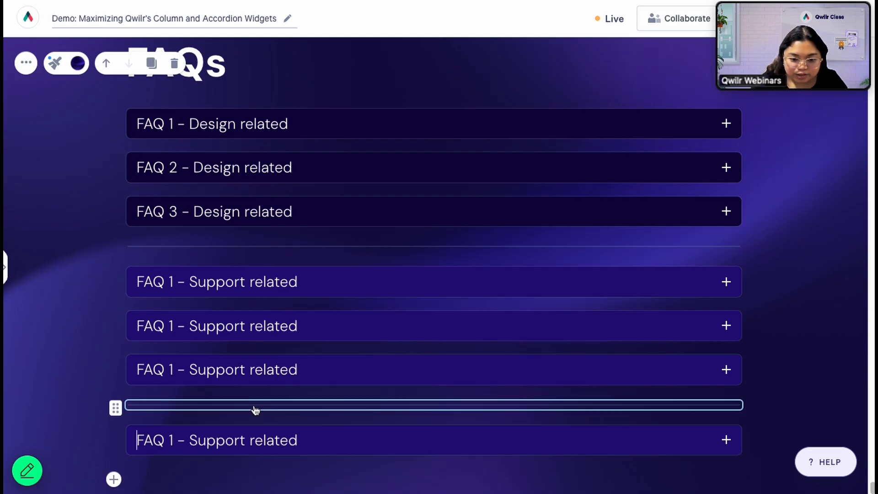
- Change the heading of the accordion below the new divider to "FAQ 1 – Sales related"
scroll(309, 418, up, 7)
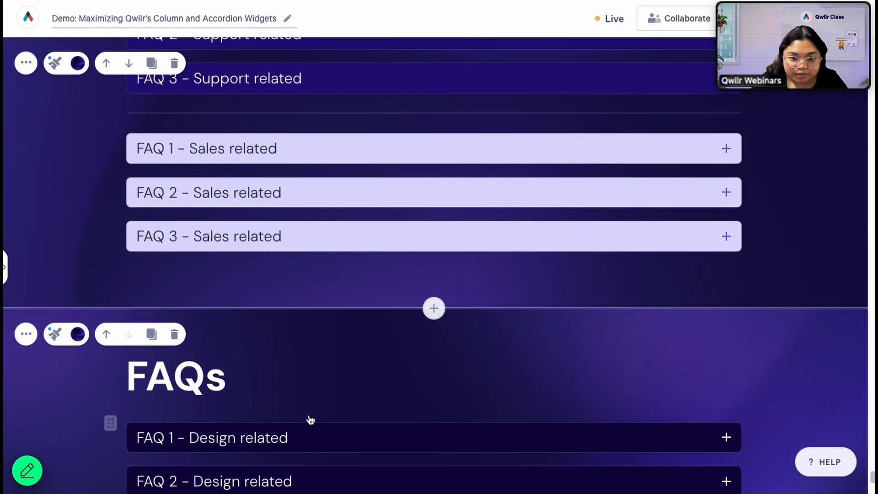
scroll(288, 420, down, 7)
double_click(202, 417)
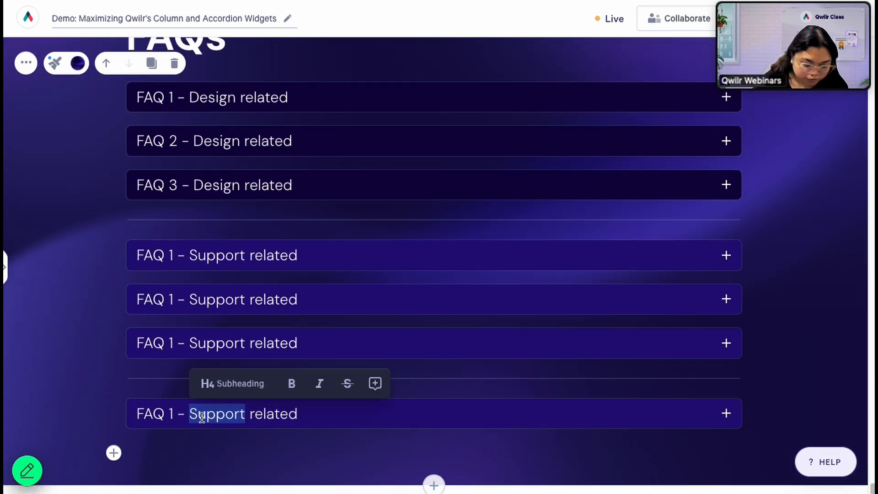
text(Sales)
- Set the "FAQ 1 – Sales related" accordion's header color to #DBD9FE by sampling it from the original sales accordion above
scroll(248, 404, up, 5)
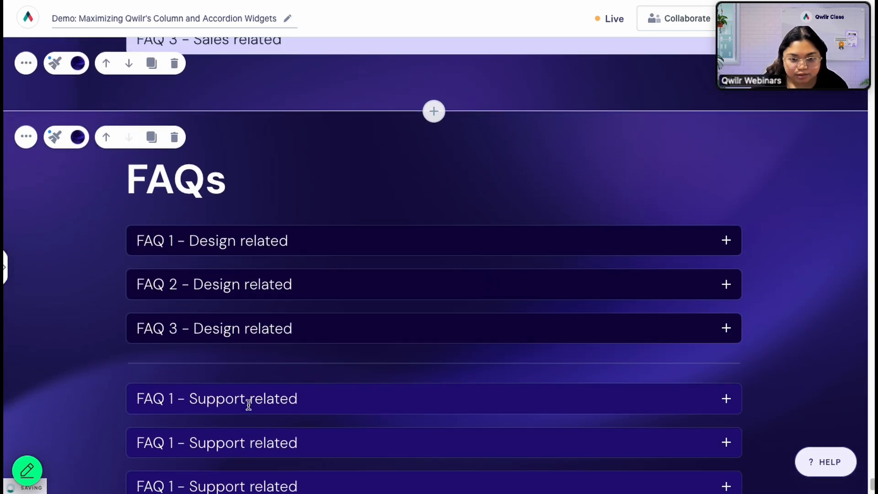
scroll(292, 403, down, 5)
click(329, 400)
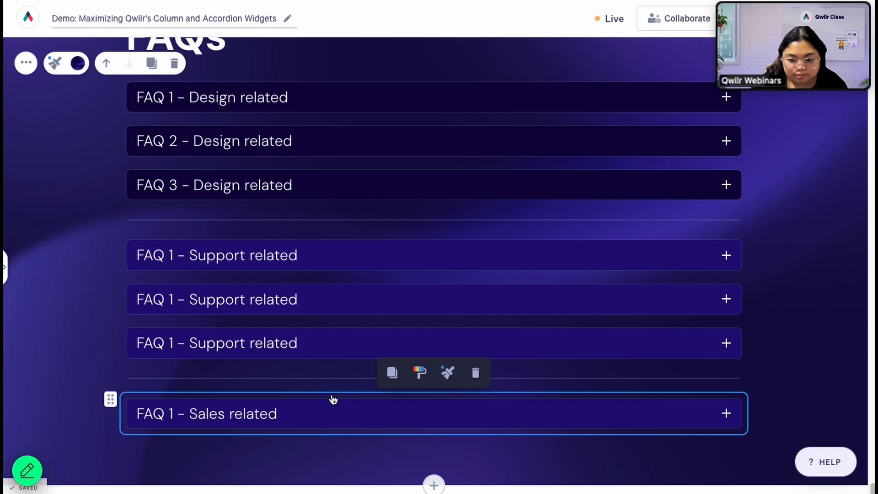
click(419, 373)
scroll(273, 288, up, 3)
scroll(274, 288, up, 1)
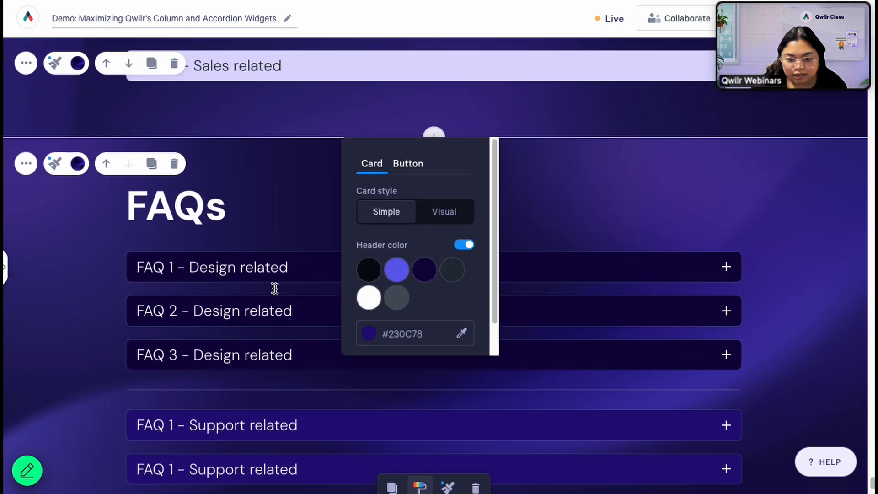
scroll(471, 348, down, 1)
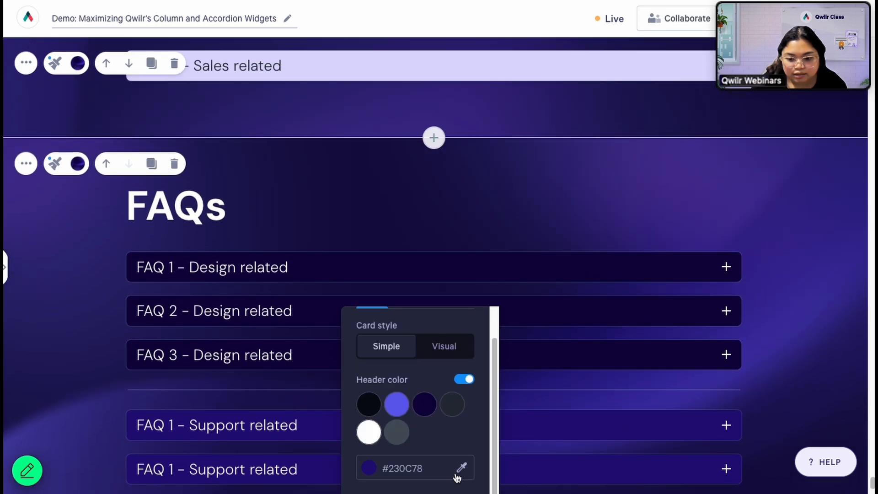
click(463, 467)
click(344, 64)
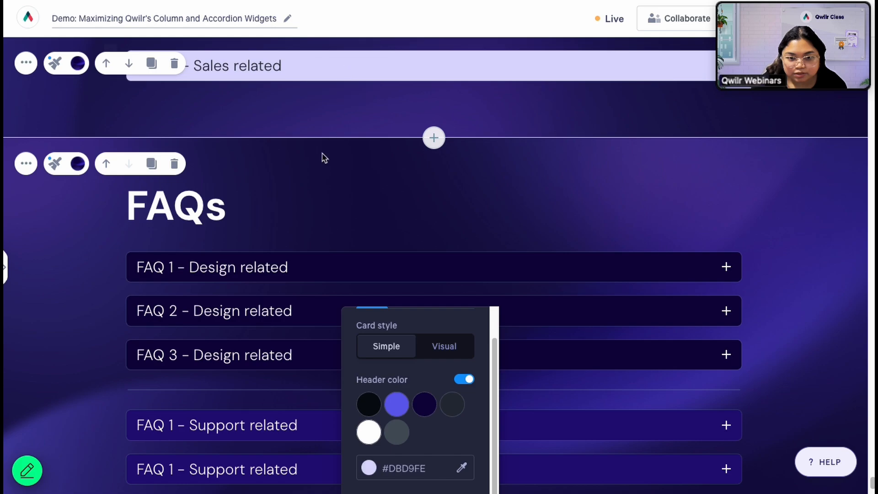
scroll(270, 295, down, 3)
click(323, 403)
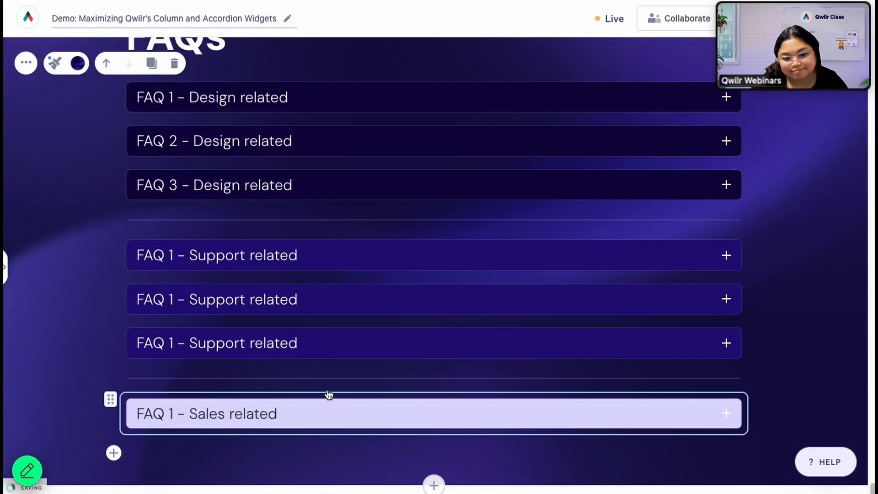
- Duplicate the "FAQ 1 – Sales related" accordion twice
click(328, 394)
click(392, 372)
click(392, 372)
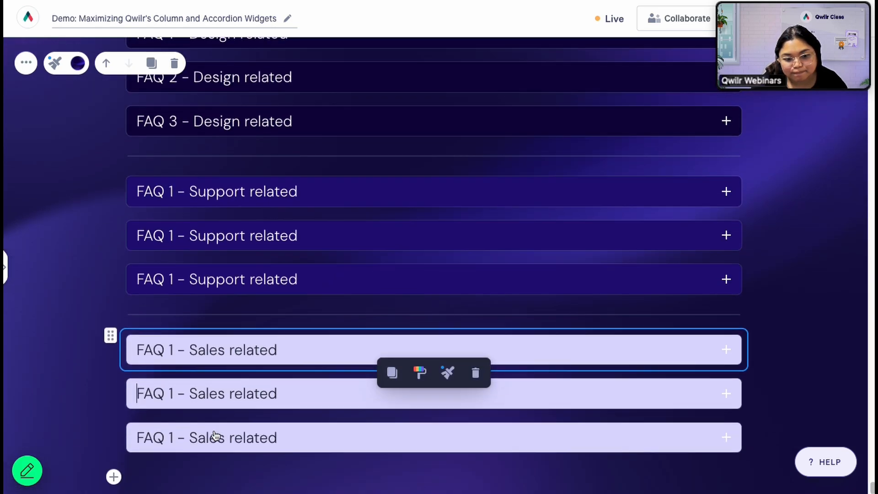
- Renumber the two copied sales accordions as "FAQ 2 – Sales related" and "FAQ 3 – Sales related"
click(173, 403)
key(BackSpace)
text(2)
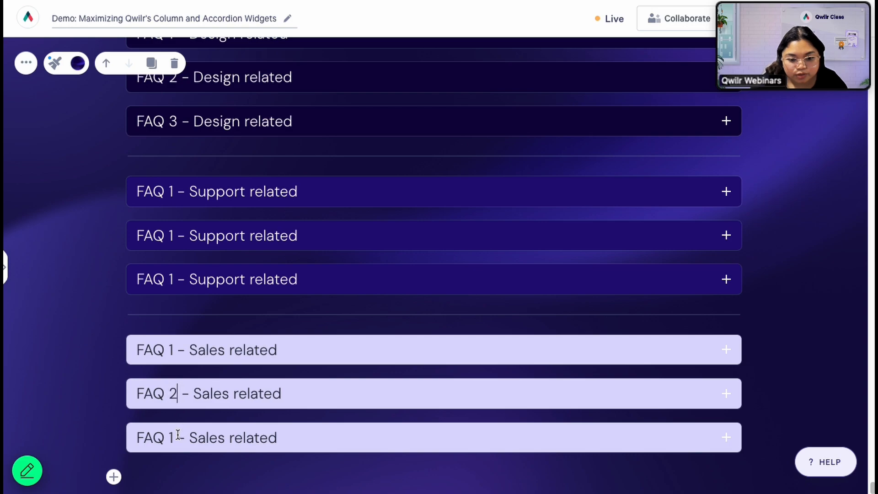
click(177, 437)
key(BackSpace)
text(3)
- Renumber the second and third support accordions as "FAQ 2 – Support related" and "FAQ 3 – Support related"
click(170, 229)
key(BackSpace)
text(2)
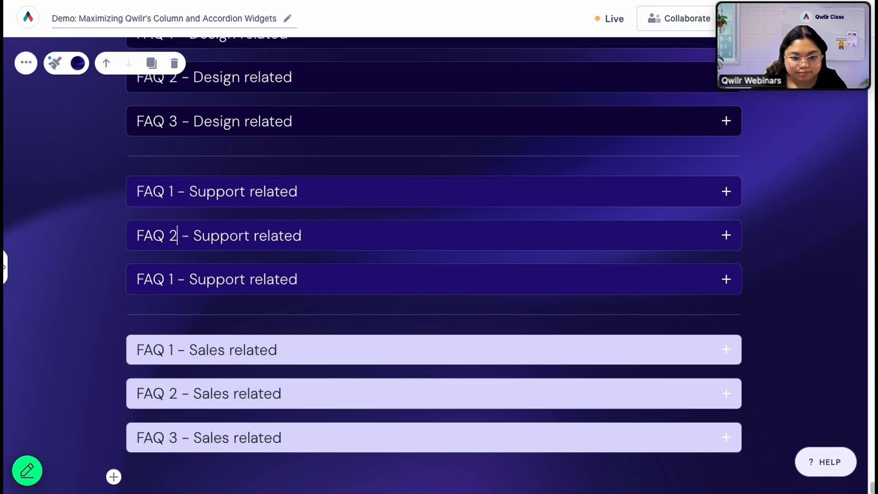
click(174, 277)
key(BackSpace)
text(3)
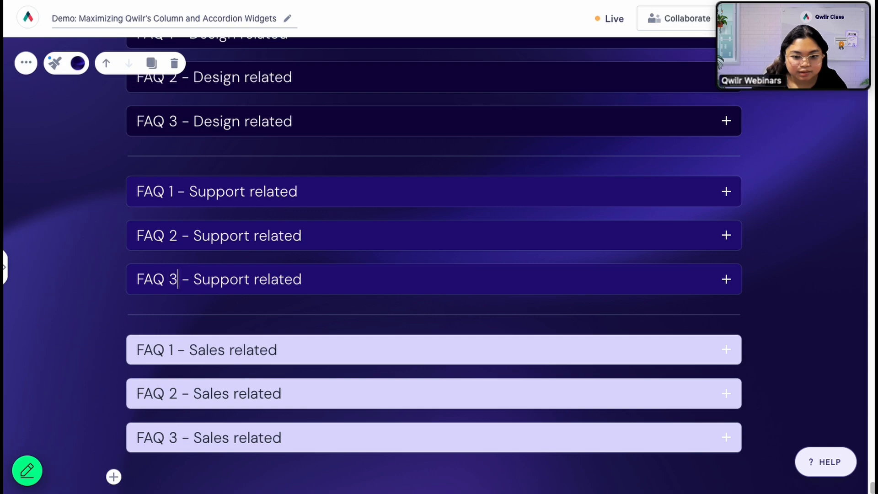
click(774, 309)
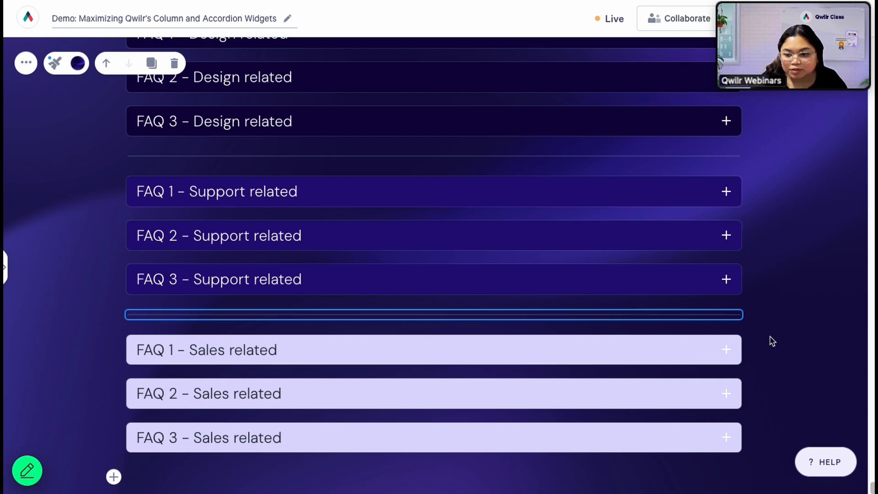
- Review the rebuilt FAQs block, and read the instructor's pro tips on the Design Class Tips page
scroll(771, 337, down, 1)
scroll(373, 297, up, 3)
scroll(462, 280, up, 8)
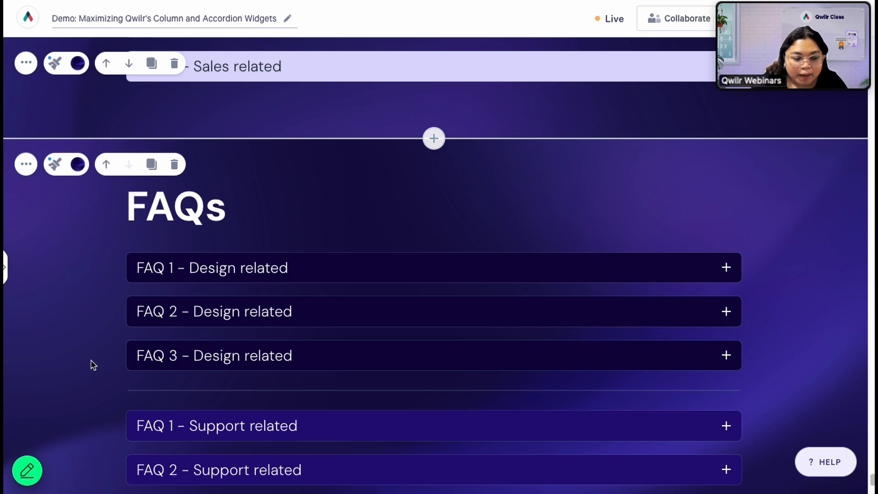
scroll(94, 364, down, 2)
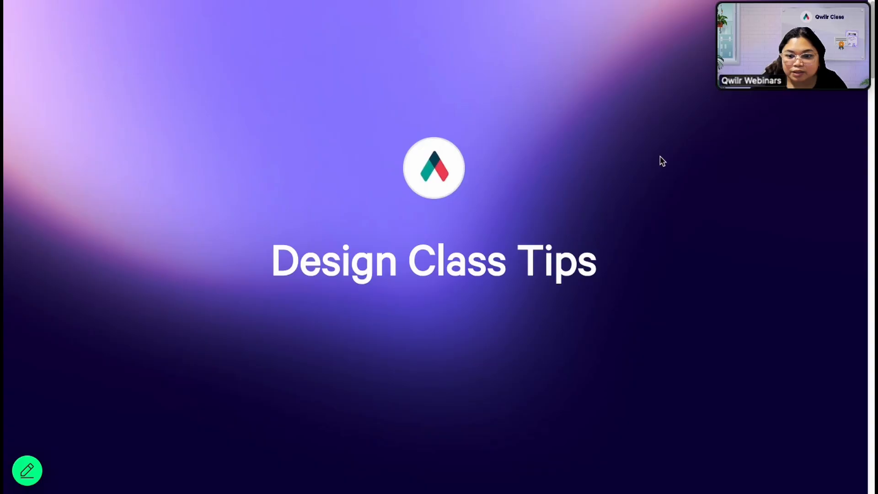
scroll(642, 255, down, 10)
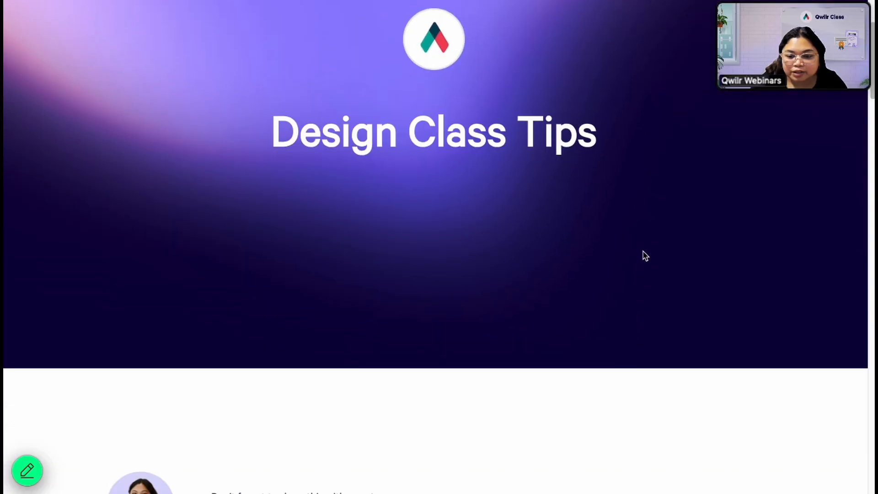
scroll(642, 253, down, 1)
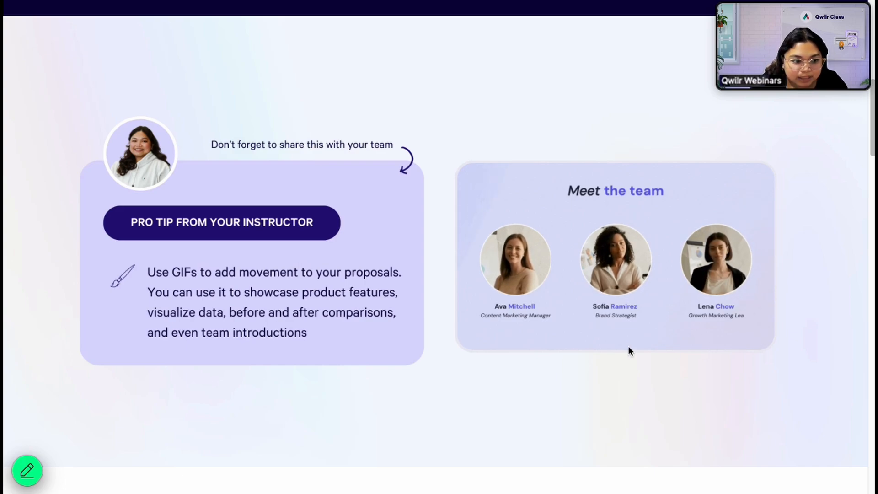
scroll(628, 348, down, 9)
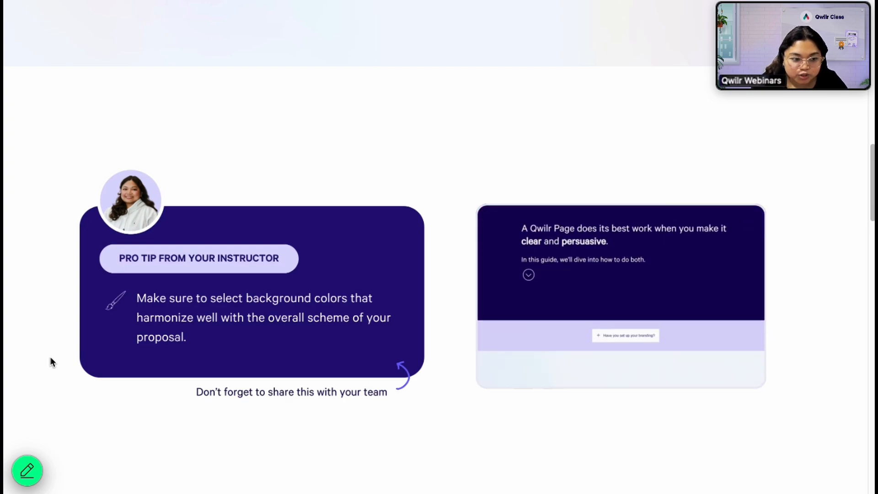
scroll(68, 363, down, 2)
scroll(67, 364, down, 10)
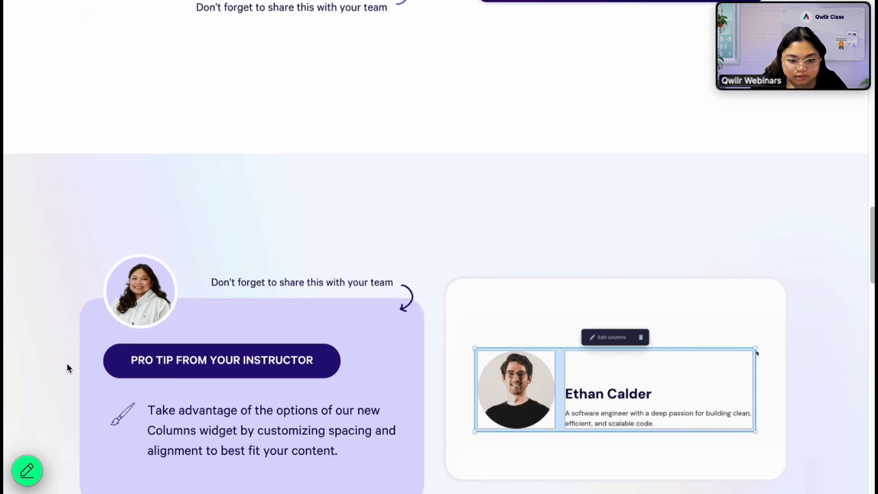